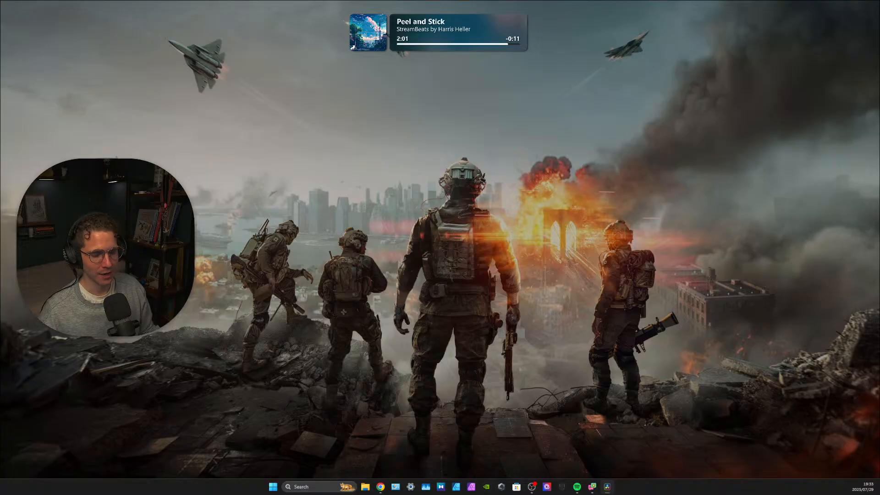
Switch to DaVinci Resolve and unmute audio track A11 in the Render timeline
{"action": "left_click", "coordinate": [607, 487]}
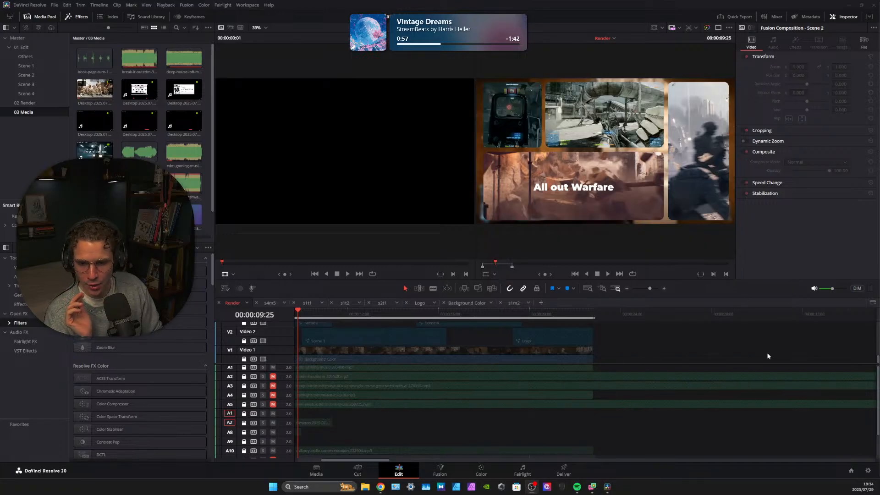
{"action": "left_click_drag", "start_coordinate": [740, 366], "coordinate": [699, 303]}
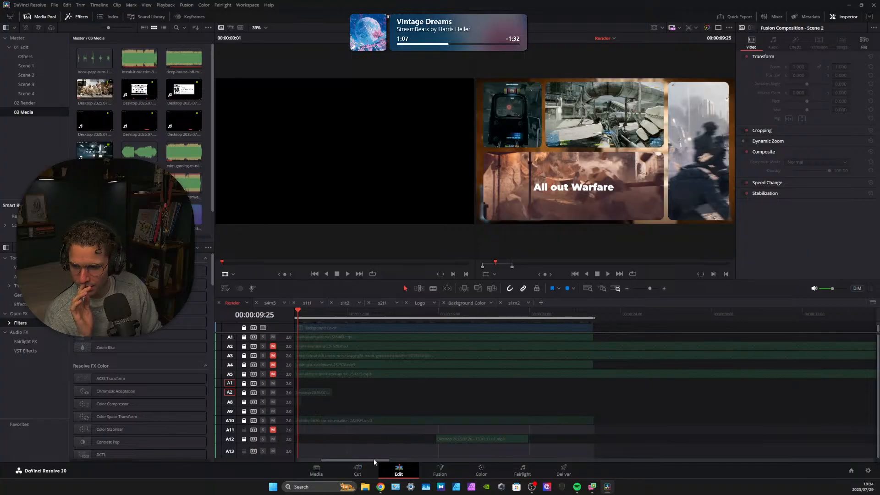
{"action": "left_click_drag", "start_coordinate": [375, 460], "coordinate": [350, 461]}
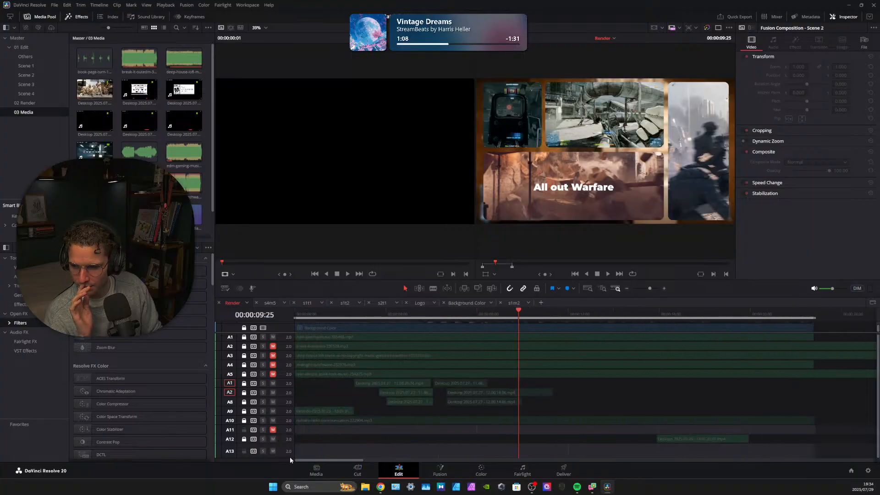
{"action": "left_click", "coordinate": [273, 430]}
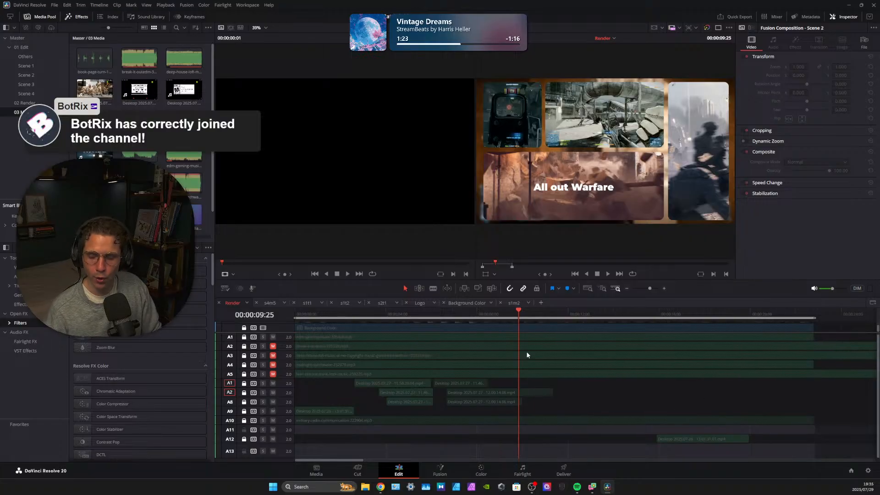
Import the swoosh sound-effect files from the file explorer into the 03 Media bin
{"action": "scroll", "coordinate": [546, 330], "scroll_direction": "up", "scroll_amount": 3}
{"action": "mouse_move", "coordinate": [542, 401]}
{"action": "left_mouse_down"}
{"action": "mouse_move", "coordinate": [542, 430]}
{"action": "mouse_move", "coordinate": [548, 403]}
{"action": "left_mouse_up"}
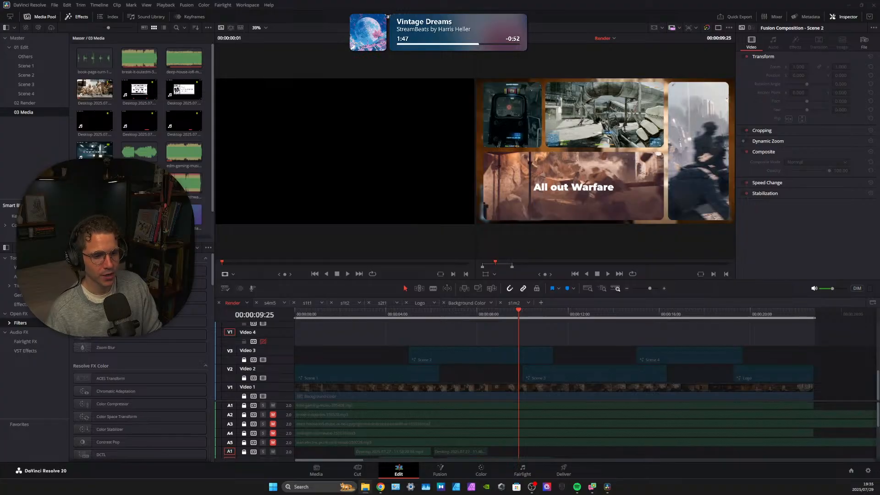
{"action": "left_click", "coordinate": [93, 85]}
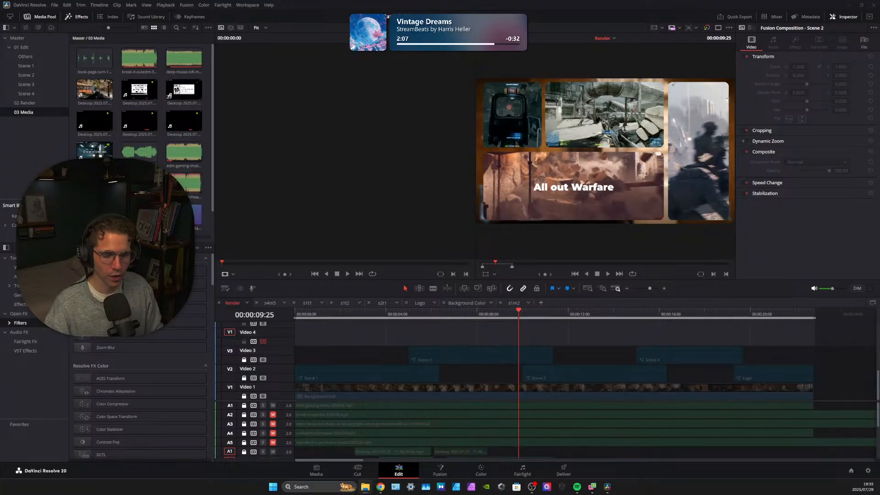
{"action": "left_click_drag", "start_coordinate": [213, 73], "coordinate": [213, 103]}
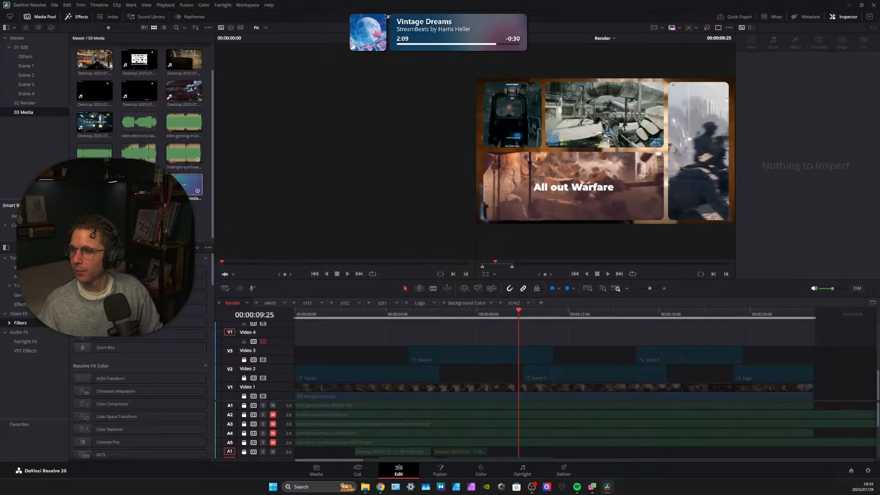
{"action": "right_click", "coordinate": [179, 217]}
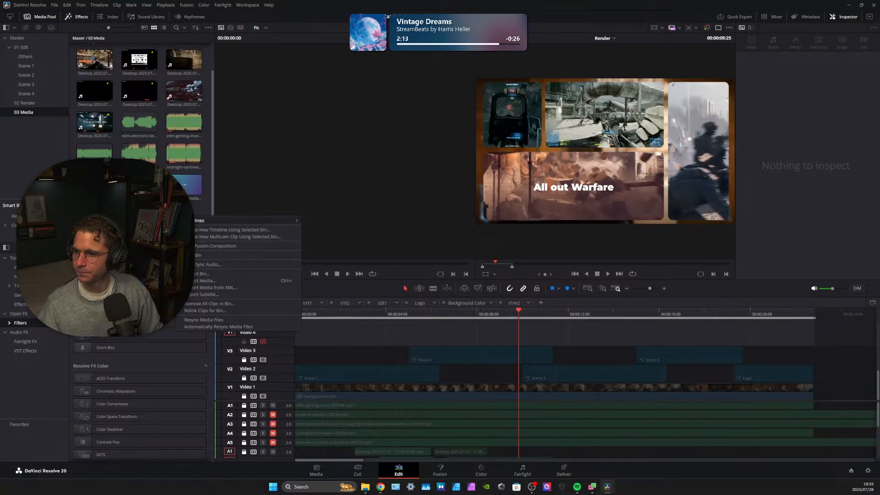
{"action": "key", "text": "Escape"}
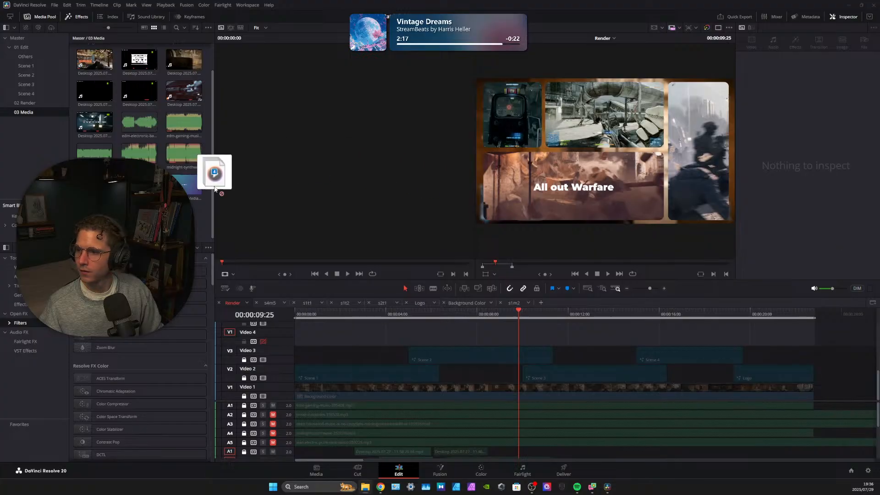
{"action": "left_click", "coordinate": [196, 226]}
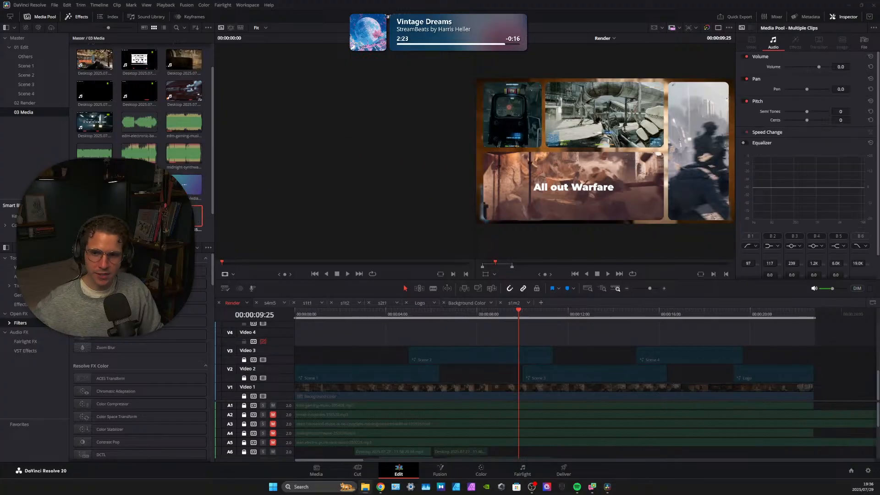
{"action": "scroll", "coordinate": [212, 188], "scroll_direction": "down", "scroll_amount": 1}
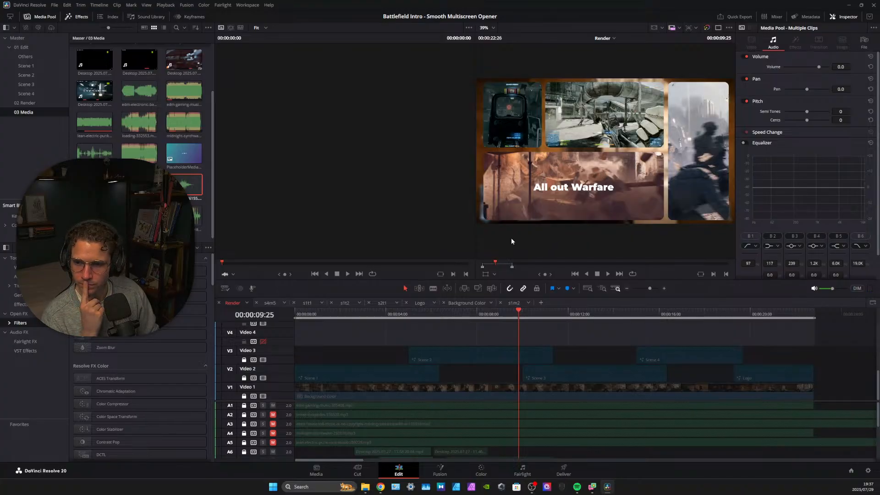
Play the Render timeline from the beginning until the "All out Warfare" title animates in
{"action": "left_click", "coordinate": [473, 356]}
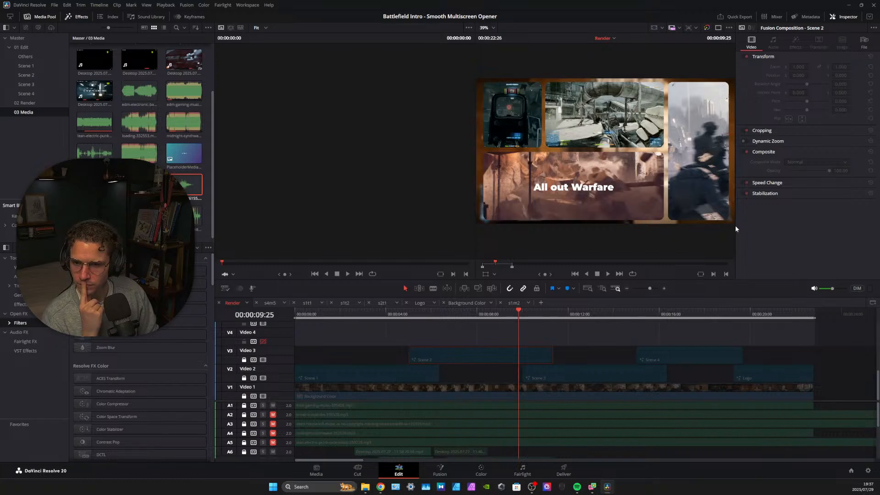
{"action": "scroll", "coordinate": [609, 220], "scroll_direction": "down", "scroll_amount": 1}
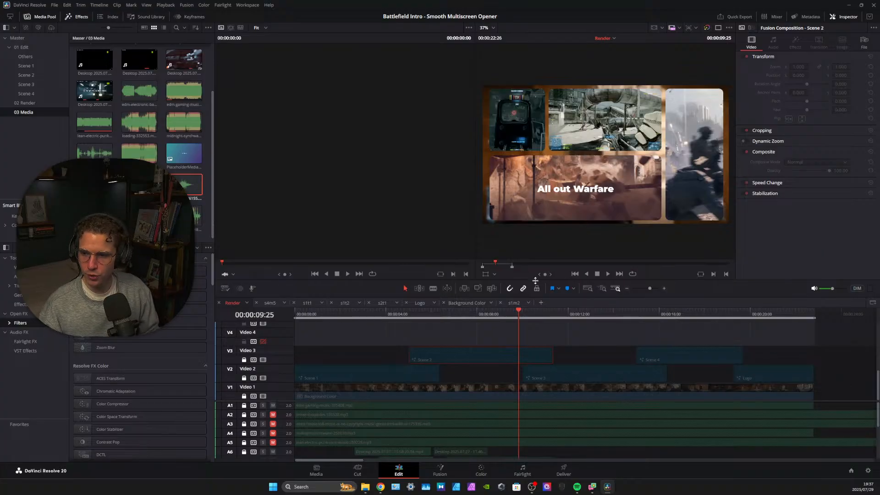
{"action": "left_click_drag", "start_coordinate": [519, 315], "coordinate": [400, 319]}
{"action": "key", "text": "Home"}
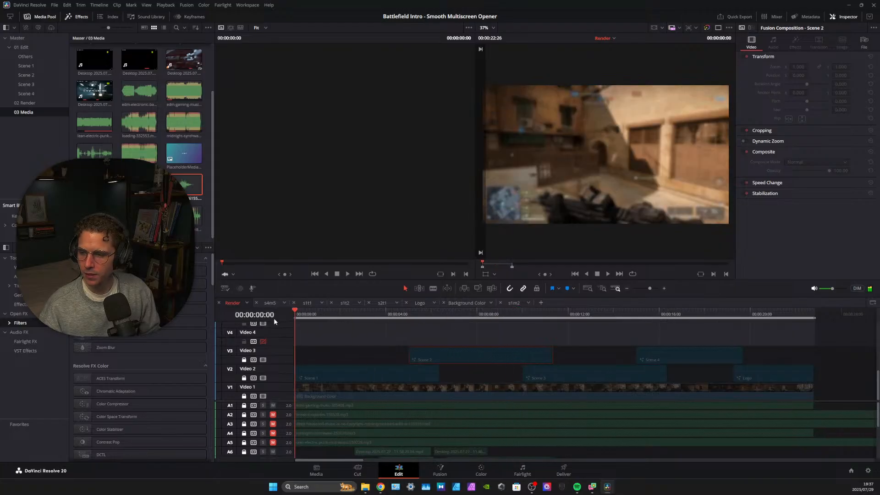
{"action": "left_click", "coordinate": [608, 274]}
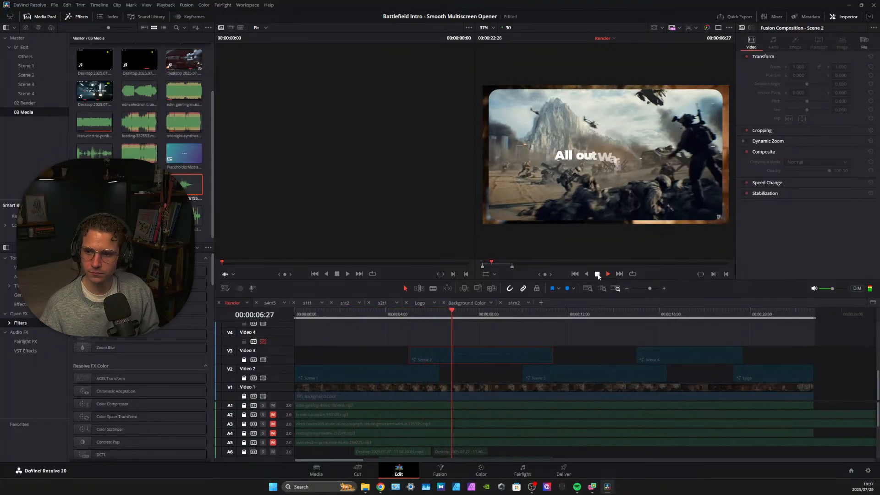
{"action": "left_click", "coordinate": [597, 275]}
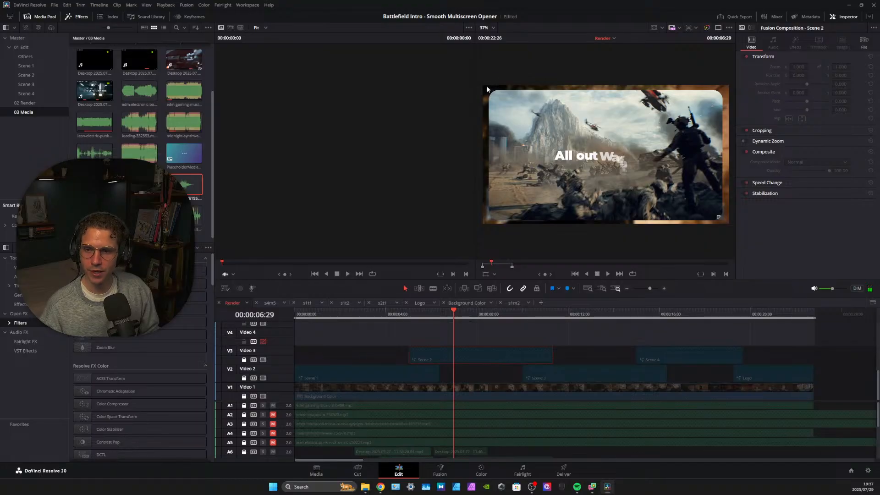
Place the swoosh-3 sound effect on audio track A13 at 00:00:05:00, where the Scene 2 clip starts
{"action": "left_click_drag", "start_coordinate": [453, 314], "coordinate": [415, 318]}
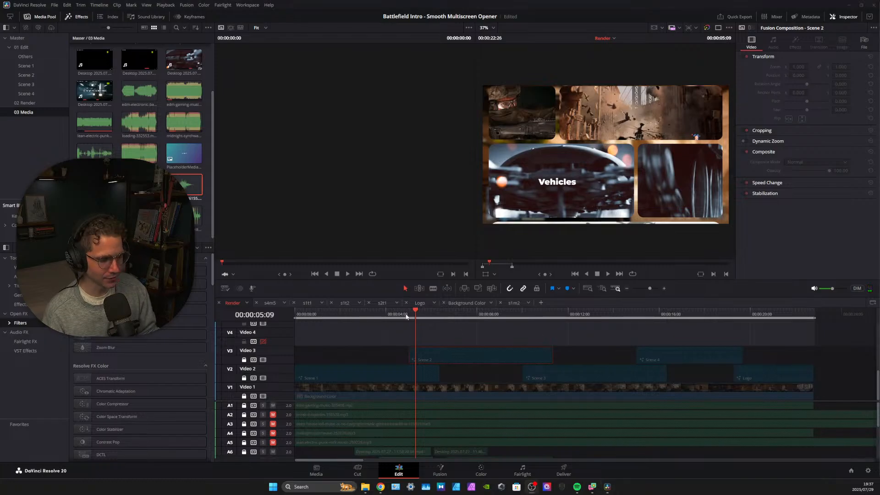
{"action": "left_click_drag", "start_coordinate": [416, 313], "coordinate": [411, 313]}
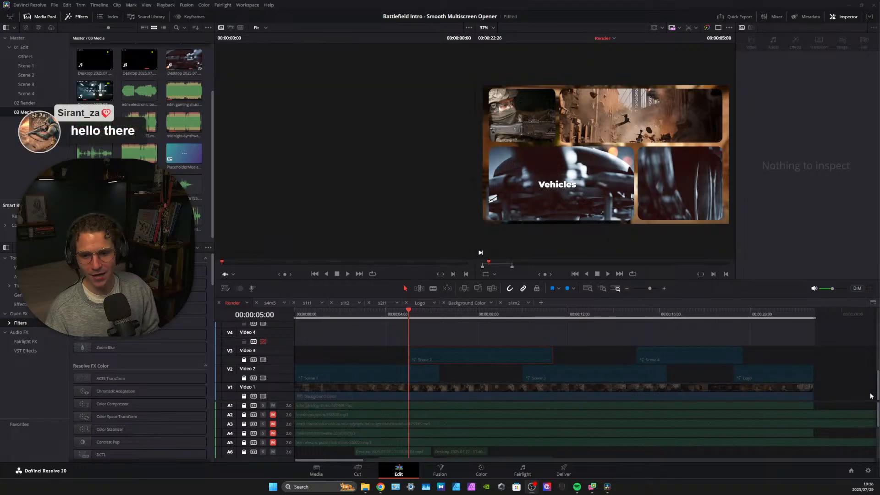
{"action": "left_click_drag", "start_coordinate": [867, 402], "coordinate": [847, 333]}
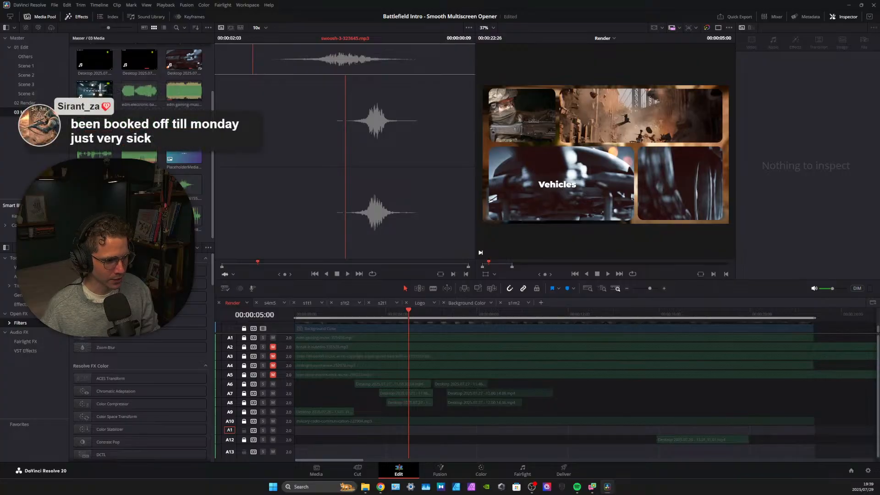
{"action": "left_click_drag", "start_coordinate": [130, 183], "coordinate": [409, 447]}
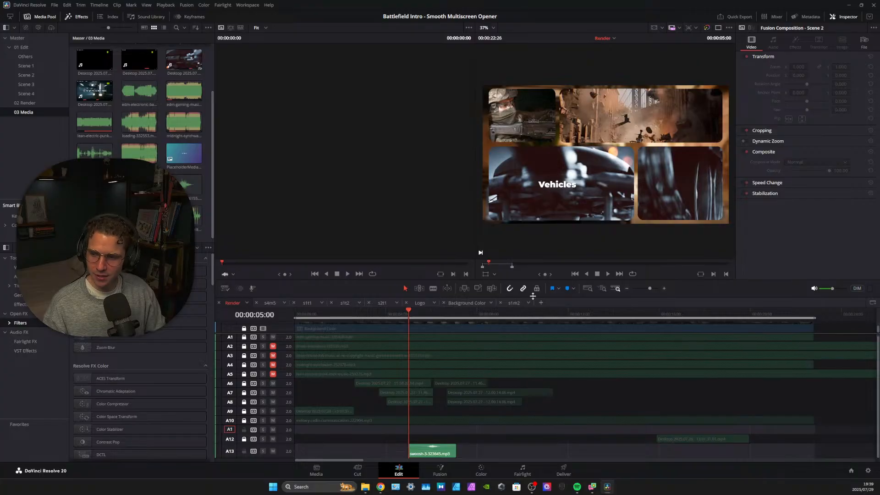
Unmute audio tracks A2 through A5 in the Render timeline
{"action": "left_click", "coordinate": [273, 375]}
{"action": "left_click", "coordinate": [273, 365]}
{"action": "left_click", "coordinate": [273, 356]}
{"action": "left_click", "coordinate": [272, 346]}
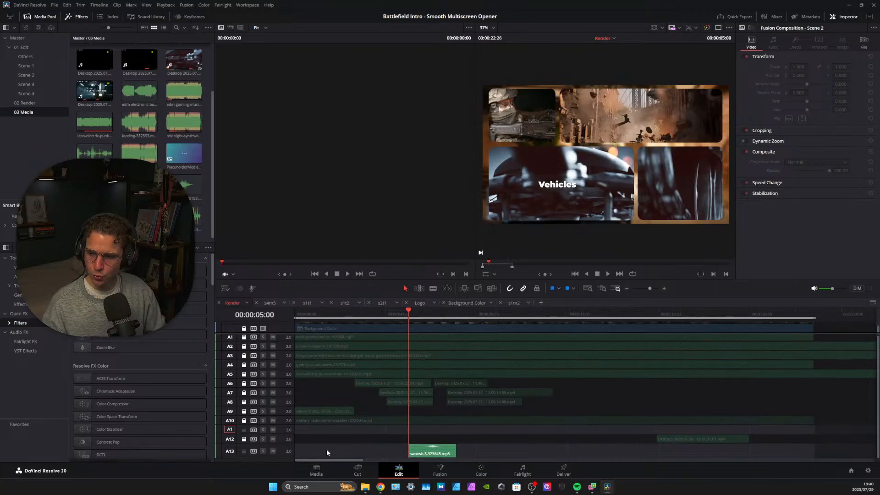
Mute audio tracks A1 through A10 to isolate the swoosh effect, and save the project
{"action": "scroll", "coordinate": [271, 341], "scroll_direction": "up", "scroll_amount": 1}
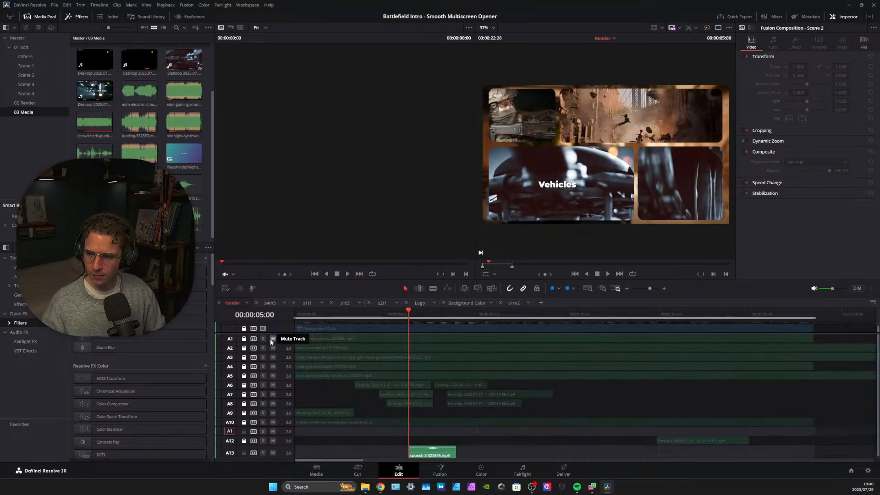
{"action": "left_click", "coordinate": [273, 340]}
{"action": "left_click", "coordinate": [272, 340]}
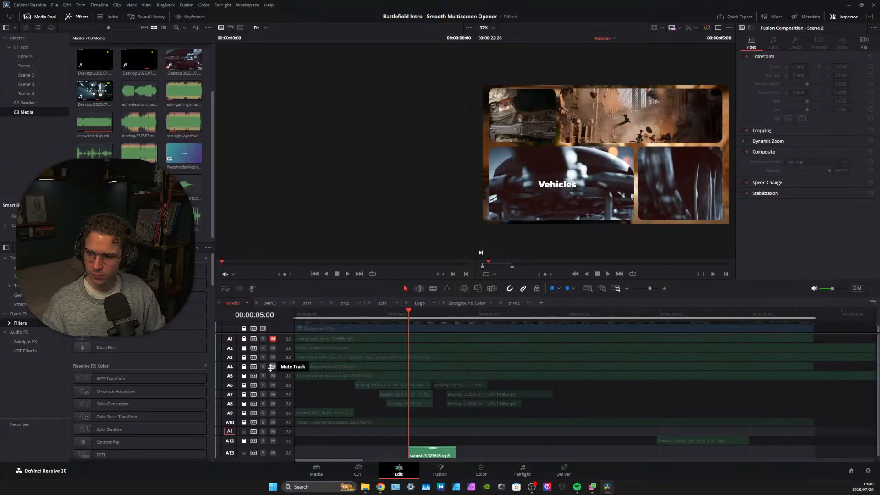
{"action": "left_click", "coordinate": [273, 348]}
{"action": "left_click", "coordinate": [273, 357]}
{"action": "left_click", "coordinate": [273, 367]}
{"action": "left_click", "coordinate": [274, 376]}
{"action": "left_click", "coordinate": [273, 394]}
{"action": "left_click", "coordinate": [274, 403]}
{"action": "left_click", "coordinate": [273, 413]}
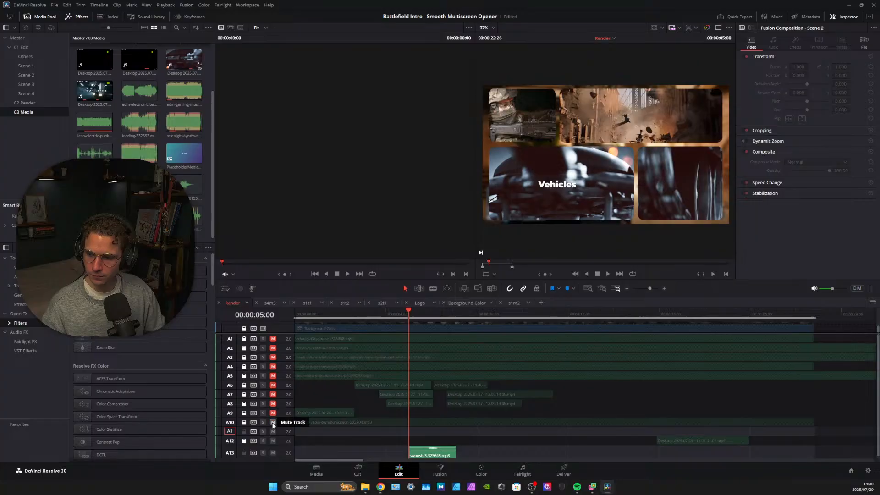
{"action": "left_click", "coordinate": [273, 424]}
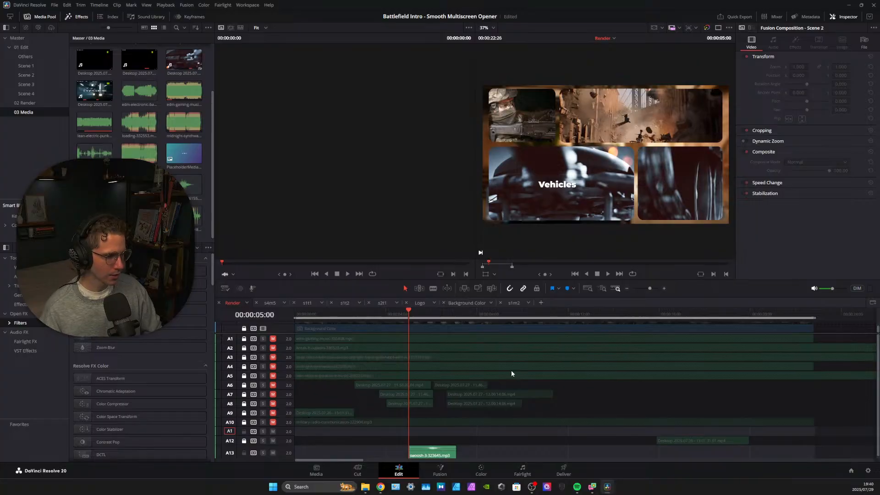
{"action": "key", "text": "ctrl+s"}
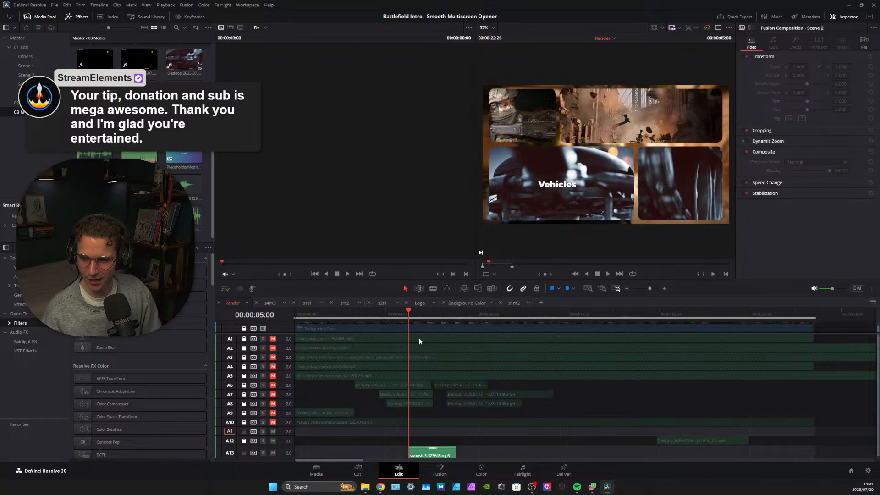
Play the Scene 2 transition repeatedly from 00:00:05:00 to check the swoosh timing against the picture
{"action": "left_click", "coordinate": [608, 273]}
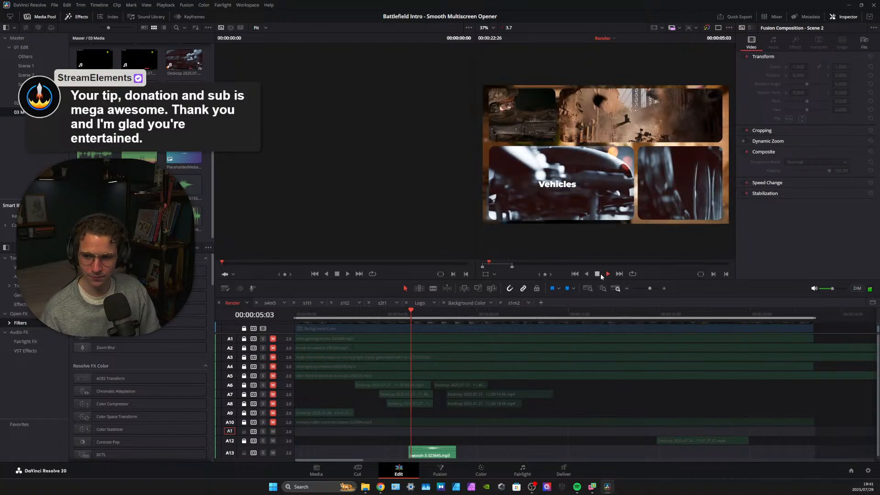
{"action": "left_click", "coordinate": [597, 274]}
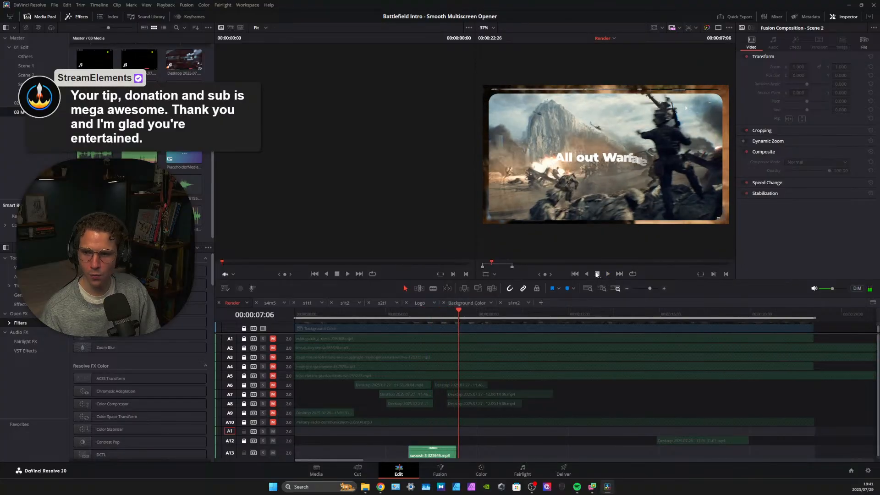
{"action": "left_click", "coordinate": [452, 304]}
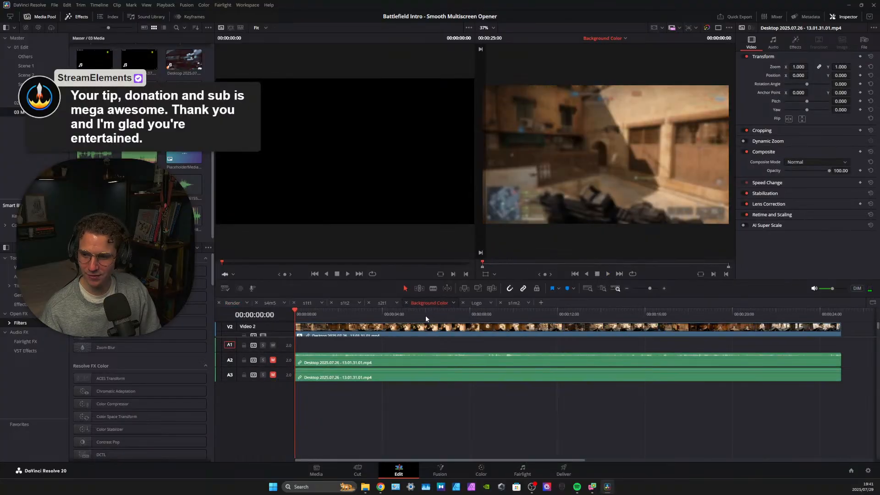
{"action": "left_click", "coordinate": [237, 306]}
{"action": "left_click_drag", "start_coordinate": [458, 314], "coordinate": [411, 314]}
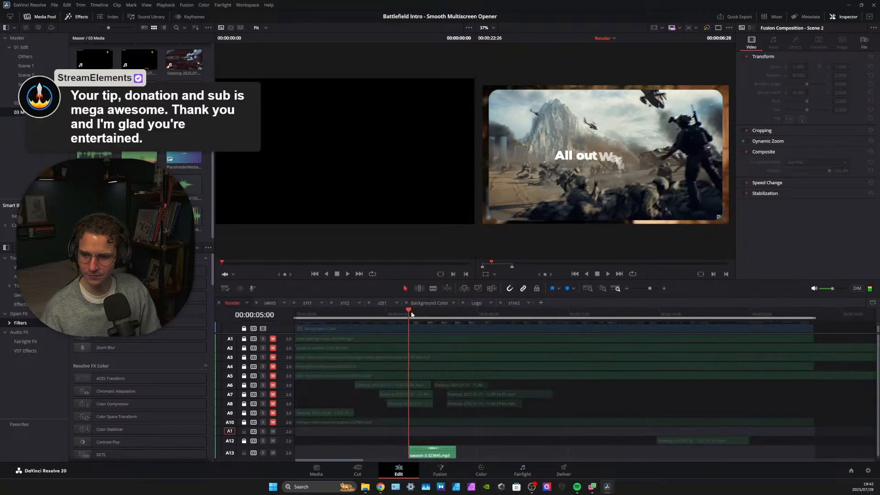
{"action": "left_click", "coordinate": [609, 274]}
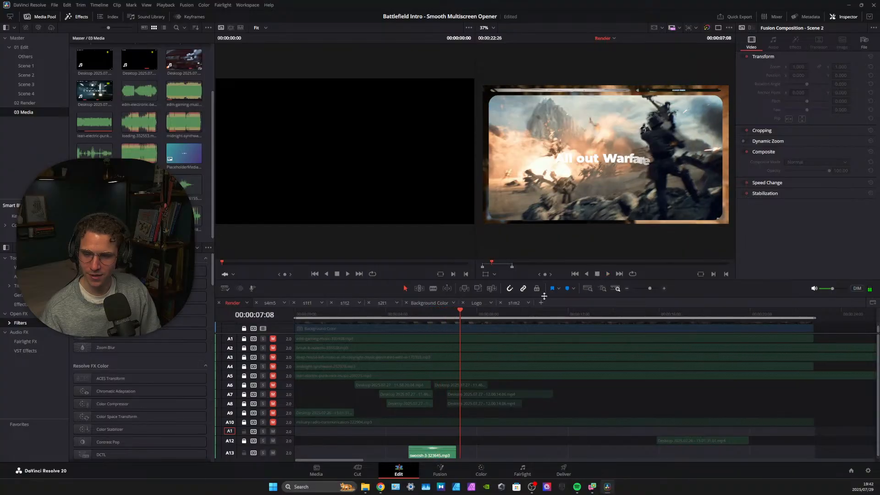
{"action": "left_click_drag", "start_coordinate": [458, 309], "coordinate": [411, 318]}
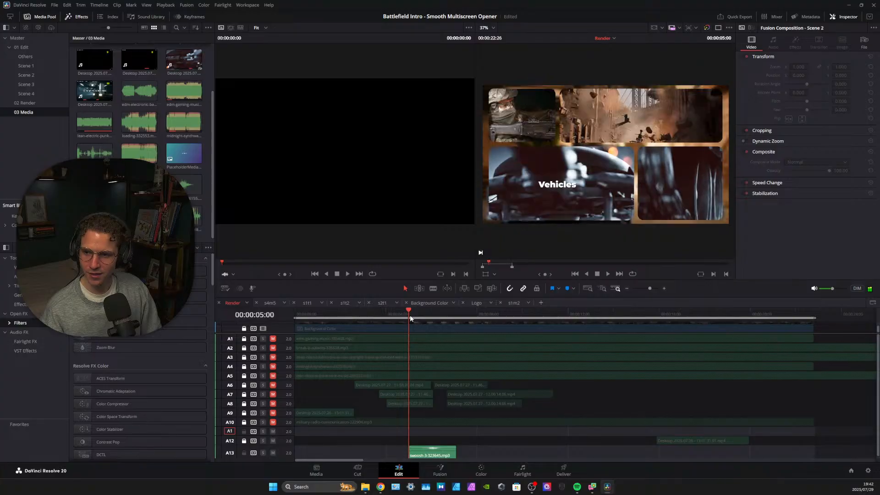
{"action": "left_click", "coordinate": [609, 274]}
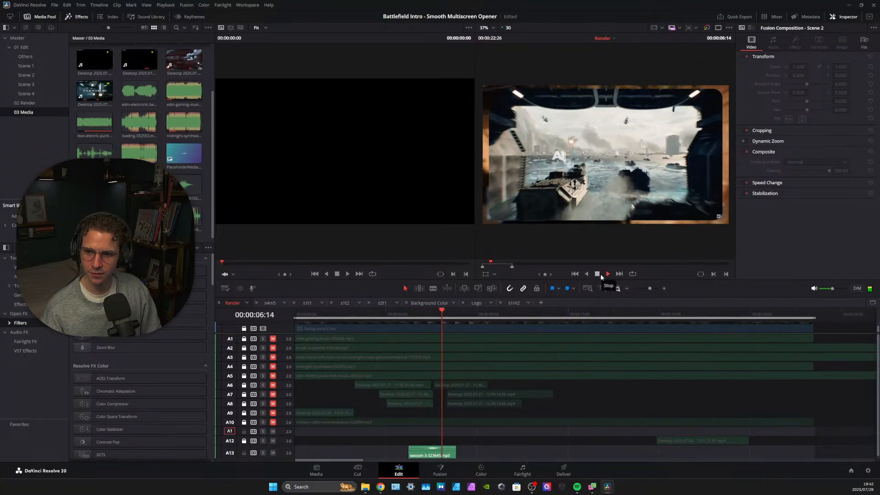
{"action": "left_click", "coordinate": [597, 274]}
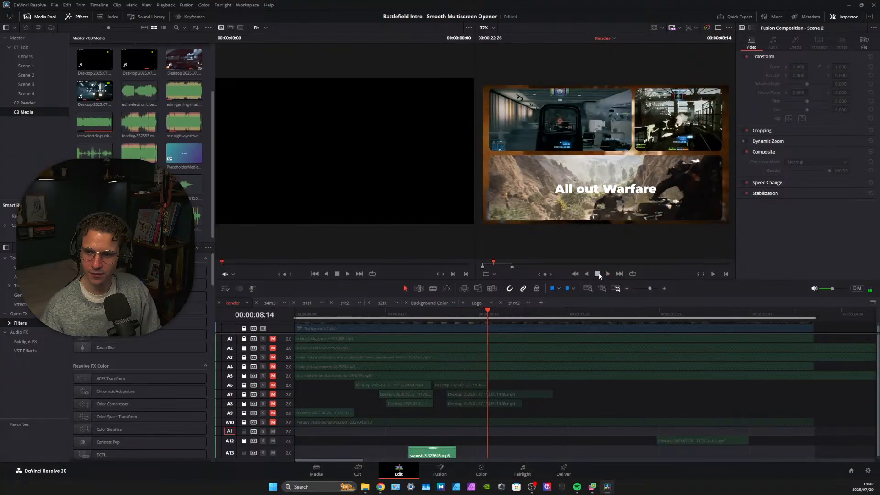
{"action": "left_click_drag", "start_coordinate": [494, 311], "coordinate": [411, 318]}
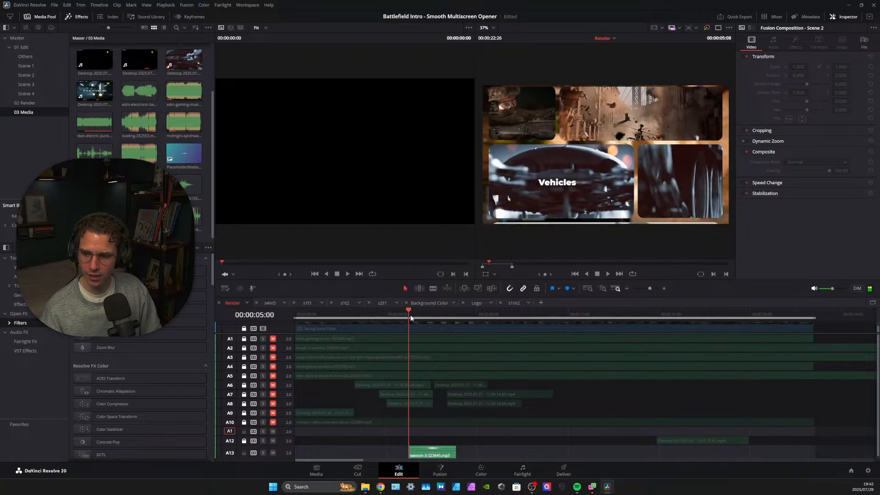
Replay the isolated swoosh over the Scene 2 transition from around 00:00:05:00 to judge its audibility and sync
{"action": "left_click", "coordinate": [608, 274]}
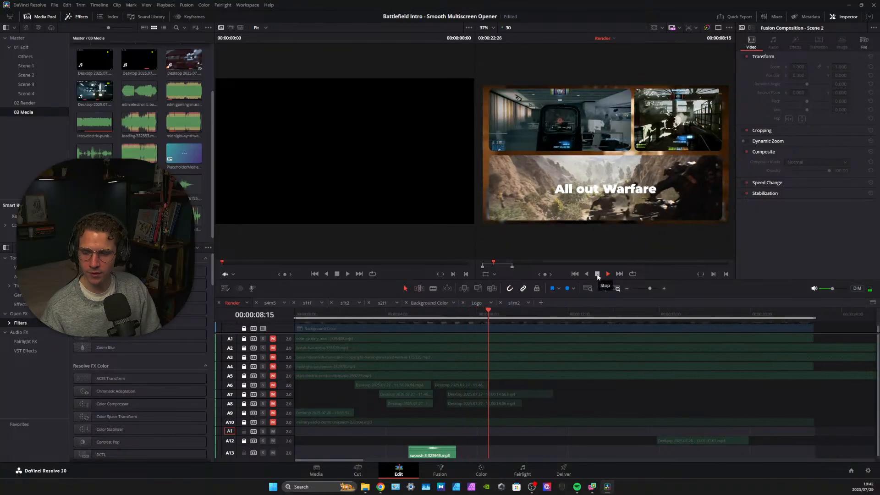
{"action": "left_click", "coordinate": [598, 274]}
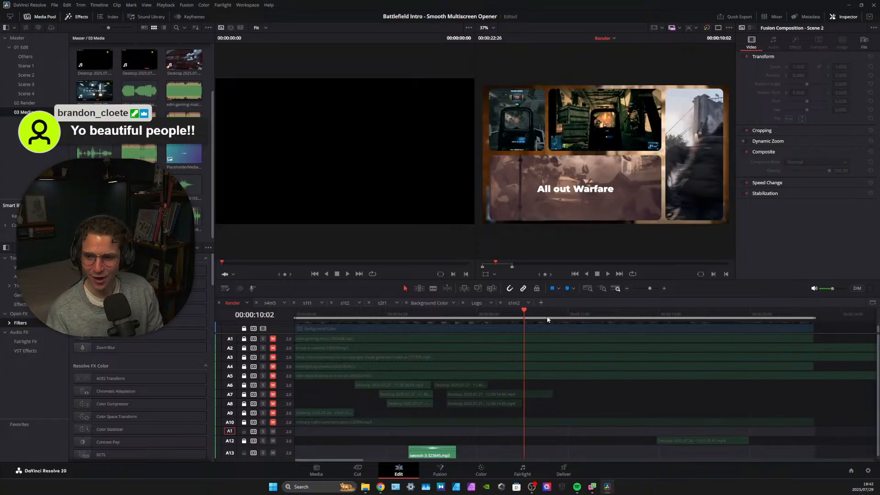
{"action": "left_click_drag", "start_coordinate": [524, 315], "coordinate": [408, 334]}
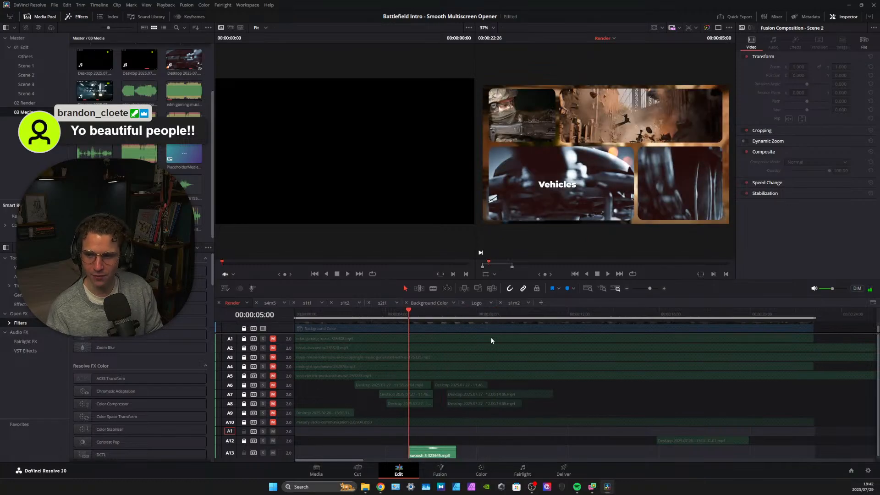
{"action": "left_click", "coordinate": [608, 274]}
{"action": "left_click", "coordinate": [597, 274]}
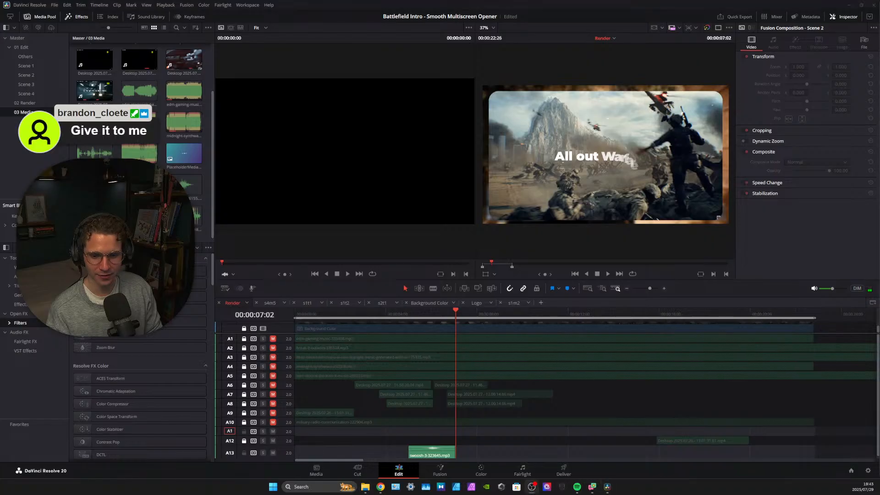
{"action": "left_click_drag", "start_coordinate": [455, 314], "coordinate": [406, 320]}
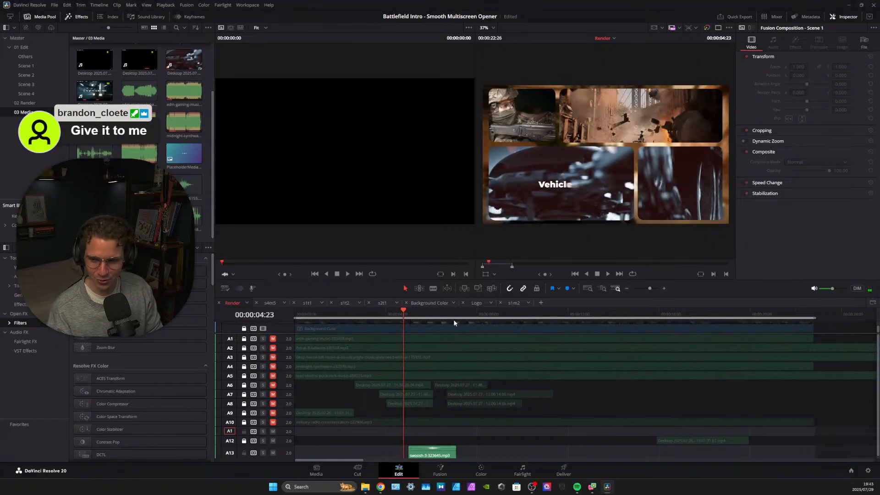
{"action": "left_click", "coordinate": [607, 274]}
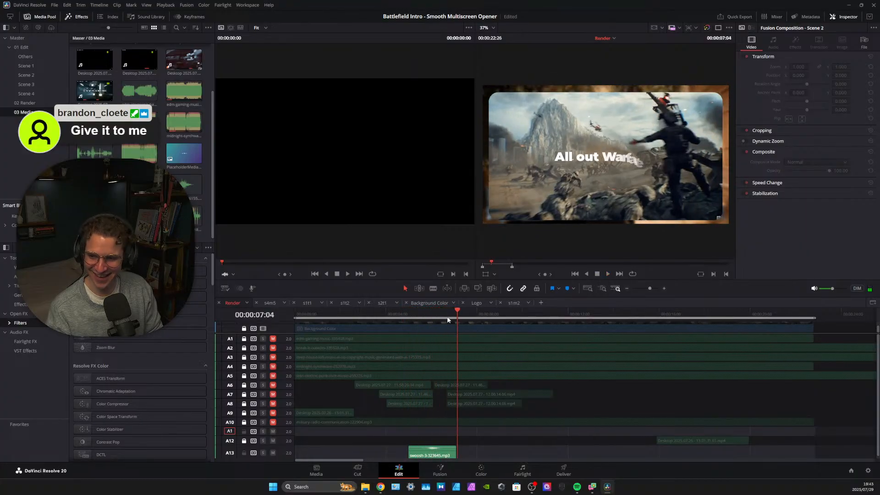
{"action": "left_click", "coordinate": [416, 317]}
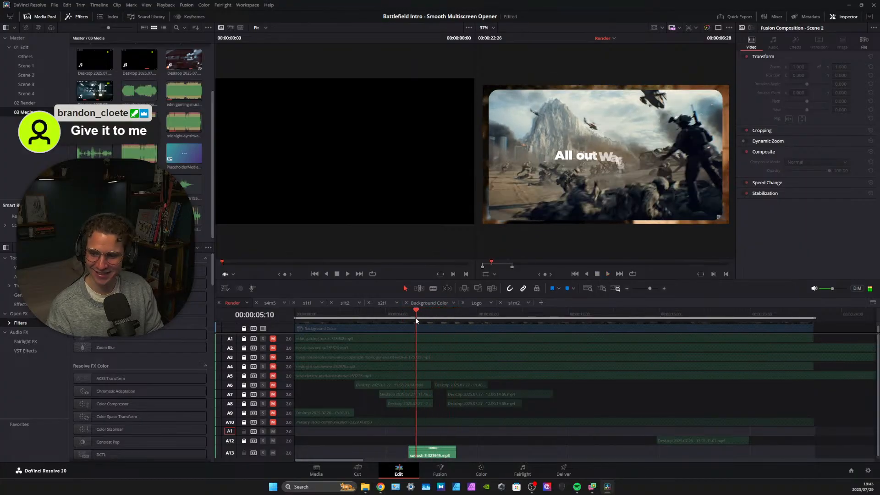
{"action": "left_click", "coordinate": [607, 275]}
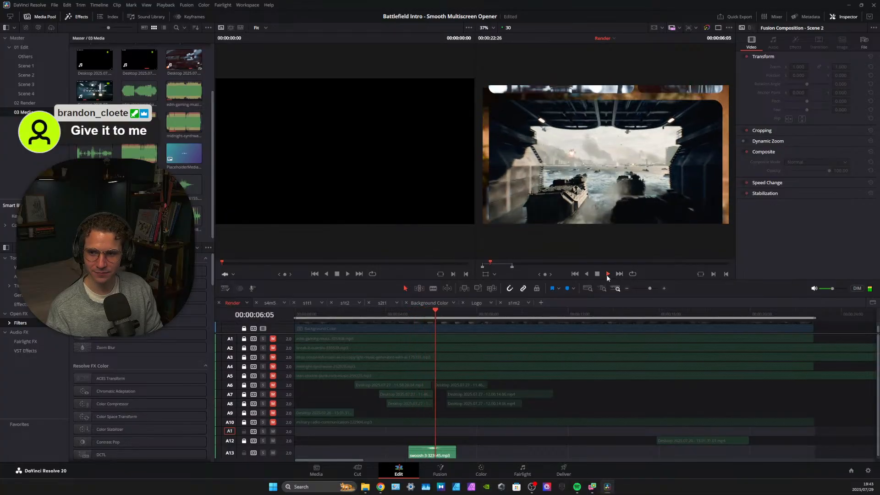
{"action": "left_click", "coordinate": [597, 273]}
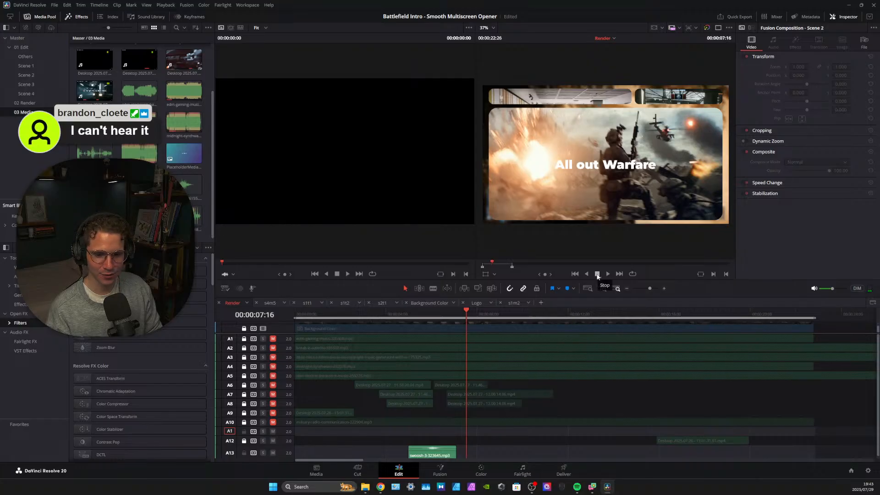
{"action": "mouse_move", "coordinate": [831, 291]}
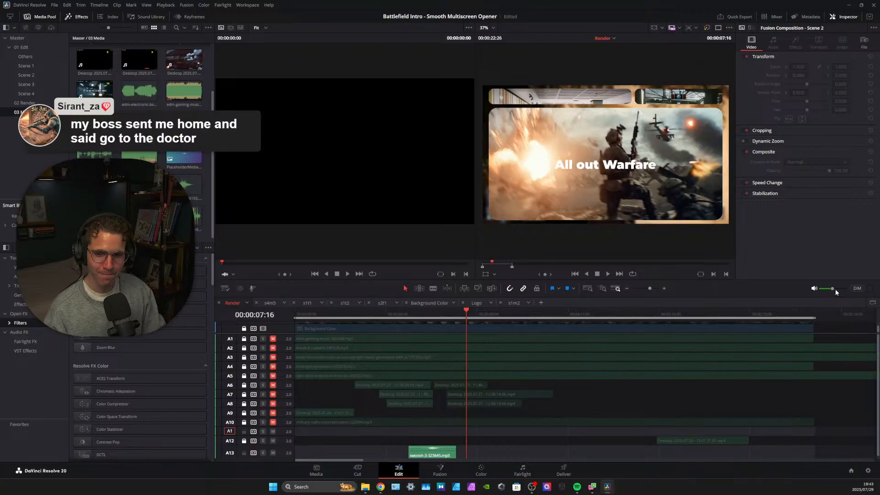
{"action": "left_click", "coordinate": [407, 314]}
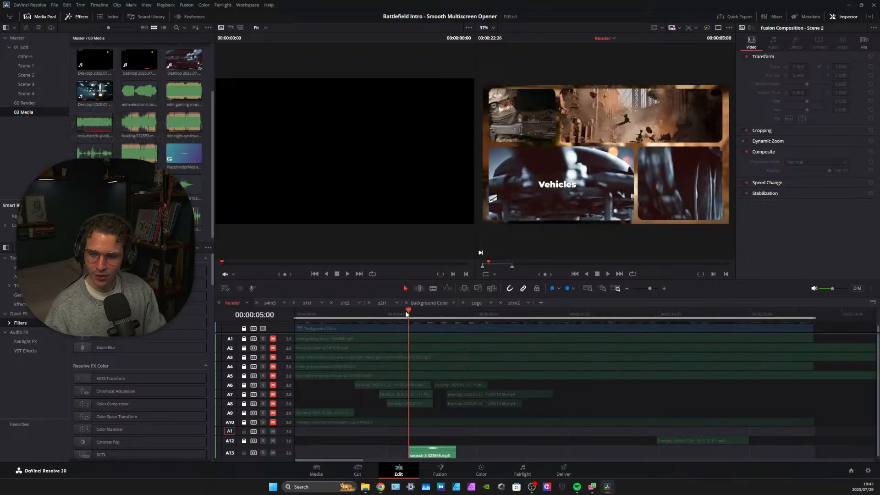
{"action": "left_click", "coordinate": [606, 274]}
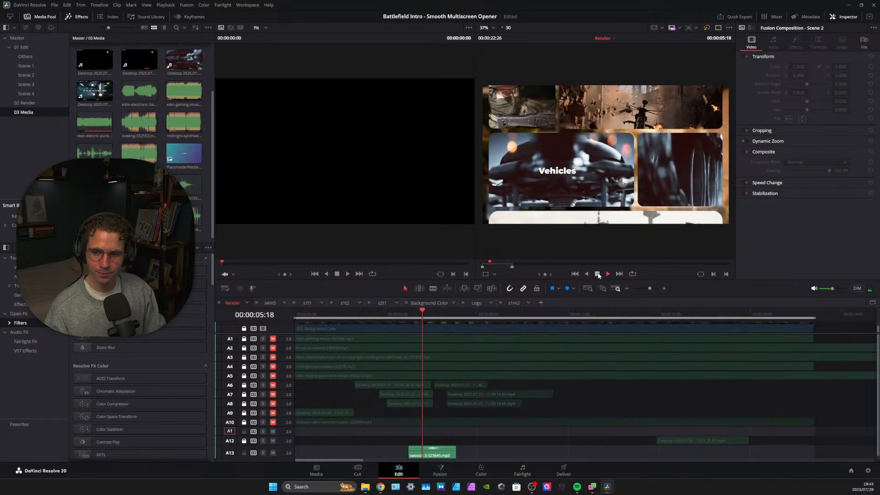
{"action": "key", "text": "space"}
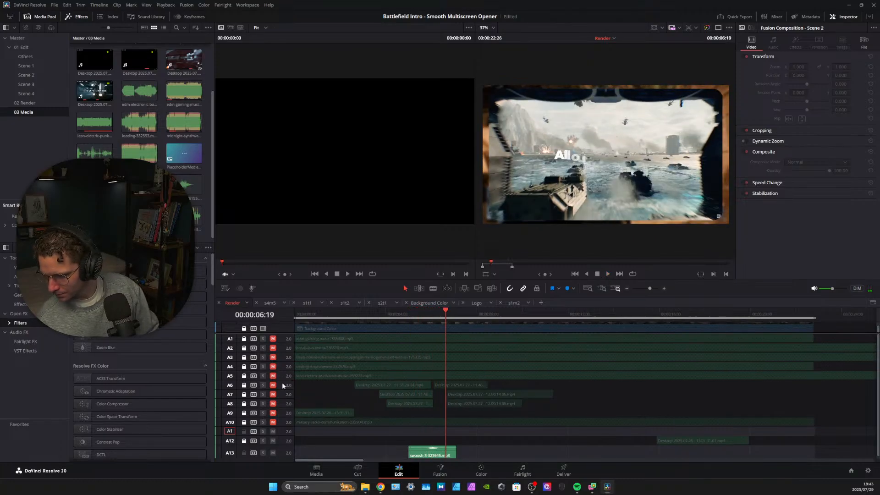
Unmute audio tracks A1 and A7 through A10, return the playhead to 00:00:00:00 and save the project
{"action": "left_click", "coordinate": [274, 340]}
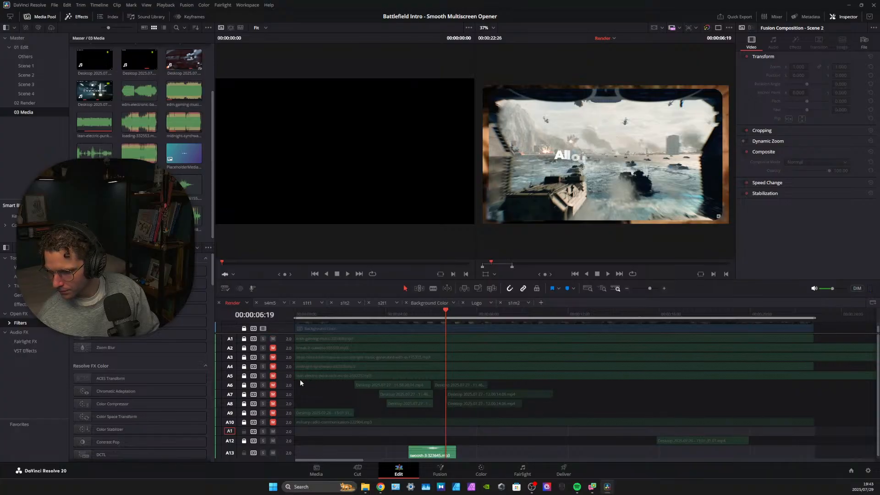
{"action": "left_click", "coordinate": [273, 386]}
{"action": "left_click", "coordinate": [273, 395]}
{"action": "left_click", "coordinate": [273, 404]}
{"action": "left_click", "coordinate": [274, 414]}
{"action": "left_click", "coordinate": [273, 422]}
{"action": "left_click_drag", "start_coordinate": [451, 309], "coordinate": [276, 320]}
{"action": "key", "text": "ctrl+s"}
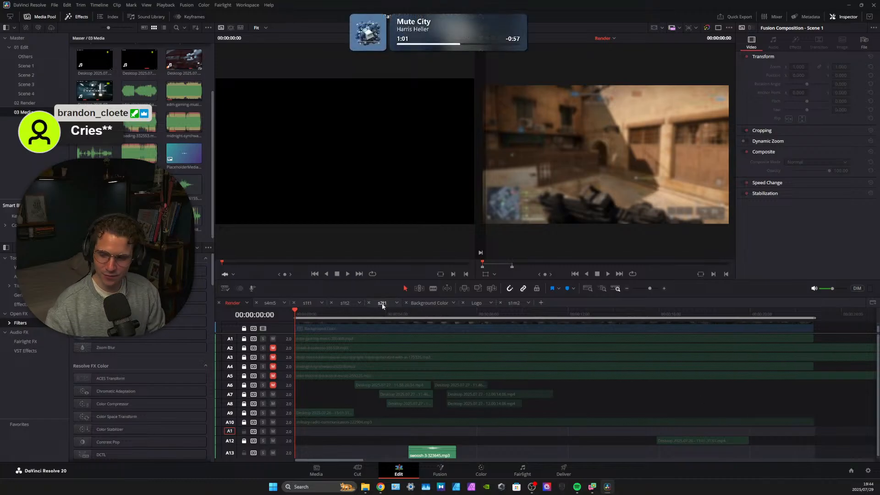
Play the intro from the start, and replay it from 00:00:05:00 to hear the swoosh within the mix
{"action": "left_click", "coordinate": [609, 274]}
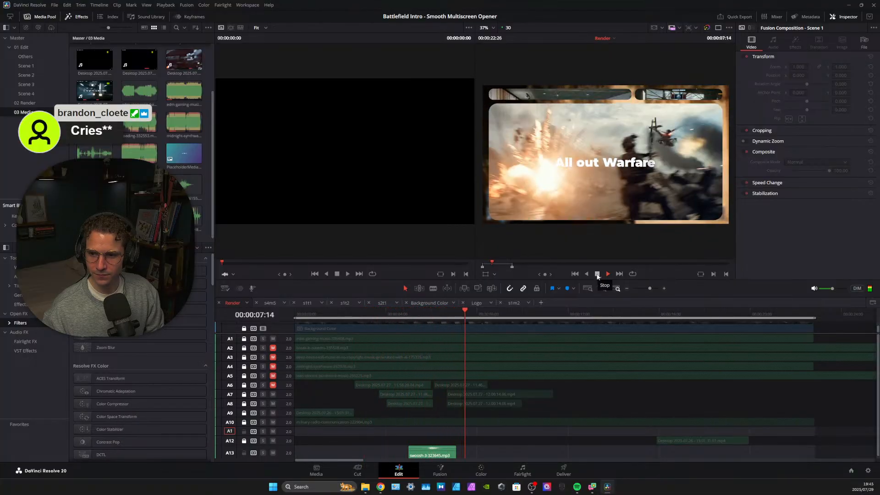
{"action": "left_click", "coordinate": [598, 274]}
{"action": "left_click_drag", "start_coordinate": [476, 314], "coordinate": [408, 315]}
{"action": "left_click", "coordinate": [607, 273]}
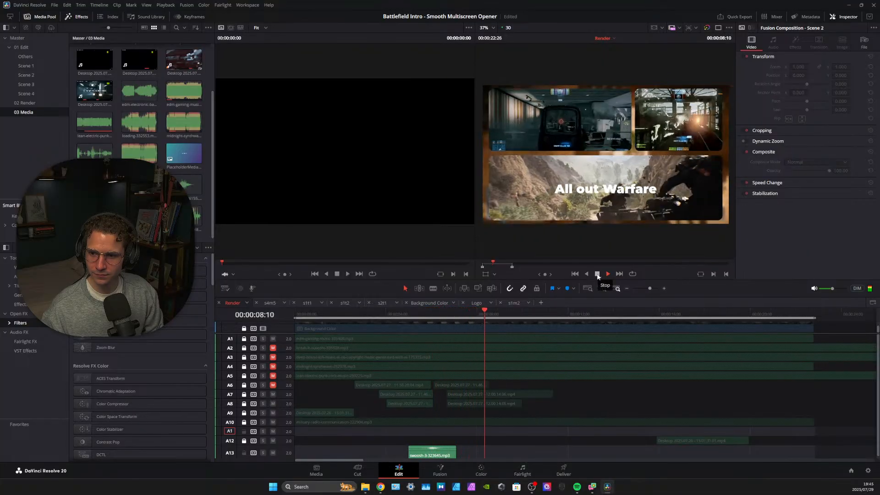
{"action": "left_click", "coordinate": [598, 274]}
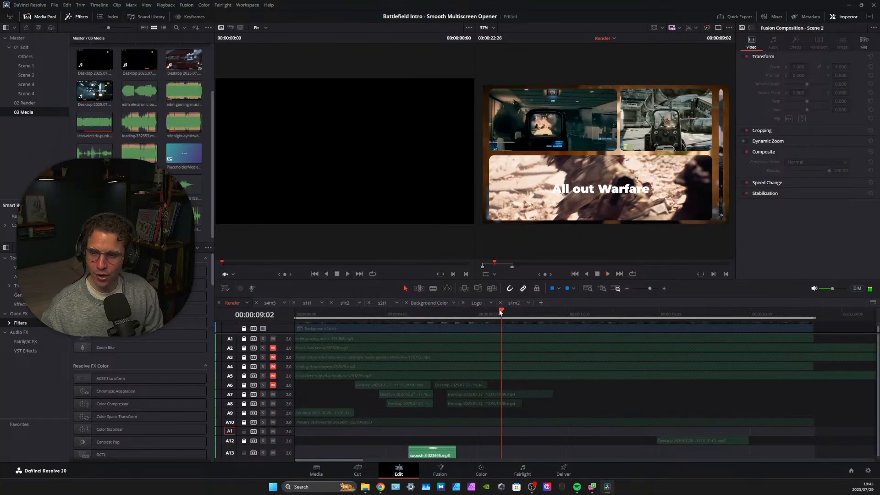
Play the whole intro from 00:00:00:00 past its end to review the complete sound mix
{"action": "left_click", "coordinate": [387, 314]}
{"action": "left_click_drag", "start_coordinate": [387, 324], "coordinate": [257, 349]}
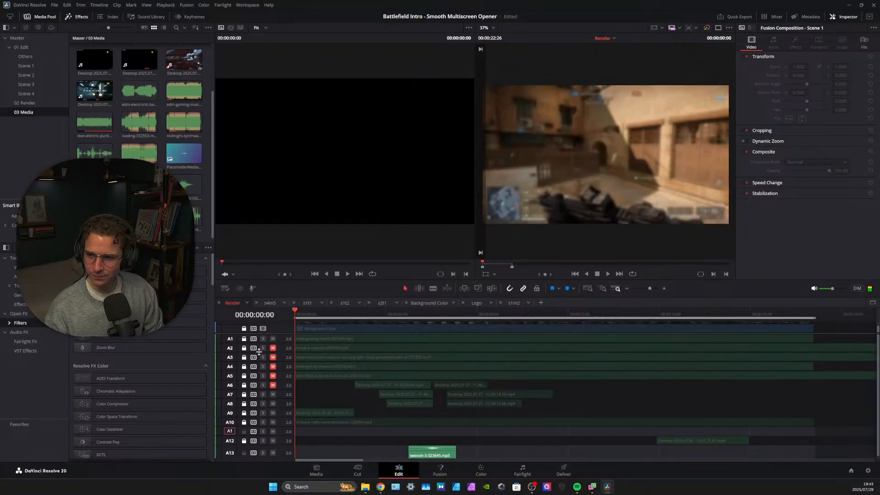
{"action": "left_click", "coordinate": [608, 274]}
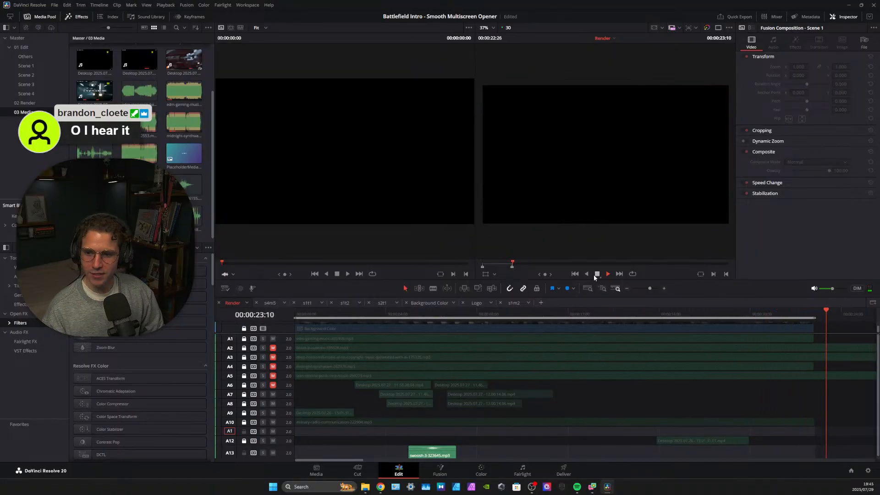
Replay the Scene 2 transition from 00:00:05:00 with the unmuted tracks to recheck the swoosh
{"action": "left_click", "coordinate": [434, 313]}
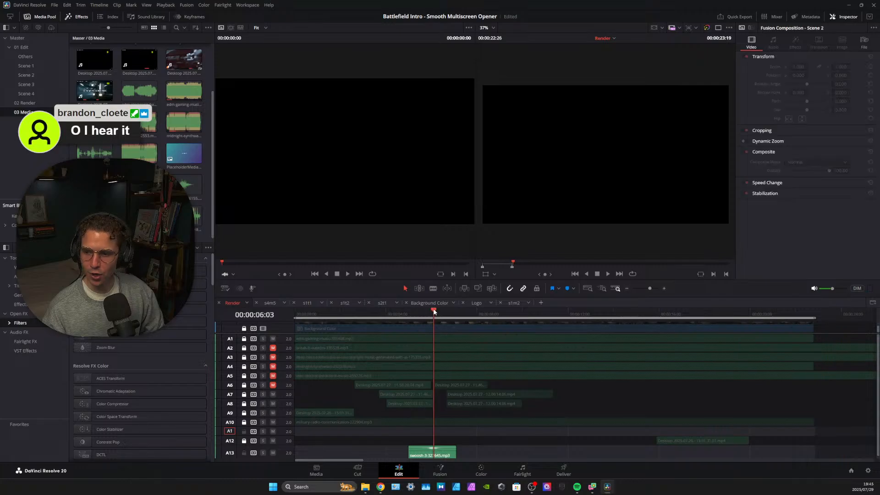
{"action": "left_click_drag", "start_coordinate": [434, 312], "coordinate": [409, 312]}
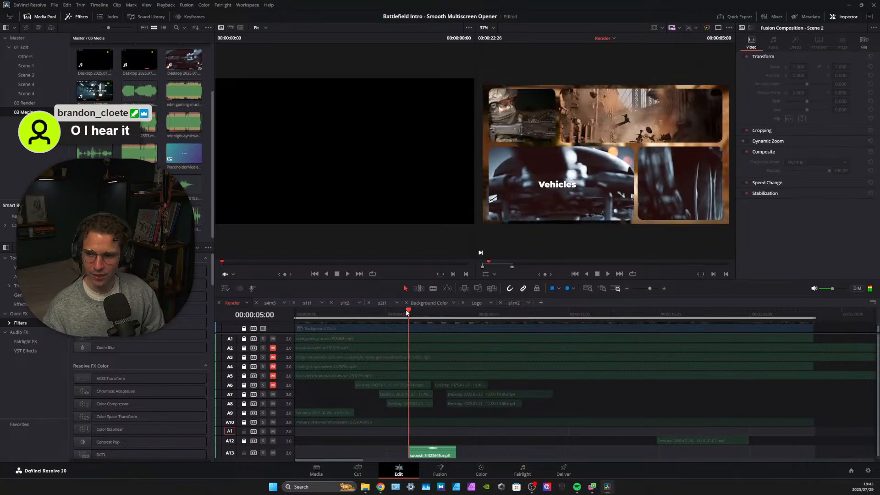
{"action": "left_click", "coordinate": [608, 274]}
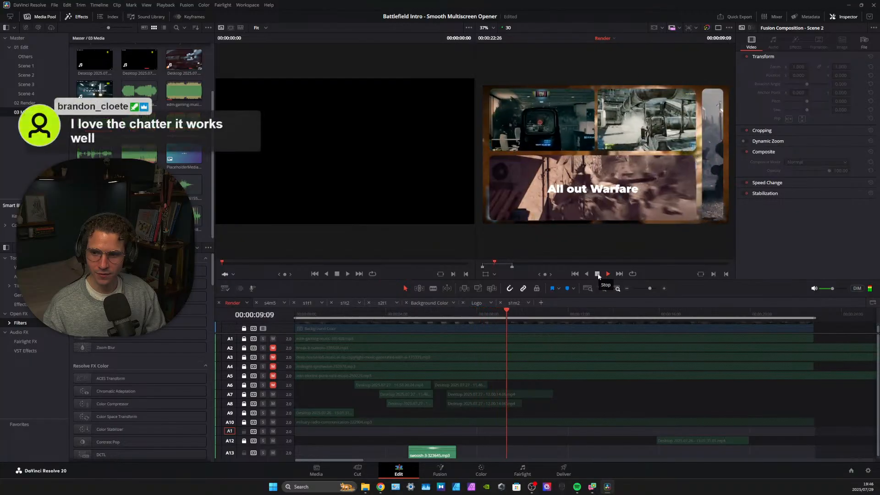
{"action": "left_click", "coordinate": [597, 274]}
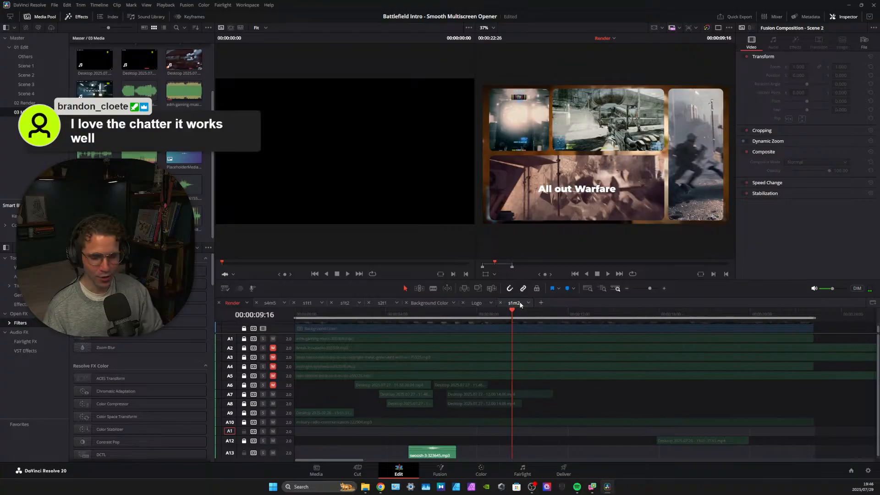
Play the intro from the beginning into Scene 4 to review the audio across all scene transitions
{"action": "left_click_drag", "start_coordinate": [512, 312], "coordinate": [279, 321]}
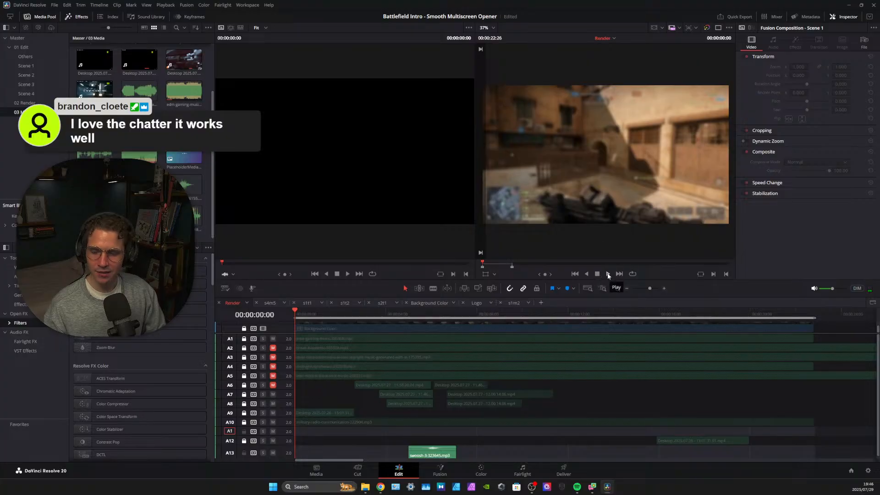
{"action": "left_click", "coordinate": [609, 274]}
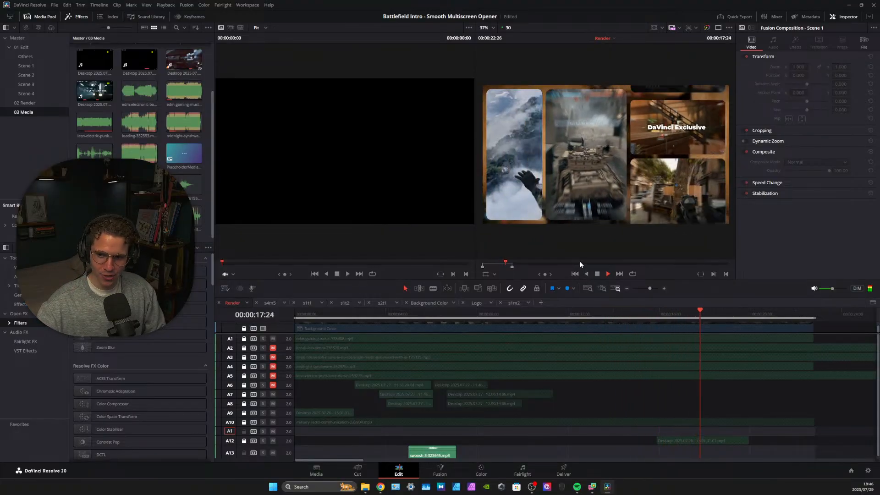
{"action": "key", "text": "space"}
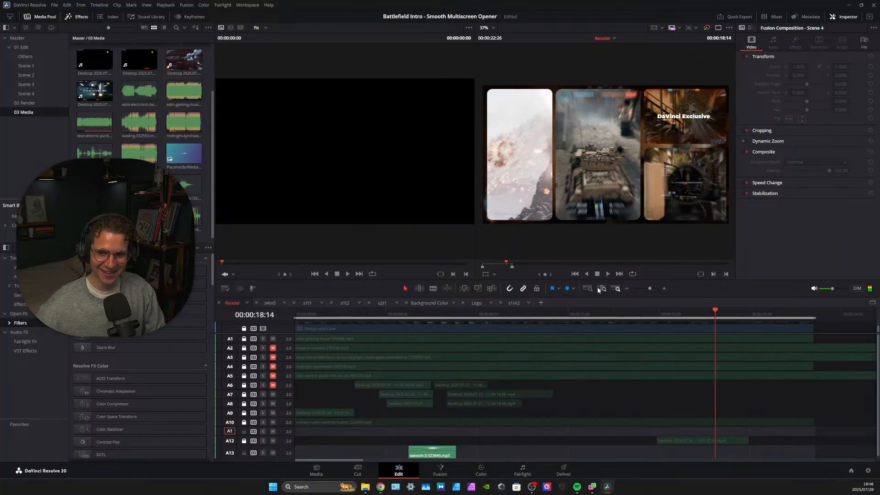
Play the transition into Scene 4 twice from around 00:00:15:00 to check its sound against the picture
{"action": "left_click", "coordinate": [637, 311]}
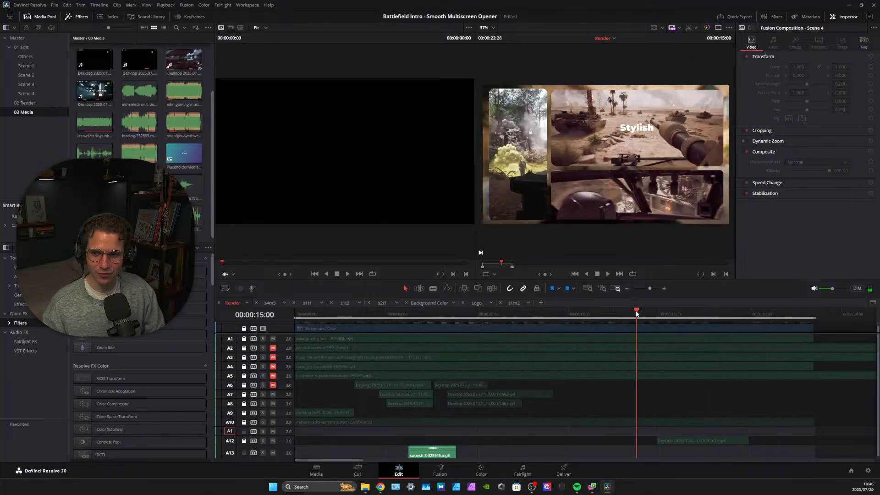
{"action": "left_click", "coordinate": [608, 275]}
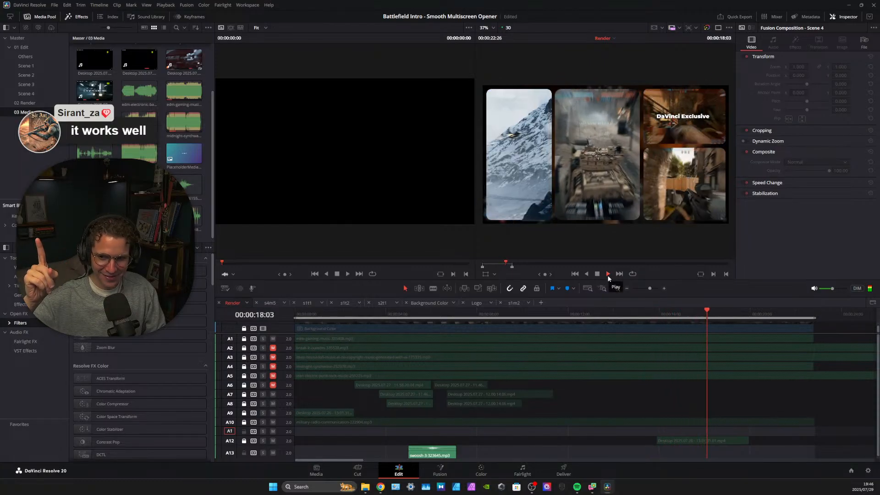
{"action": "left_click", "coordinate": [629, 314]}
{"action": "key", "text": "space"}
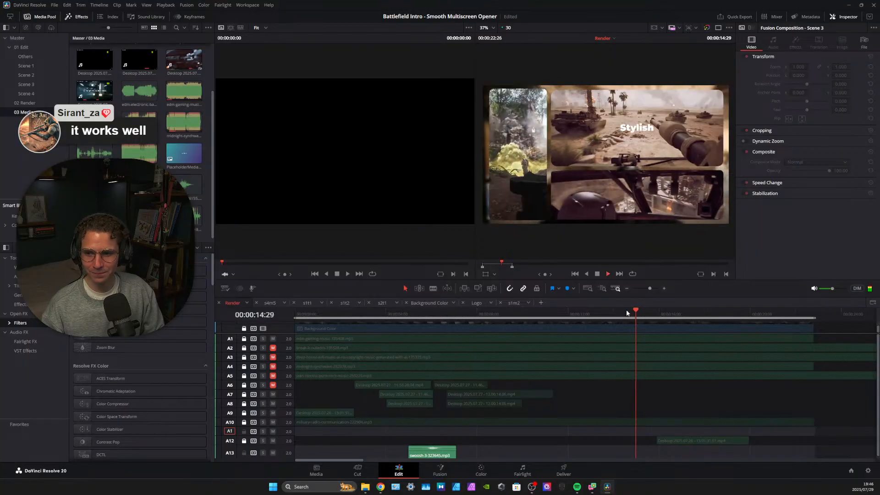
{"action": "left_click", "coordinate": [598, 274]}
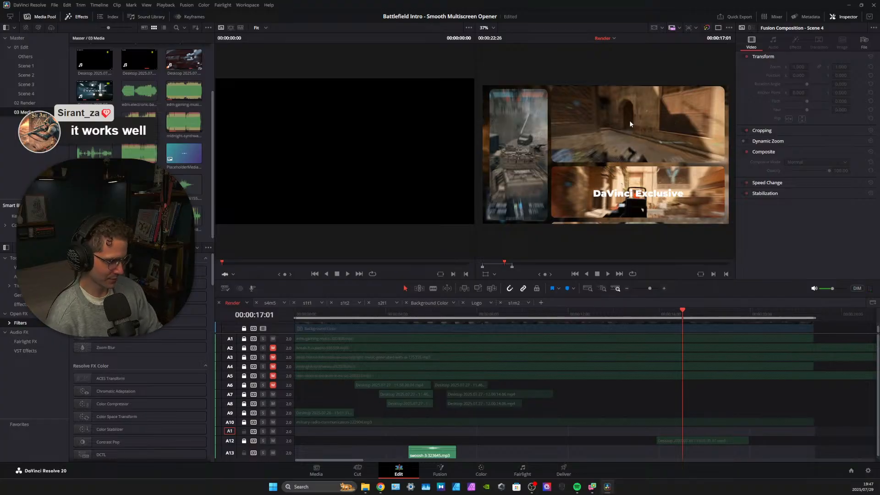
Play the opening of Scene 1 from 00:00:00:00, and move the playhead back to 00:00:00:11
{"action": "left_click", "coordinate": [296, 315]}
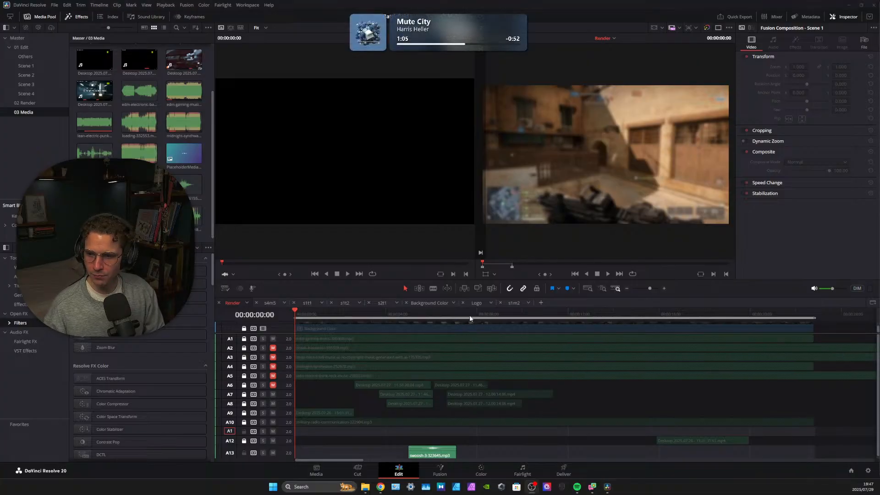
{"action": "left_click", "coordinate": [609, 274]}
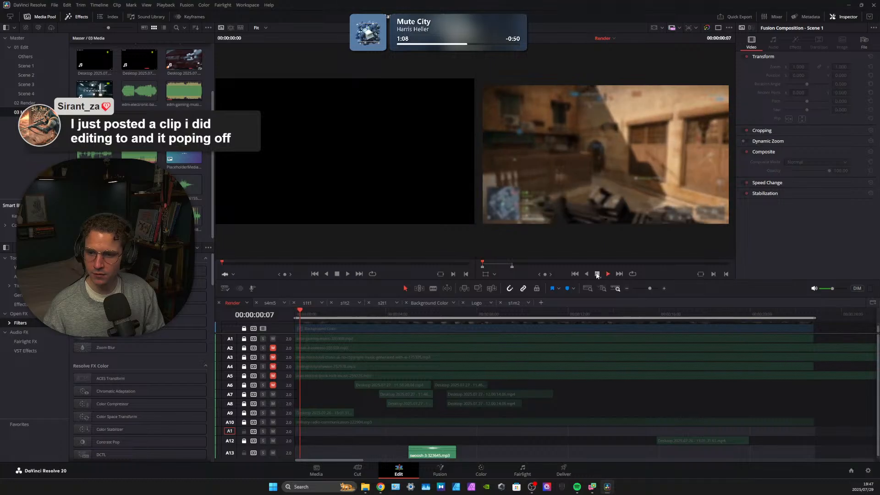
{"action": "left_click", "coordinate": [597, 274]}
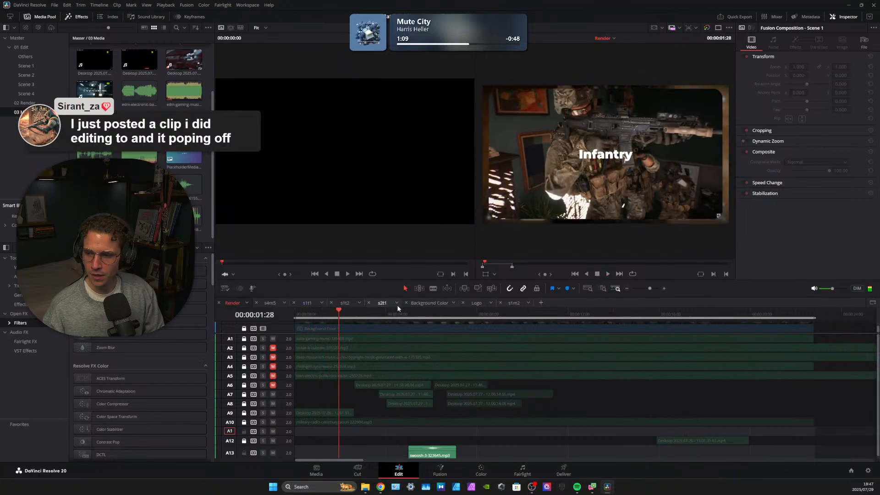
{"action": "left_click_drag", "start_coordinate": [340, 311], "coordinate": [302, 313]}
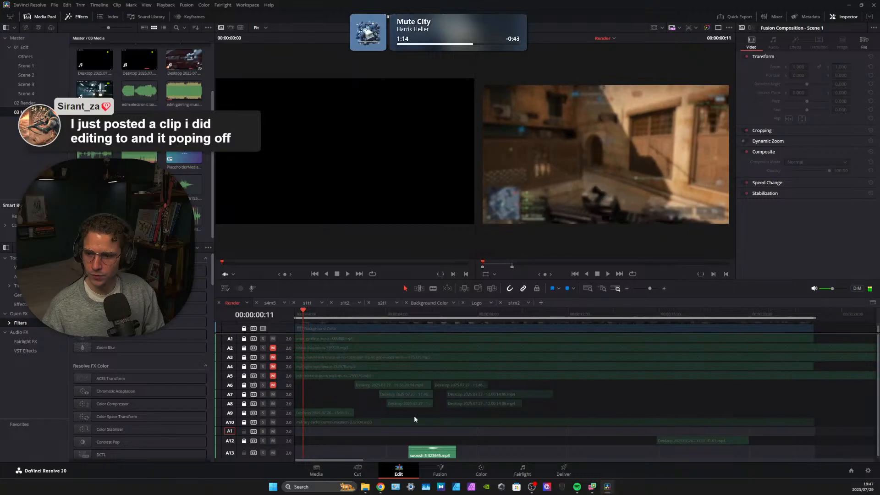
Paste a copy of the swoosh-3-323645.mp3 clip at 00:00:00:11 on track A13 and play the opening to check it
{"action": "left_click", "coordinate": [432, 447]}
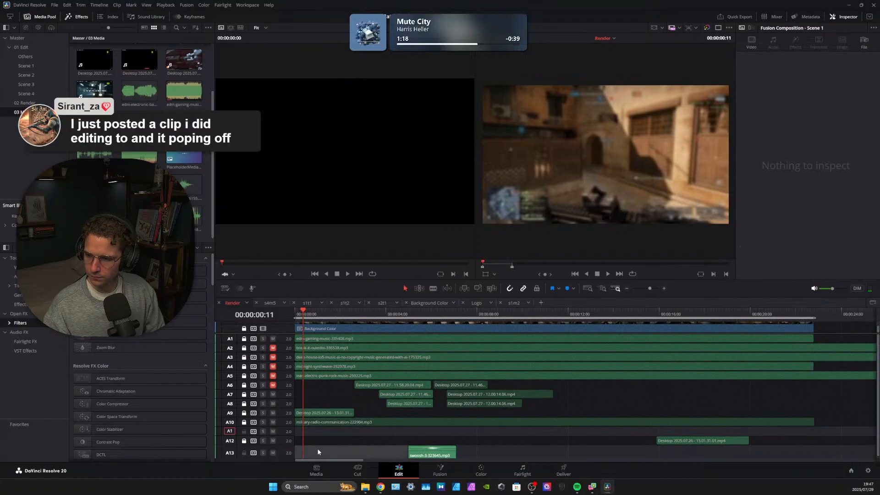
{"action": "key", "text": "ctrl+v"}
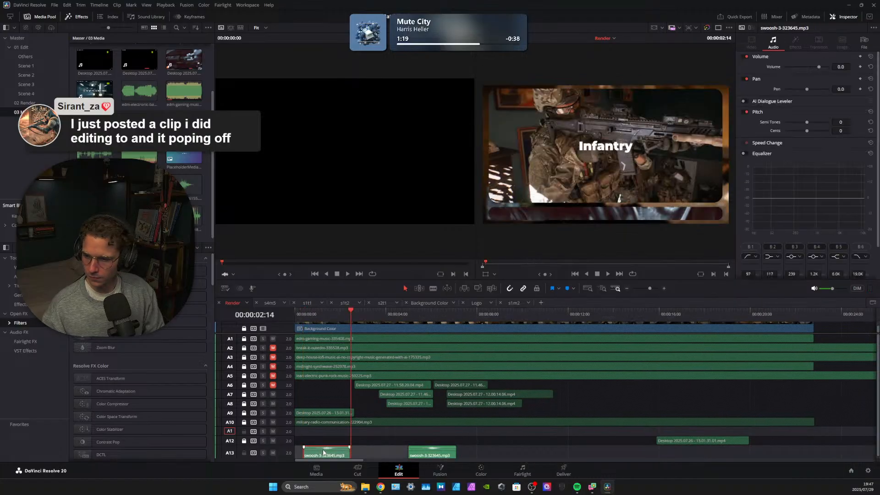
{"action": "left_click_drag", "start_coordinate": [303, 312], "coordinate": [295, 316]}
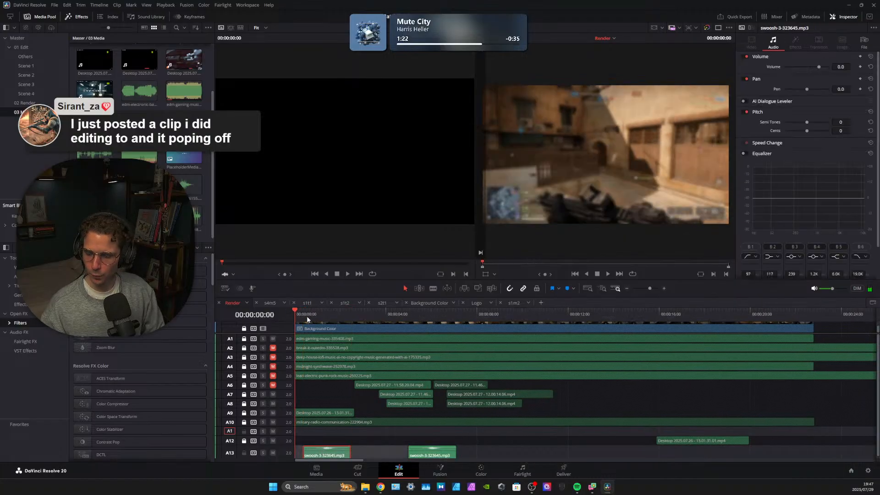
{"action": "left_click", "coordinate": [607, 274]}
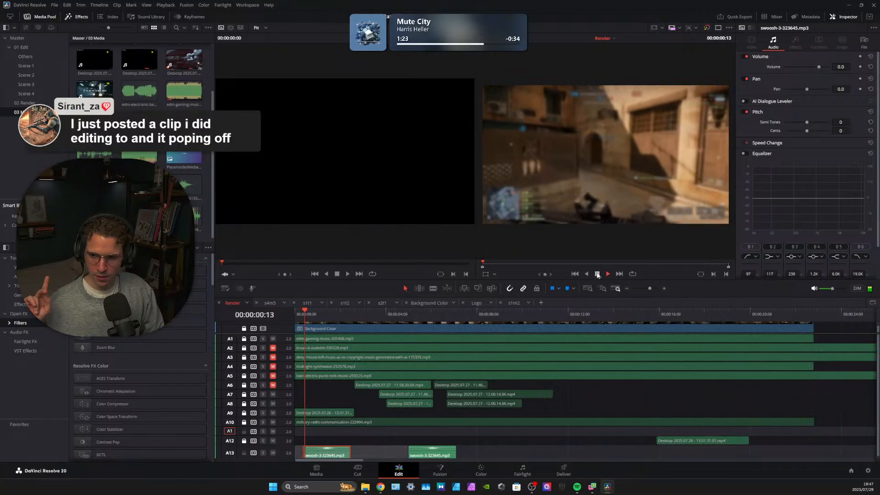
{"action": "left_click", "coordinate": [597, 274]}
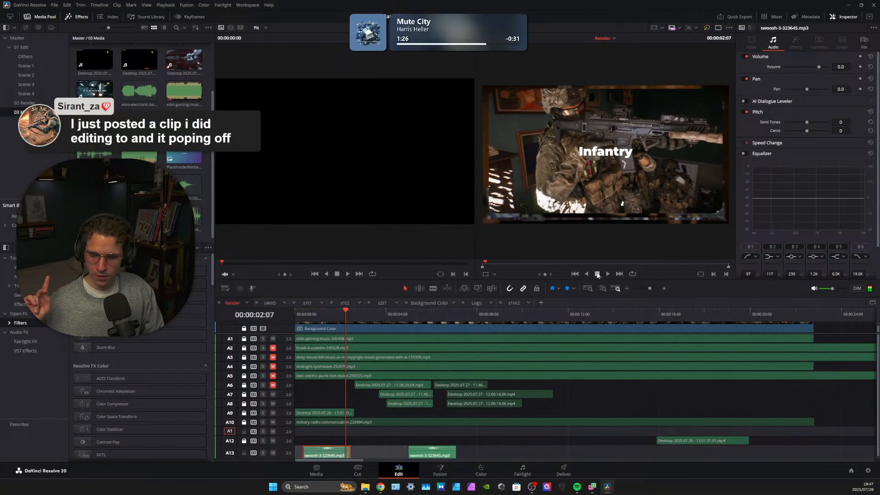
Play the intro from the beginning past the Scene 3 transition, and paste another swoosh clip at 00:00:11:11 on track A13
{"action": "key", "text": "Home"}
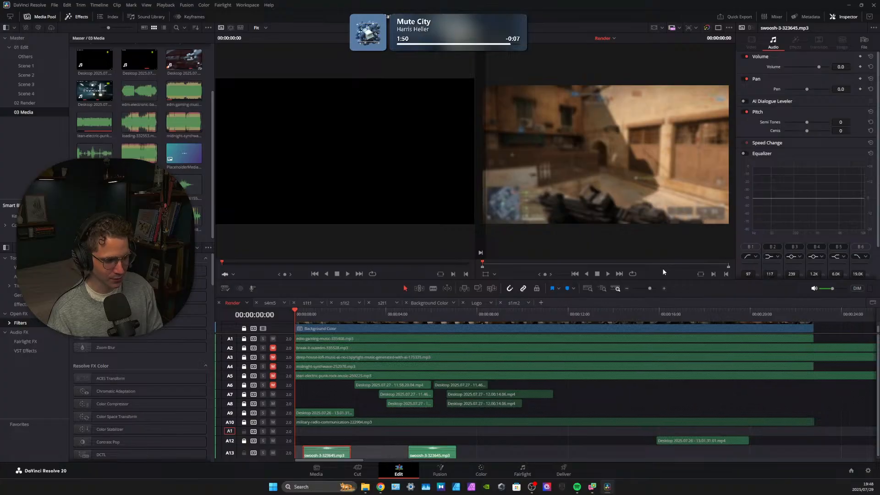
{"action": "left_click", "coordinate": [607, 275]}
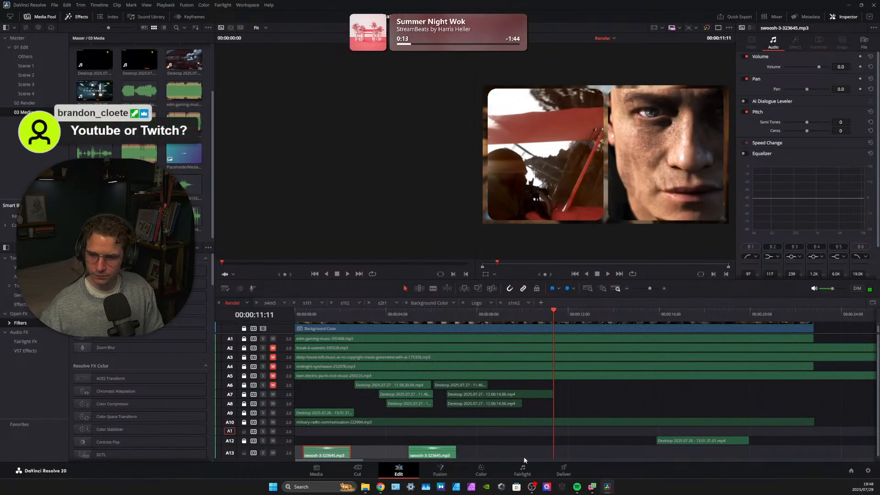
{"action": "left_click", "coordinate": [539, 454]}
{"action": "key", "text": "ctrl+v"}
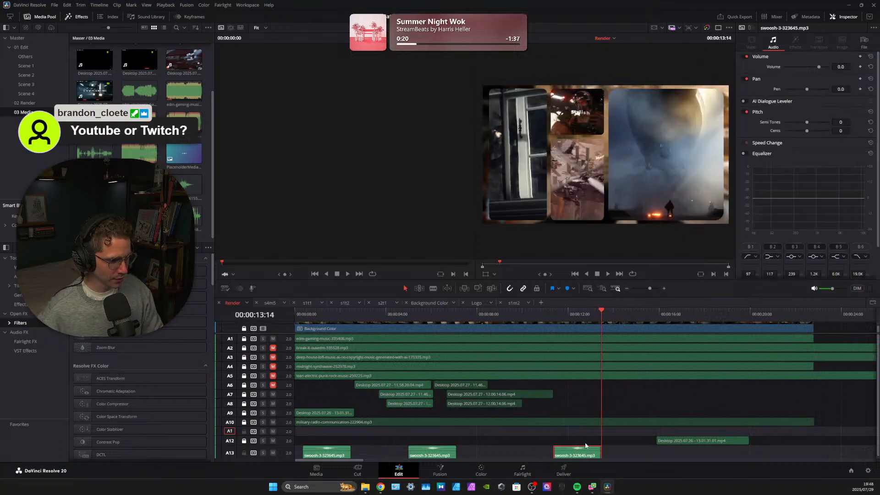
Move the third swoosh clip earlier so it spans the transition at 00:00:10:00, and play through it to check the timing
{"action": "left_click", "coordinate": [558, 313]}
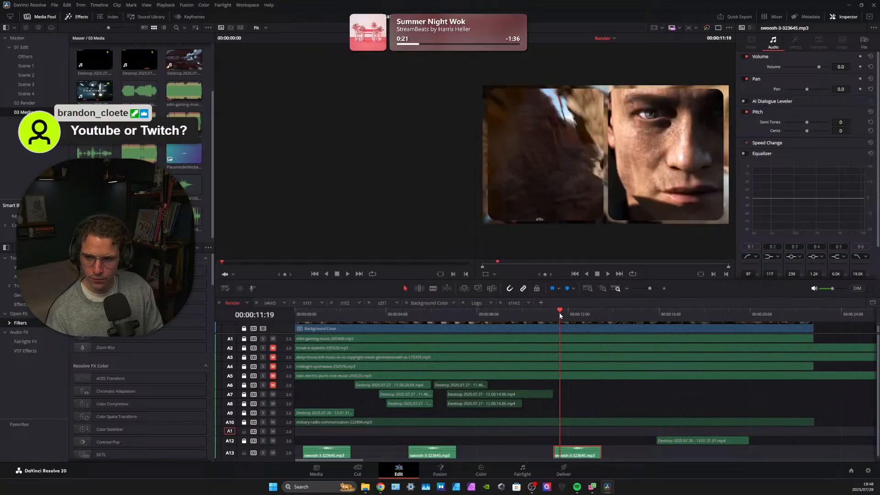
{"action": "left_click_drag", "start_coordinate": [553, 313], "coordinate": [525, 312]}
{"action": "left_click_drag", "start_coordinate": [563, 454], "coordinate": [523, 455]}
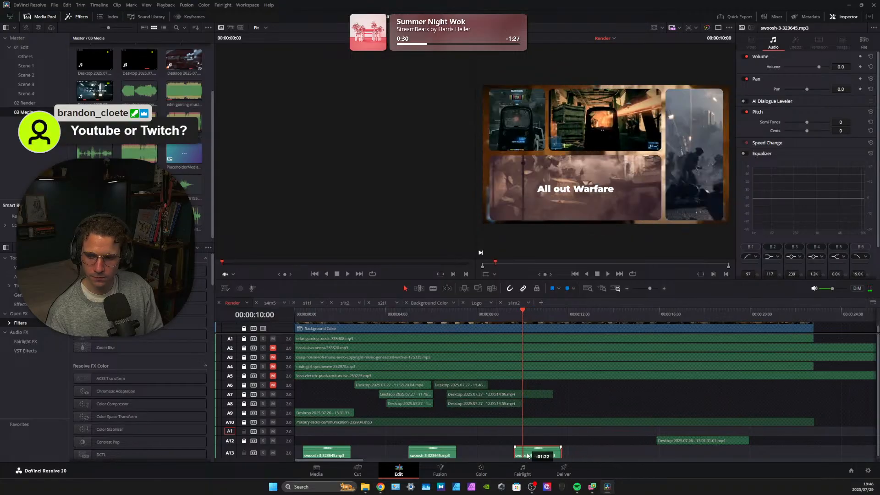
{"action": "left_click", "coordinate": [607, 274]}
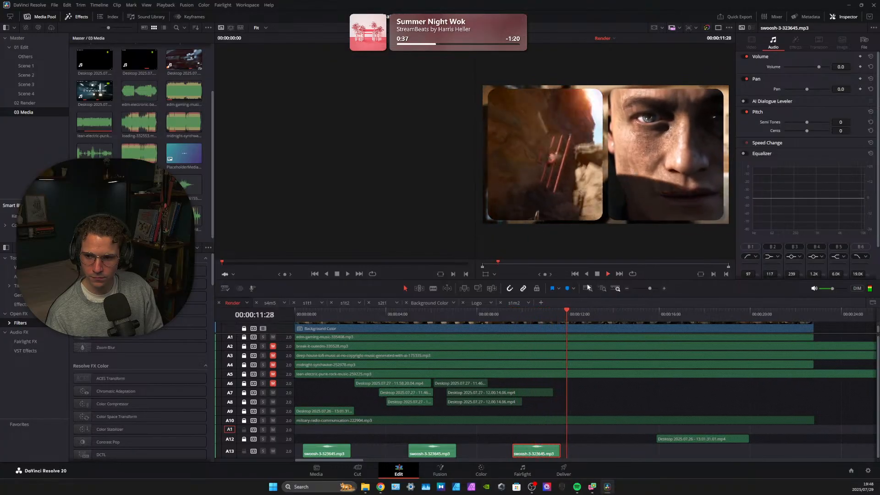
{"action": "left_click", "coordinate": [607, 274]}
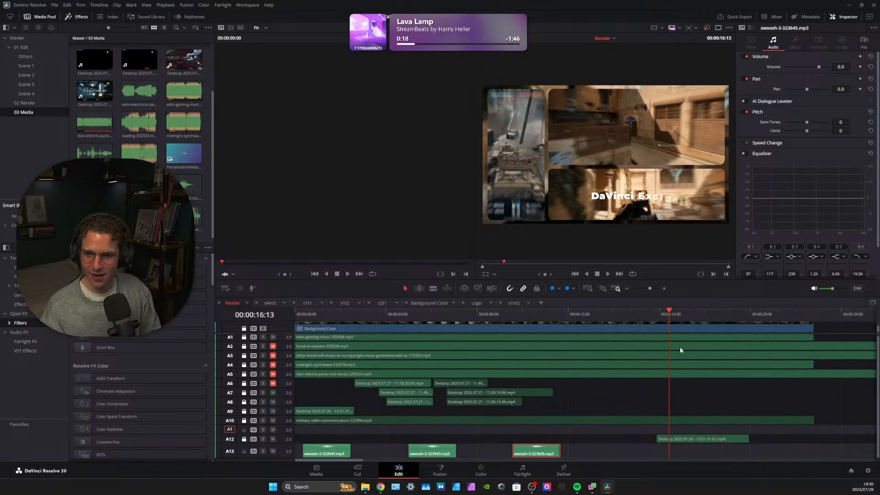
Paste a fourth swoosh clip at 00:00:13:29 on track A13, ahead of the transition into Scene 4
{"action": "scroll", "coordinate": [661, 439], "scroll_direction": "right", "scroll_amount": 8}
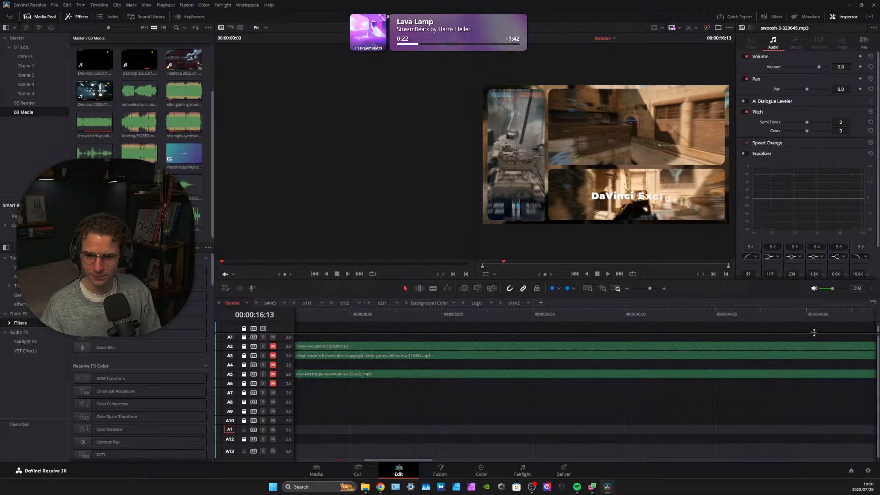
{"action": "left_click", "coordinate": [328, 311]}
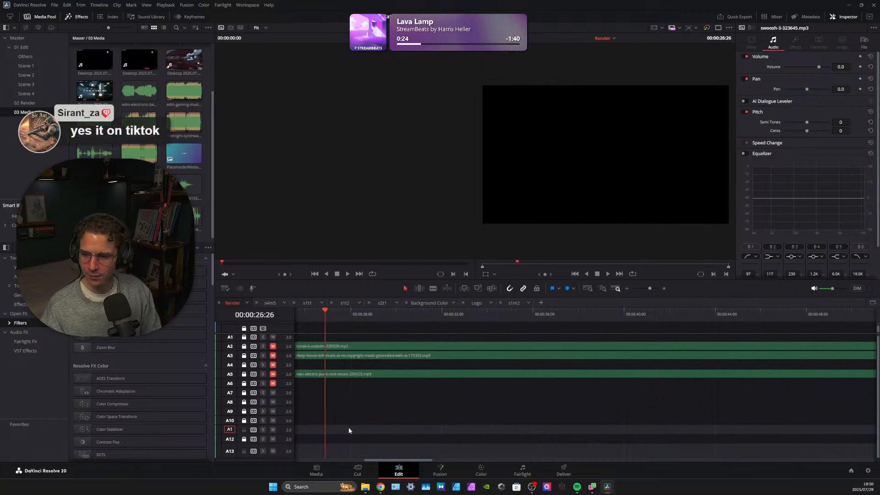
{"action": "left_click_drag", "start_coordinate": [370, 460], "coordinate": [314, 453]}
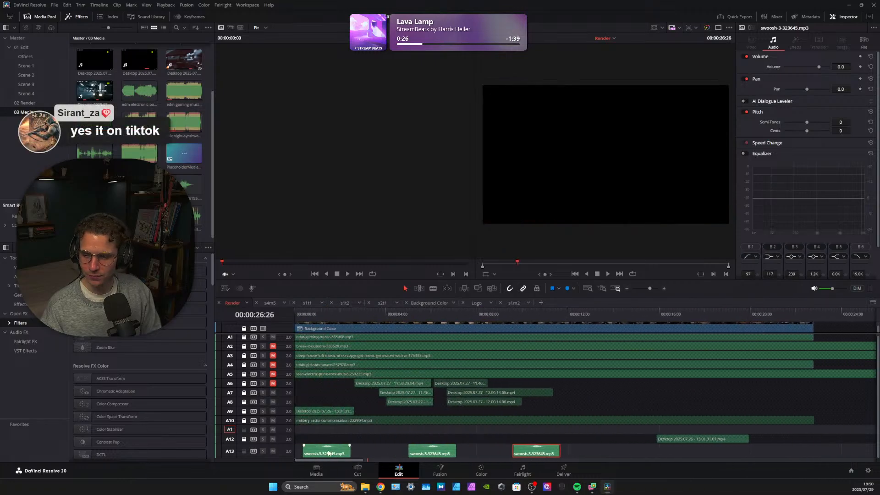
{"action": "left_click", "coordinate": [613, 314]}
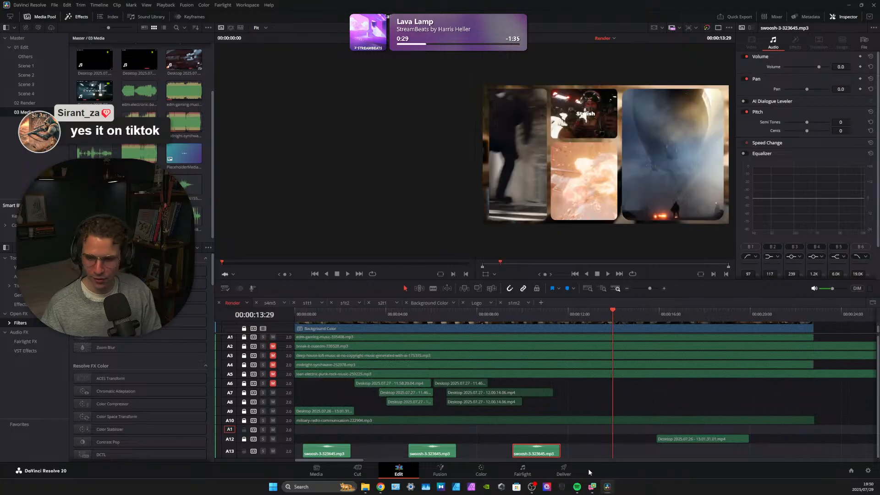
{"action": "key", "text": "ctrl+v"}
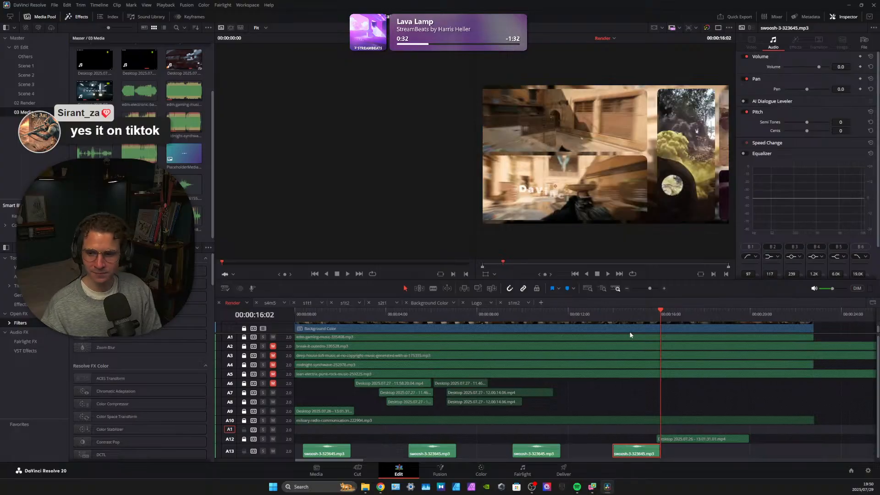
Scrub the Scene 4 transition, shift the fourth swoosh clip later to around 00:00:16:00, and play from 00:00:15:00
{"action": "left_click", "coordinate": [620, 314]}
{"action": "left_click_drag", "start_coordinate": [621, 311], "coordinate": [683, 312]}
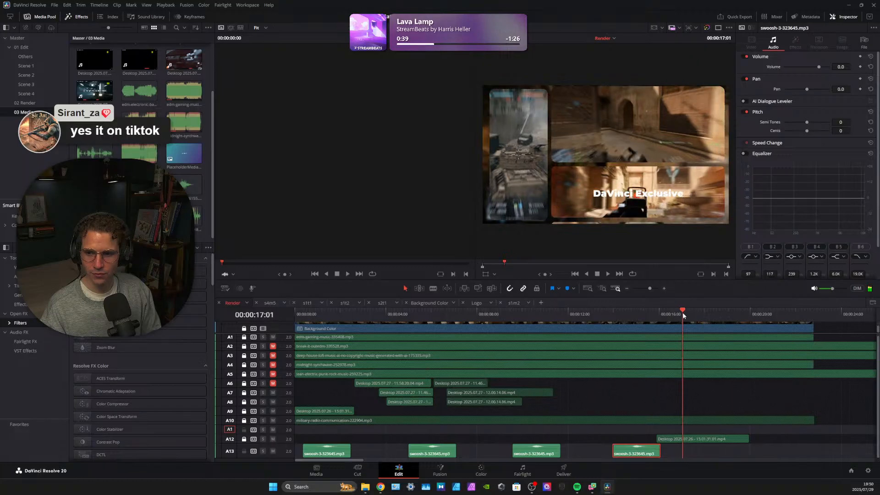
{"action": "left_click_drag", "start_coordinate": [645, 450], "coordinate": [688, 449]}
{"action": "left_click", "coordinate": [637, 313]}
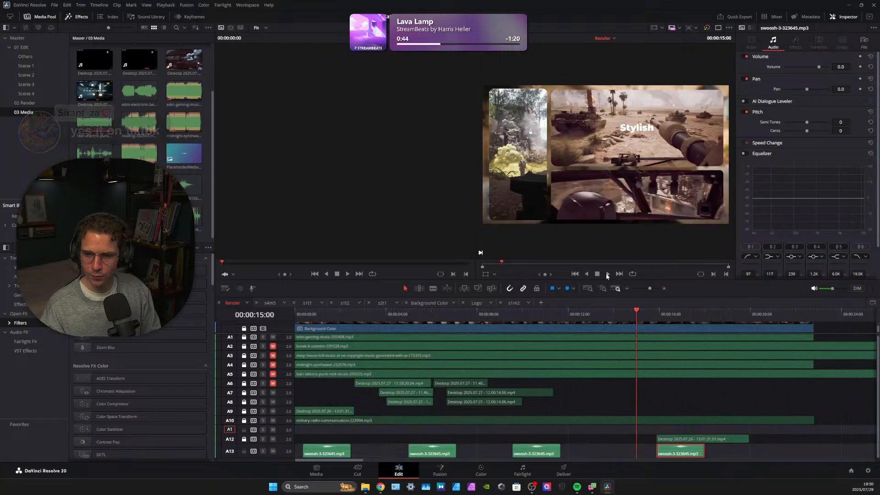
{"action": "left_click", "coordinate": [607, 274]}
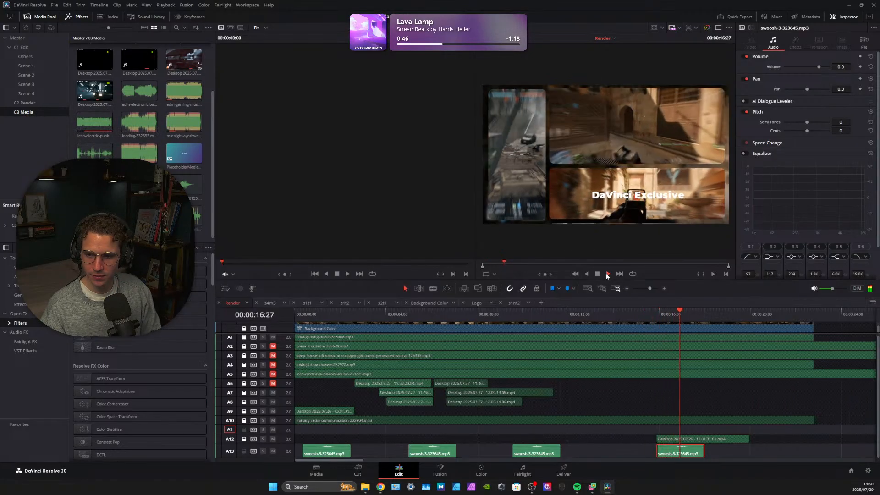
{"action": "key", "text": "space"}
Move the fourth swoosh clip earlier to start at about 00:00:15:00, and play the Scene 4 transition twice to check it
{"action": "left_click_drag", "start_coordinate": [658, 311], "coordinate": [642, 312]}
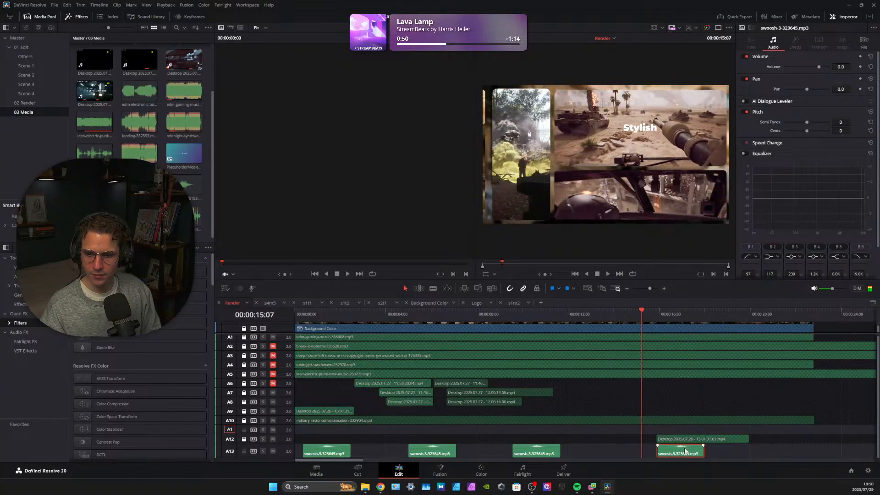
{"action": "left_click_drag", "start_coordinate": [687, 451], "coordinate": [666, 452]}
{"action": "left_click", "coordinate": [609, 274]}
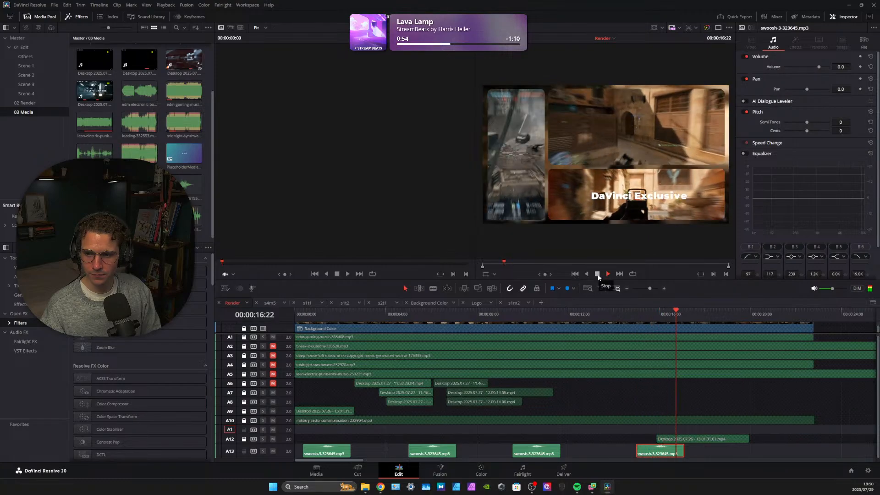
{"action": "left_click", "coordinate": [598, 274]}
{"action": "left_click", "coordinate": [625, 312]}
{"action": "left_click", "coordinate": [608, 274]}
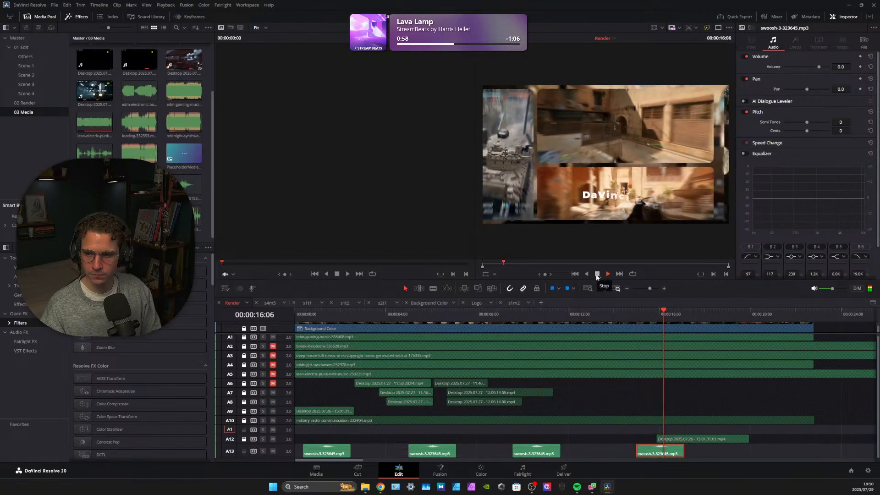
{"action": "left_click", "coordinate": [597, 274]}
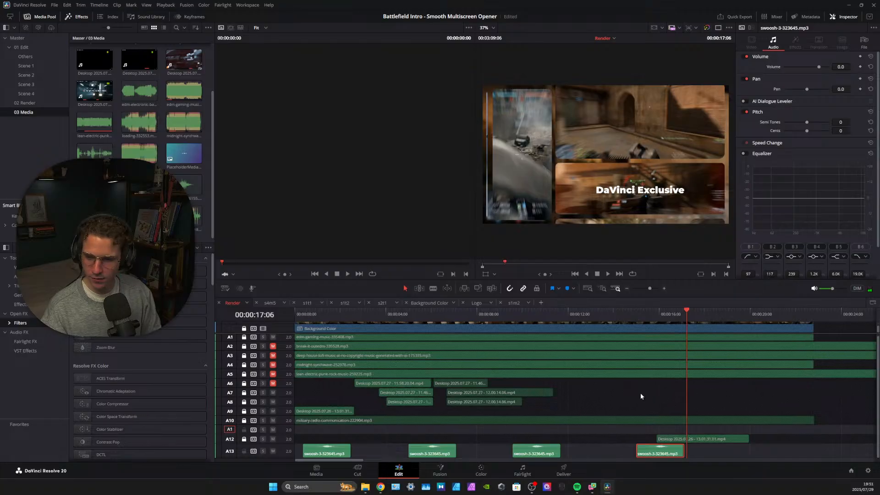
Play the intro from 00:00:00:00 through Scene 4 to review all four swoosh placements
{"action": "left_click_drag", "start_coordinate": [684, 313], "coordinate": [282, 304]}
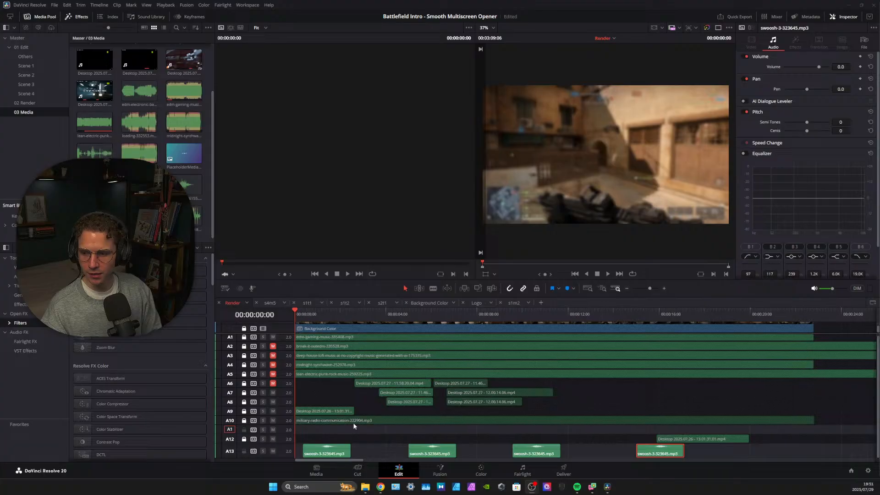
{"action": "left_click", "coordinate": [607, 274]}
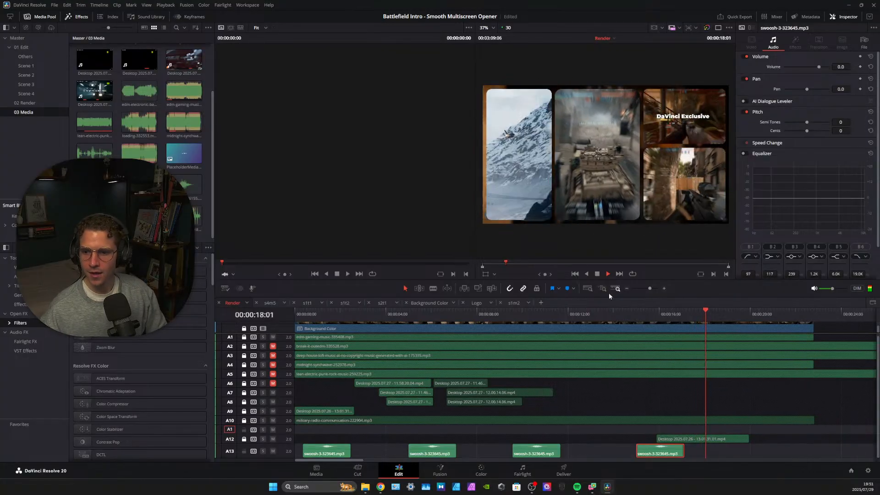
{"action": "left_click", "coordinate": [598, 274]}
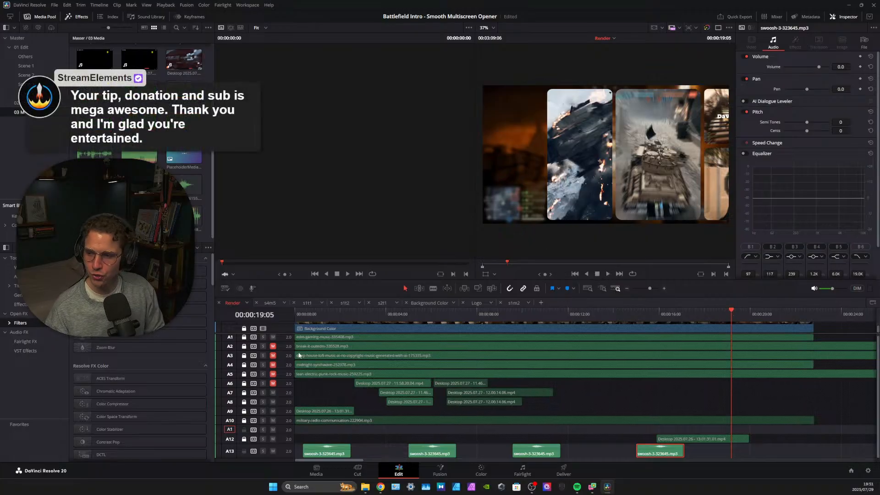
Play the opening, move the first swoosh clip on track A13 slightly earlier, and replay from the start to check it
{"action": "left_click_drag", "start_coordinate": [305, 314], "coordinate": [292, 313]}
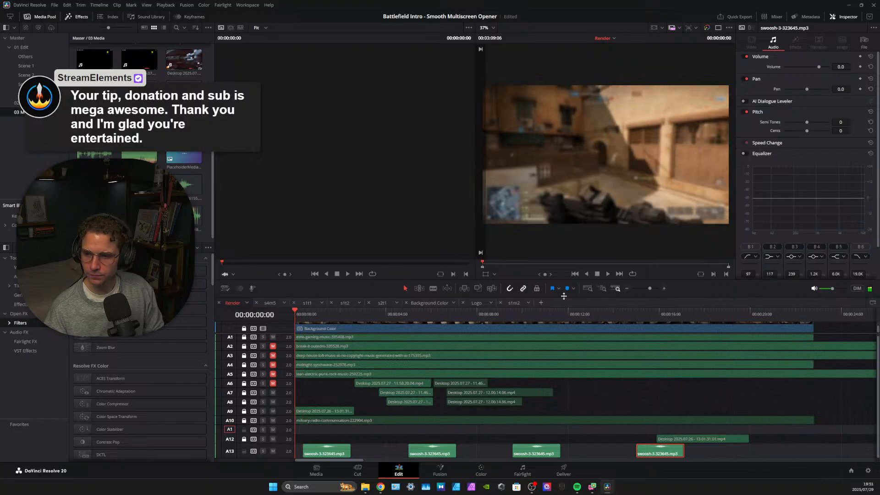
{"action": "left_click", "coordinate": [598, 274]}
{"action": "left_click", "coordinate": [320, 454]}
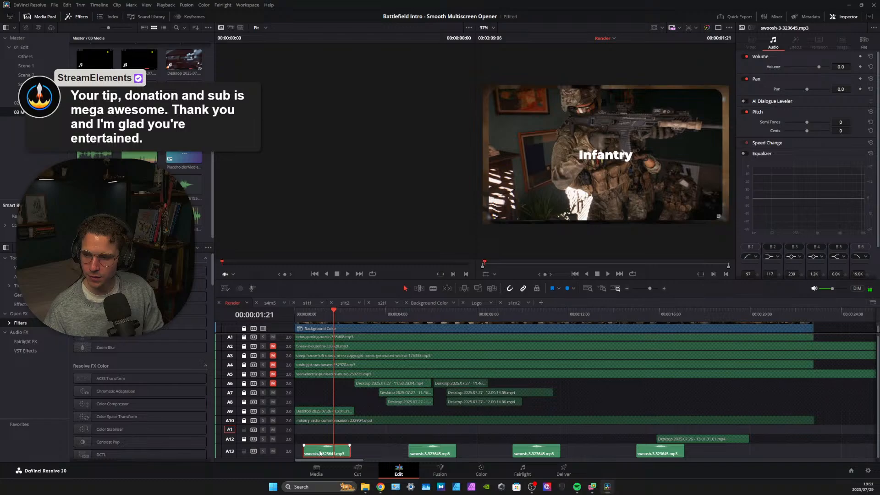
{"action": "left_click_drag", "start_coordinate": [318, 453], "coordinate": [314, 453]}
{"action": "key", "text": "Home"}
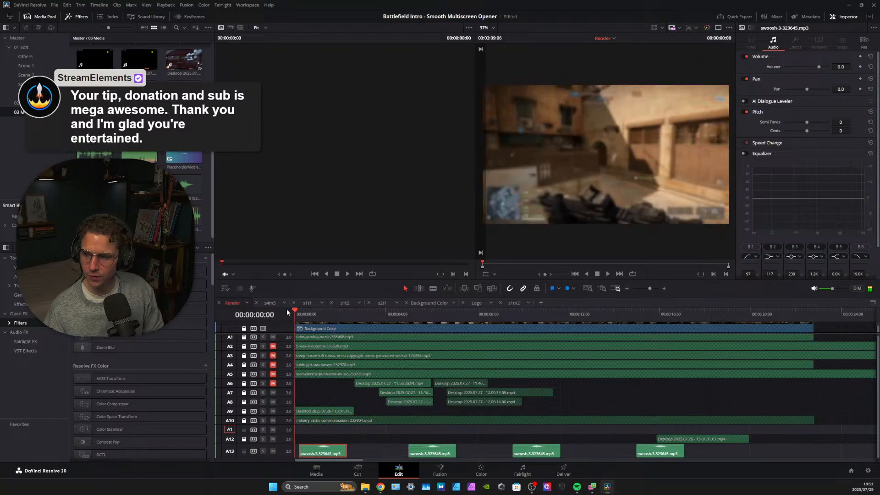
{"action": "left_click", "coordinate": [608, 274]}
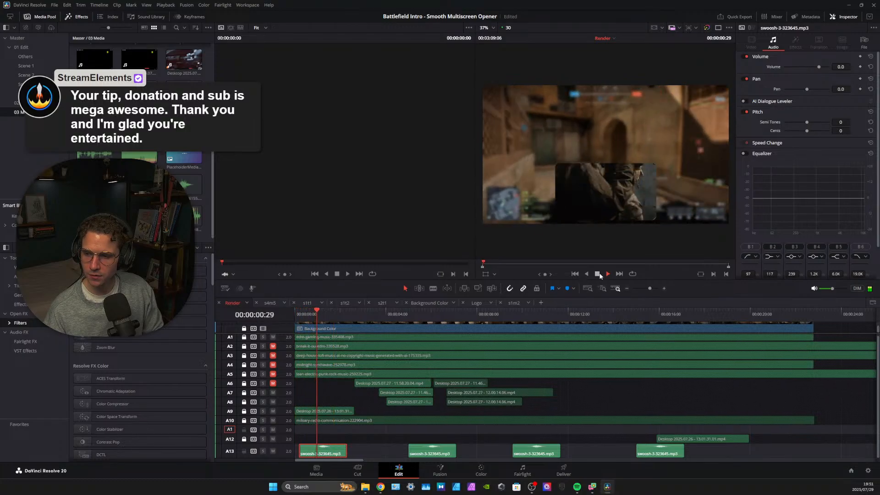
{"action": "left_click", "coordinate": [600, 275]}
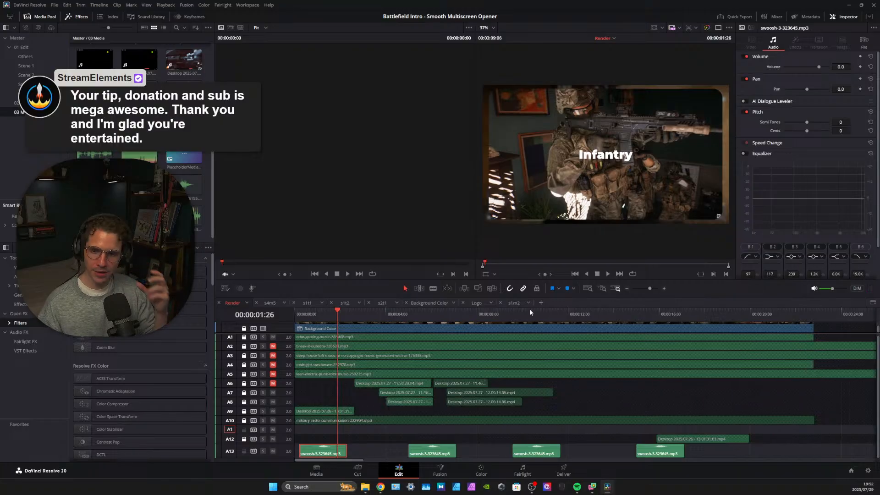
Play the opening from 00:00:00:00 to check the first swoosh against the Scene 1 transition
{"action": "double_click", "coordinate": [184, 186]}
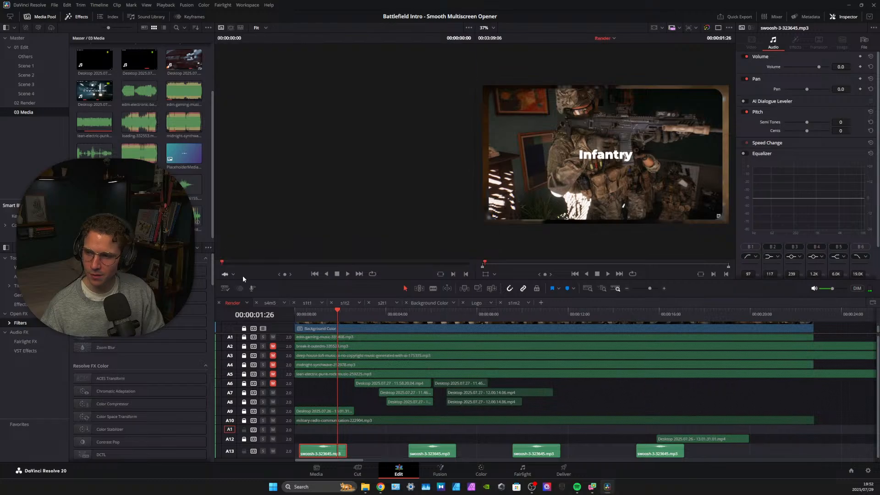
{"action": "left_click", "coordinate": [321, 311]}
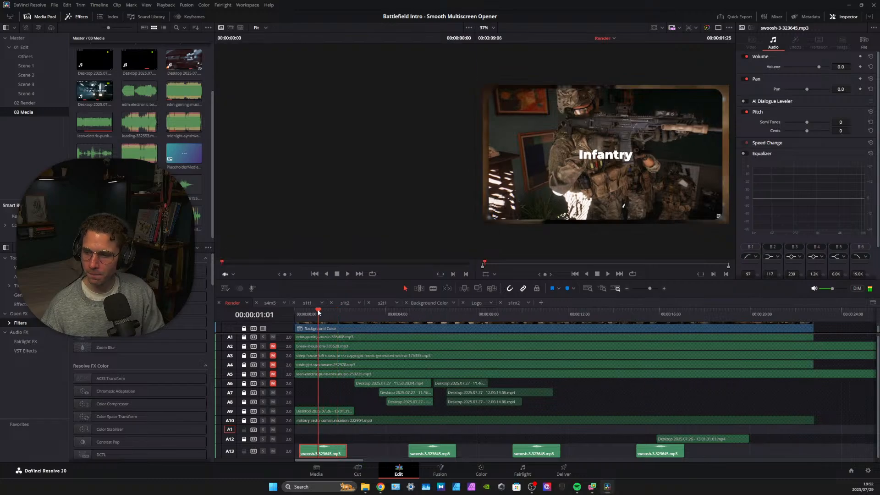
{"action": "left_click_drag", "start_coordinate": [320, 312], "coordinate": [271, 318]}
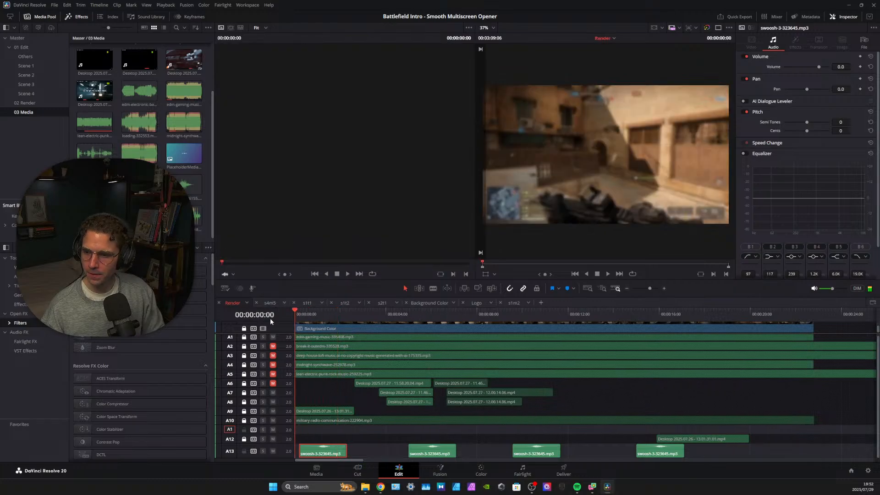
{"action": "left_click", "coordinate": [606, 275]}
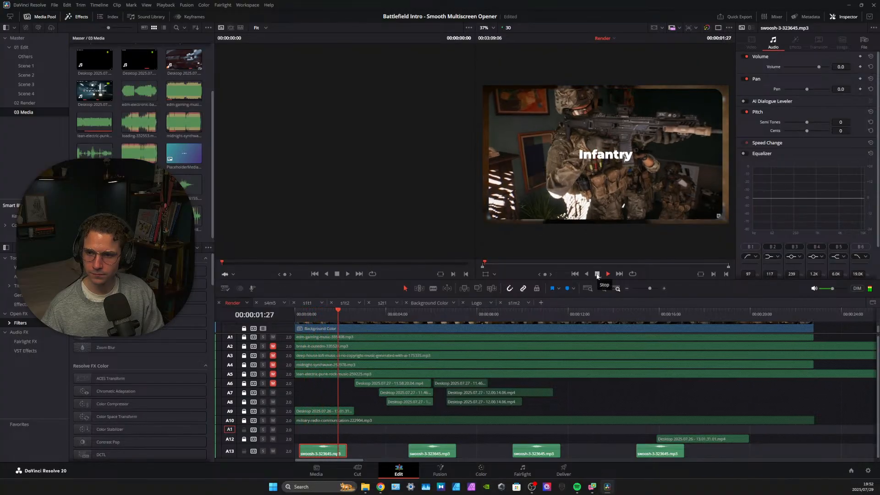
{"action": "left_click", "coordinate": [597, 274]}
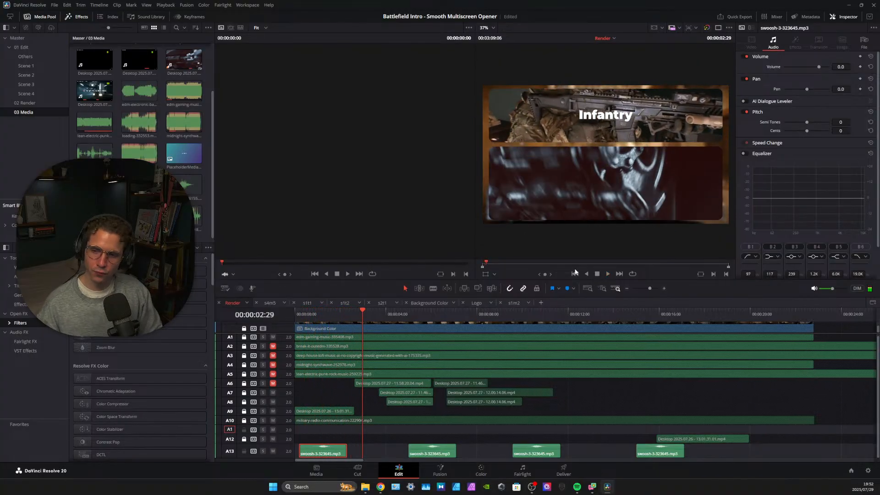
Save the project, deselect the swoosh clip, and play the opening again from near the timeline start
{"action": "mouse_move", "coordinate": [363, 312]}
{"action": "left_mouse_down"}
{"action": "mouse_move", "coordinate": [353, 306]}
{"action": "mouse_move", "coordinate": [367, 308]}
{"action": "left_mouse_up"}
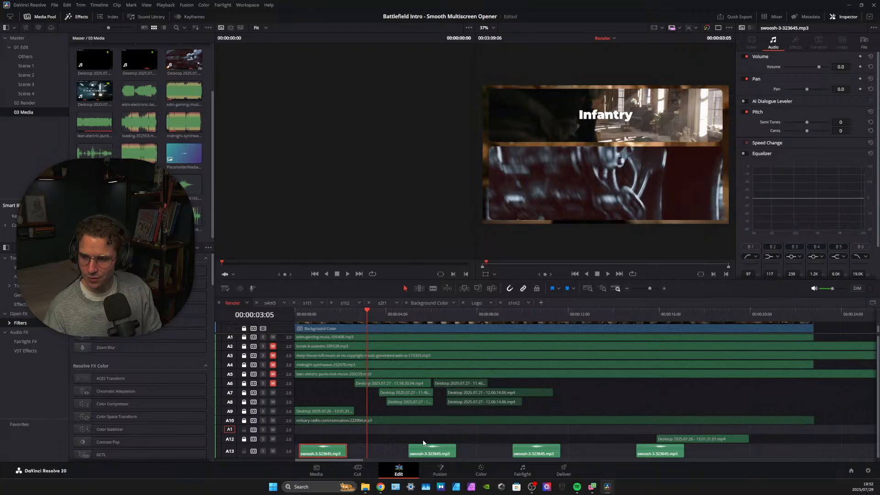
{"action": "key", "text": "ctrl+s"}
{"action": "left_click", "coordinate": [397, 457]}
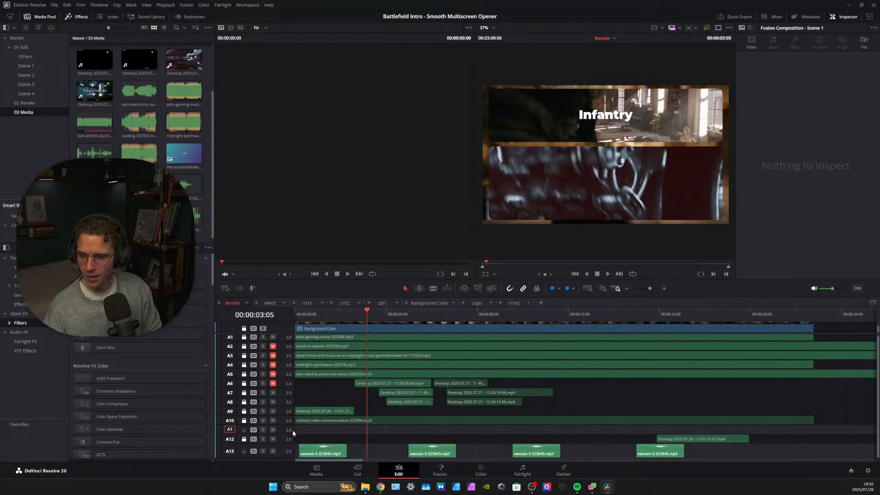
{"action": "left_click", "coordinate": [307, 314]}
{"action": "left_click", "coordinate": [608, 273]}
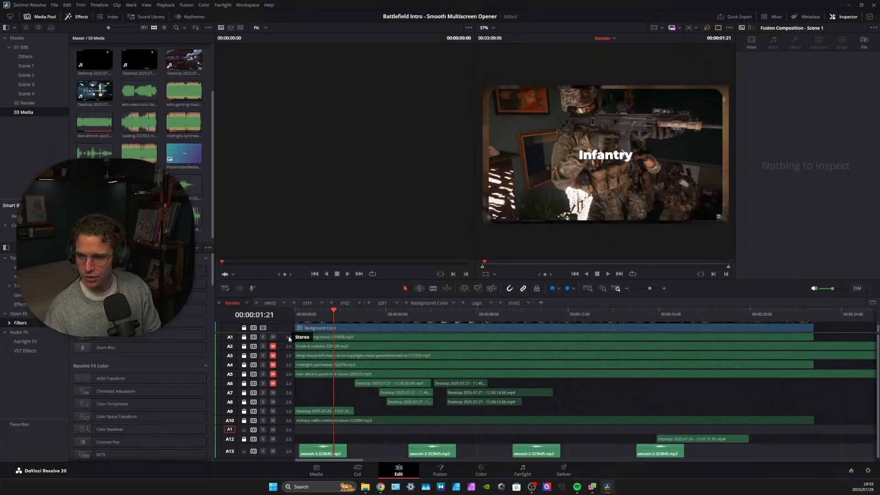
Unlock and unmute track A2, audition break-it-outedm-335528.mp3, and delete the clip
{"action": "left_click", "coordinate": [372, 347]}
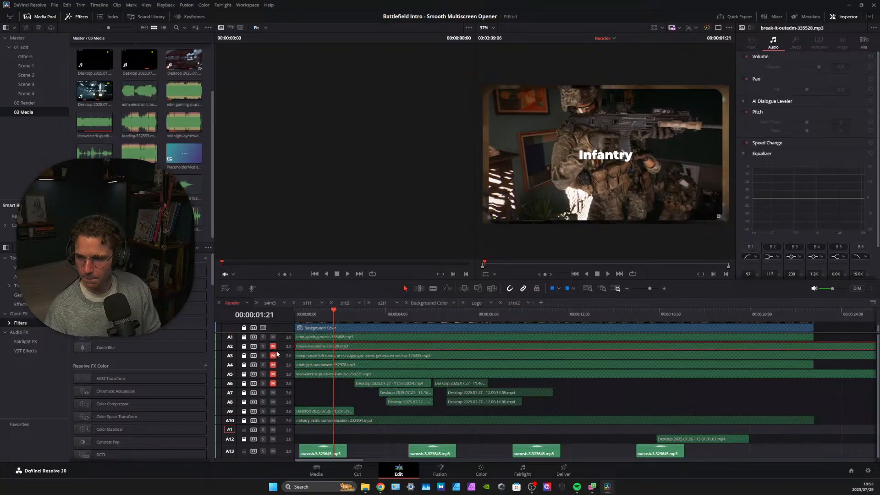
{"action": "left_click", "coordinate": [244, 347]}
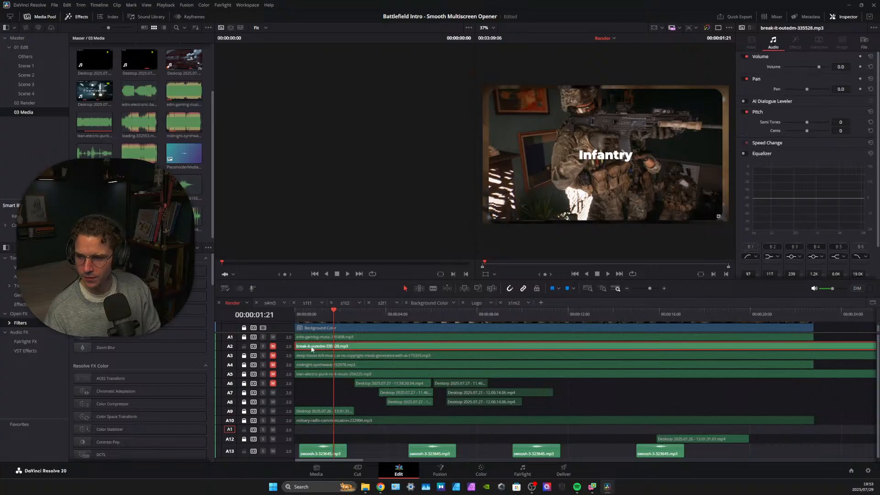
{"action": "left_click", "coordinate": [273, 346]}
{"action": "left_click", "coordinate": [608, 274]}
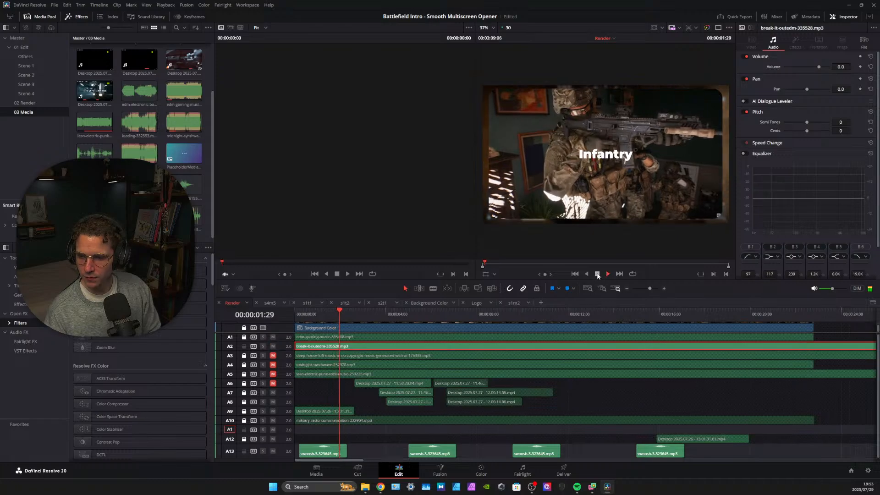
{"action": "left_click", "coordinate": [607, 274]}
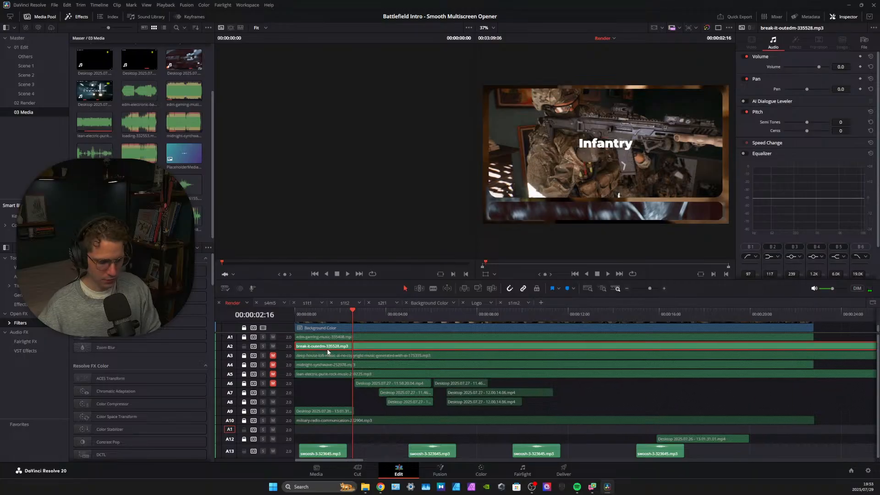
{"action": "key", "text": "Delete"}
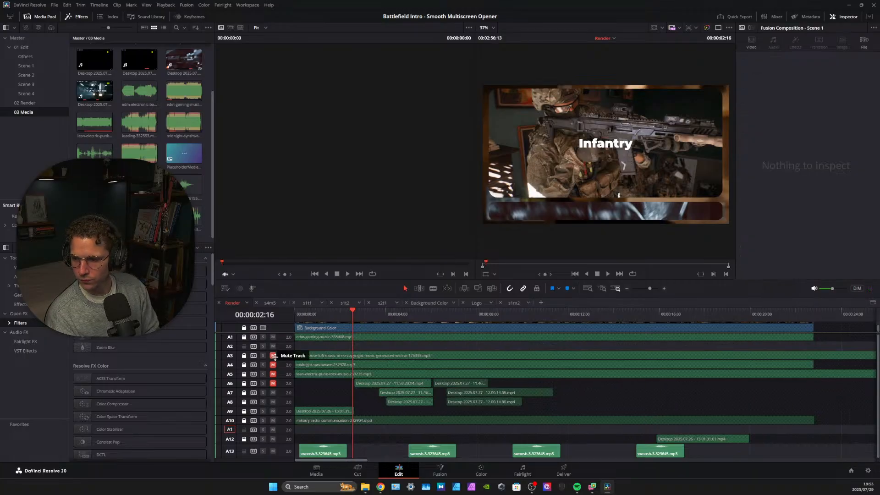
Unlock and unmute tracks A3, A4 and A5, and delete the unused music clip on each of them
{"action": "left_click", "coordinate": [317, 357]}
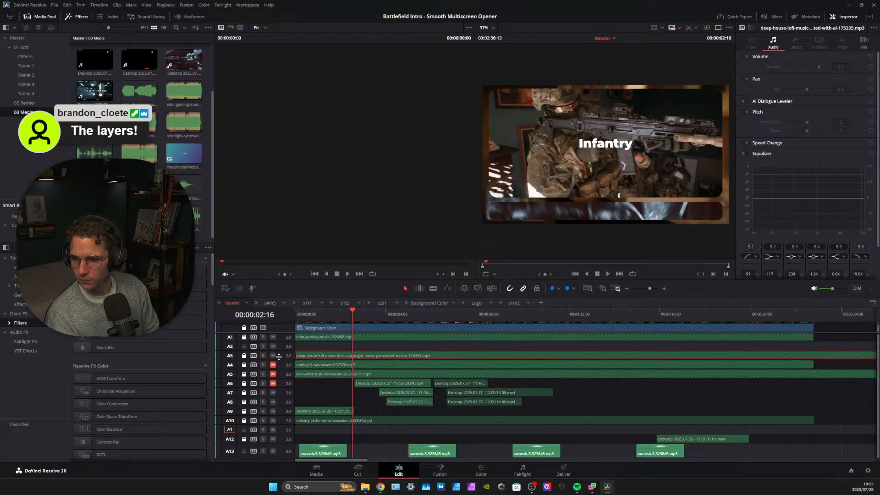
{"action": "key", "text": "Delete"}
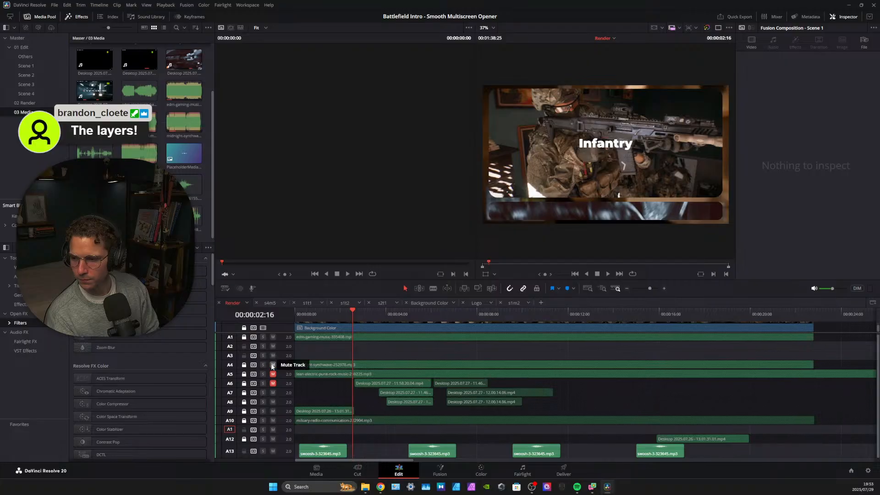
{"action": "left_click", "coordinate": [273, 365]}
{"action": "left_click", "coordinate": [334, 369]}
{"action": "key", "text": "Delete"}
{"action": "left_click", "coordinate": [273, 375]}
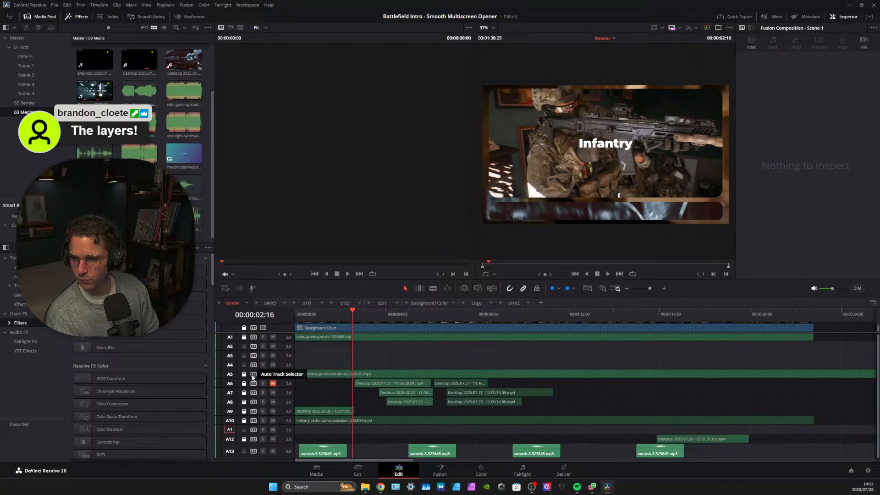
{"action": "left_click", "coordinate": [316, 374]}
{"action": "key", "text": "Delete"}
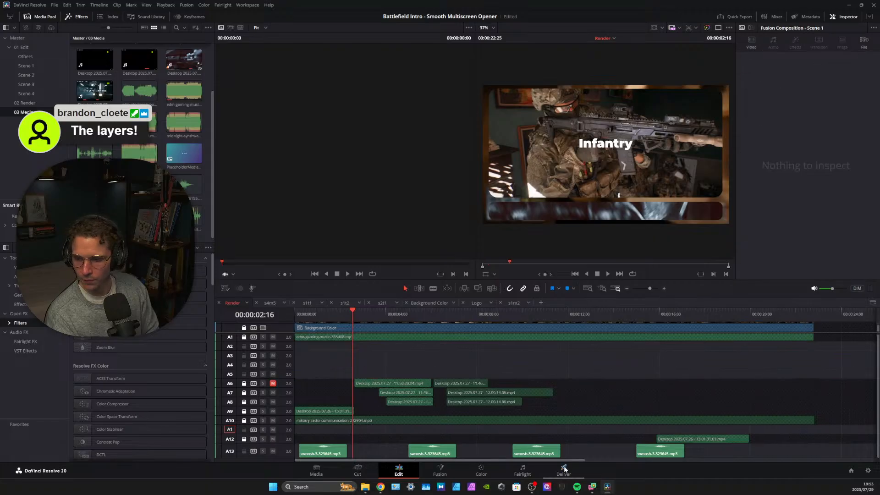
Unmute track A6 and play the mix from 00:00:02:16 into the All out Warfare scene
{"action": "left_click", "coordinate": [273, 383]}
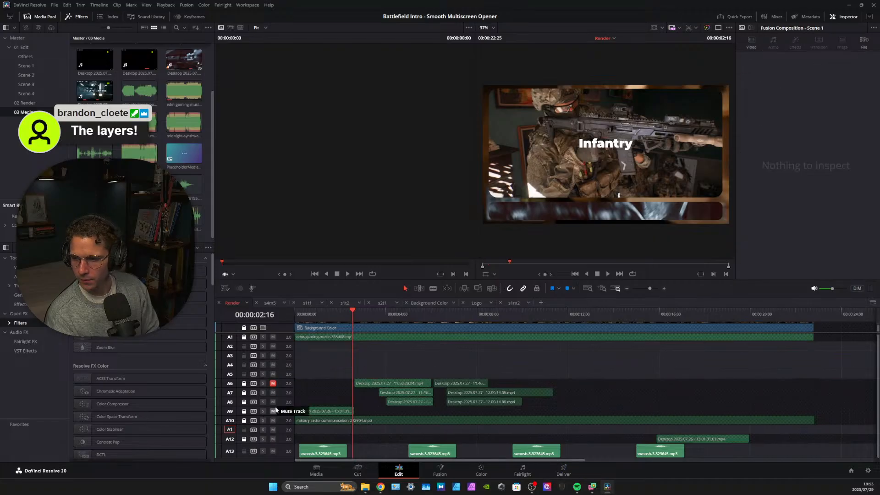
{"action": "left_click", "coordinate": [273, 384]}
{"action": "left_click", "coordinate": [605, 273]}
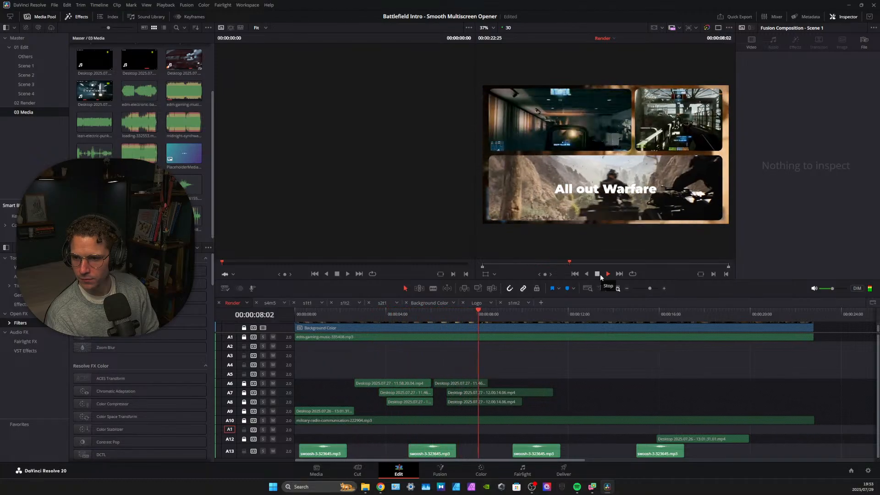
{"action": "left_click", "coordinate": [601, 274]}
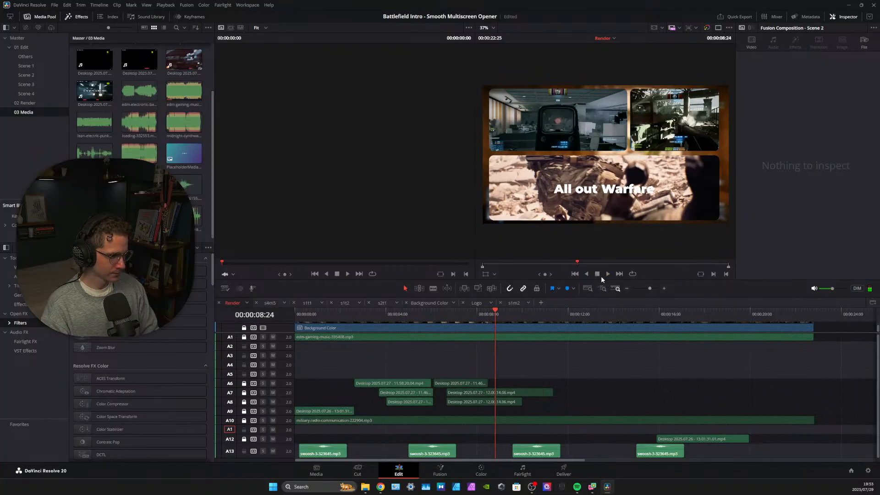
Play the opening, copy the first swoosh clip, and place the copy on track A2 starting at about 00:00:01:10
{"action": "left_click_drag", "start_coordinate": [498, 312], "coordinate": [279, 315]}
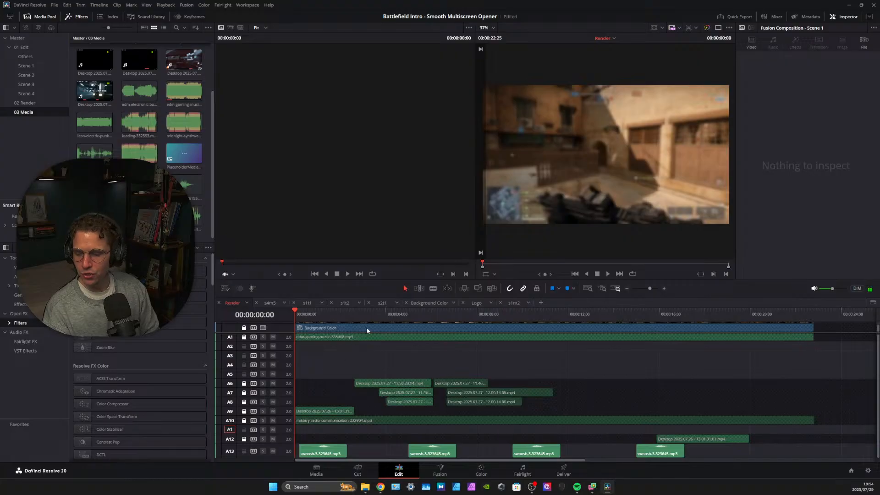
{"action": "left_click", "coordinate": [607, 274]}
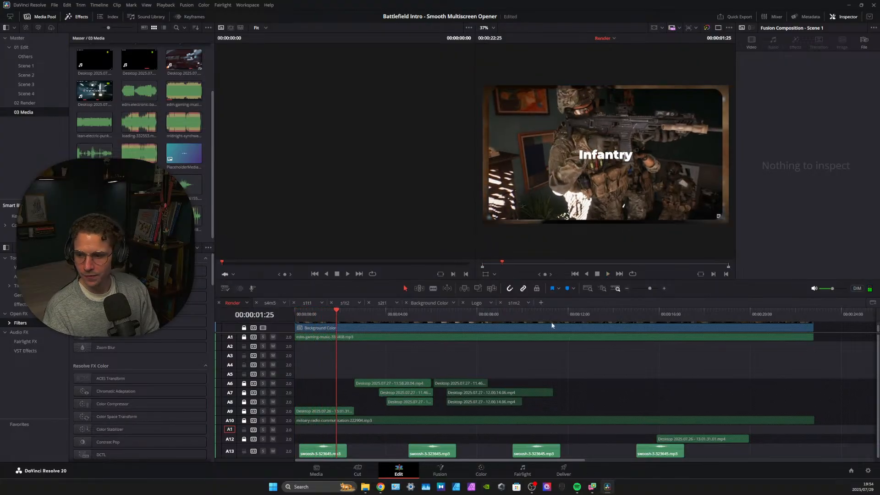
{"action": "left_click", "coordinate": [315, 454]}
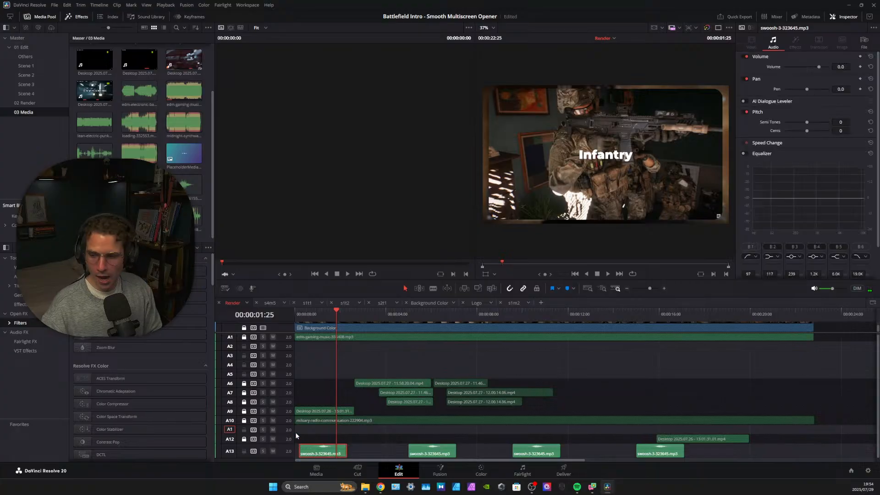
{"action": "left_click", "coordinate": [332, 344]}
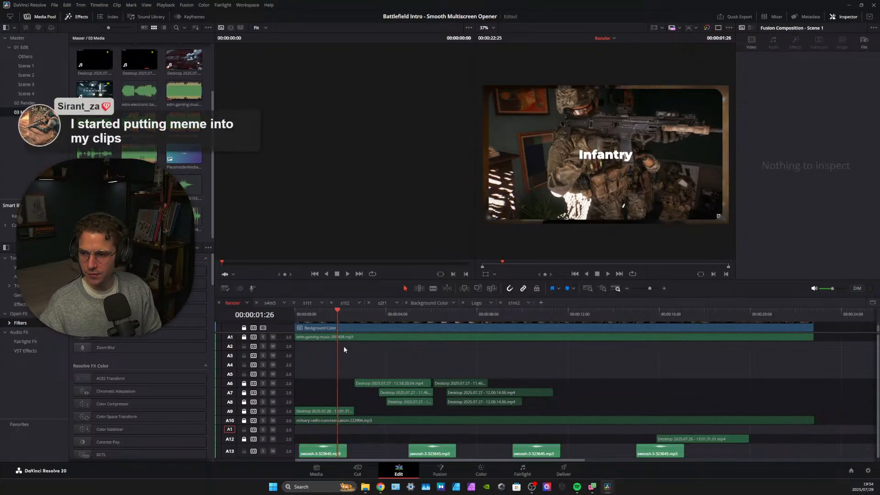
{"action": "key", "text": "ctrl+v"}
{"action": "left_click_drag", "start_coordinate": [364, 453], "coordinate": [352, 347]}
{"action": "mouse_move", "coordinate": [337, 452]}
{"action": "left_mouse_down"}
{"action": "mouse_move", "coordinate": [356, 450]}
{"action": "mouse_move", "coordinate": [347, 451]}
{"action": "left_mouse_up"}
{"action": "left_click", "coordinate": [363, 345]}
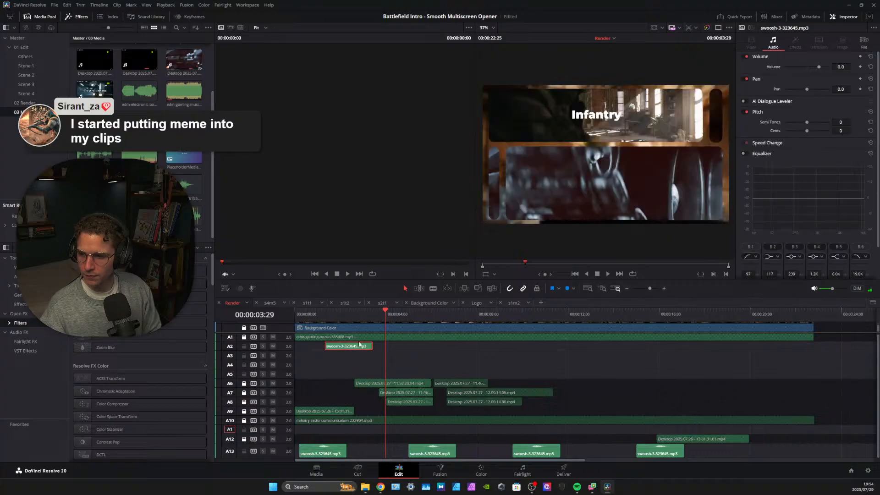
Play the Infantry split from 00:00:01:05 to check the timing of the swoosh on track A2
{"action": "left_click_drag", "start_coordinate": [338, 314], "coordinate": [321, 314]}
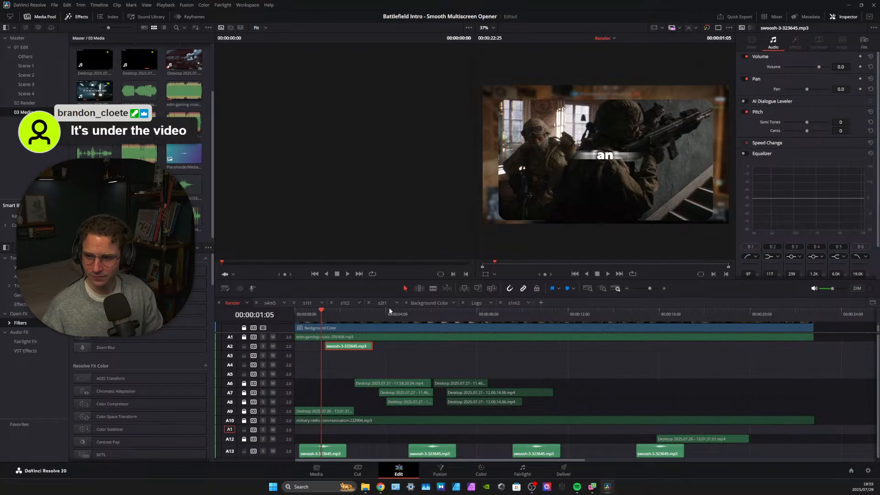
{"action": "left_click", "coordinate": [607, 274]}
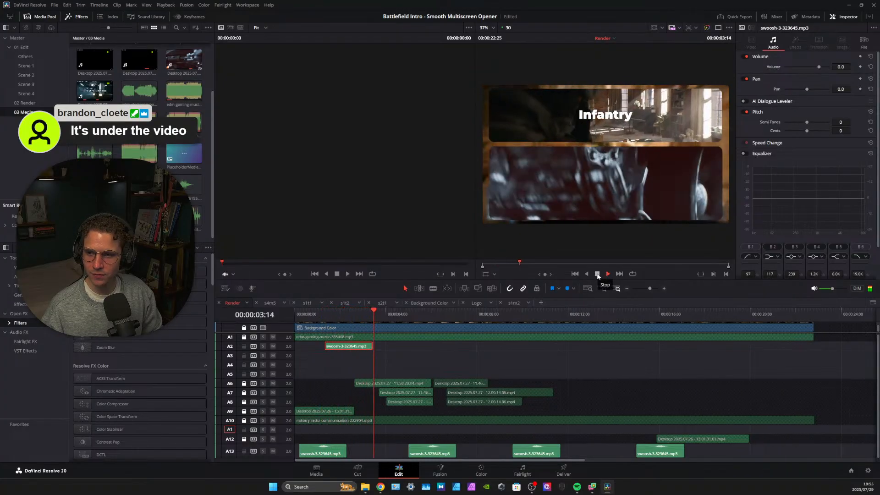
{"action": "left_click", "coordinate": [598, 275]}
{"action": "left_click", "coordinate": [334, 311]}
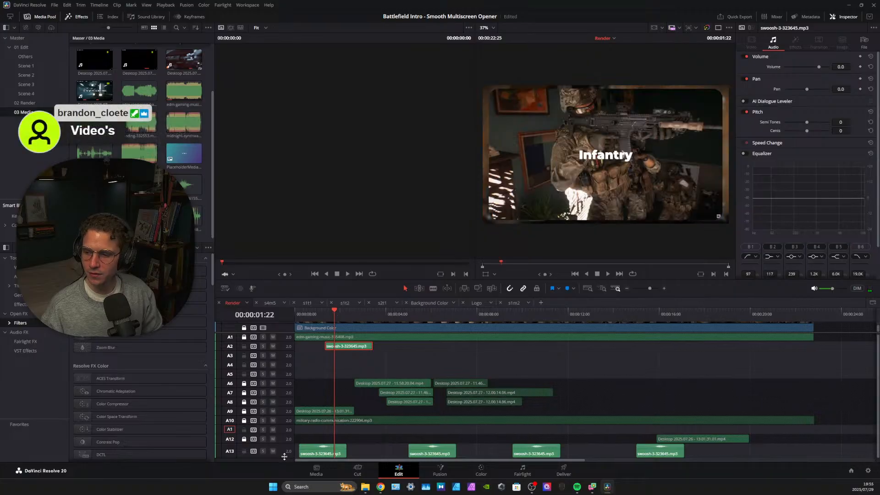
Reduce the height of track A13, save the project, and replay the opening and the Infantry split
{"action": "left_click_drag", "start_coordinate": [284, 456], "coordinate": [283, 452]}
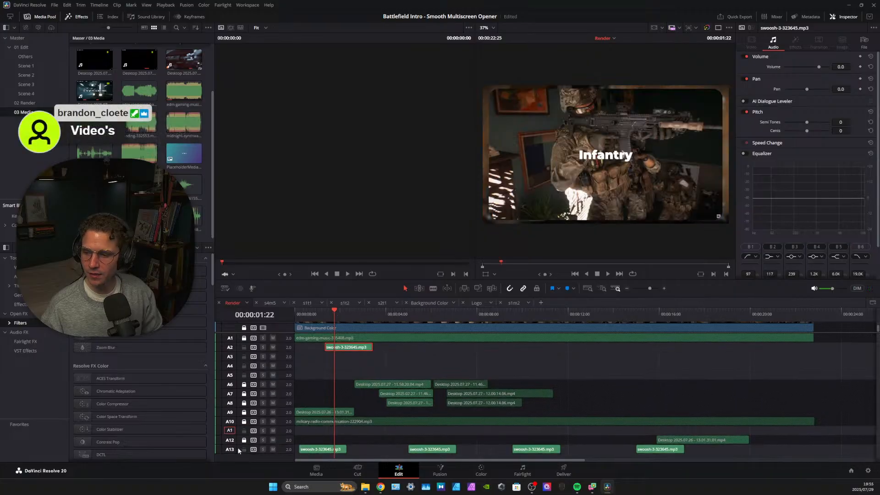
{"action": "key", "text": "ctrl+s"}
{"action": "left_click_drag", "start_coordinate": [333, 311], "coordinate": [294, 311]}
{"action": "left_click", "coordinate": [607, 273]}
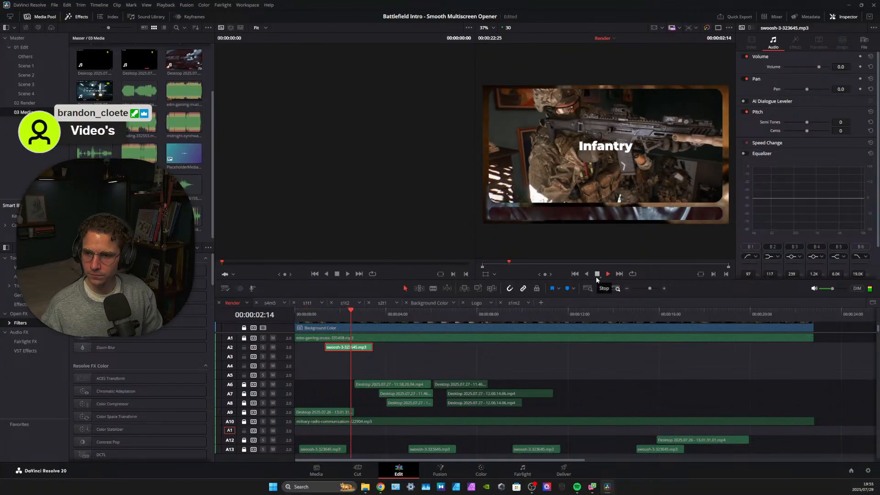
{"action": "left_click", "coordinate": [597, 273]}
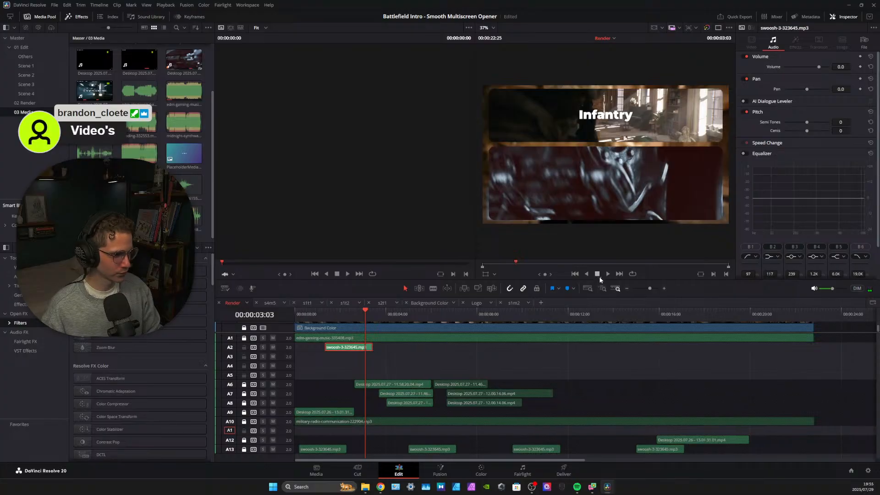
{"action": "left_click_drag", "start_coordinate": [365, 312], "coordinate": [339, 312]}
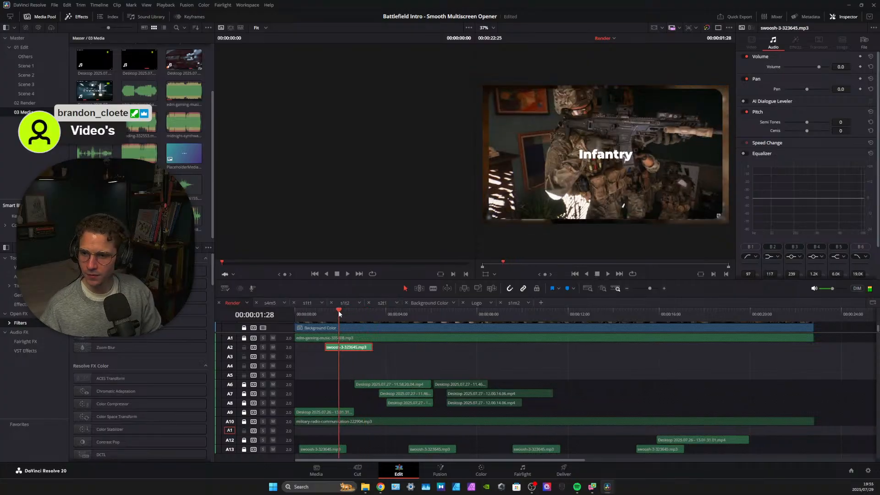
{"action": "left_click", "coordinate": [608, 274]}
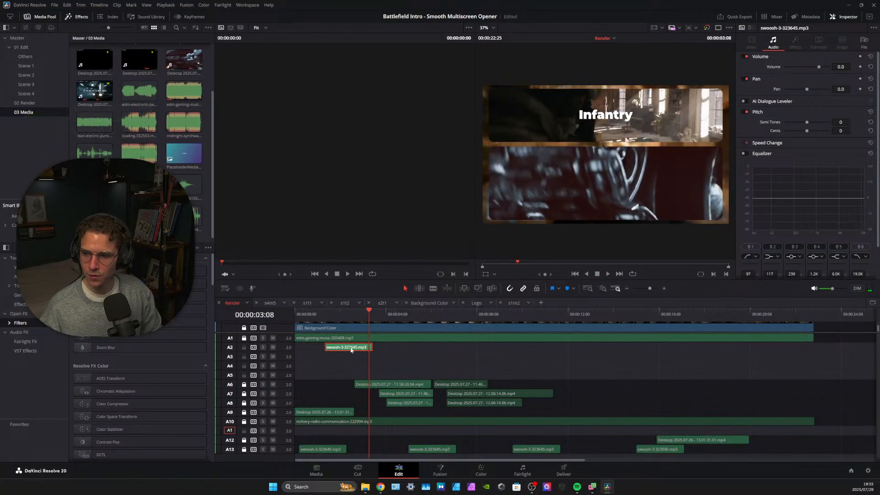
Paste another copy of the swoosh clip at the next Infantry panel movement, on track A3 starting at about 00:00:03:00
{"action": "left_click", "coordinate": [394, 359]}
{"action": "left_click_drag", "start_coordinate": [374, 318], "coordinate": [380, 318]}
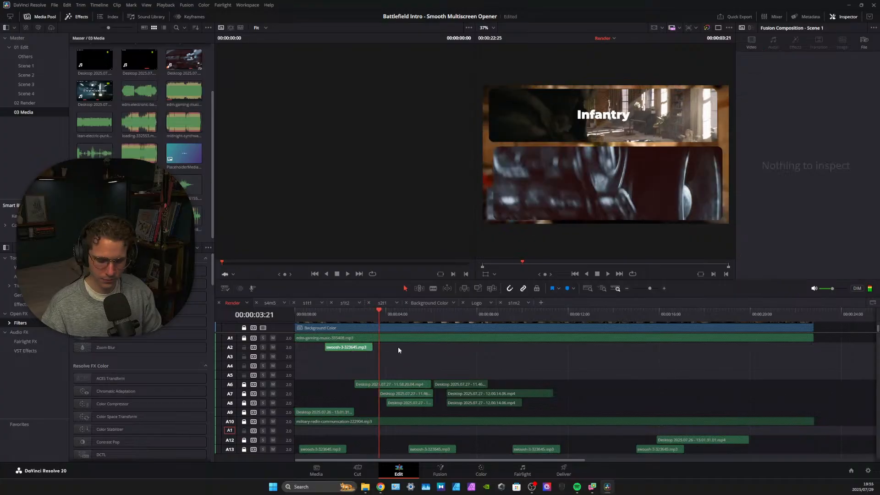
{"action": "key", "text": "ctrl+v"}
{"action": "mouse_move", "coordinate": [398, 348]}
{"action": "left_mouse_down"}
{"action": "mouse_move", "coordinate": [401, 357]}
{"action": "mouse_move", "coordinate": [391, 357]}
{"action": "left_mouse_up"}
{"action": "left_click", "coordinate": [379, 313]}
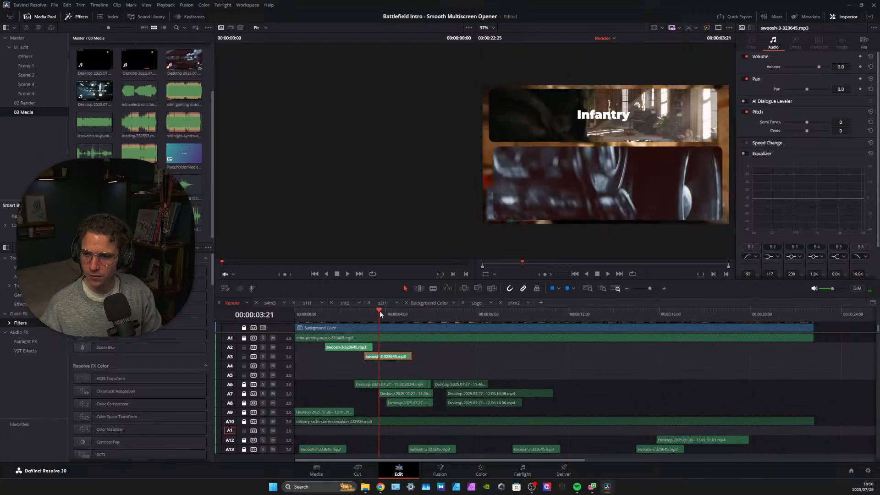
Replay the Infantry panel movement from 00:00:03:21 twice to check the timing of the swoosh on track A3
{"action": "left_click", "coordinate": [608, 274]}
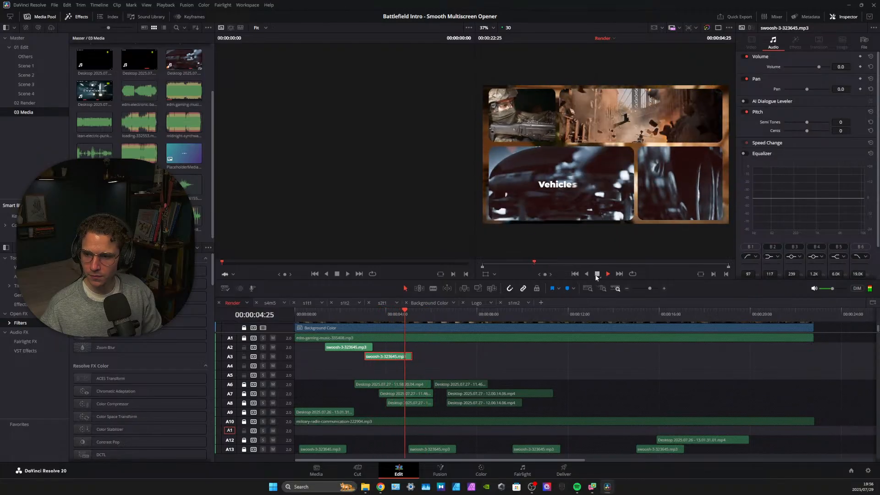
{"action": "left_click", "coordinate": [597, 275]}
{"action": "left_click", "coordinate": [379, 314]}
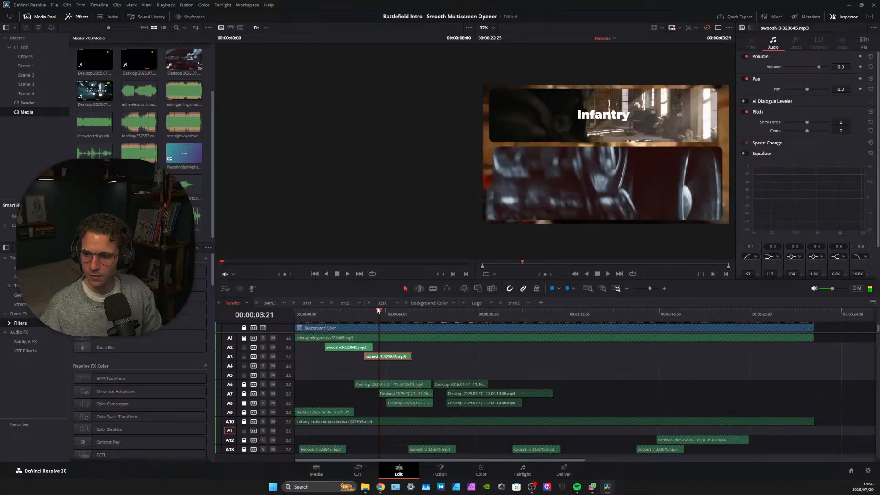
{"action": "left_click", "coordinate": [608, 274]}
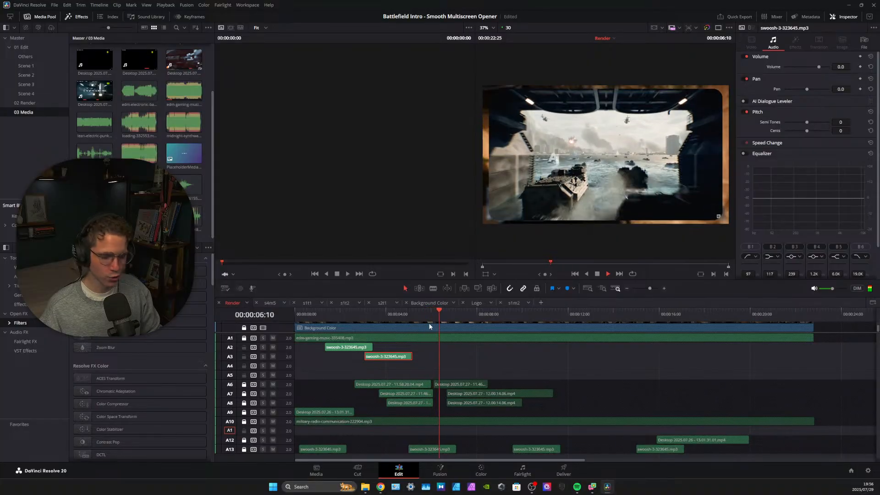
{"action": "left_click", "coordinate": [597, 274]}
{"action": "left_click", "coordinate": [395, 313]}
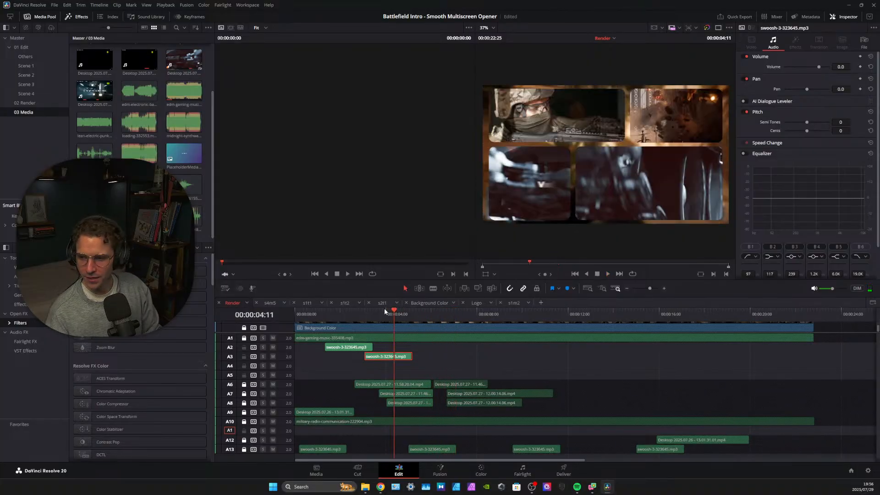
Replay the Infantry split from 00:00:03:02, the start of the A3 swoosh, to compare it with the panel movement
{"action": "left_click_drag", "start_coordinate": [383, 309], "coordinate": [363, 313]}
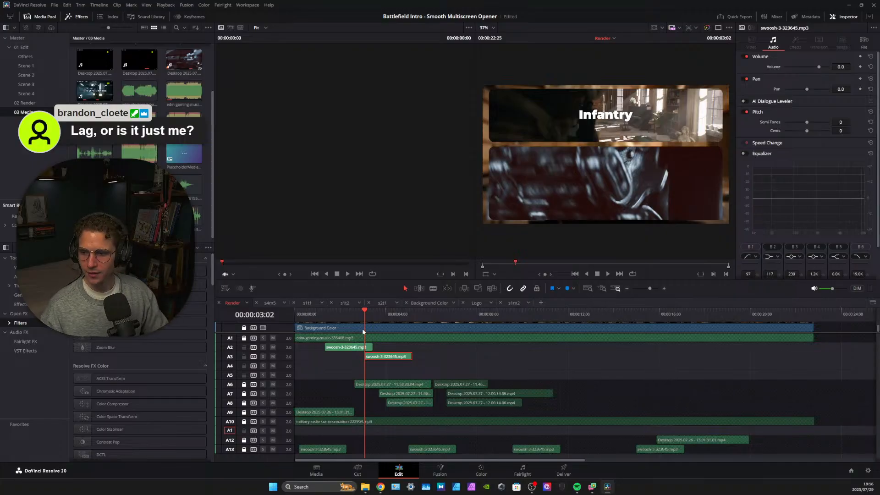
{"action": "left_click", "coordinate": [608, 273]}
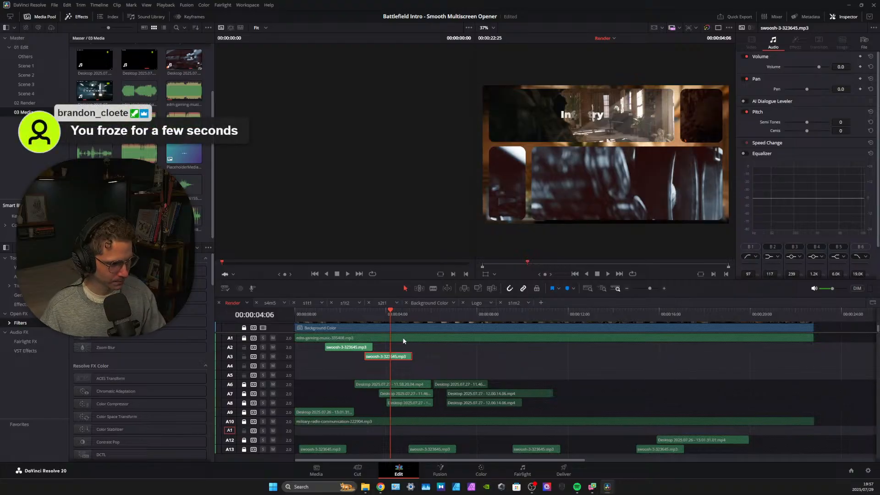
{"action": "left_click", "coordinate": [373, 314]}
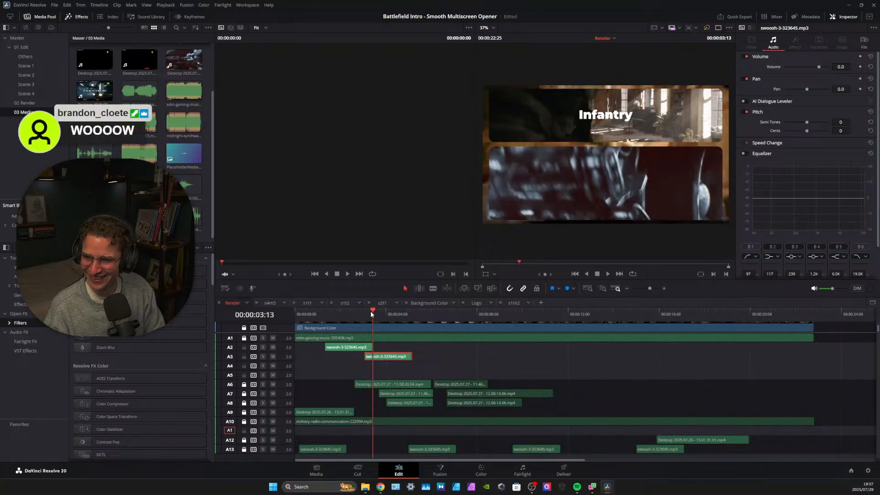
{"action": "left_click", "coordinate": [587, 274]}
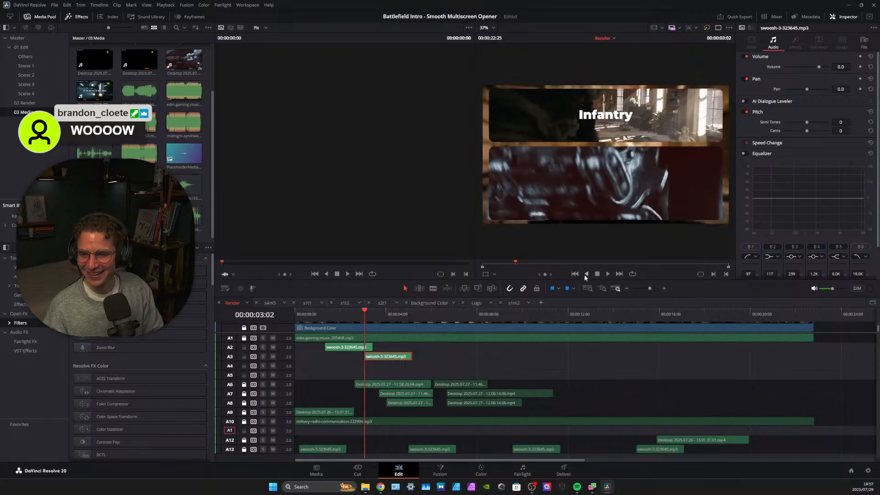
{"action": "left_click", "coordinate": [608, 273]}
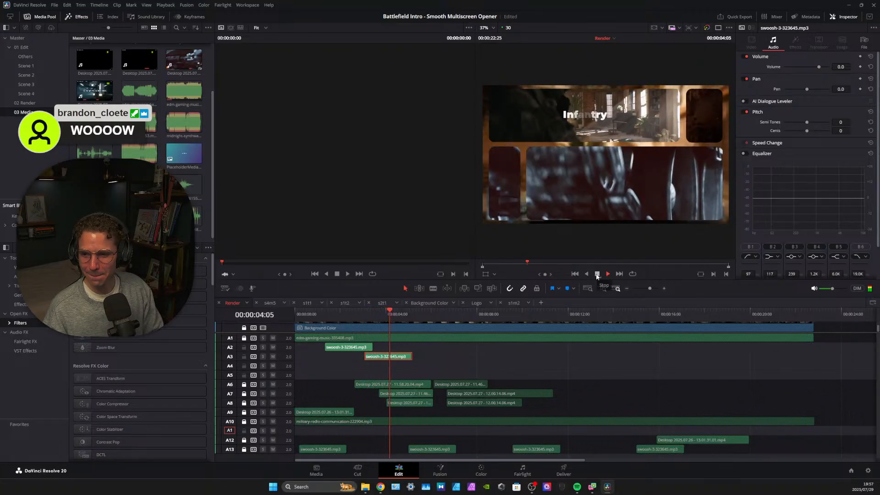
{"action": "left_click", "coordinate": [597, 275]}
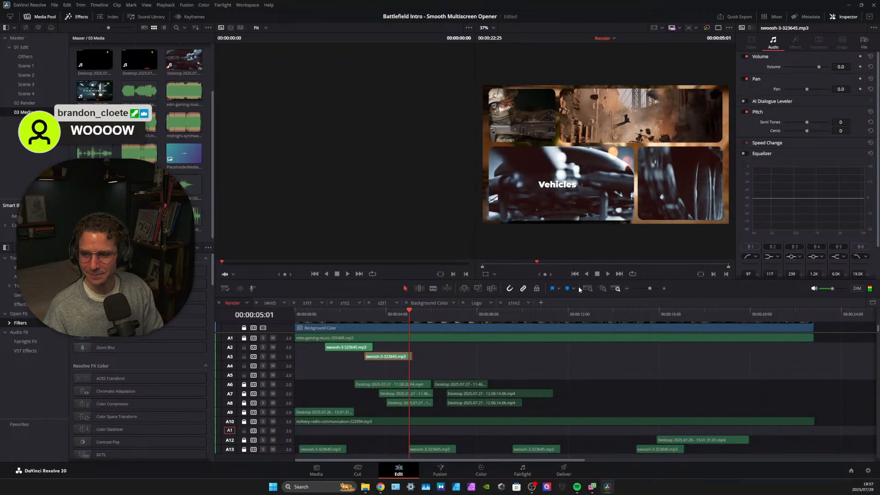
Enlarge tracks A2 and A3 to show the swoosh waveforms, and replay the panel split from 00:00:04:01
{"action": "left_click", "coordinate": [283, 364]}
{"action": "mouse_move", "coordinate": [290, 361]}
{"action": "left_mouse_down"}
{"action": "mouse_move", "coordinate": [291, 375]}
{"action": "mouse_move", "coordinate": [292, 367]}
{"action": "left_mouse_up"}
{"action": "left_click", "coordinate": [379, 313]}
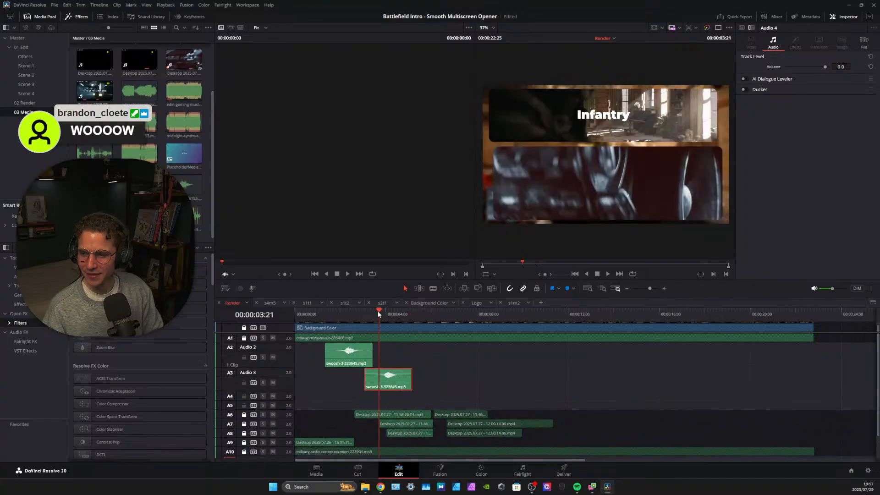
{"action": "mouse_move", "coordinate": [379, 313]}
{"action": "left_mouse_down"}
{"action": "mouse_move", "coordinate": [397, 312]}
{"action": "mouse_move", "coordinate": [384, 316]}
{"action": "left_mouse_up"}
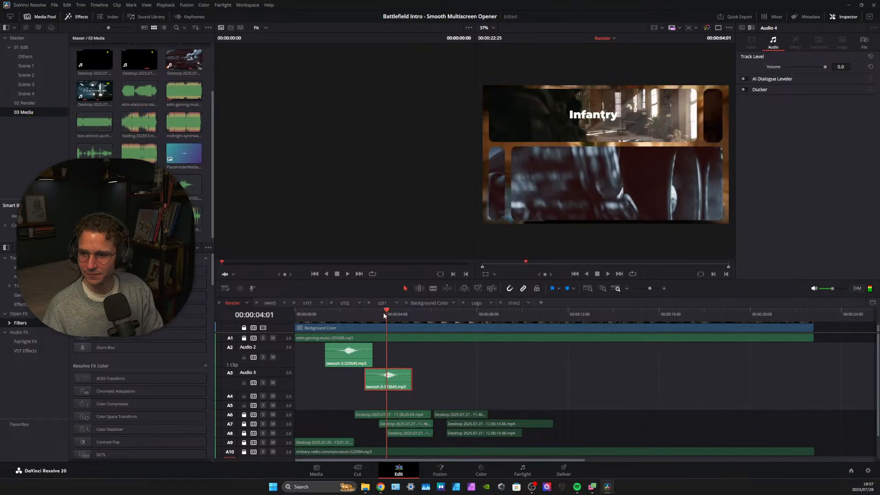
{"action": "left_click", "coordinate": [608, 274]}
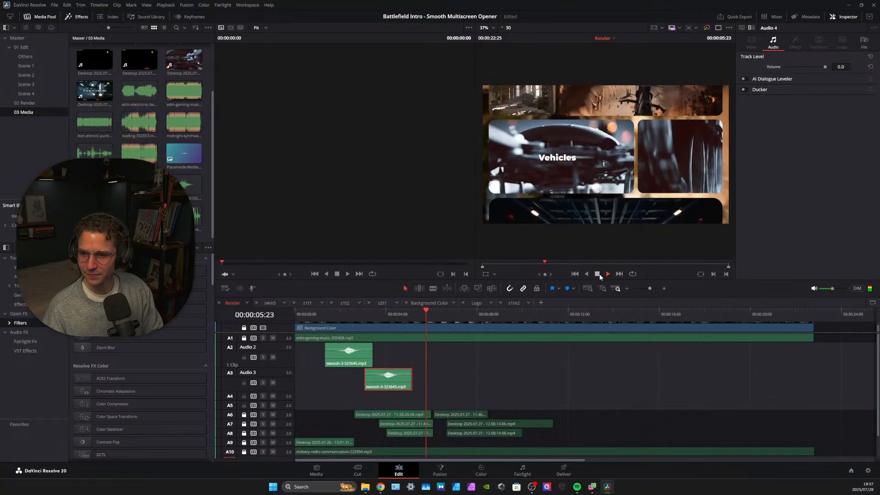
{"action": "left_click", "coordinate": [598, 274]}
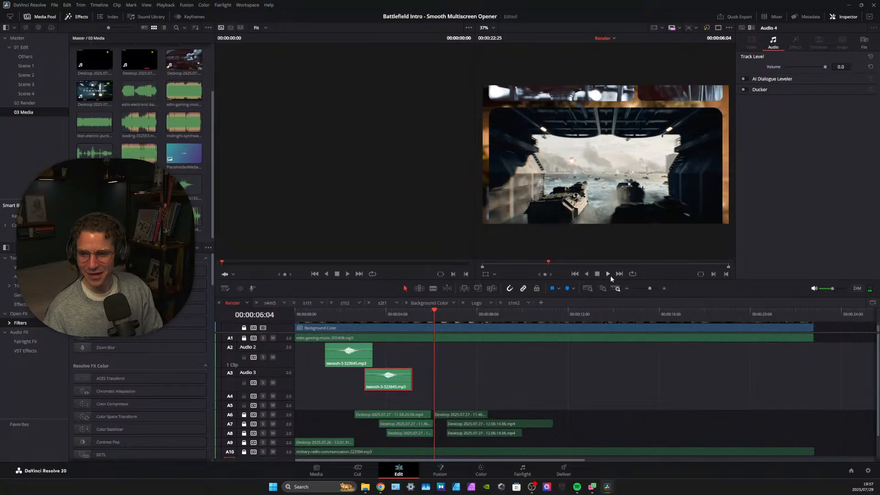
Play on to the All out Warfare split and paste a swoosh copy on track A2 starting at 00:00:07:27
{"action": "key", "text": "space"}
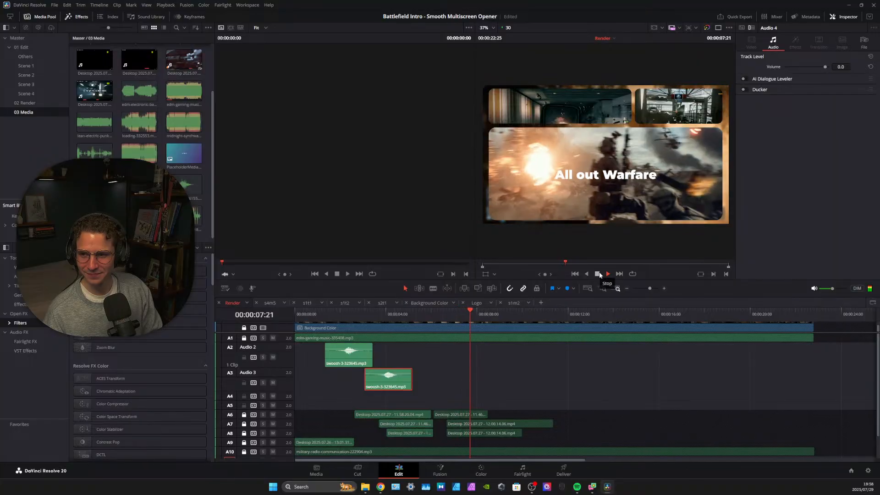
{"action": "left_click", "coordinate": [598, 274]}
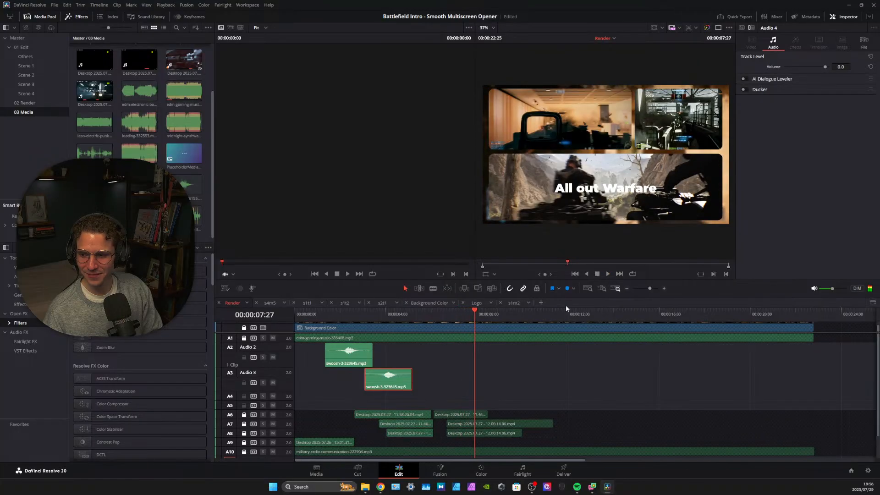
{"action": "left_click", "coordinate": [394, 372]}
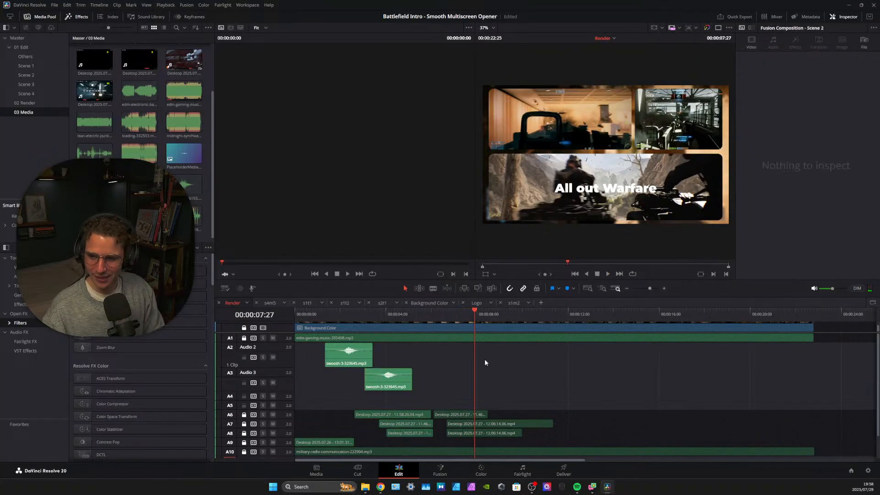
{"action": "key", "text": "ctrl+v"}
{"action": "left_click_drag", "start_coordinate": [502, 382], "coordinate": [501, 358]}
Play the new swoosh against the All out Warfare split, and move it on track A2 to start at 00:00:06:25
{"action": "left_click", "coordinate": [492, 312]}
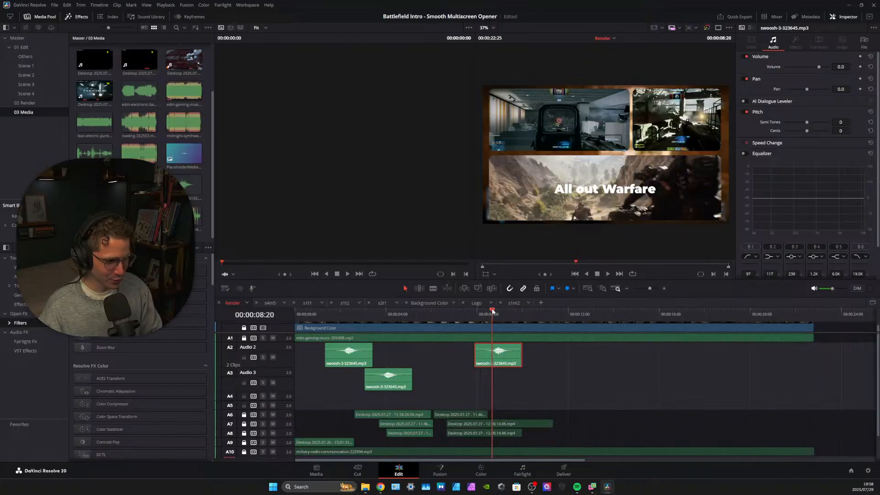
{"action": "left_click_drag", "start_coordinate": [492, 310], "coordinate": [475, 312]}
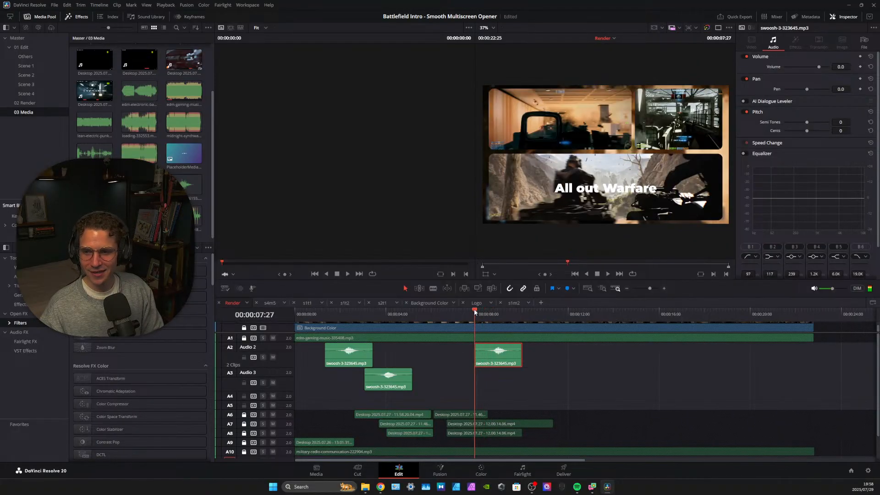
{"action": "left_click", "coordinate": [608, 273]}
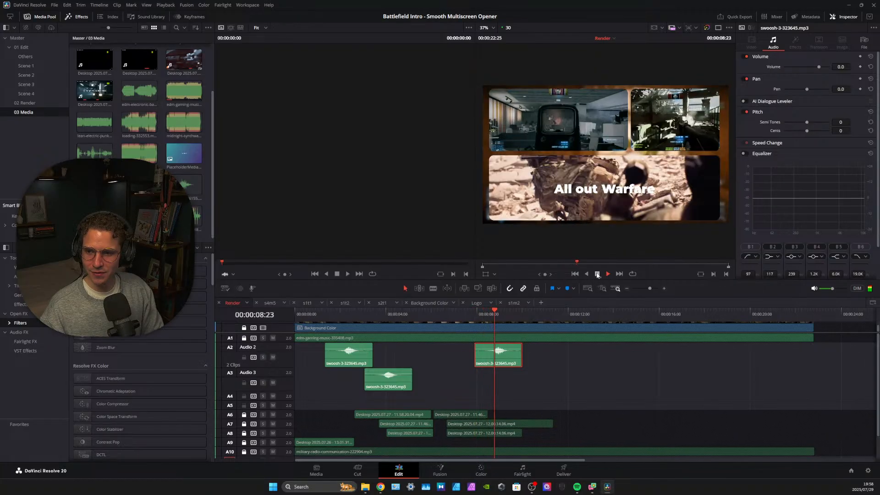
{"action": "left_click", "coordinate": [597, 274]}
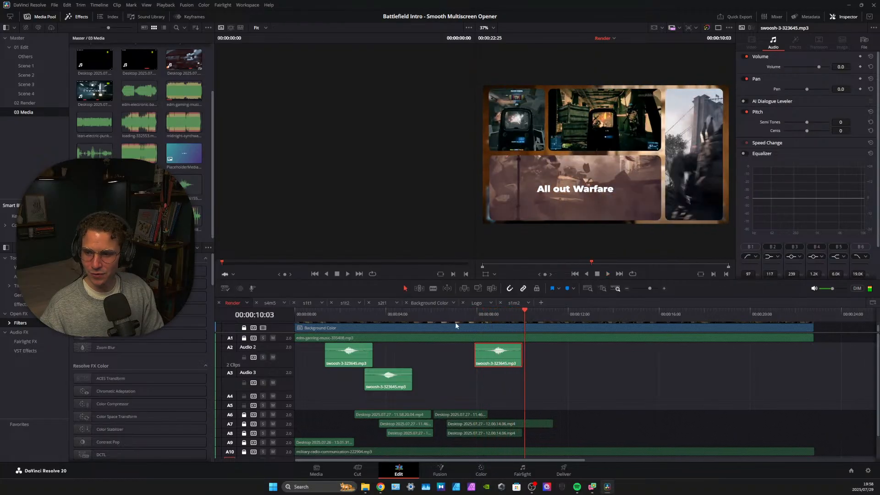
{"action": "left_click", "coordinate": [451, 320]}
{"action": "left_click", "coordinate": [608, 274]}
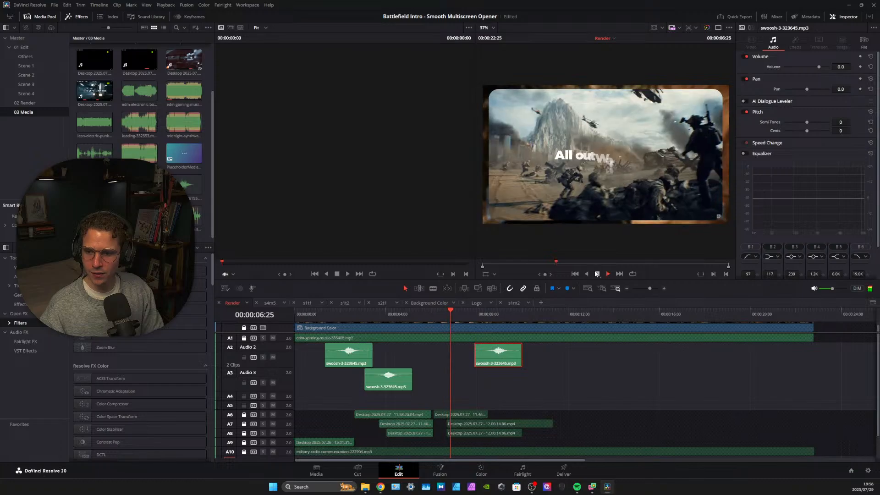
{"action": "left_click", "coordinate": [597, 274]}
{"action": "left_click_drag", "start_coordinate": [503, 358], "coordinate": [475, 351]}
Replay the All out Warfare transition from 00:00:06:25 and 00:00:06:11 to check the moved swoosh's timing
{"action": "left_click", "coordinate": [468, 313]}
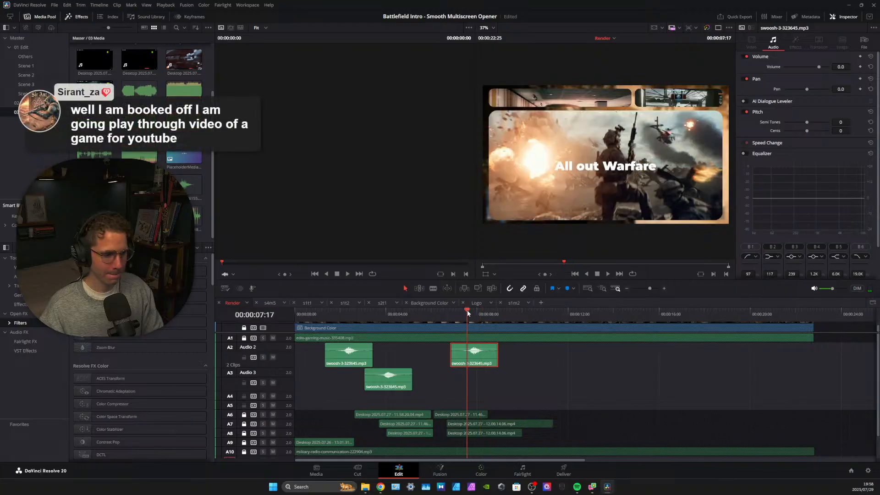
{"action": "left_click_drag", "start_coordinate": [467, 311], "coordinate": [466, 311]}
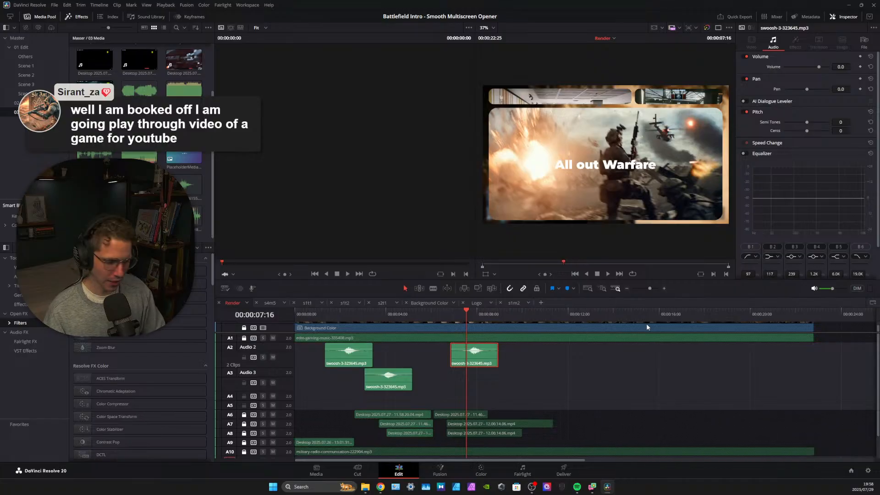
{"action": "left_click", "coordinate": [451, 315]}
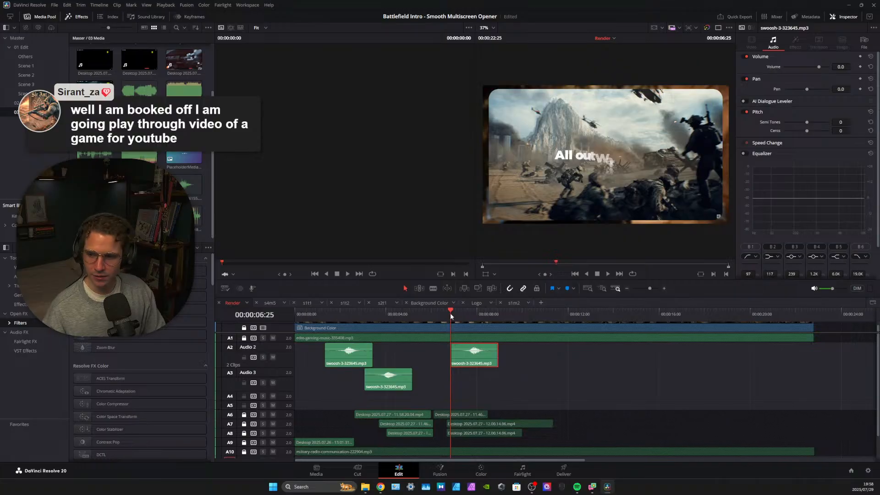
{"action": "left_click", "coordinate": [608, 274]}
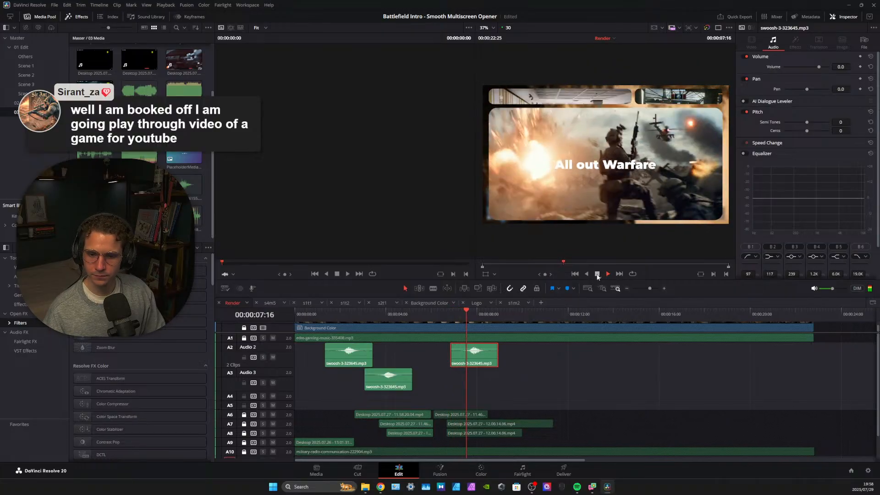
{"action": "left_click", "coordinate": [597, 275]}
{"action": "left_click", "coordinate": [441, 312]}
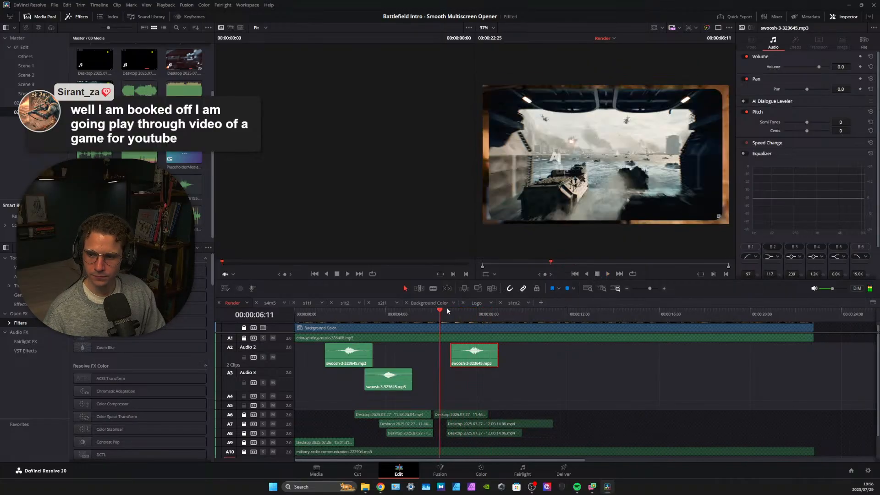
{"action": "left_click", "coordinate": [608, 274]}
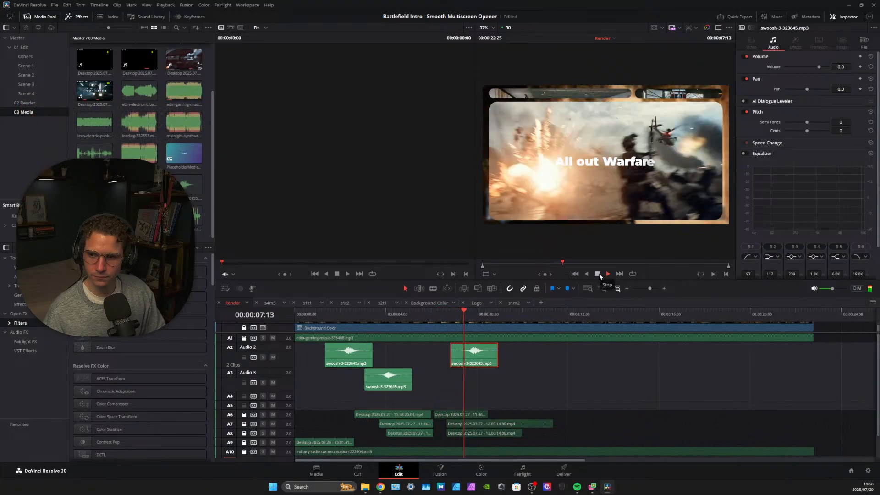
{"action": "left_click", "coordinate": [600, 275]}
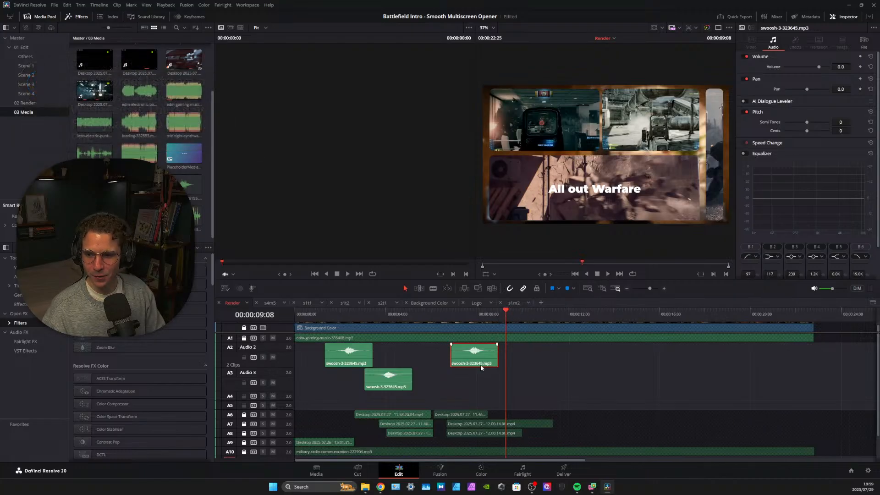
Paste another swoosh copy for the next All out Warfare panel movement, placing it on track A3 starting at about 00:00:08:15
{"action": "left_click", "coordinate": [527, 360]}
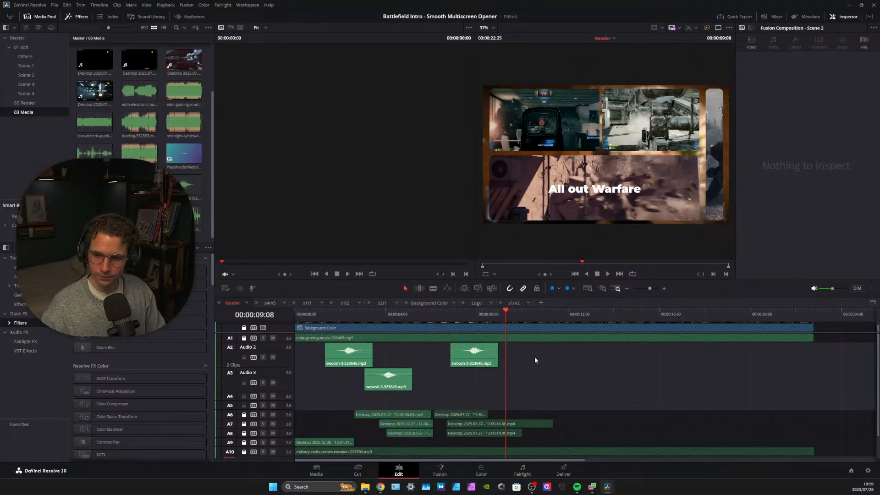
{"action": "key", "text": "ctrl+v"}
{"action": "left_click", "coordinate": [526, 313]}
{"action": "left_click_drag", "start_coordinate": [527, 312], "coordinate": [498, 312]}
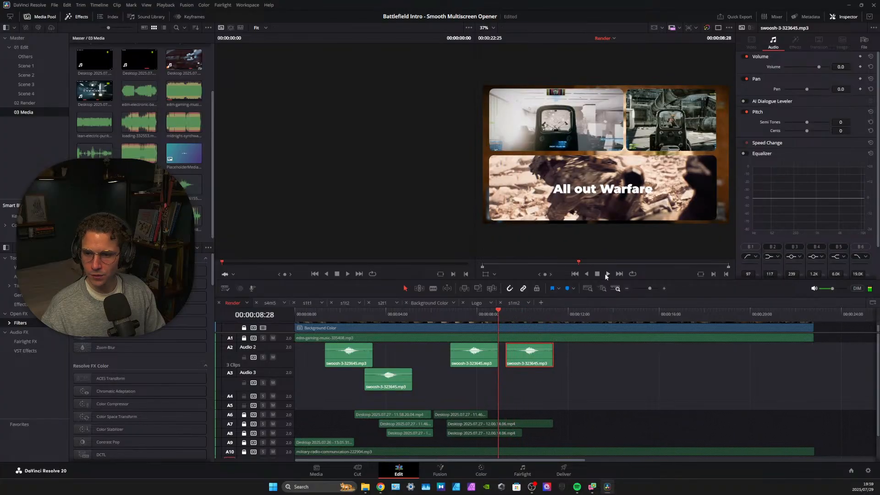
{"action": "left_click", "coordinate": [608, 274]}
{"action": "left_click_drag", "start_coordinate": [527, 362], "coordinate": [509, 385]}
Play the All out Warfare panel movement from 00:00:08:21 to check the A3 swoosh, and return to 00:00:07:16
{"action": "left_click", "coordinate": [494, 316]}
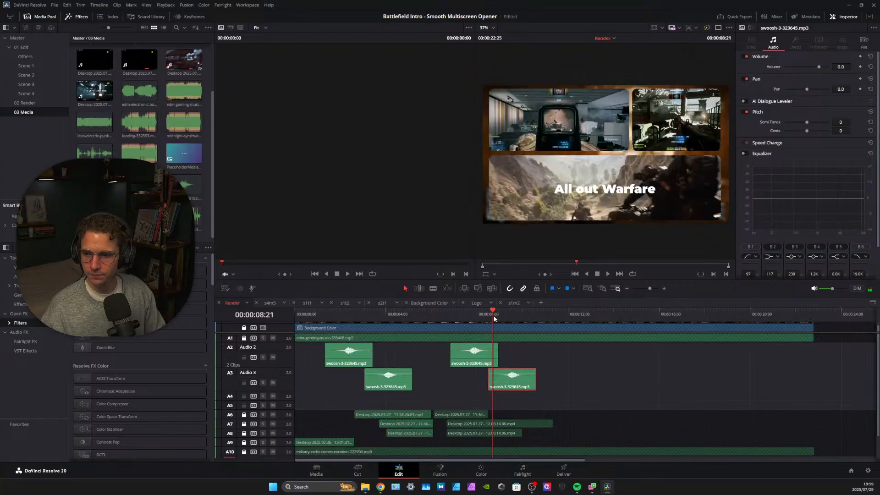
{"action": "left_click", "coordinate": [608, 275]}
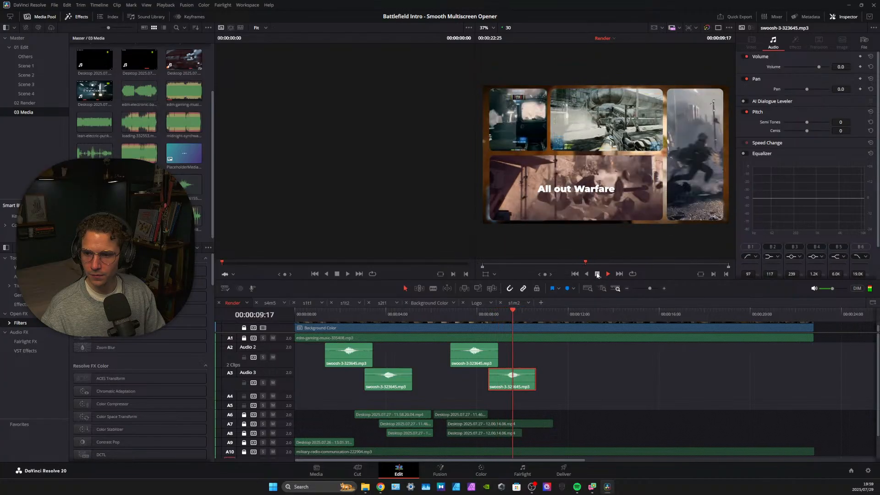
{"action": "left_click", "coordinate": [597, 274]}
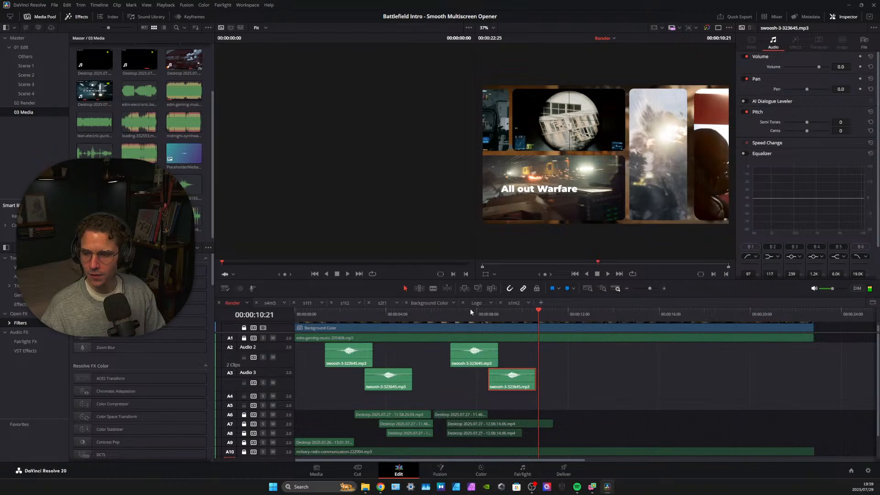
{"action": "left_click", "coordinate": [469, 314]}
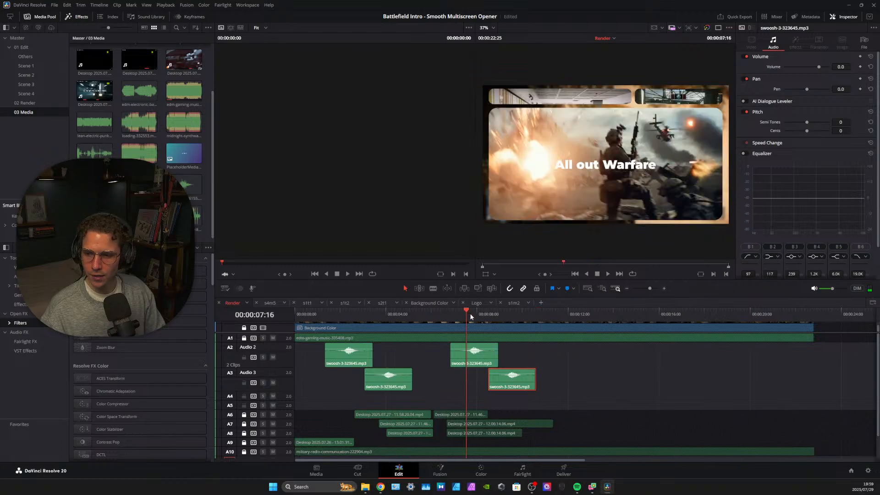
Play the All out Warfare scene from 00:00:07:16, and replay the intro from the start through to 00:00:13:04 to check the swooshes
{"action": "left_click", "coordinate": [608, 274]}
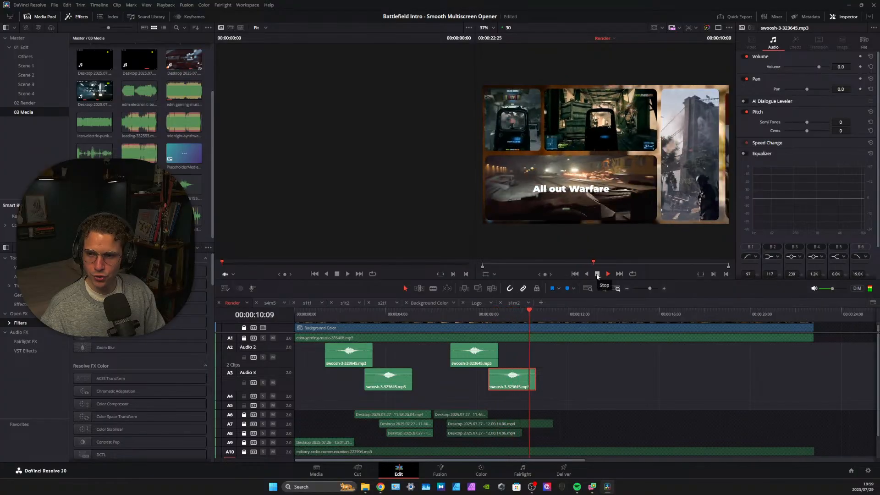
{"action": "left_click", "coordinate": [598, 274]}
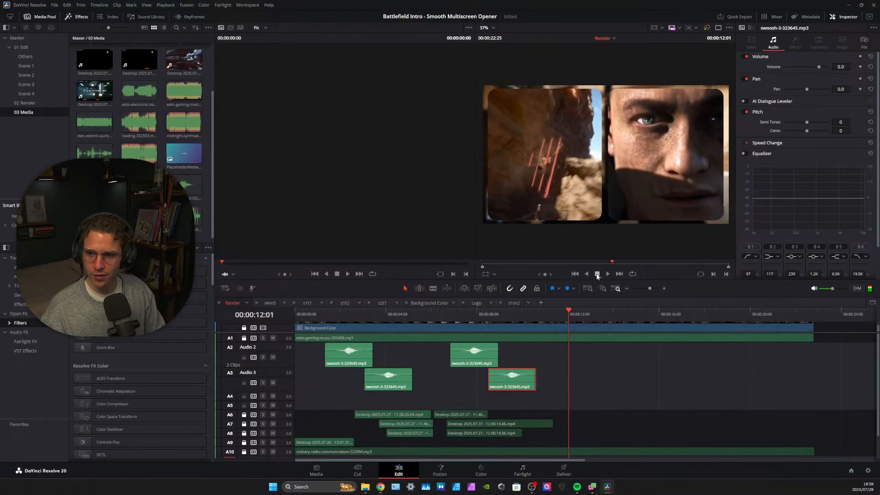
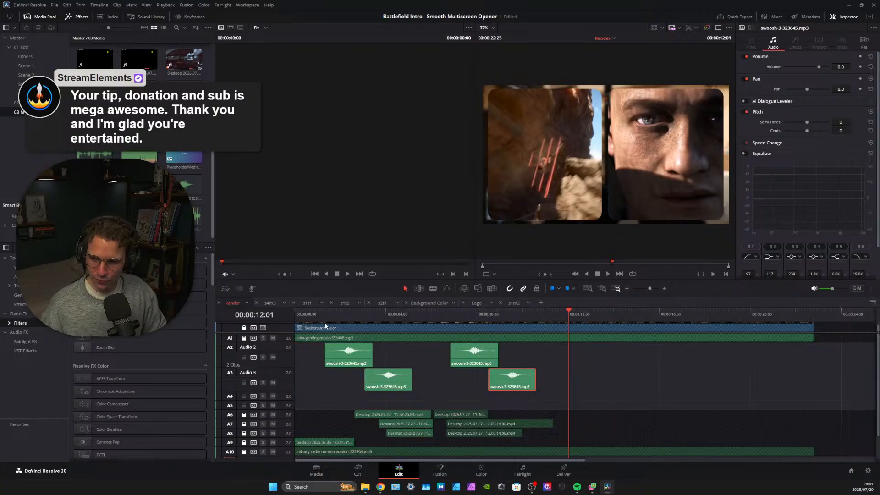
{"action": "left_click", "coordinate": [297, 313]}
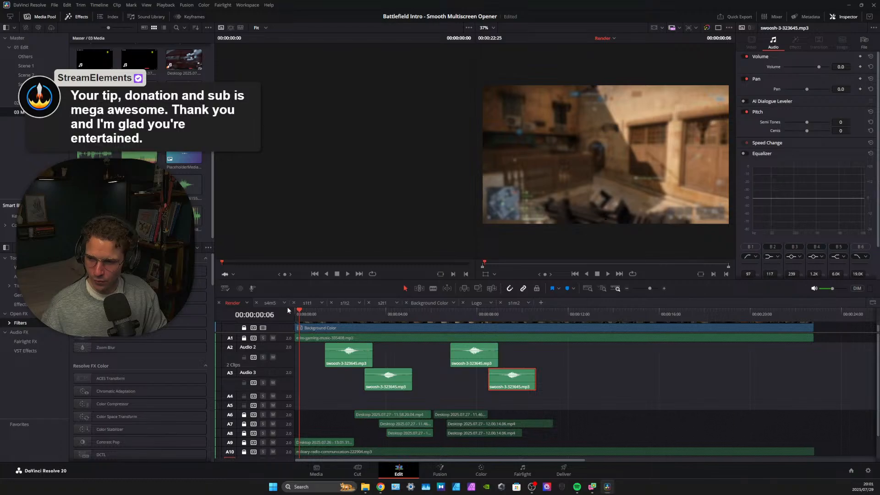
{"action": "left_click", "coordinate": [295, 311]}
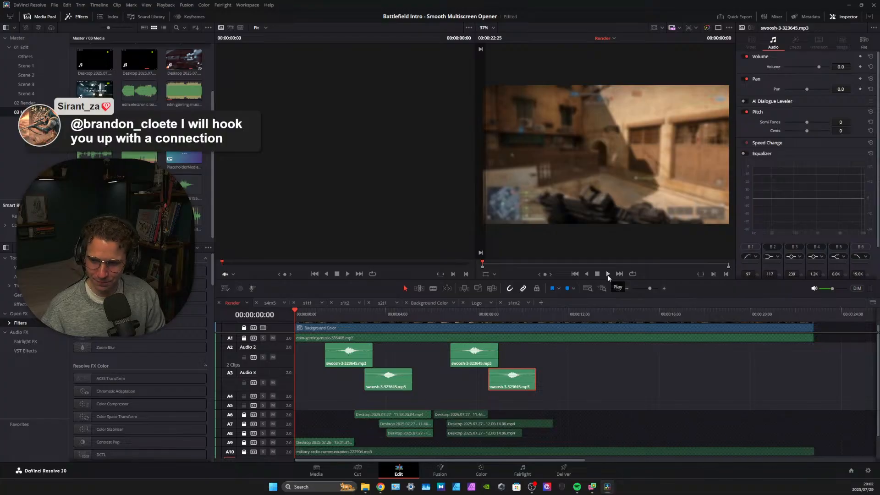
{"action": "left_click", "coordinate": [608, 275]}
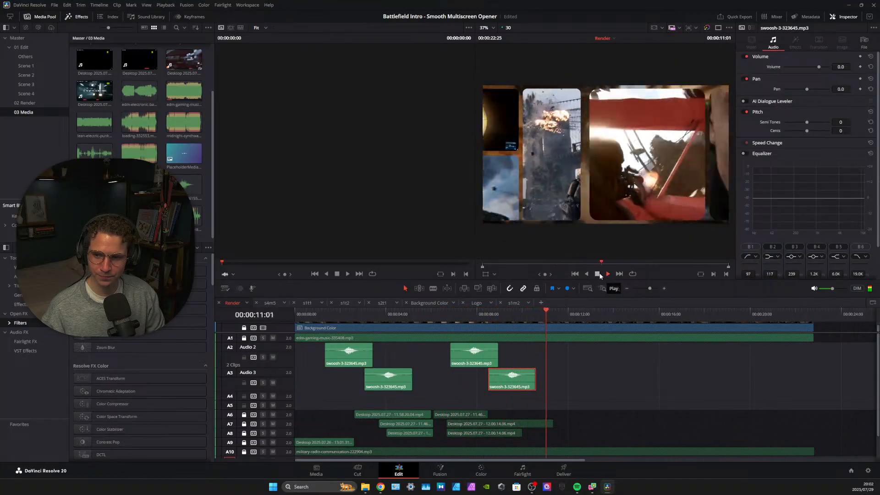
{"action": "left_click", "coordinate": [608, 274]}
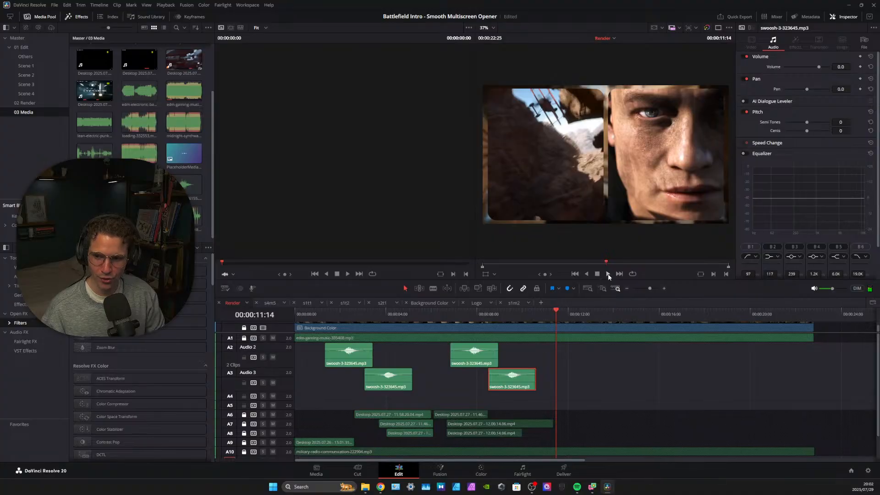
{"action": "left_click", "coordinate": [597, 274]}
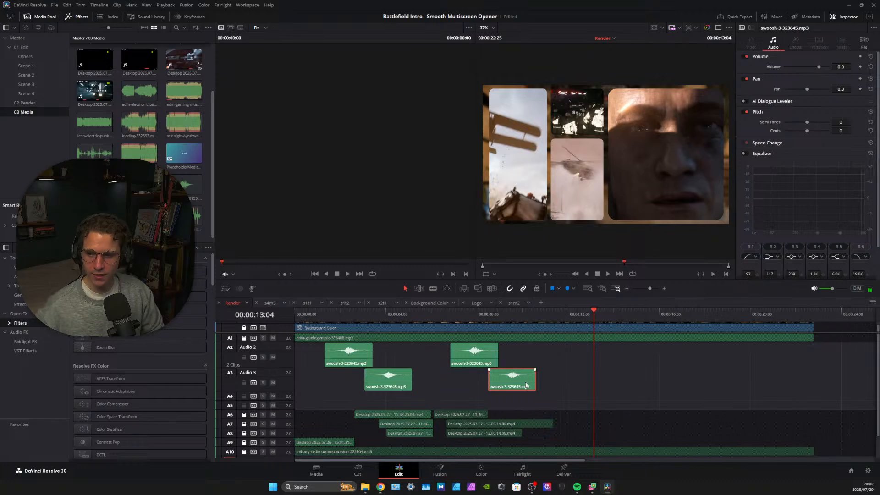
Paste another swoosh copy for the Stylish scene, place it on track A2 starting at about 00:00:12:07, and save the project
{"action": "left_click", "coordinate": [604, 371]}
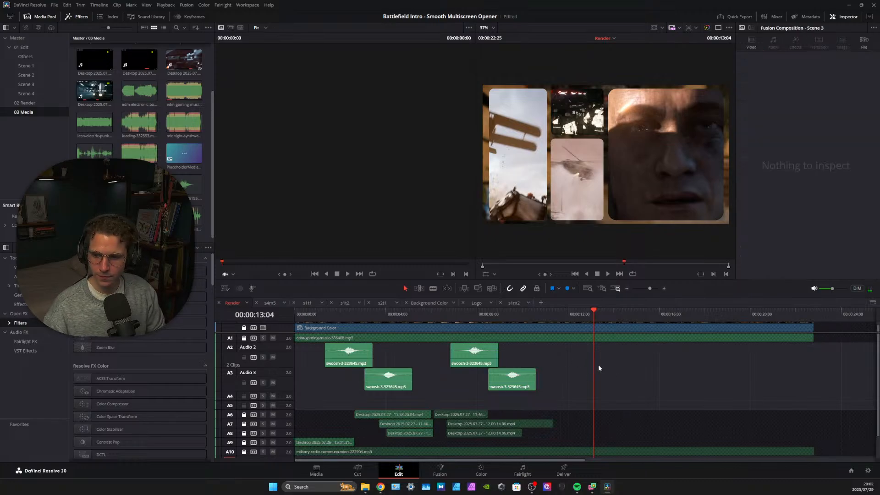
{"action": "key", "text": "ctrl+v"}
{"action": "left_click_drag", "start_coordinate": [612, 361], "coordinate": [591, 360]}
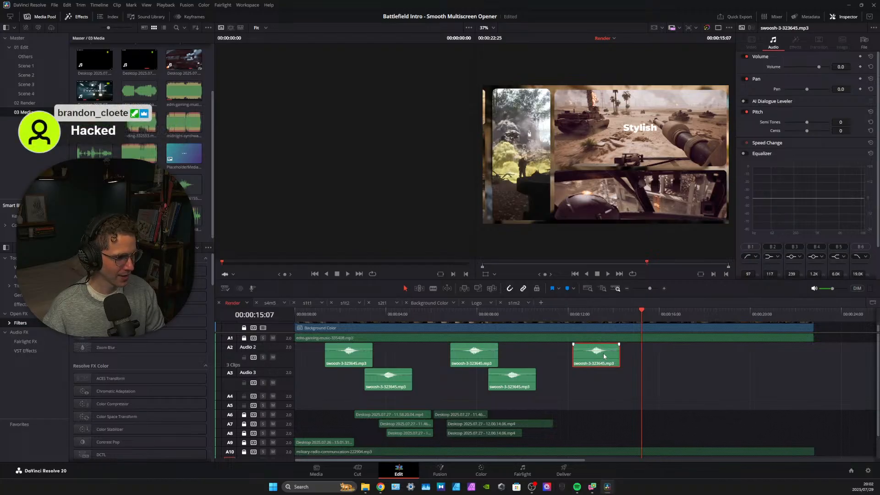
{"action": "key", "text": "ctrl+s"}
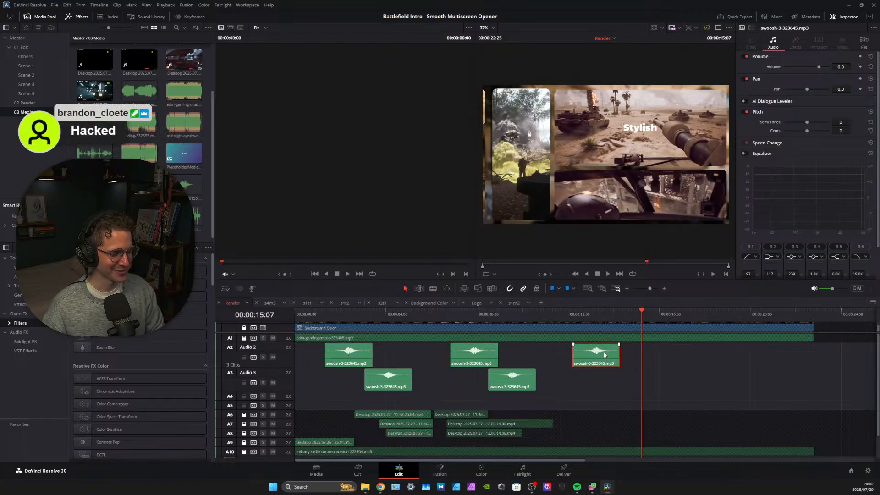
Play the Stylish panel movement from about 00:00:12:07, and move its swoosh on track A2 four frames earlier
{"action": "left_click", "coordinate": [598, 312]}
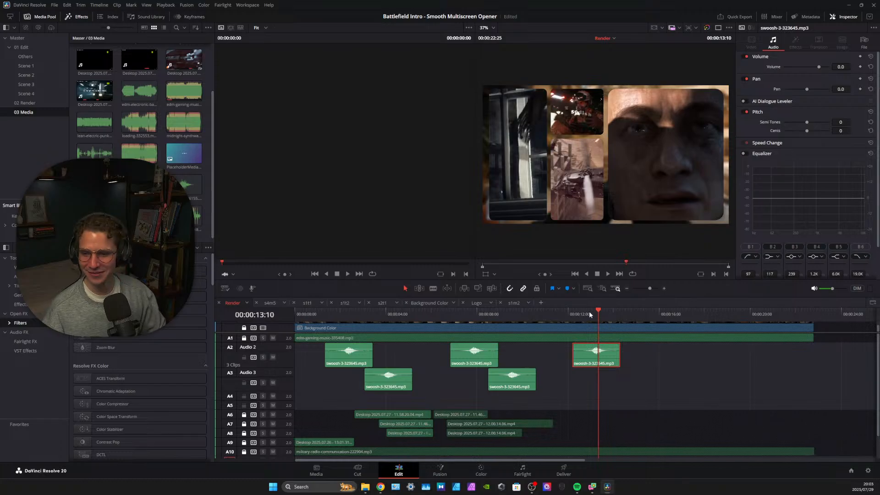
{"action": "left_click", "coordinate": [573, 314]}
{"action": "left_click", "coordinate": [609, 275]}
{"action": "left_click", "coordinate": [600, 274]}
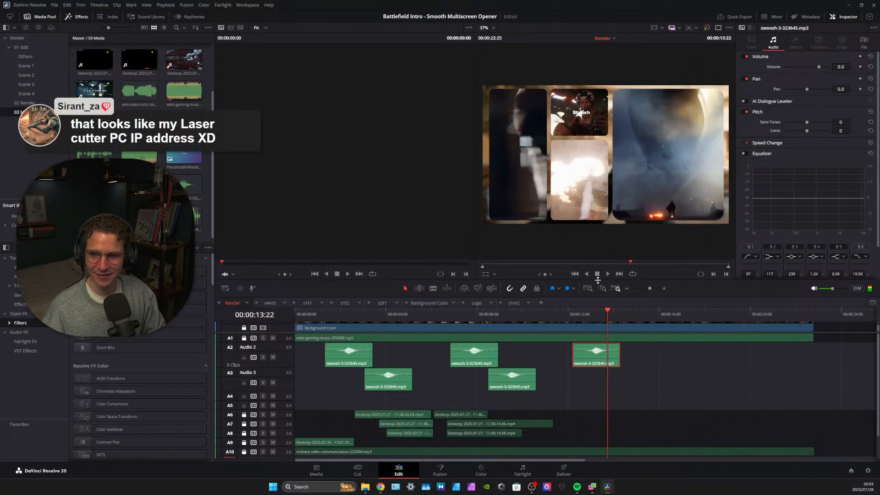
{"action": "left_click_drag", "start_coordinate": [586, 358], "coordinate": [582, 359]}
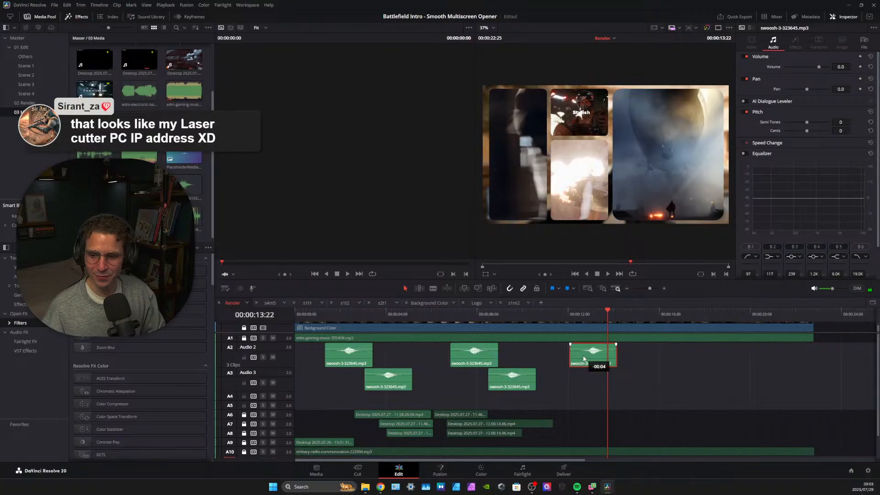
Replay the Stylish movement from 00:00:12:02, and play the intro from the beginning to 00:00:15:17 to check the swoosh timing
{"action": "left_click", "coordinate": [574, 312]}
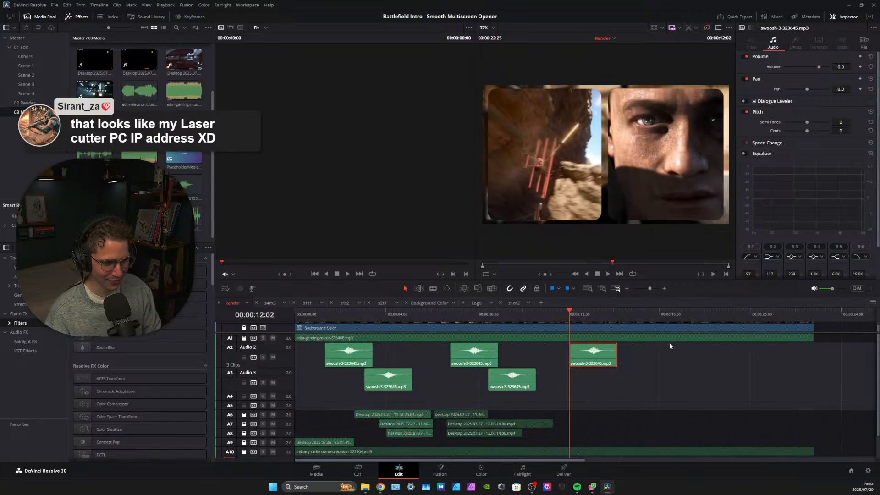
{"action": "left_click", "coordinate": [608, 275]}
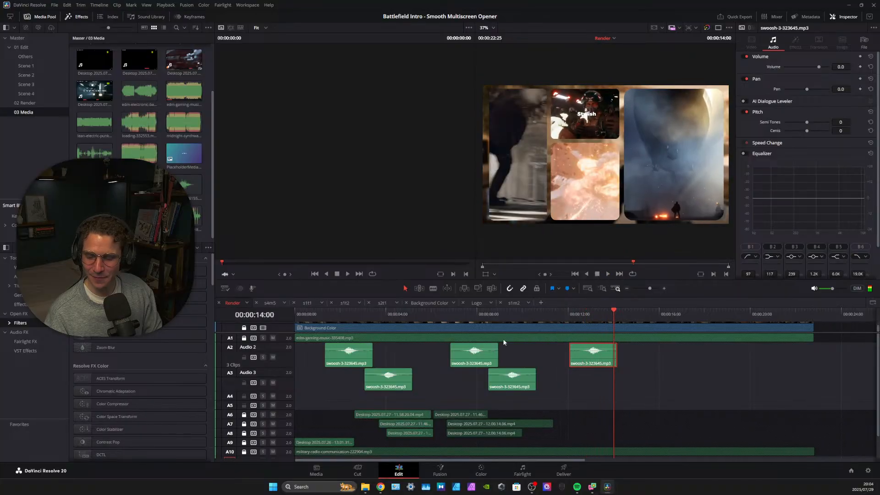
{"action": "left_click", "coordinate": [295, 311]}
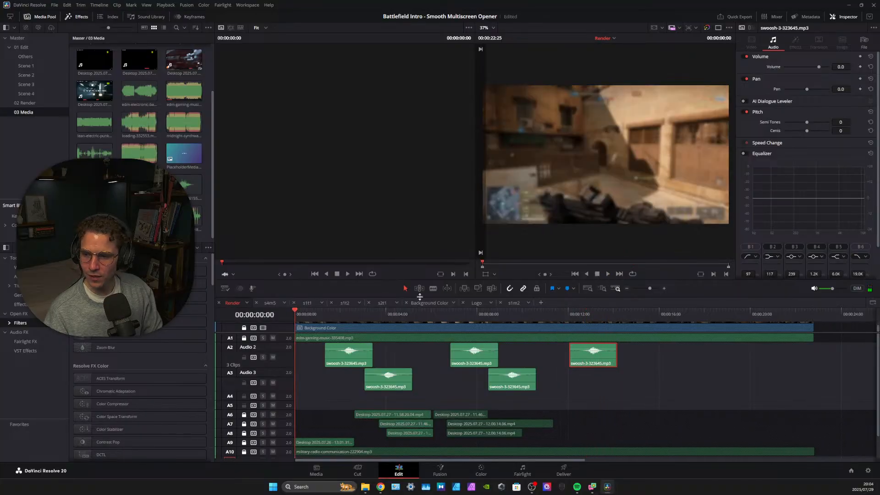
{"action": "left_click", "coordinate": [608, 275]}
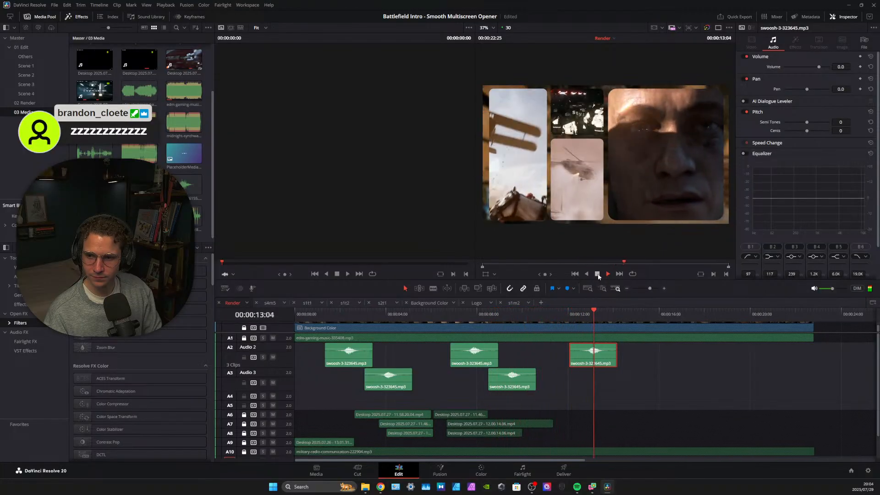
{"action": "left_click", "coordinate": [597, 275]}
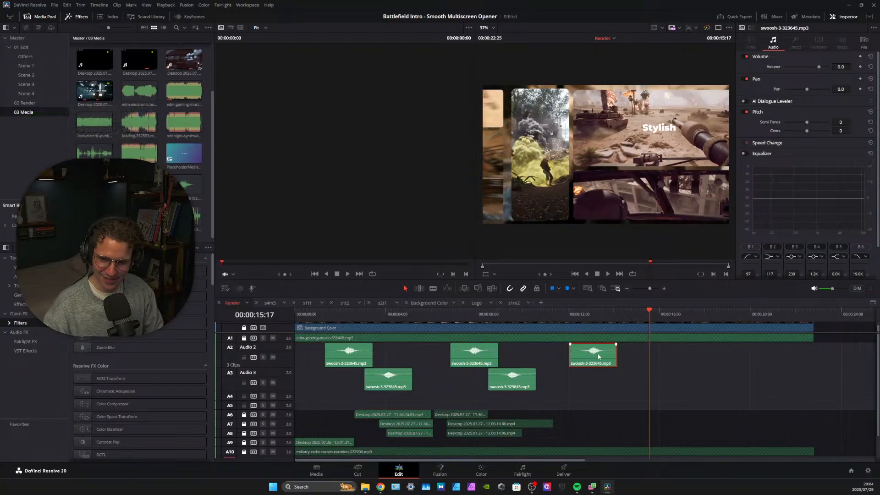
Paste another swoosh copy for the next Stylish panel movement, placing it on track A3 starting at about 00:00:14:08
{"action": "left_click", "coordinate": [644, 383]}
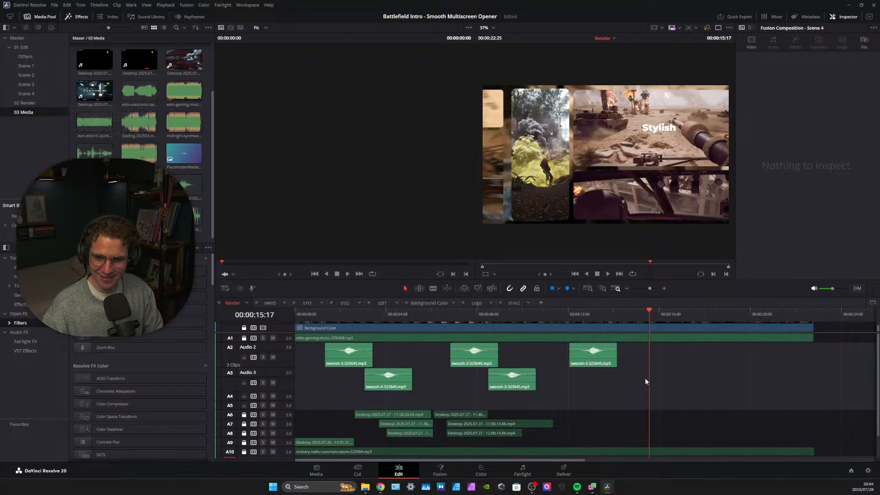
{"action": "key", "text": "ctrl+v"}
{"action": "left_click_drag", "start_coordinate": [670, 354], "coordinate": [641, 379]}
Play the Stylish panel movement twice against the new A3 swoosh, and move that swoosh earlier to start at about 00:00:13:24
{"action": "left_click_drag", "start_coordinate": [637, 313], "coordinate": [627, 310]}
{"action": "left_click", "coordinate": [608, 273]}
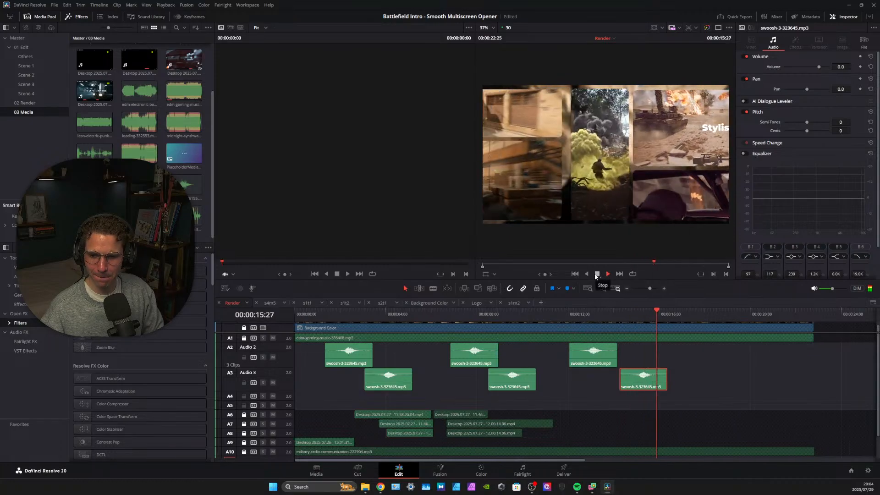
{"action": "left_click", "coordinate": [597, 274]}
{"action": "left_click", "coordinate": [589, 316]}
{"action": "left_click", "coordinate": [608, 274]}
{"action": "left_click", "coordinate": [596, 274]}
{"action": "left_click_drag", "start_coordinate": [633, 377], "coordinate": [621, 376]}
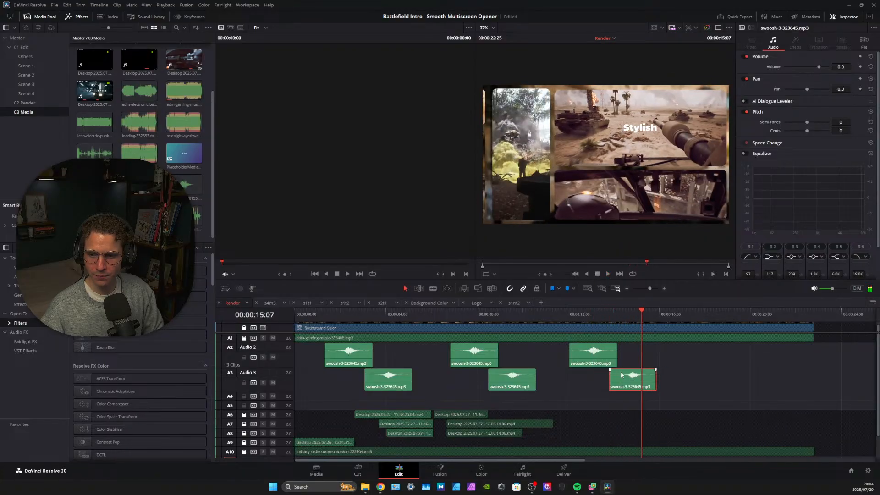
Replay the Stylish panel movement from about 00:00:13:17, and move the A3 swoosh to start at about 00:00:13:15
{"action": "left_click", "coordinate": [604, 316]}
{"action": "left_click", "coordinate": [608, 274]}
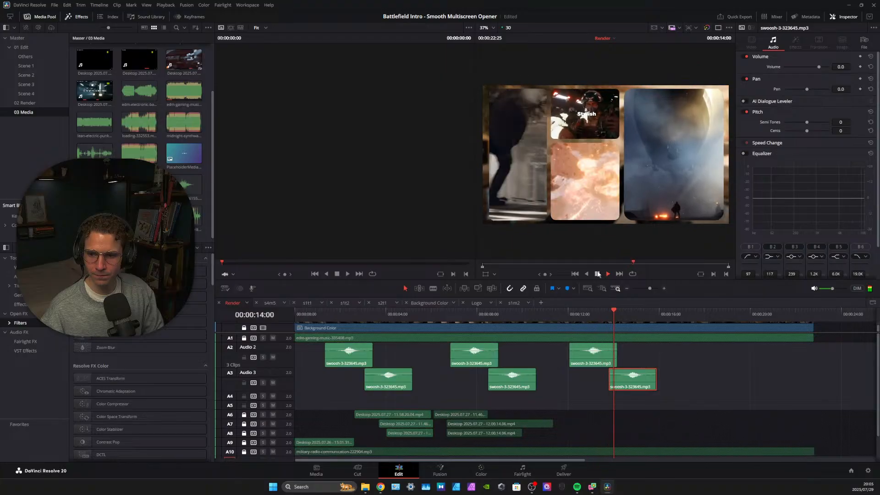
{"action": "left_click", "coordinate": [598, 274]}
{"action": "left_click_drag", "start_coordinate": [627, 378], "coordinate": [620, 380]}
Play from about 00:00:12:24 through the Stylish movements into the DaVinci Exclusive scene to check the repositioned A3 swoosh
{"action": "left_click", "coordinate": [586, 314]}
{"action": "left_click", "coordinate": [608, 274]}
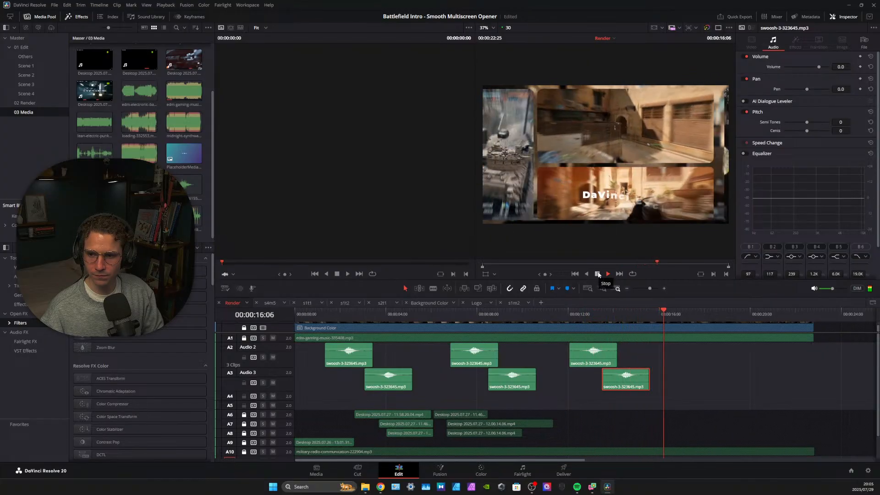
{"action": "left_click", "coordinate": [599, 274]}
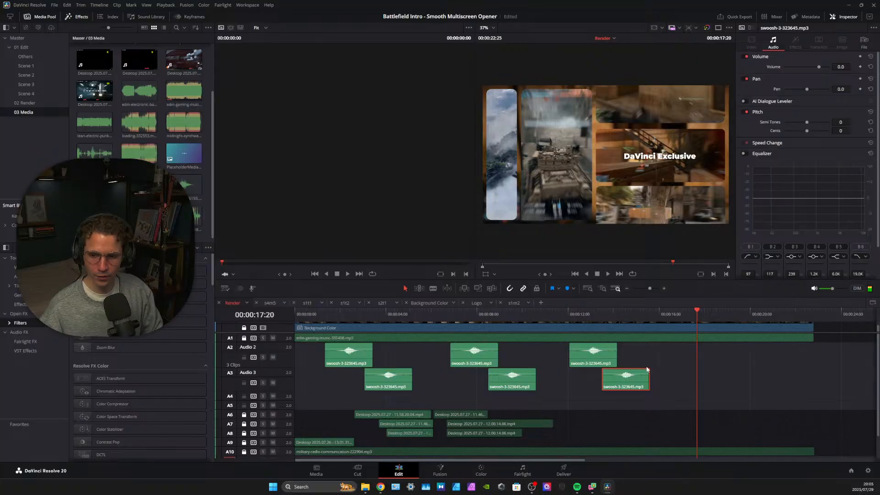
Paste a swoosh copy for the DaVinci Exclusive scene, placing it on track A2 starting at about 00:00:15:27
{"action": "left_click", "coordinate": [595, 362]}
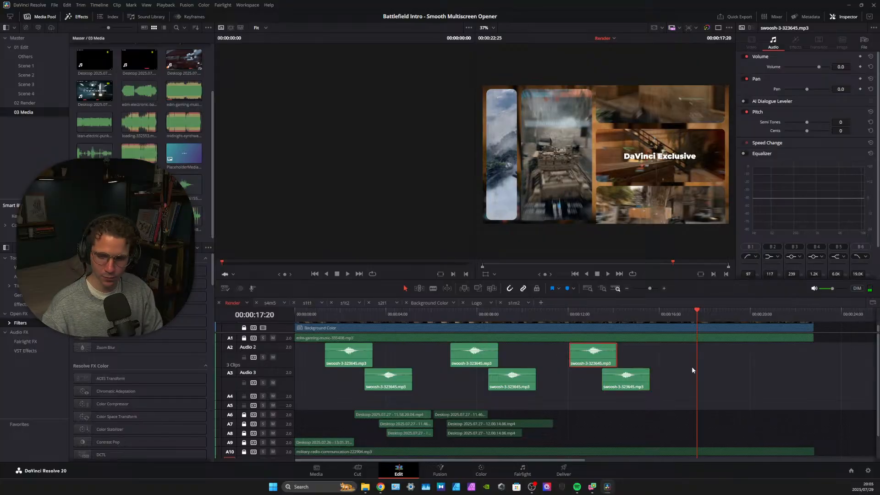
{"action": "left_click", "coordinate": [675, 351]}
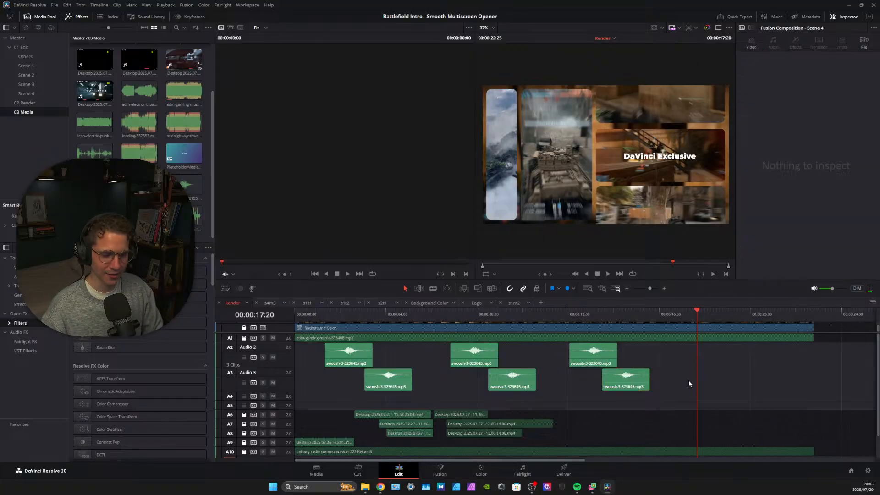
{"action": "key", "text": "ctrl+v"}
{"action": "left_click_drag", "start_coordinate": [718, 360], "coordinate": [678, 360]}
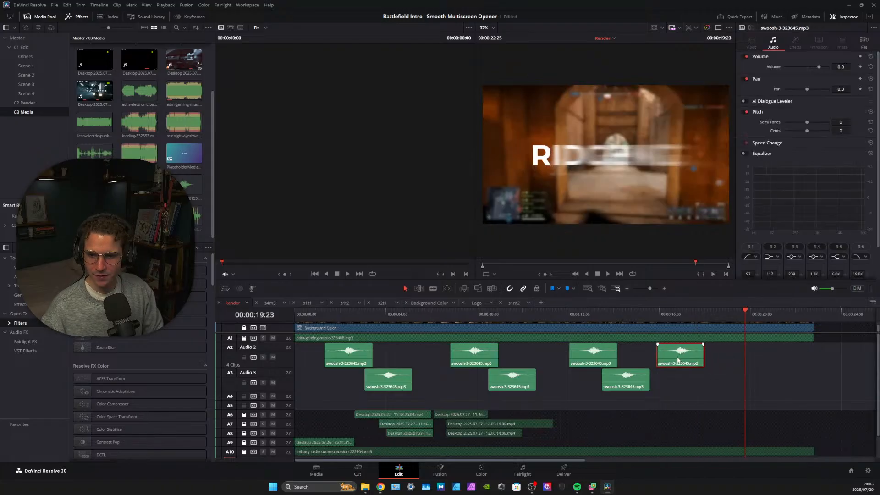
Play the DaVinci Exclusive panel movement with the new swoosh, and move it on track A2 to start at about 00:00:16:25
{"action": "left_click", "coordinate": [646, 314]}
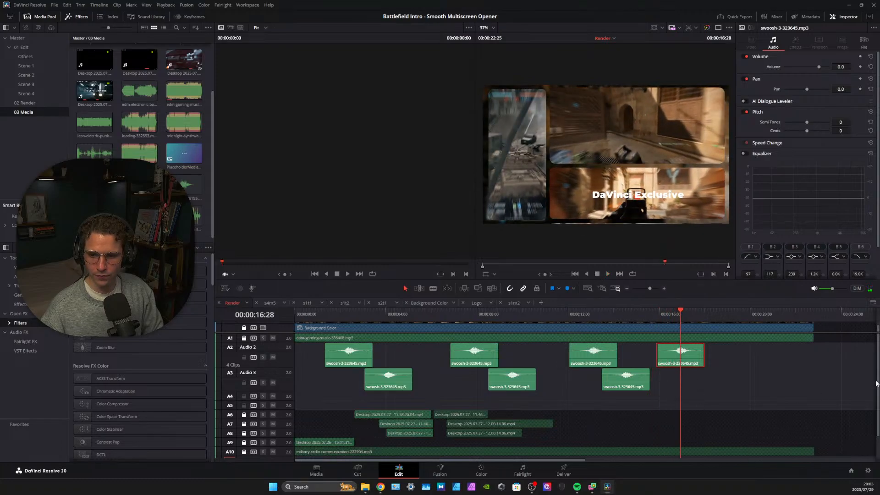
{"action": "scroll", "coordinate": [877, 384], "scroll_direction": "down", "scroll_amount": 2}
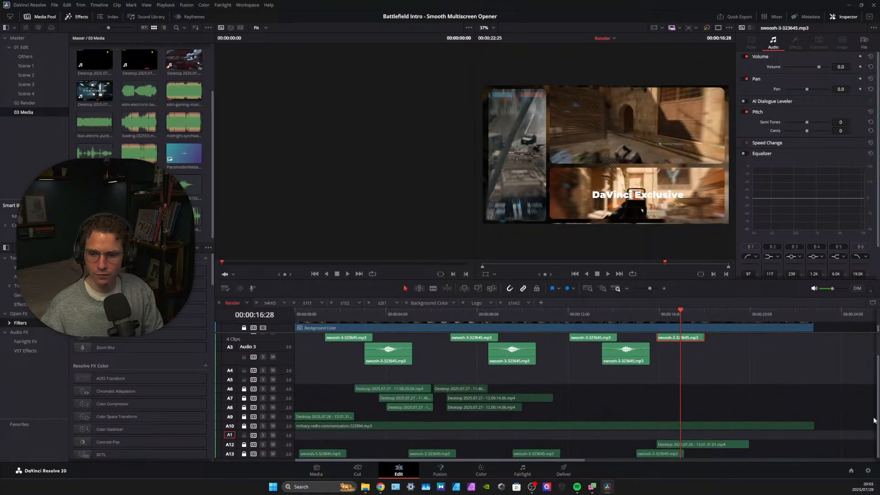
{"action": "scroll", "coordinate": [874, 421], "scroll_direction": "up", "scroll_amount": 2}
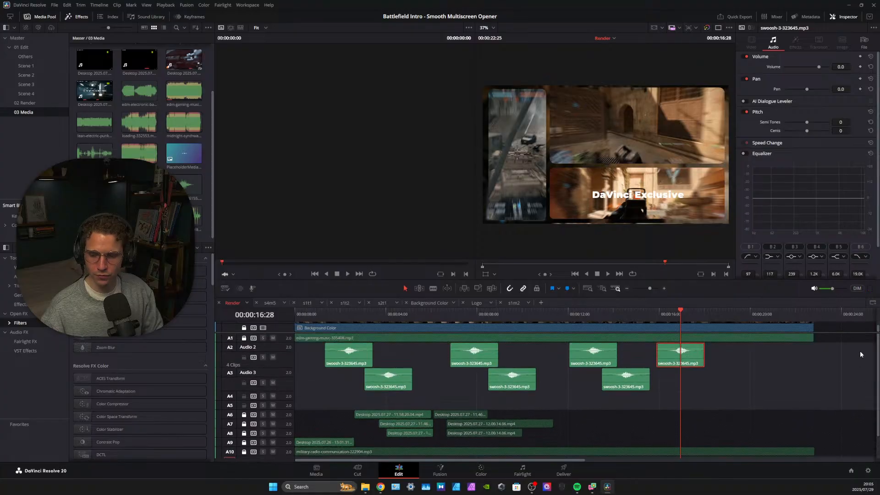
{"action": "left_click", "coordinate": [607, 274]}
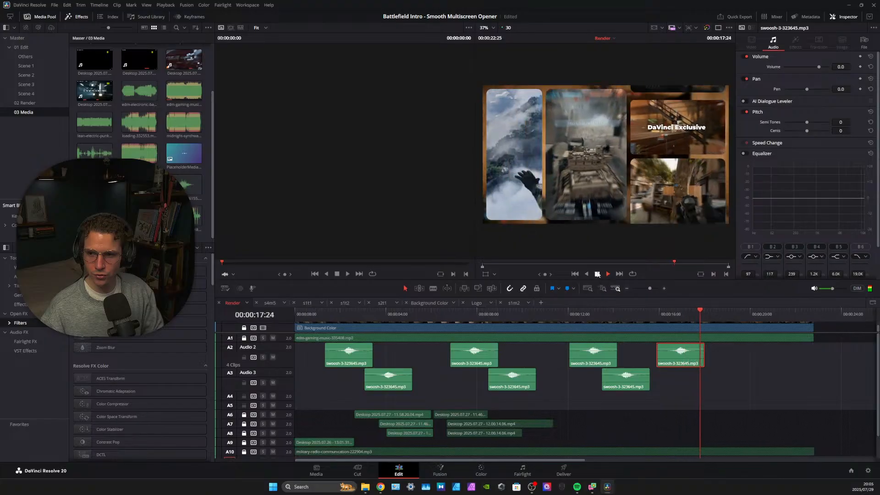
{"action": "left_click_drag", "start_coordinate": [692, 359], "coordinate": [707, 359]}
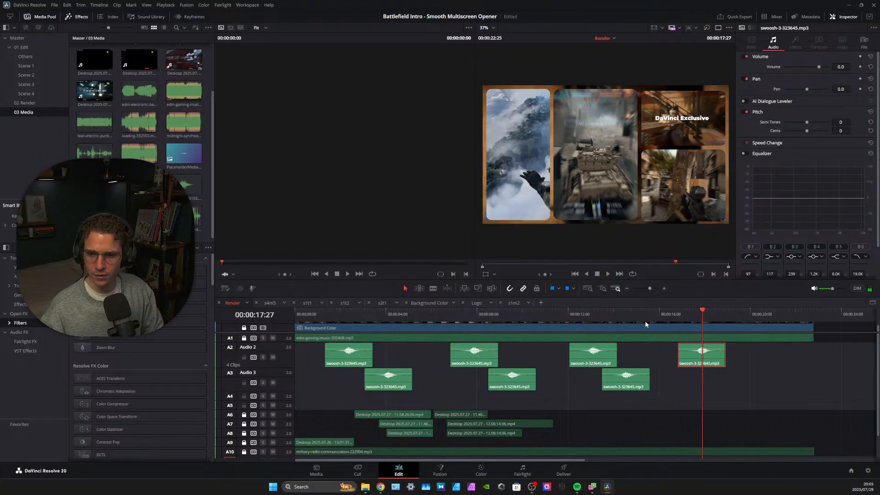
Replay from about 00:00:14:20 into the DaVinci Exclusive scene to check the moved A2 swoosh against the panel movement
{"action": "left_click", "coordinate": [629, 314]}
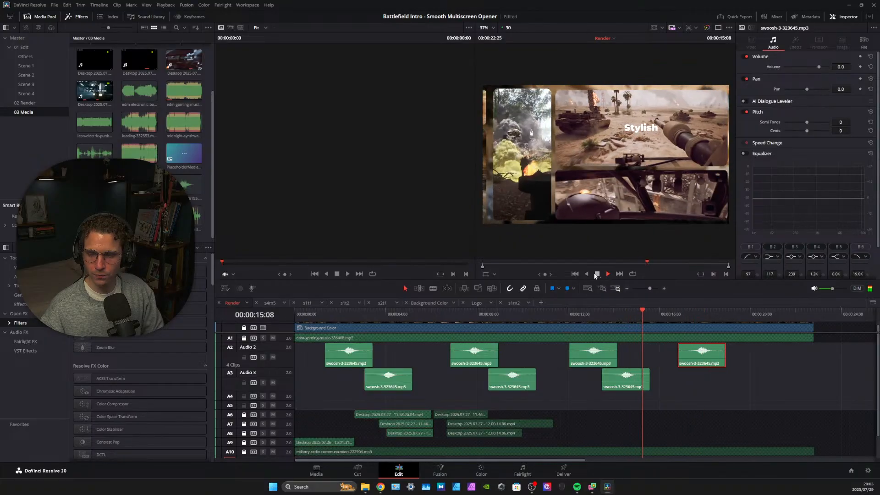
{"action": "left_click", "coordinate": [597, 274]}
{"action": "left_click", "coordinate": [628, 314]}
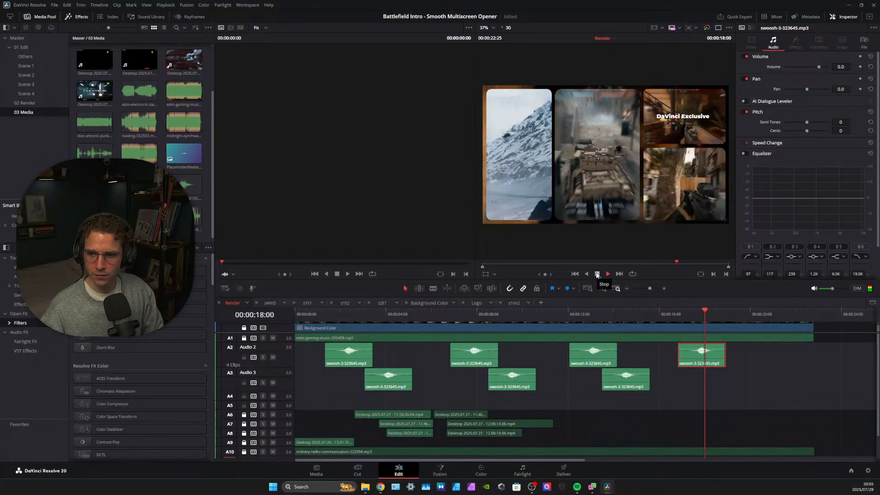
Mute music track A1 and play the intro from the start to about 00:00:18:17 to check the swooshes without the music
{"action": "left_click", "coordinate": [597, 273]}
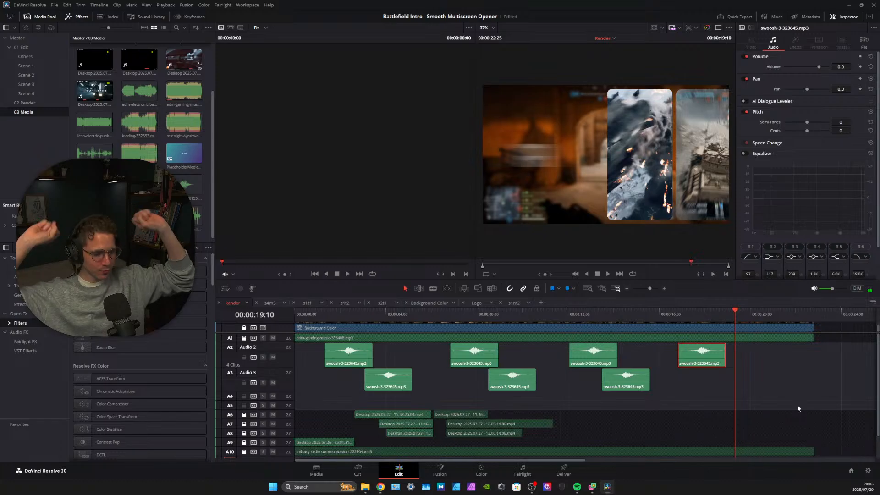
{"action": "left_click", "coordinate": [54, 5]}
{"action": "left_click", "coordinate": [87, 63]}
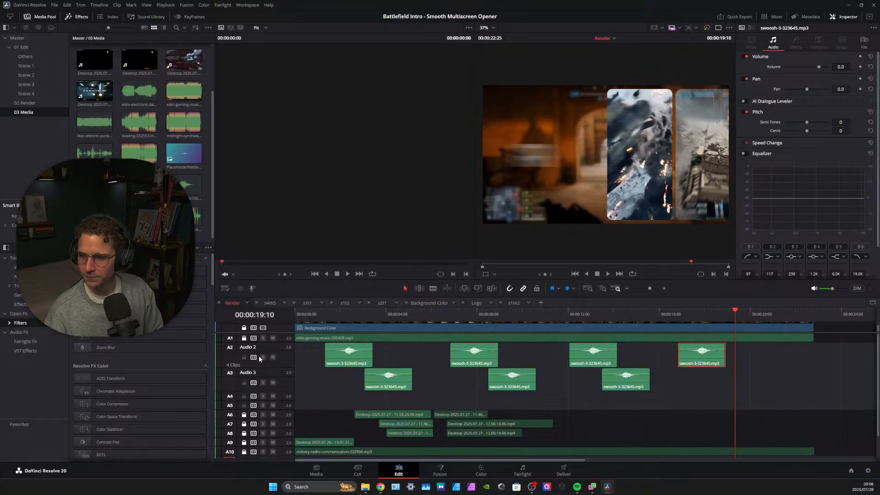
{"action": "left_click", "coordinate": [274, 340]}
{"action": "left_click_drag", "start_coordinate": [299, 315], "coordinate": [288, 311]}
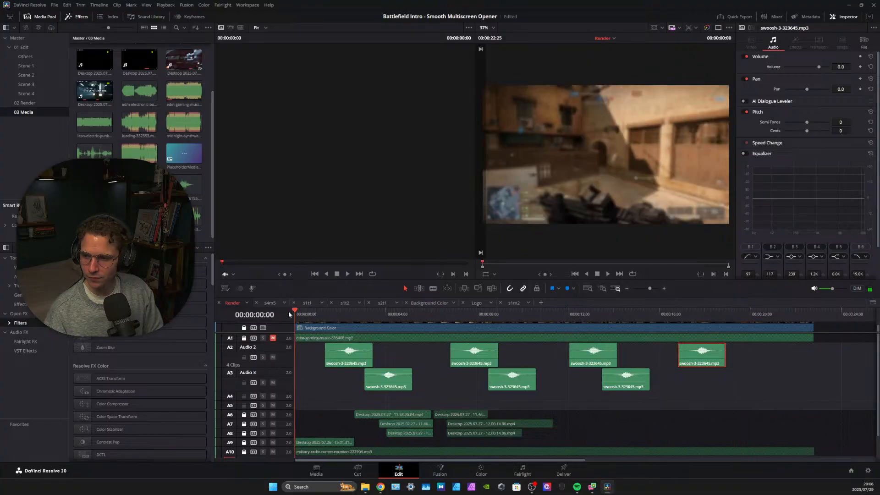
{"action": "left_click", "coordinate": [609, 274]}
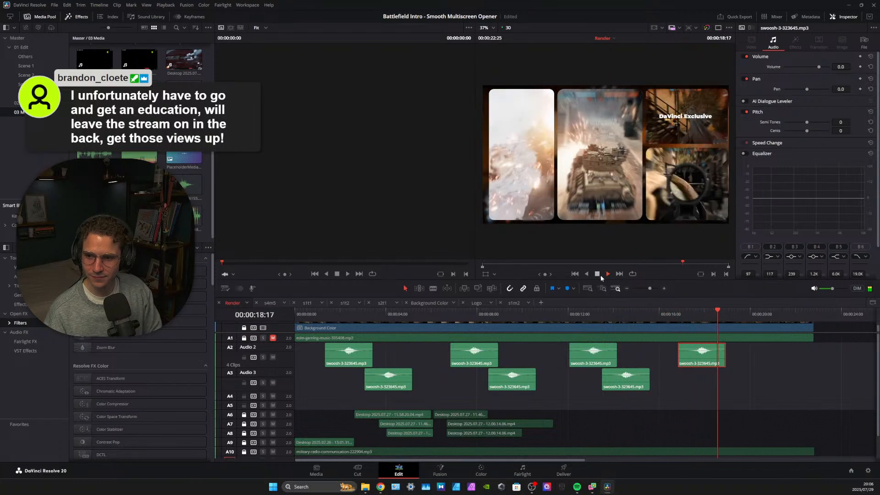
{"action": "left_click", "coordinate": [598, 275]}
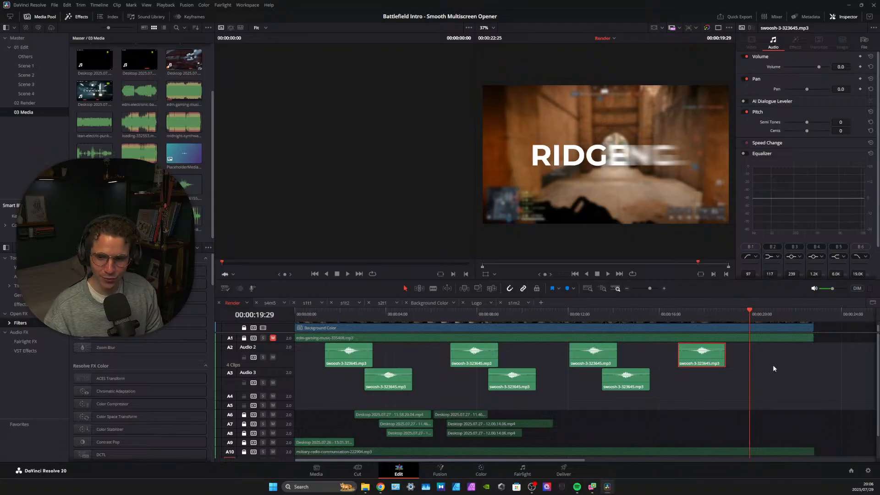
Paste a swoosh copy for the logo transition and place it on track A3 starting at about 00:00:19:00
{"action": "left_click", "coordinate": [763, 386]}
{"action": "key", "text": "ctrl+v"}
{"action": "mouse_move", "coordinate": [766, 360]}
{"action": "left_mouse_down"}
{"action": "mouse_move", "coordinate": [773, 373]}
{"action": "mouse_move", "coordinate": [763, 371]}
{"action": "left_mouse_up"}
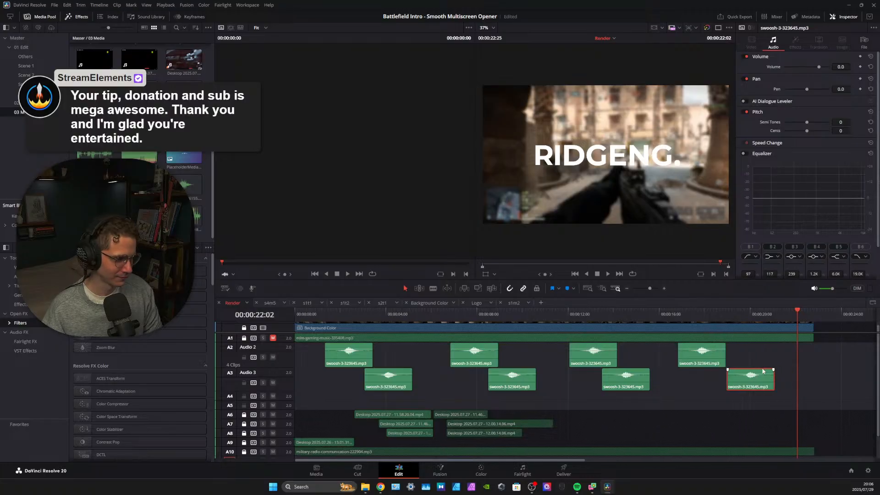
Cue the transition from DaVinci Exclusive to the logo, move its A3 swoosh to start at about 00:00:18:08, and play the result
{"action": "left_click", "coordinate": [742, 313]}
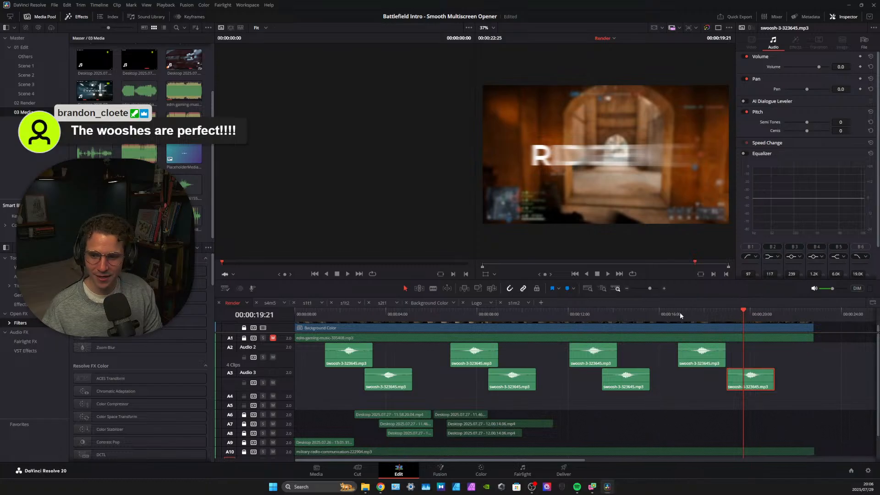
{"action": "left_click_drag", "start_coordinate": [739, 311], "coordinate": [724, 316]}
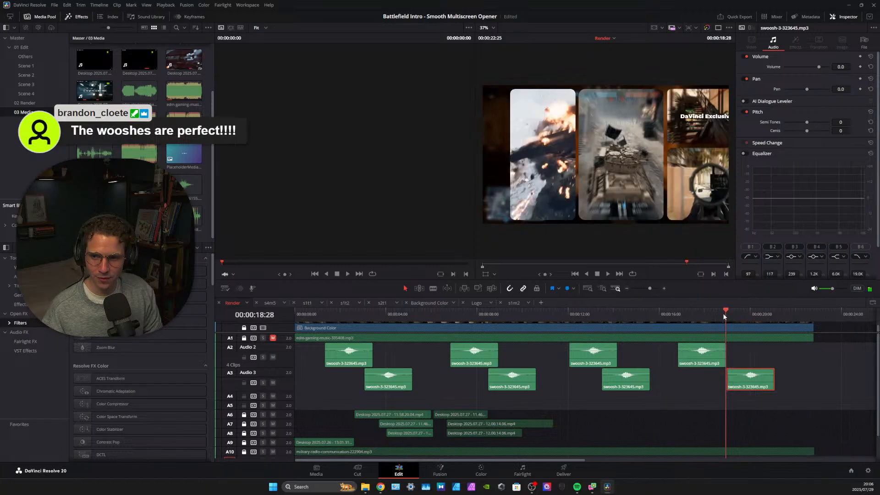
{"action": "scroll", "coordinate": [754, 386], "scroll_direction": "down", "scroll_amount": 1}
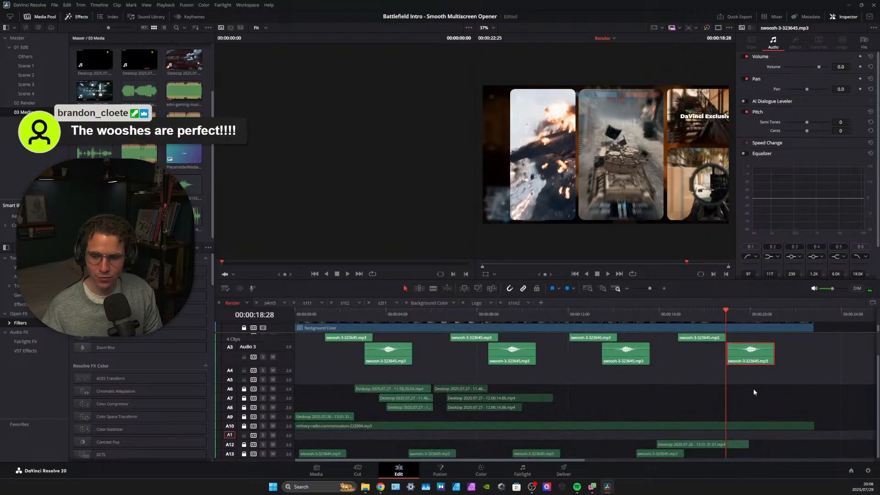
{"action": "scroll", "coordinate": [753, 389], "scroll_direction": "up", "scroll_amount": 1}
{"action": "left_click_drag", "start_coordinate": [745, 381], "coordinate": [731, 384]}
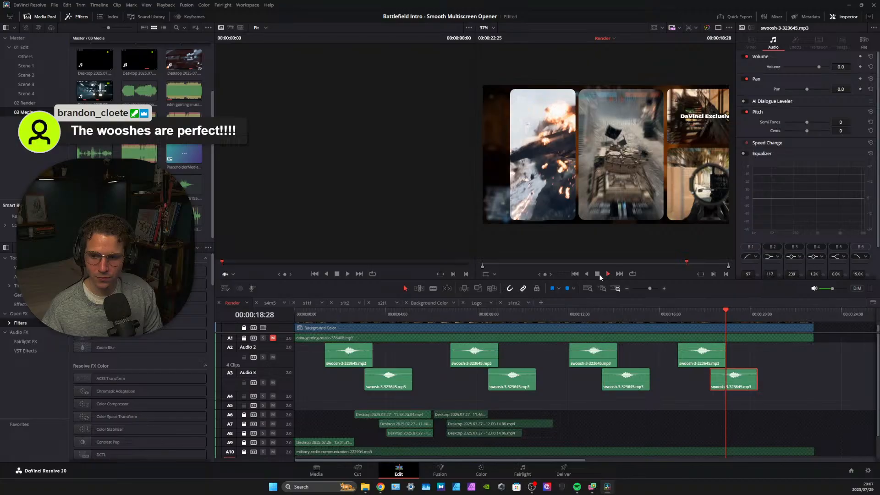
{"action": "left_click", "coordinate": [598, 274]}
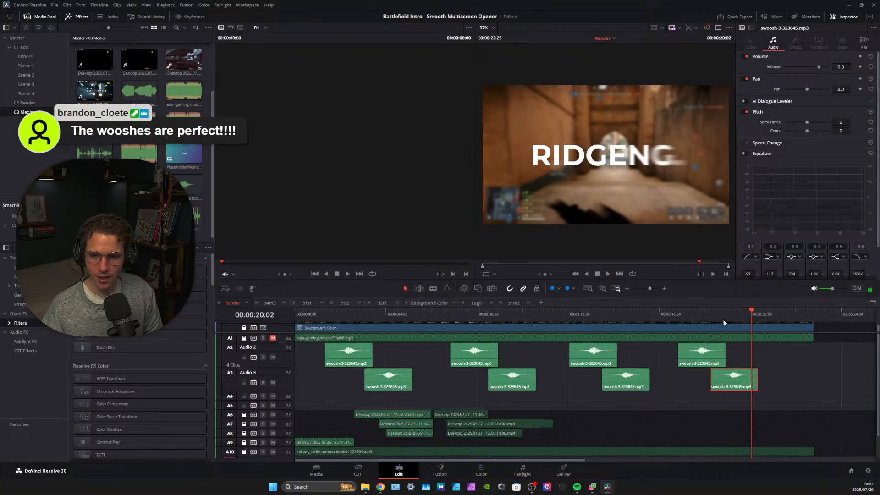
Replay from about 00:00:15:28 through the DaVinci Exclusive scene into the logo to check the timing of the last two swooshes
{"action": "left_click", "coordinate": [701, 312]}
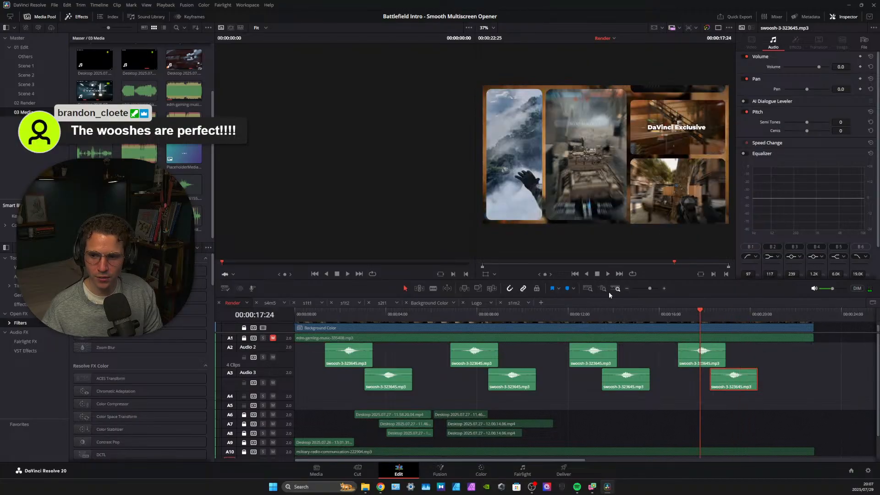
{"action": "left_click", "coordinate": [685, 313]}
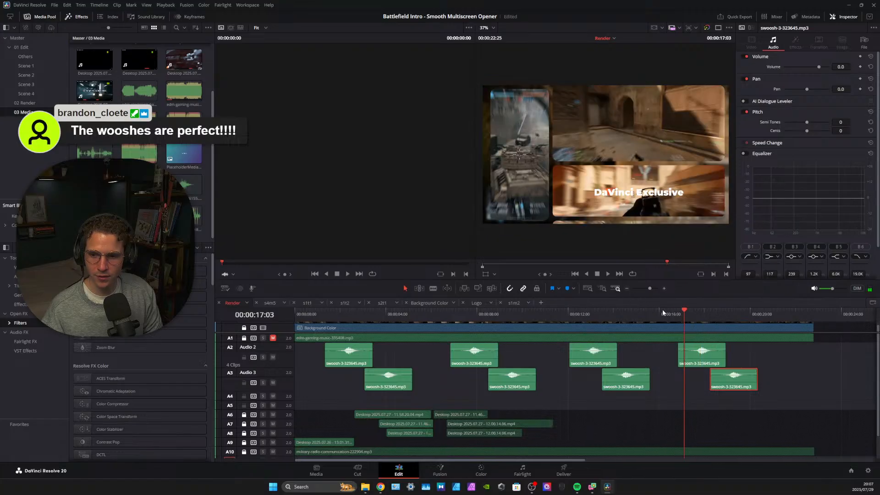
{"action": "left_click", "coordinate": [657, 313]}
{"action": "left_click", "coordinate": [608, 275]}
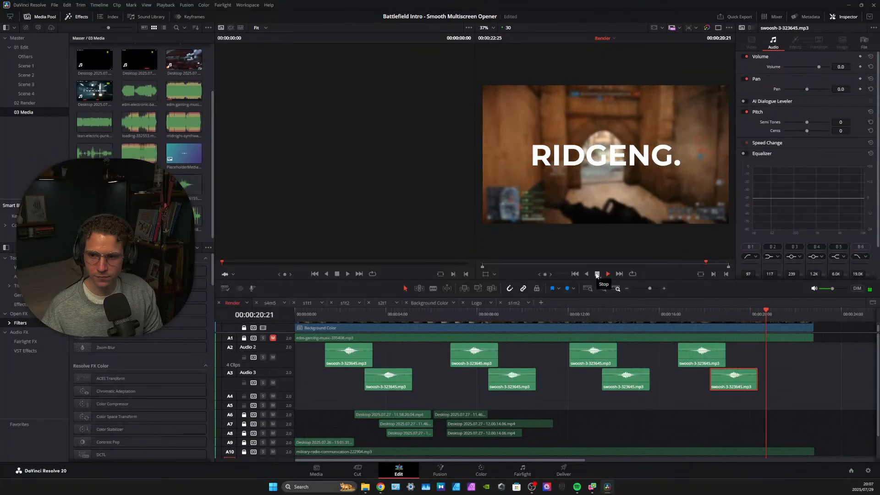
{"action": "left_click", "coordinate": [597, 274]}
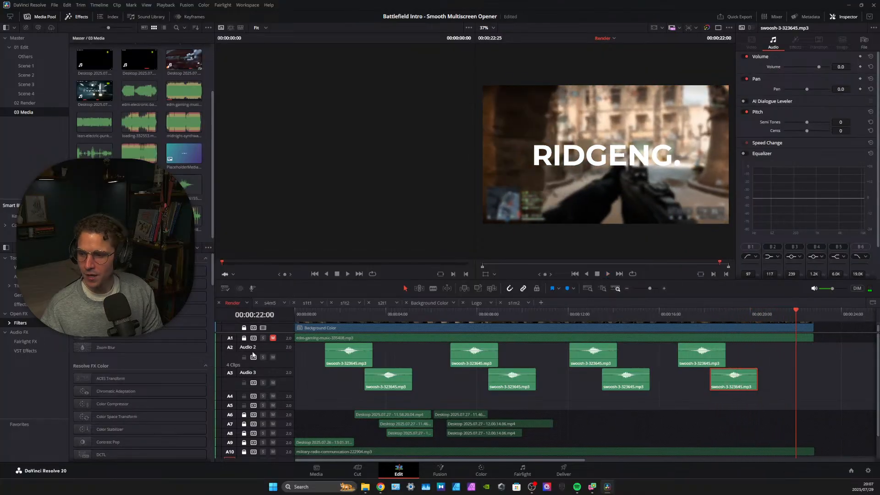
Unmute music track A1 and play the intro from the start into the logo scene to review the full mix
{"action": "left_click", "coordinate": [273, 339]}
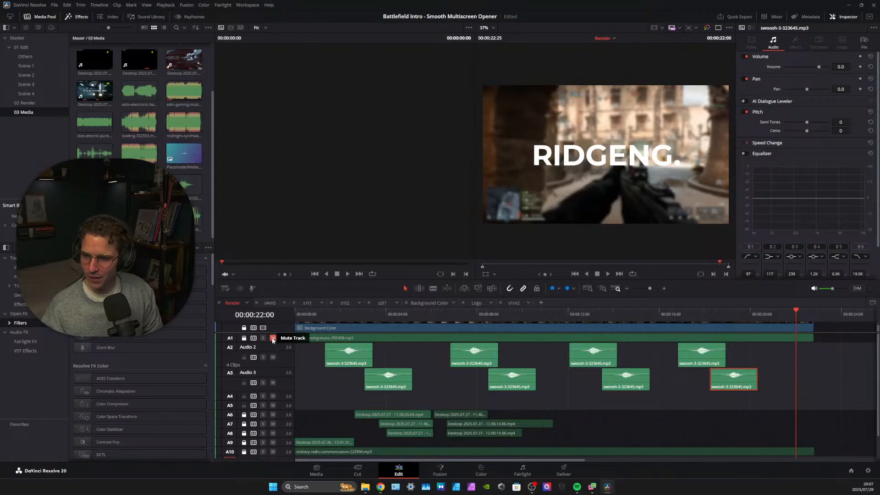
{"action": "left_click", "coordinate": [273, 339]}
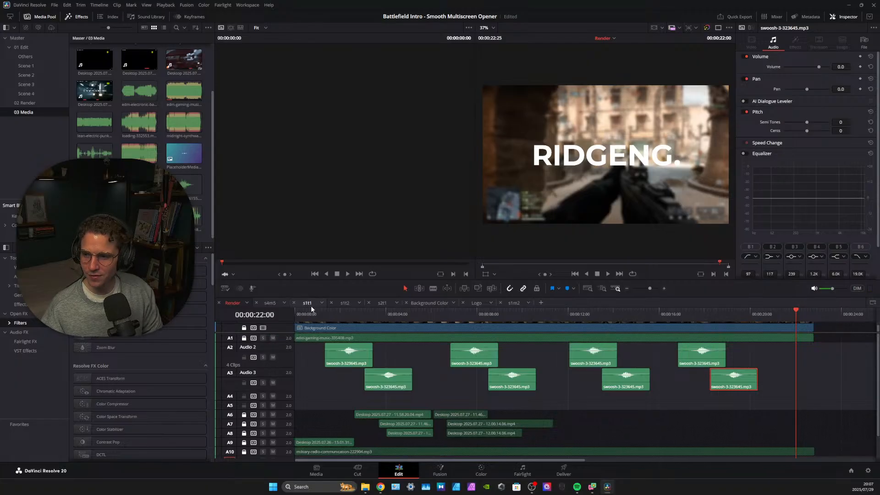
{"action": "left_click", "coordinate": [298, 314]}
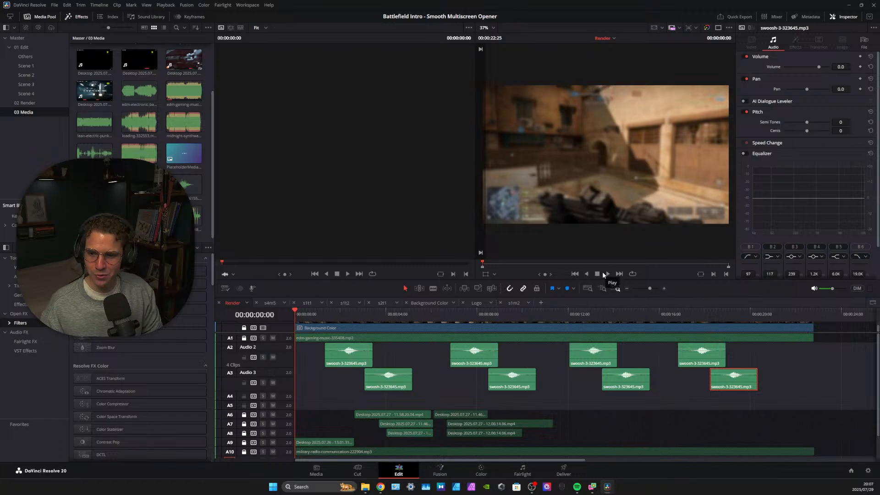
{"action": "left_click", "coordinate": [608, 273]}
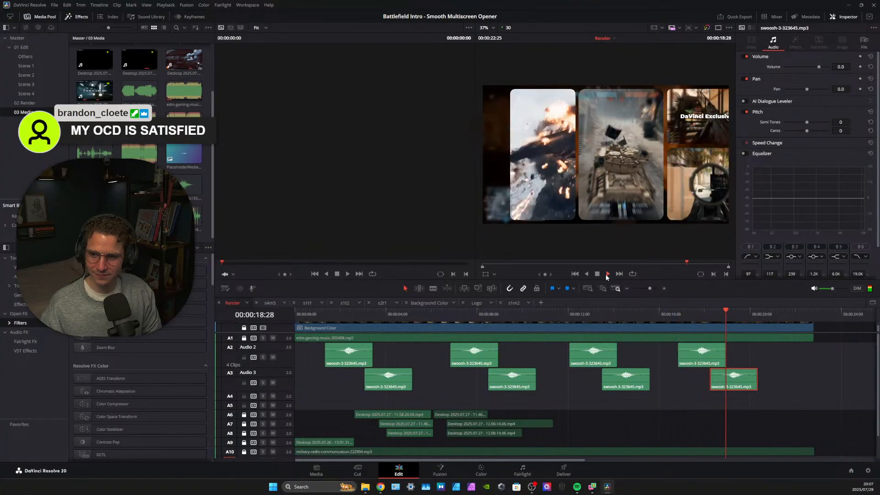
{"action": "left_click", "coordinate": [597, 274]}
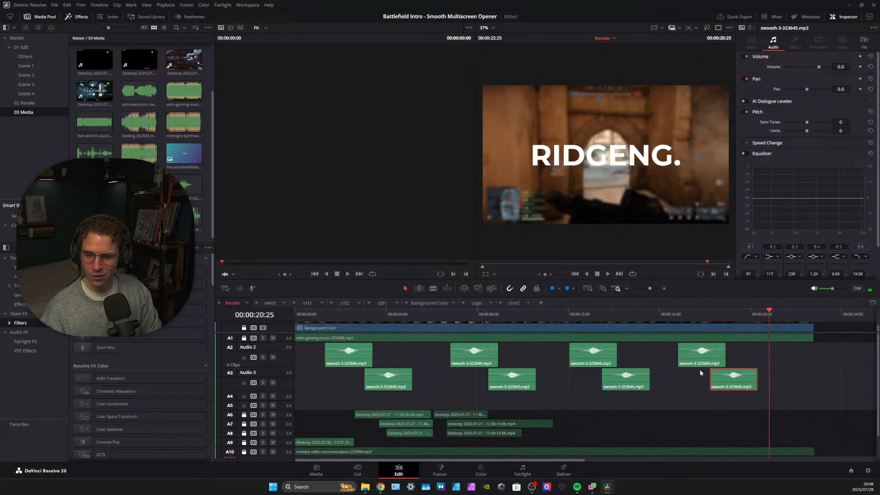
Reduce swoosh tracks A2 and A3 to minimum height and lock both tracks
{"action": "left_click", "coordinate": [286, 352]}
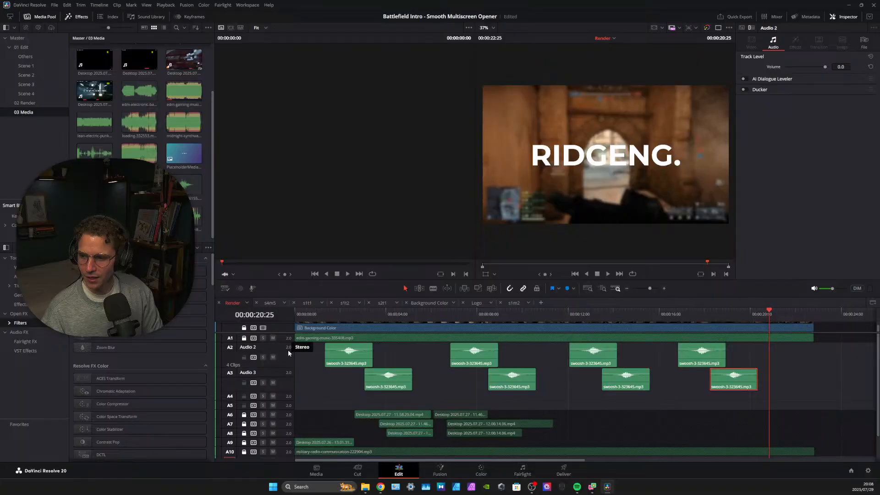
{"action": "left_click_drag", "start_coordinate": [287, 367], "coordinate": [288, 348]}
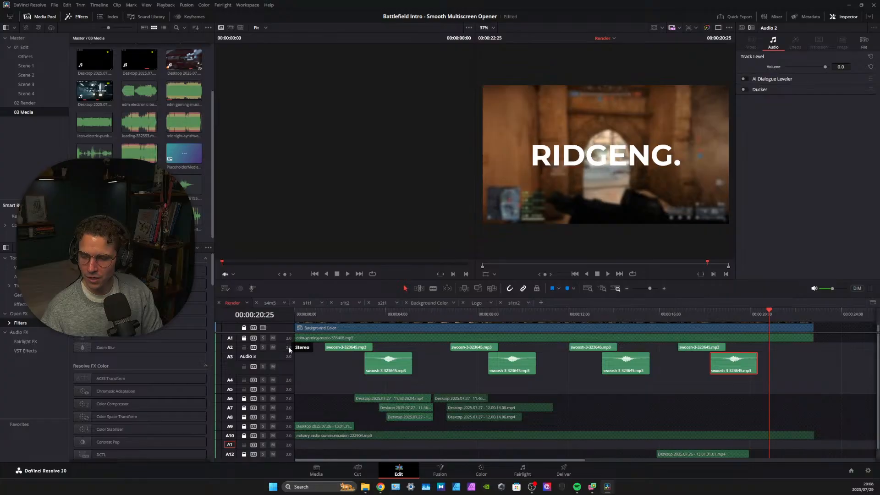
{"action": "left_click", "coordinate": [244, 348]}
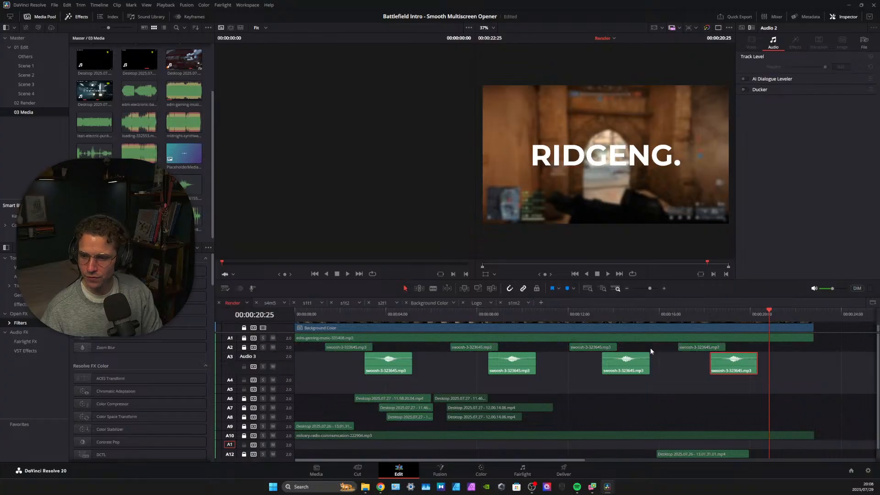
{"action": "left_click_drag", "start_coordinate": [282, 378], "coordinate": [284, 349]}
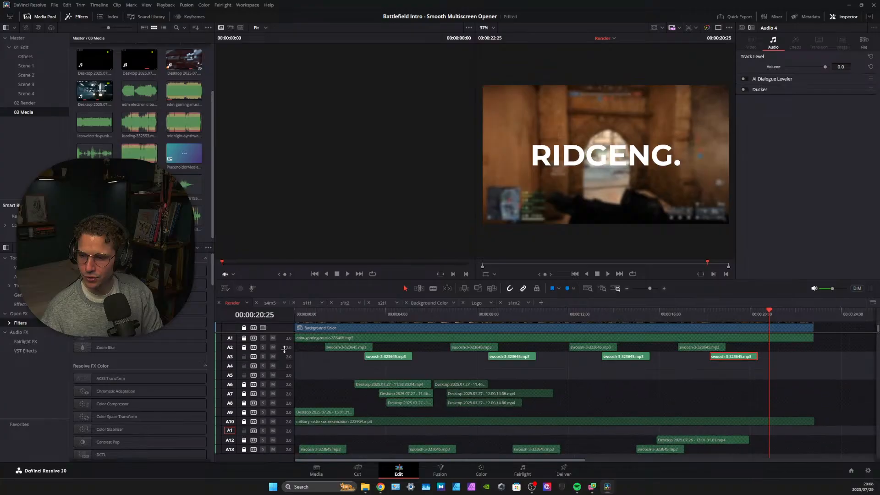
{"action": "left_click", "coordinate": [244, 356]}
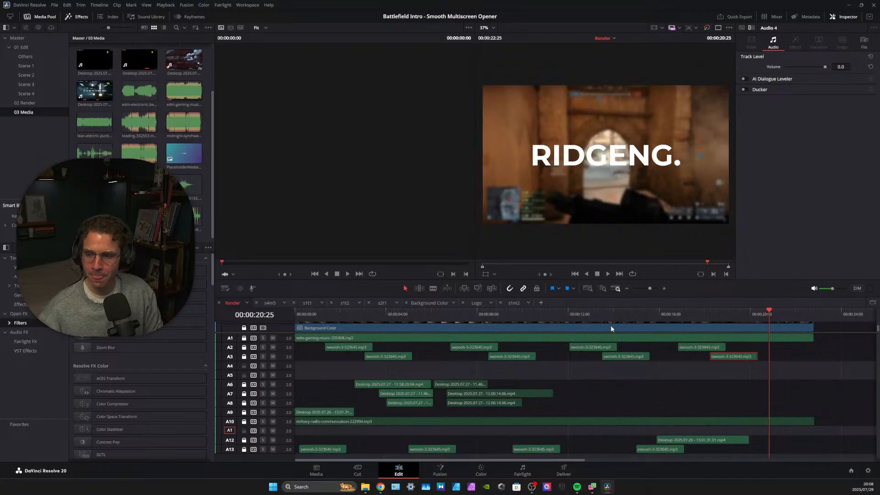
Step back from about 00:00:14:06 in the Stylish scene to 00:00:11:11 to examine which footage its panels show
{"action": "left_click", "coordinate": [619, 312]}
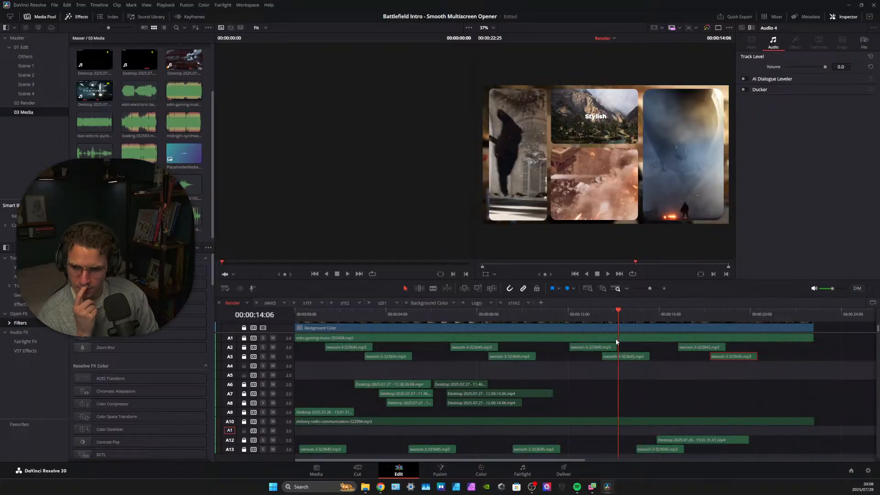
{"action": "left_click", "coordinate": [607, 314]}
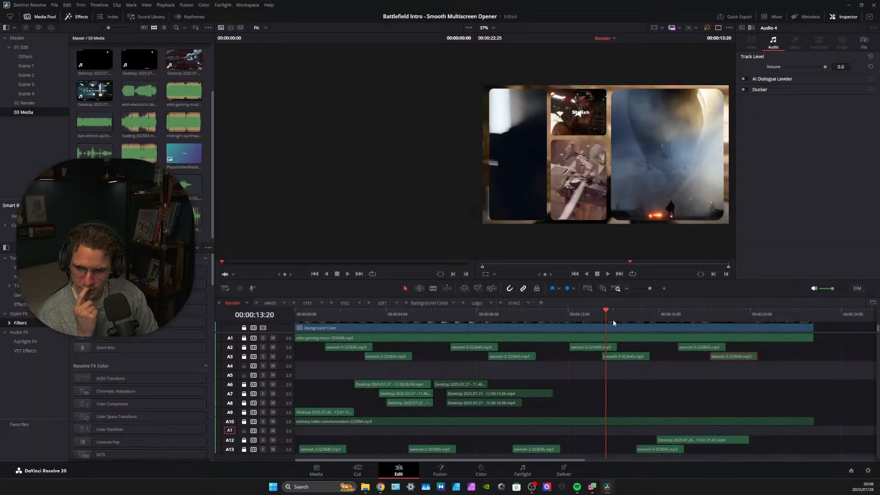
{"action": "key", "text": "Left"}
{"action": "key", "text": "Left"}
{"action": "key", "text": "Left"}
{"action": "key", "text": "Left"}
{"action": "key", "text": "Left"}
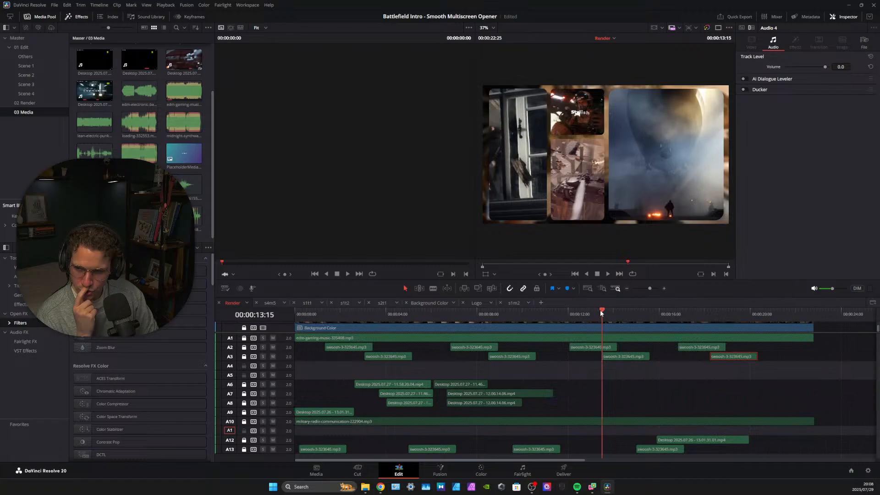
{"action": "left_click_drag", "start_coordinate": [575, 312], "coordinate": [553, 311]}
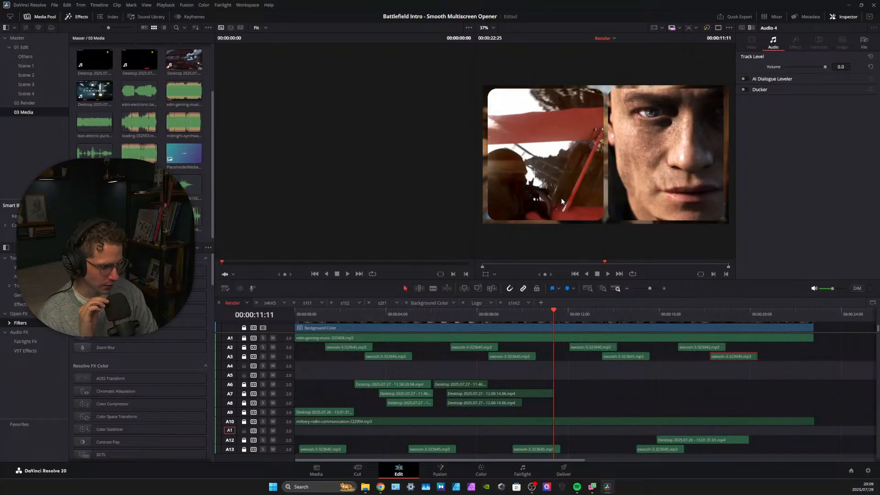
Add the media clip Desktop 2025.07.27 - 11.53.07.03.mp4 to V4, A4 and A5, starting at about 00:00:12:18
{"action": "left_click", "coordinate": [124, 62]}
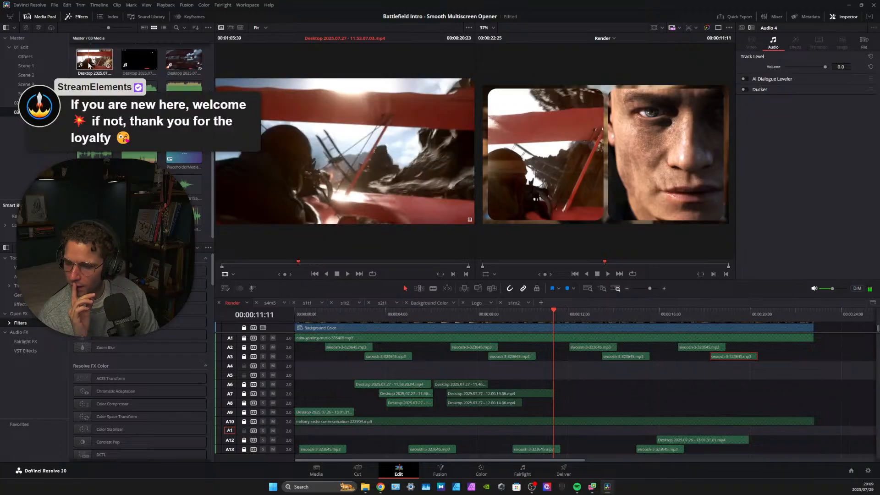
{"action": "left_click_drag", "start_coordinate": [89, 65], "coordinate": [369, 367]}
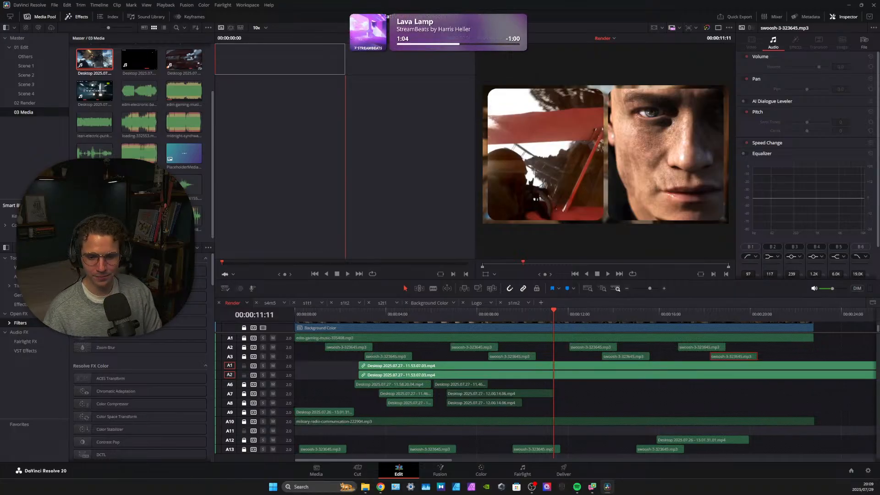
{"action": "left_click_drag", "start_coordinate": [357, 367], "coordinate": [582, 367]}
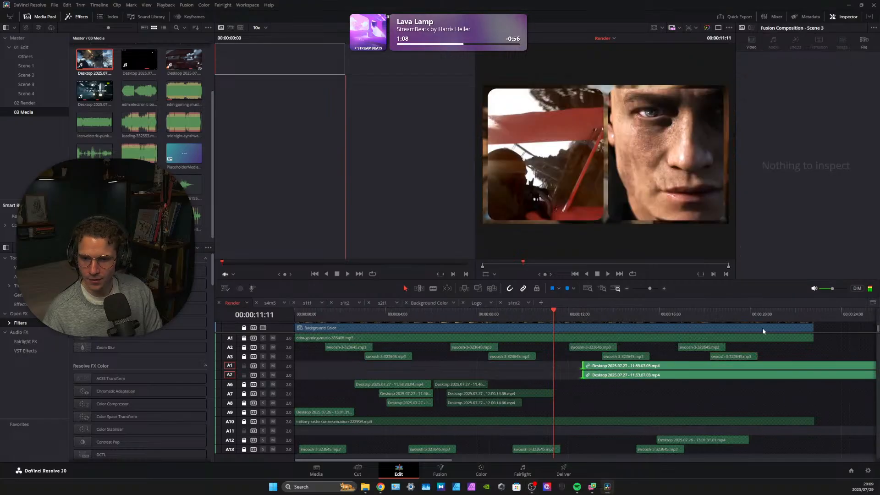
Move the linked 11.53.07.03 clip on V4, A4 and A5 earlier, over Scene 3, to start at about 00:00:10:20
{"action": "left_click_drag", "start_coordinate": [756, 331], "coordinate": [753, 449]}
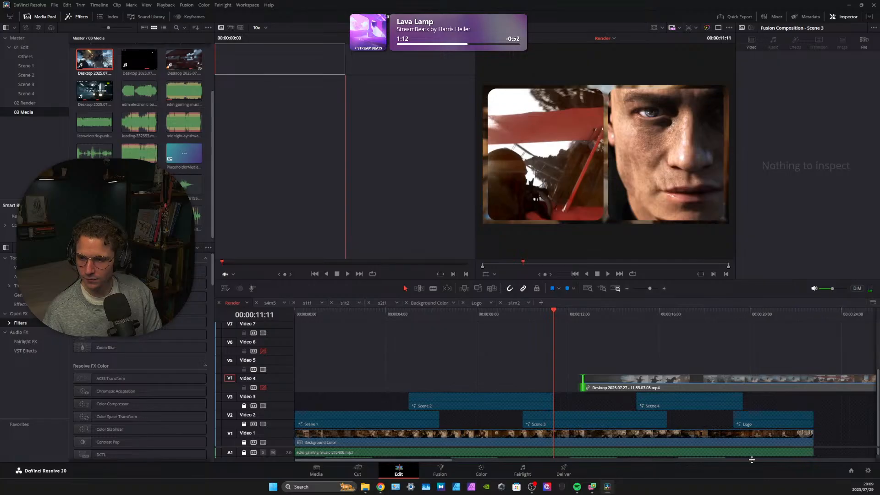
{"action": "left_click_drag", "start_coordinate": [752, 460], "coordinate": [743, 350]}
{"action": "left_click_drag", "start_coordinate": [662, 388], "coordinate": [538, 392]}
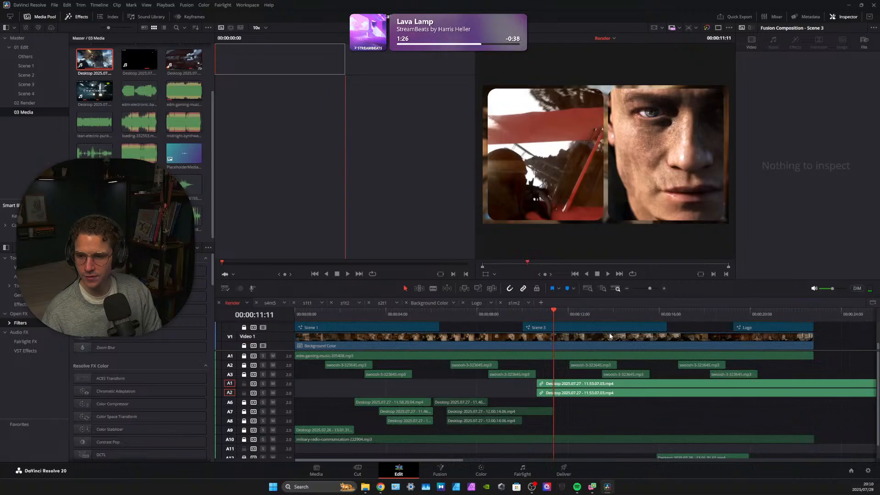
{"action": "left_click_drag", "start_coordinate": [618, 350], "coordinate": [625, 439]}
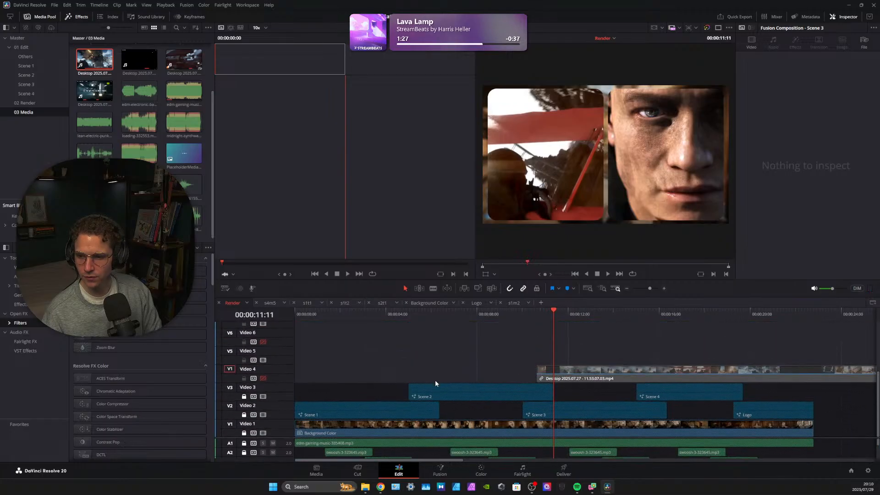
Show Video 4 and split the linked 11.53.07.03 clip at 00:00:16:11, where the biplane footage begins
{"action": "left_click", "coordinate": [262, 378]}
{"action": "left_click", "coordinate": [575, 313]}
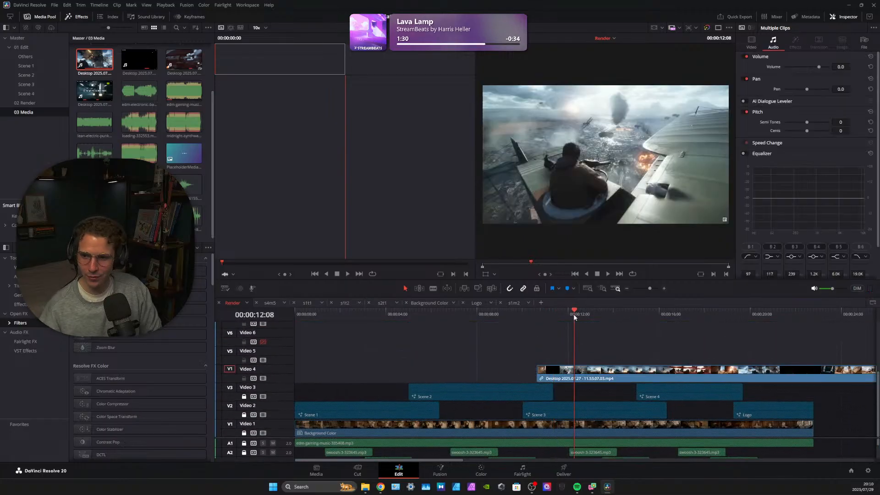
{"action": "left_click_drag", "start_coordinate": [577, 315], "coordinate": [666, 314]}
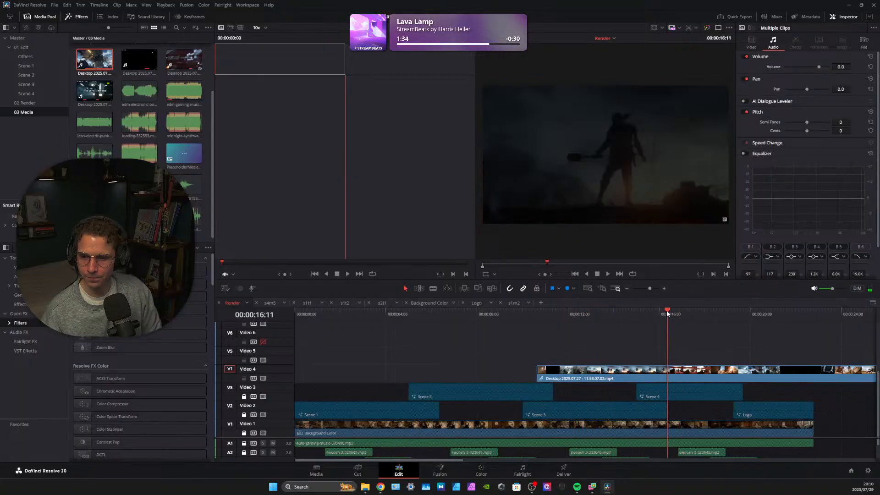
{"action": "left_click", "coordinate": [433, 289]}
{"action": "left_click", "coordinate": [671, 372]}
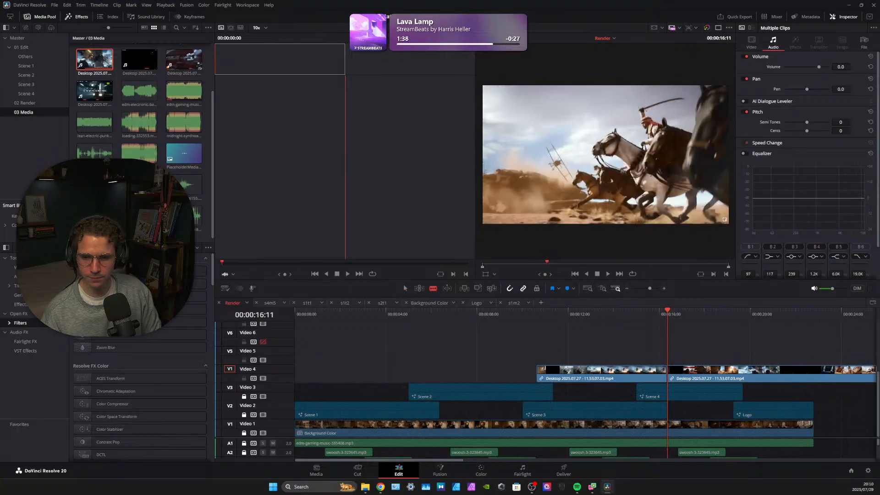
Delete the part of the linked 11.53.07.03 clip before the cut, including its audio
{"action": "left_click", "coordinate": [752, 441]}
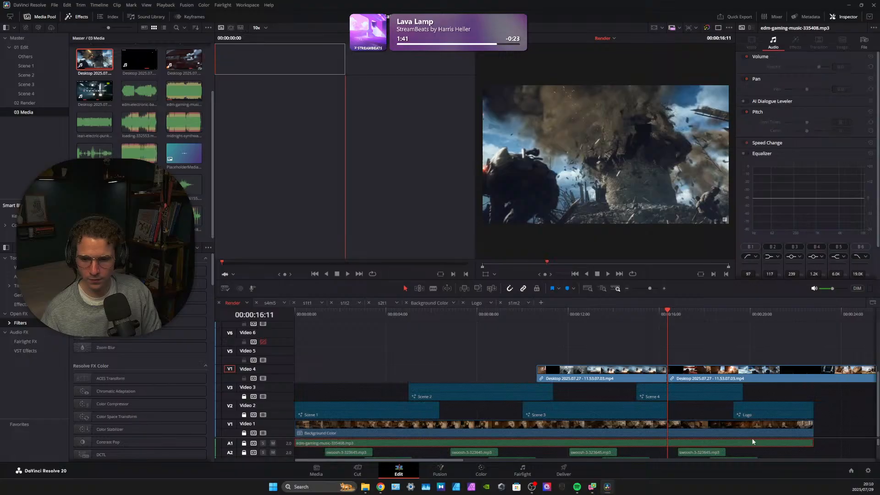
{"action": "left_click_drag", "start_coordinate": [753, 438], "coordinate": [748, 326]}
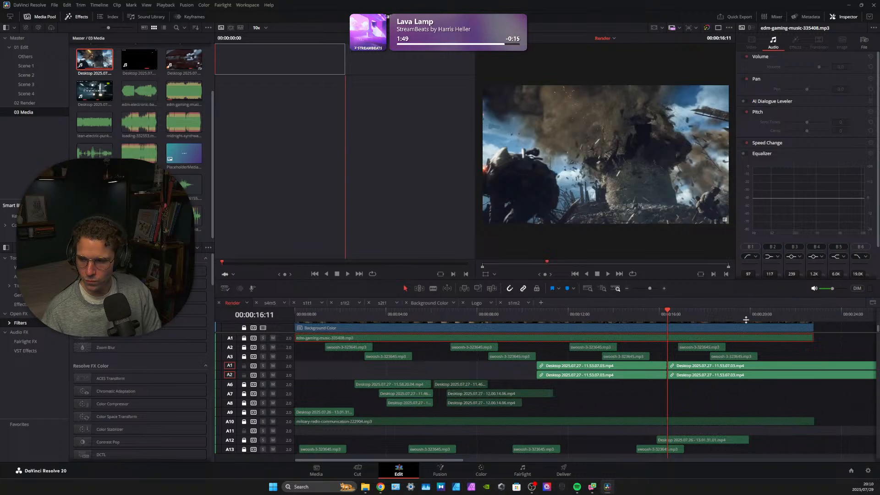
{"action": "mouse_move", "coordinate": [440, 460]}
{"action": "left_mouse_down"}
{"action": "mouse_move", "coordinate": [534, 458]}
{"action": "mouse_move", "coordinate": [426, 458]}
{"action": "left_mouse_up"}
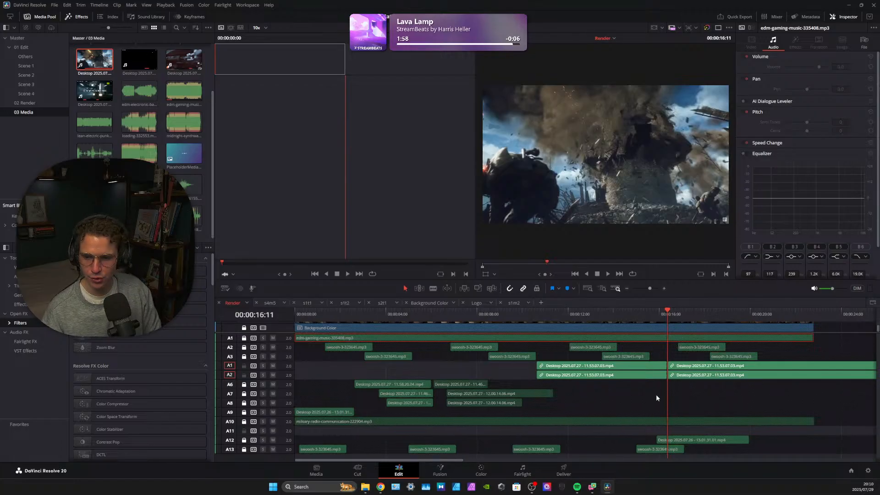
{"action": "left_click", "coordinate": [629, 369]}
{"action": "key", "text": "BackSpace"}
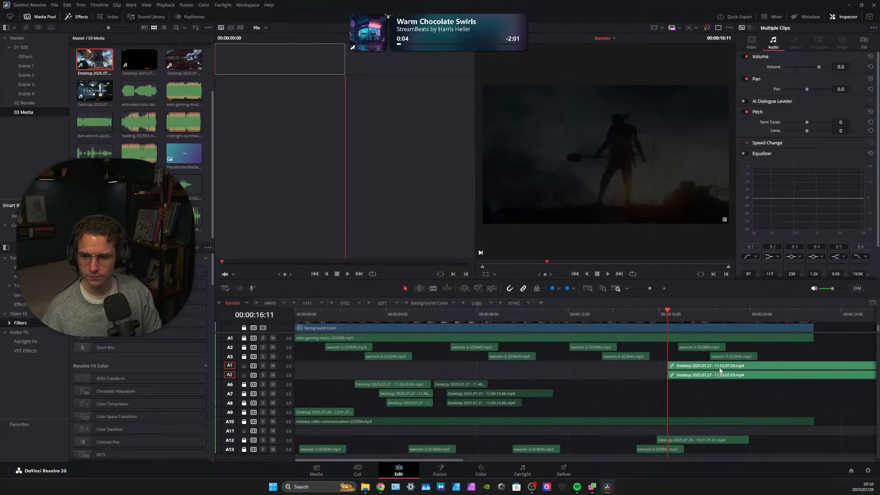
Move the remaining 11.53.07.03 clip earlier to the start of Scene 4 and disable Video 4
{"action": "scroll", "coordinate": [716, 362], "scroll_direction": "up", "scroll_amount": 5}
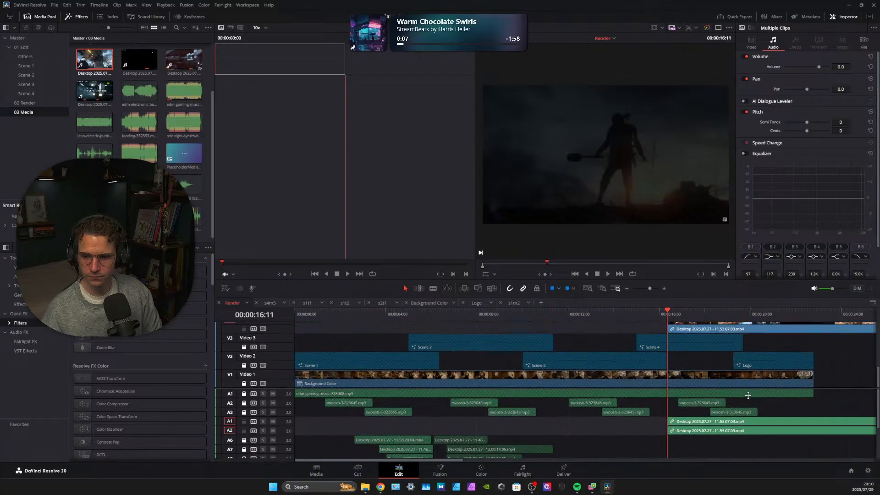
{"action": "left_click_drag", "start_coordinate": [702, 380], "coordinate": [671, 380]}
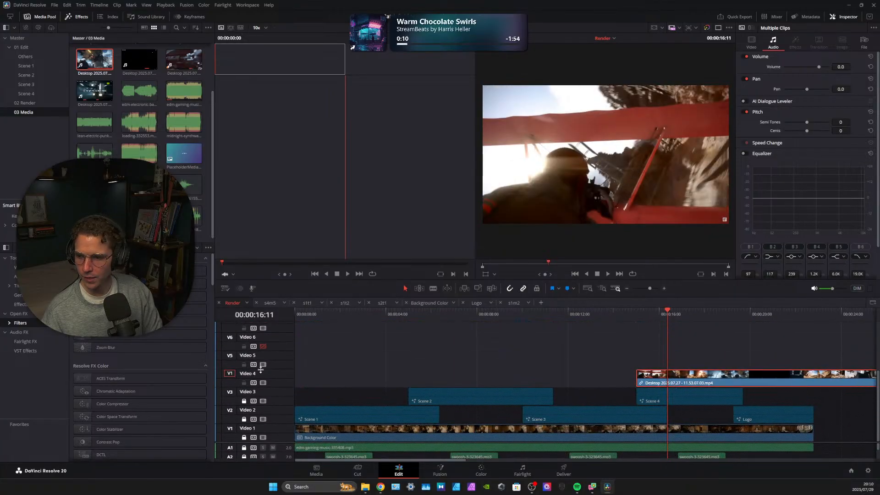
{"action": "left_click", "coordinate": [263, 384]}
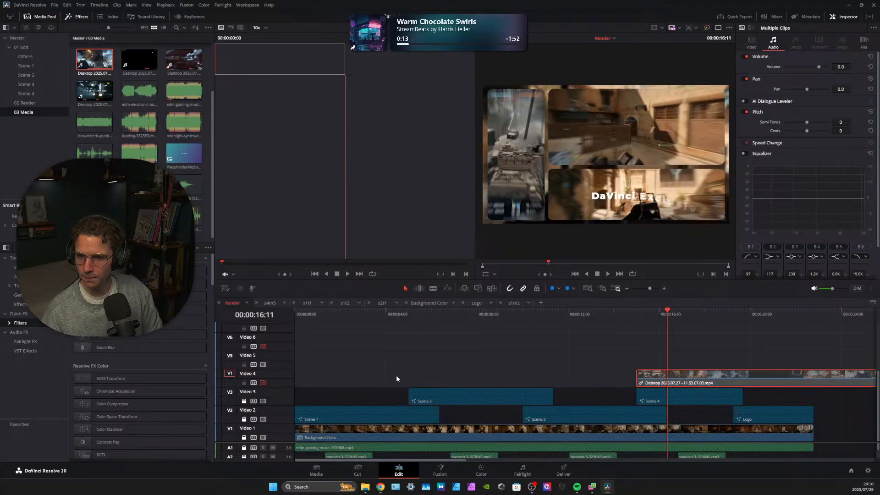
Find where the biplane appears in Scene 3, move the linked 11.53.07.03 clip to start at 00:00:11:05, and play it back
{"action": "left_click", "coordinate": [627, 310]}
{"action": "left_click", "coordinate": [597, 312]}
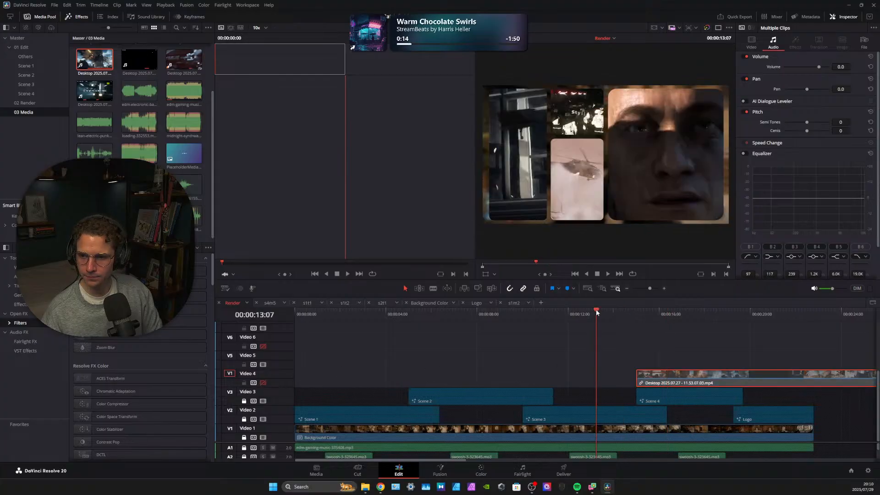
{"action": "left_click", "coordinate": [579, 312]}
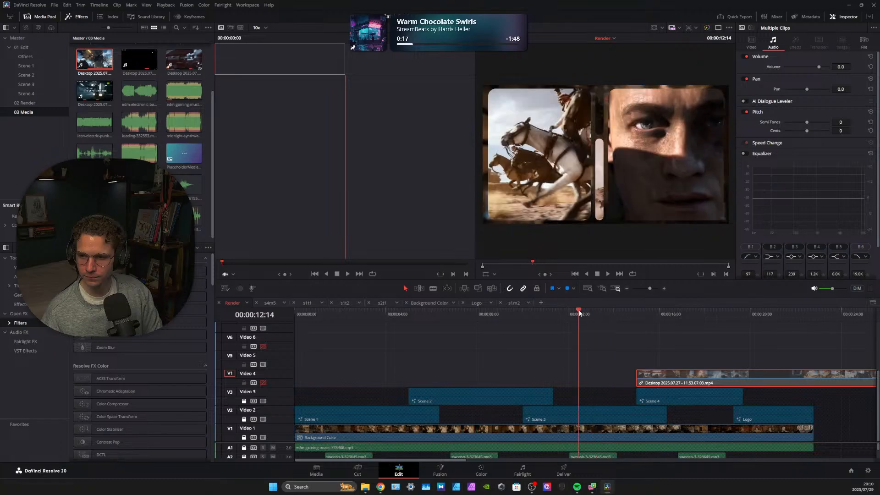
{"action": "left_click", "coordinate": [570, 312]}
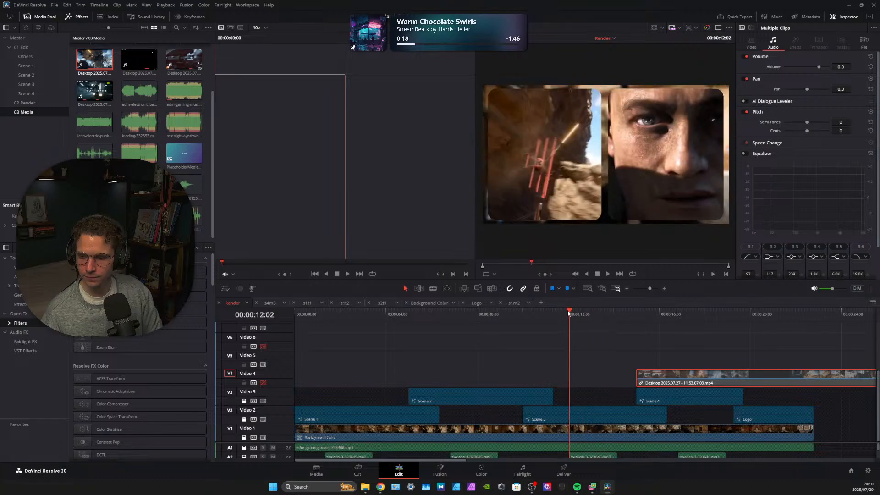
{"action": "left_click", "coordinate": [566, 312]}
{"action": "left_click", "coordinate": [557, 312]}
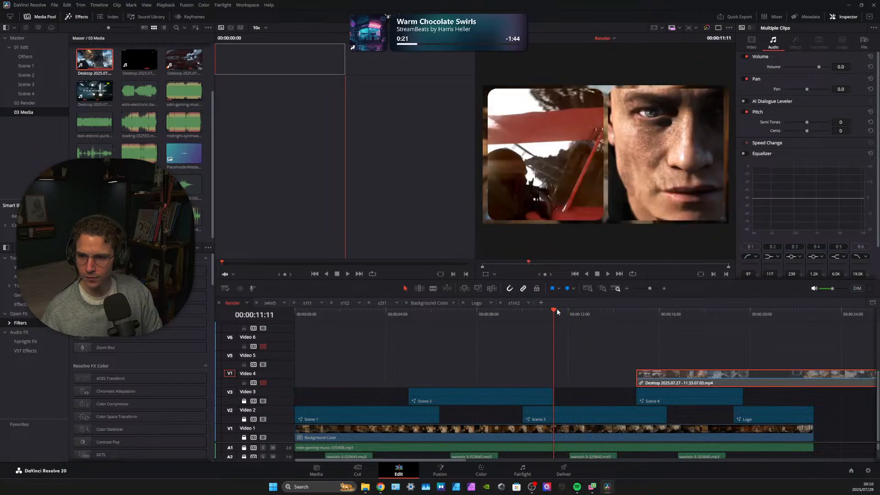
{"action": "left_click", "coordinate": [550, 311]}
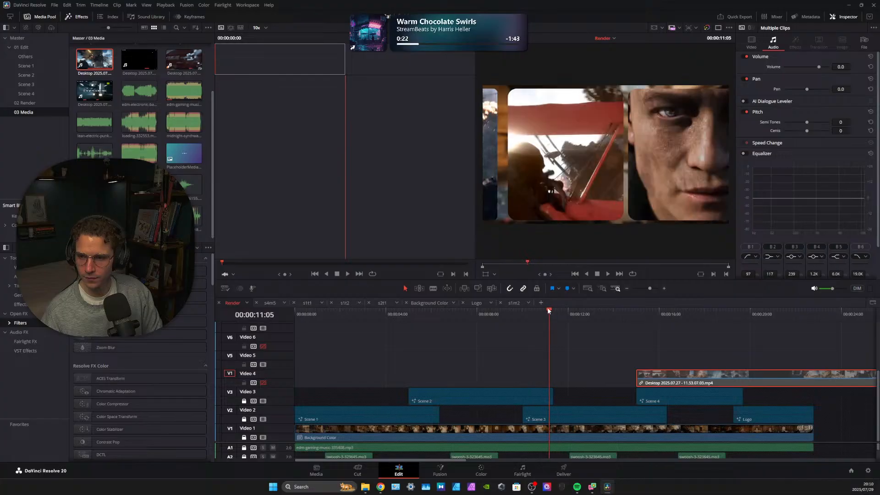
{"action": "left_click_drag", "start_coordinate": [695, 379], "coordinate": [608, 379]}
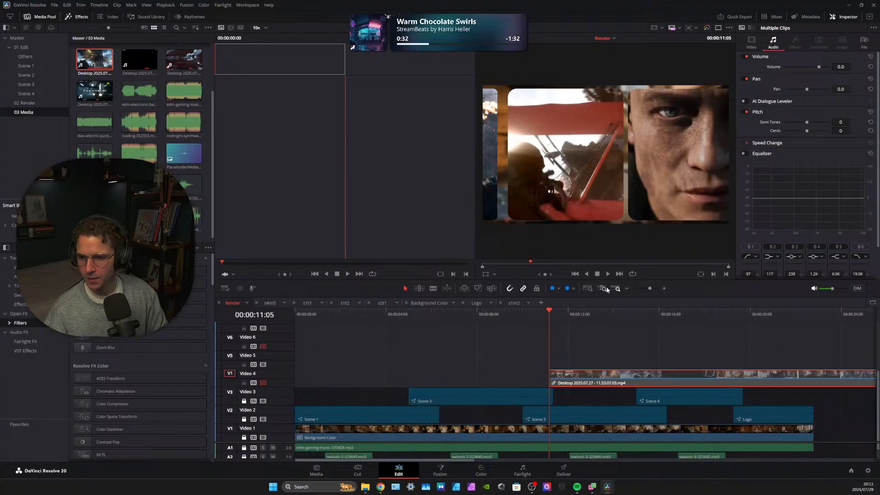
{"action": "left_click", "coordinate": [607, 274]}
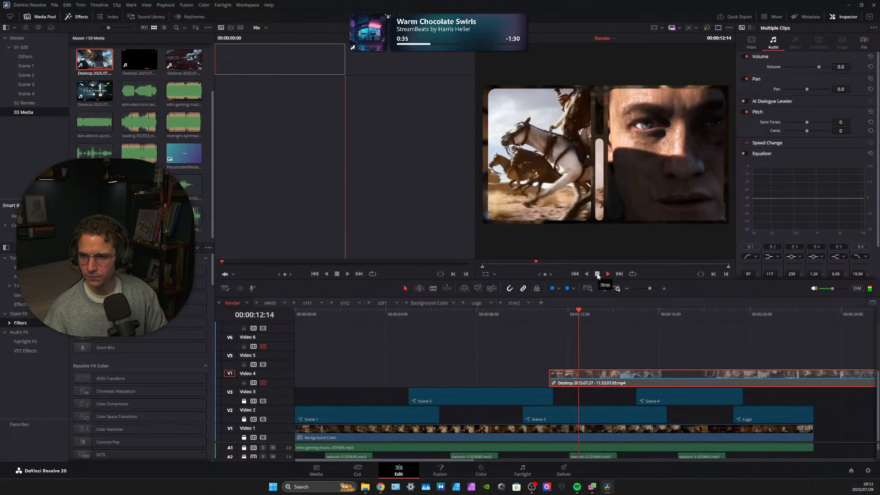
Move the linked 11.53.07.03 clip to Scene 3's start at 00:00:10:00 and play back the section
{"action": "left_click_drag", "start_coordinate": [650, 385], "coordinate": [620, 387]}
{"action": "left_click_drag", "start_coordinate": [534, 312], "coordinate": [524, 312]}
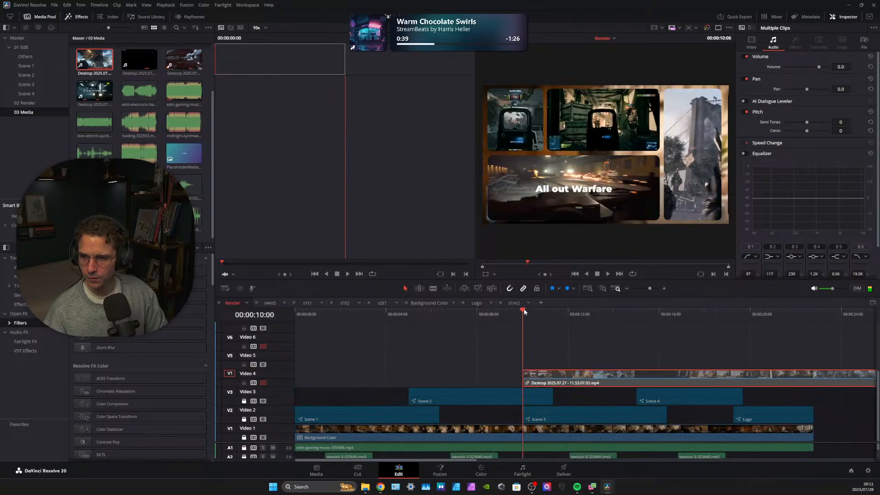
{"action": "key", "text": "space"}
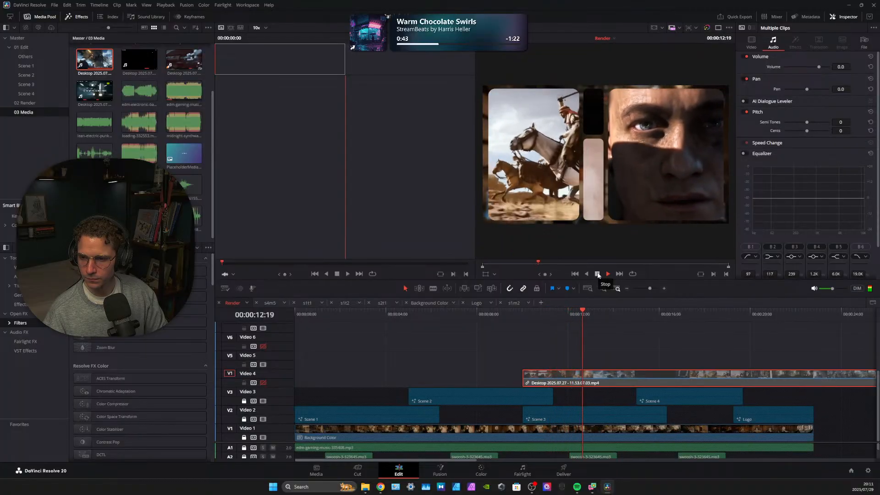
{"action": "left_click", "coordinate": [598, 274]}
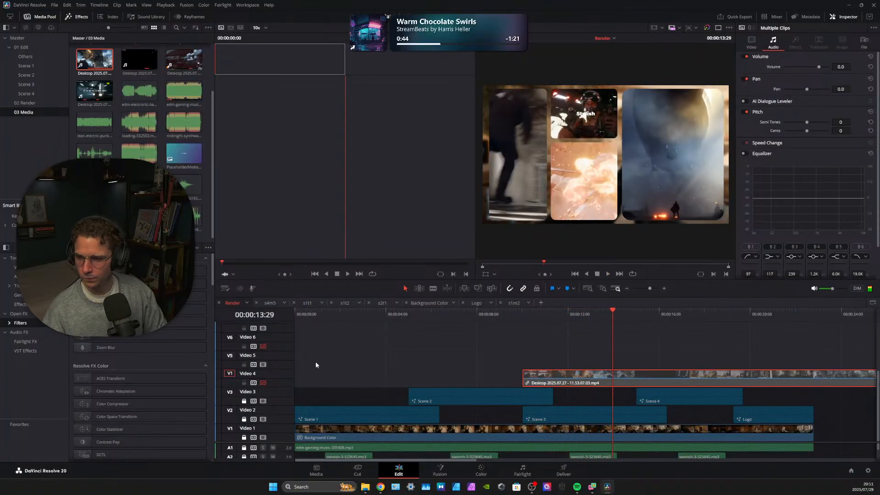
Compare the Video 4 footage with Scene 3's biplane panel at 00:00:11:11 by alternately showing and hiding the track
{"action": "left_click", "coordinate": [262, 383]}
{"action": "mouse_move", "coordinate": [546, 310]}
{"action": "left_mouse_down"}
{"action": "mouse_move", "coordinate": [527, 310]}
{"action": "mouse_move", "coordinate": [602, 306]}
{"action": "mouse_move", "coordinate": [555, 305]}
{"action": "left_mouse_up"}
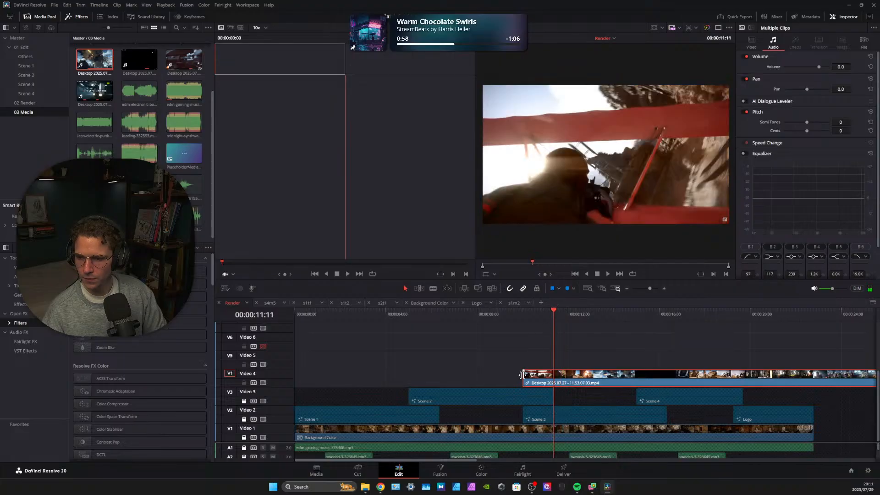
{"action": "left_click", "coordinate": [537, 311]}
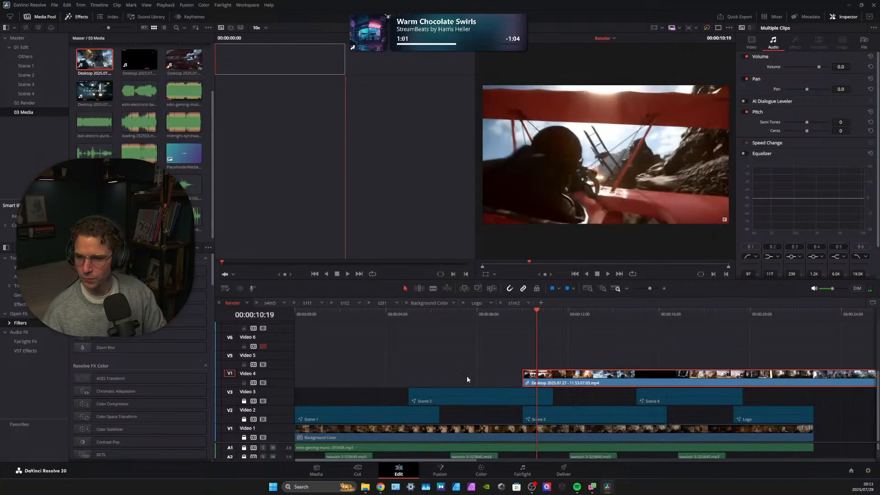
{"action": "left_click", "coordinate": [263, 382]}
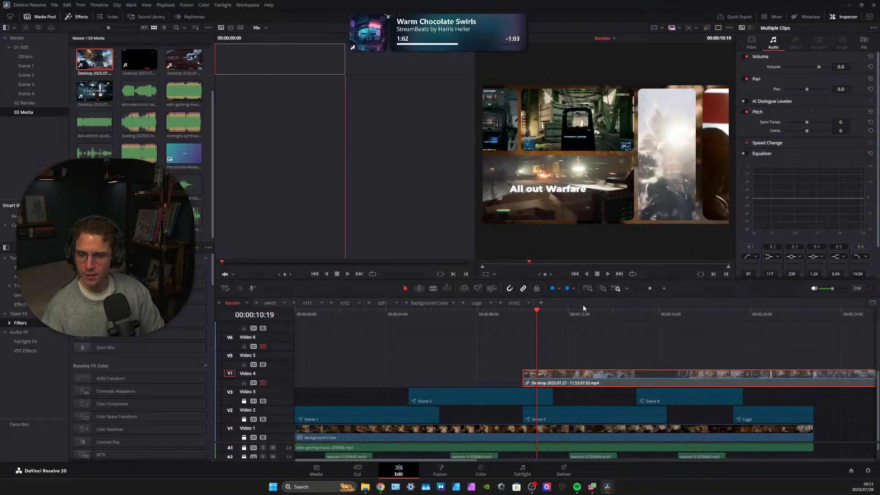
{"action": "left_click", "coordinate": [608, 274]}
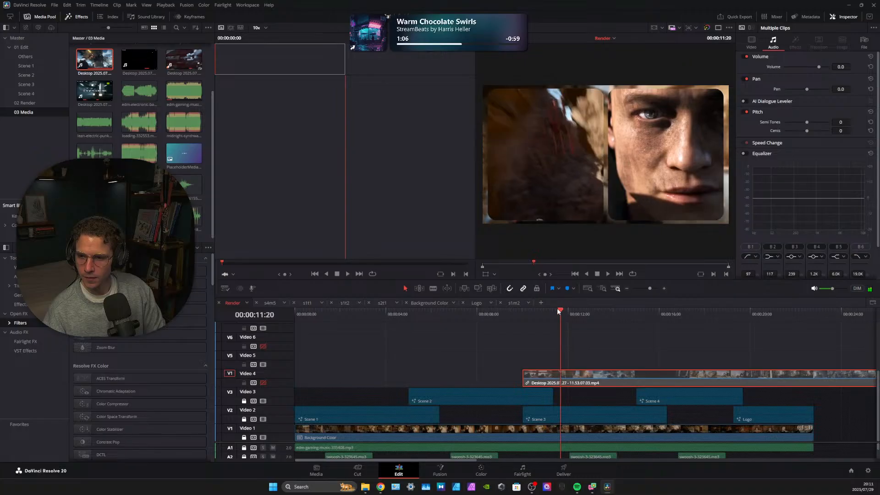
{"action": "left_click_drag", "start_coordinate": [560, 312], "coordinate": [554, 310]}
{"action": "left_click", "coordinate": [263, 383]}
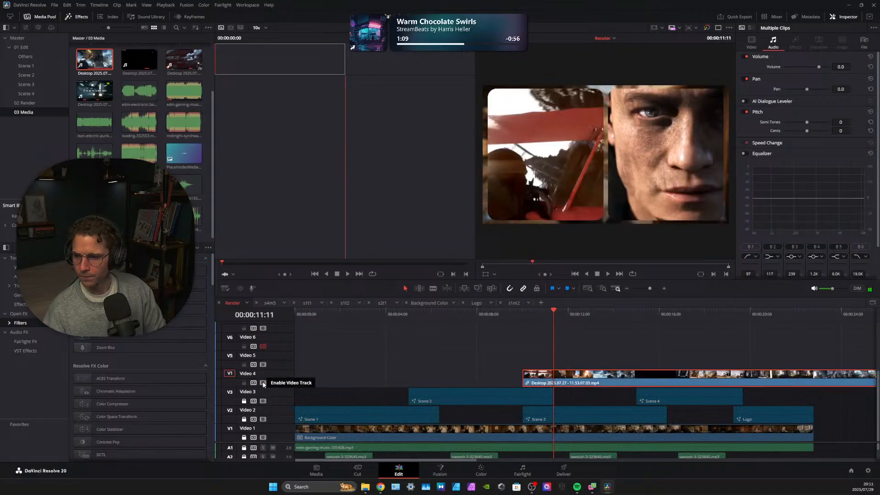
{"action": "left_click", "coordinate": [264, 383]}
{"action": "left_click", "coordinate": [265, 383]}
{"action": "left_click", "coordinate": [265, 384]}
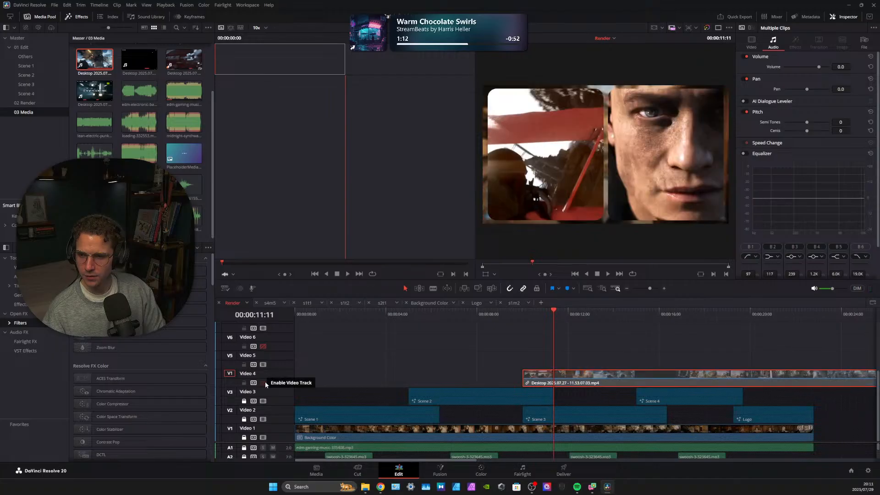
{"action": "left_click", "coordinate": [265, 384]}
Split the linked 11.53.07.03 clip at 00:00:11:11 and delete the part before the cut
{"action": "left_click", "coordinate": [433, 289]}
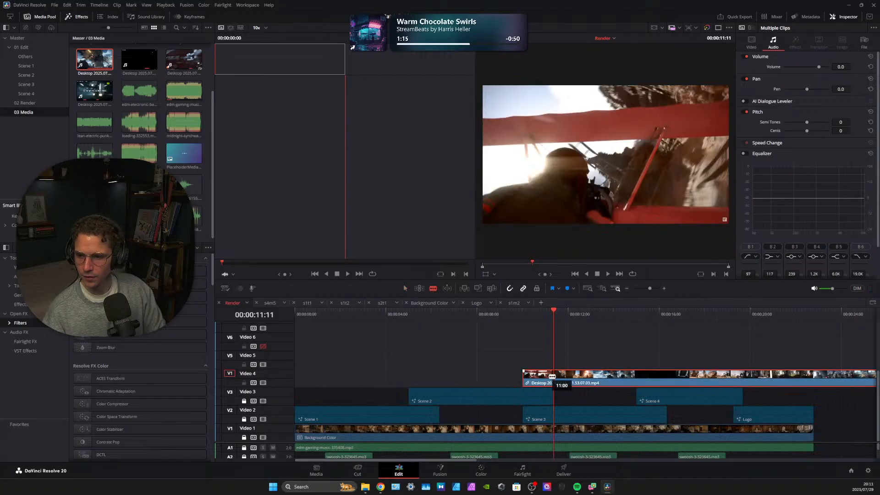
{"action": "left_click", "coordinate": [555, 380]}
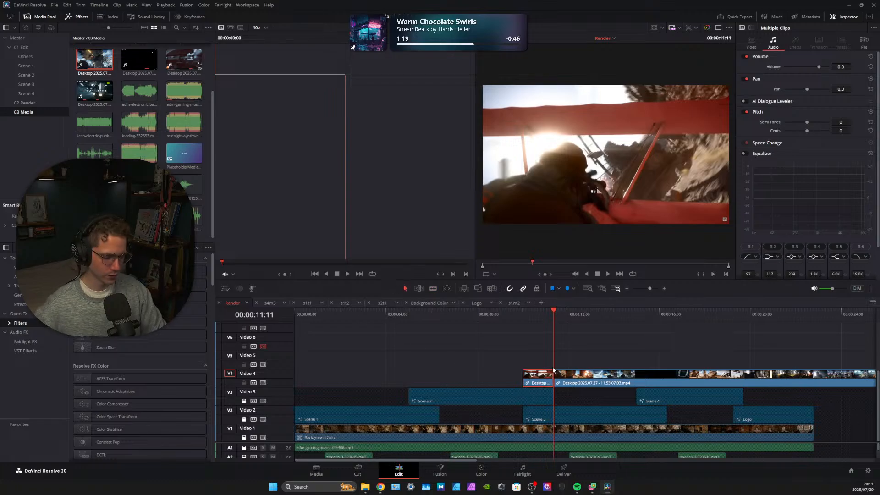
{"action": "key", "text": "BackSpace"}
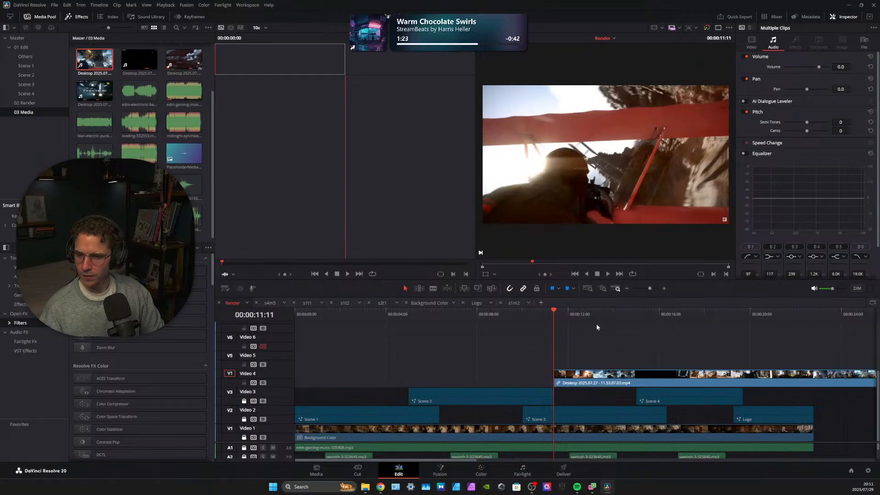
Disable Video 4, play back Scene 3 with the trimmed audio, and return the playhead to 00:00:11:11
{"action": "left_click", "coordinate": [263, 383]}
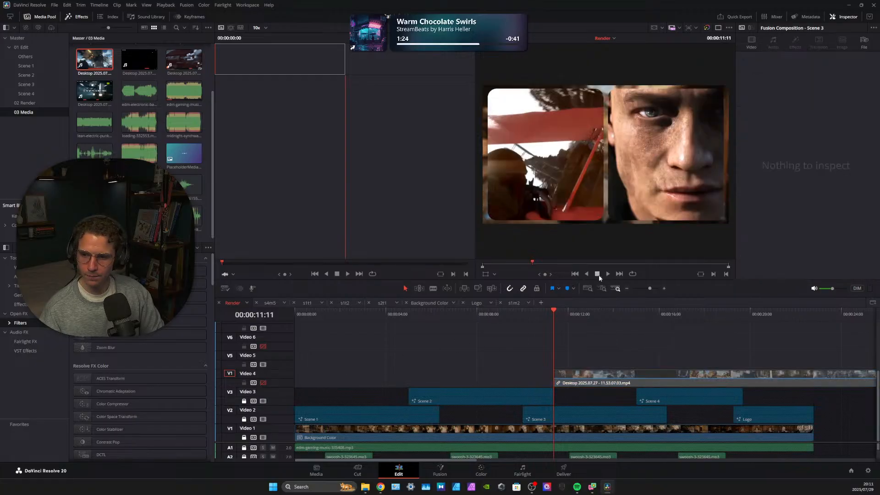
{"action": "left_click", "coordinate": [608, 274]}
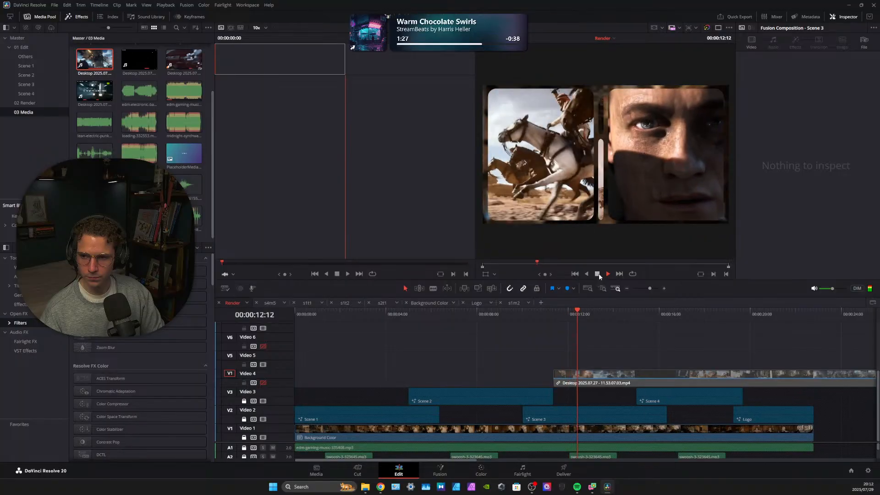
{"action": "left_click_drag", "start_coordinate": [603, 311], "coordinate": [555, 311]}
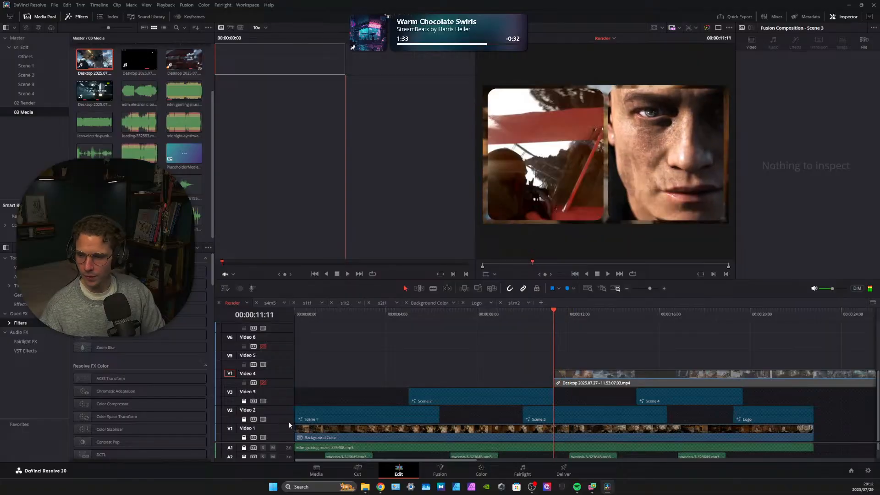
Mute the music on track A1 and play back Scene 3 from 00:00:11:11
{"action": "scroll", "coordinate": [545, 447], "scroll_direction": "down", "scroll_amount": 5}
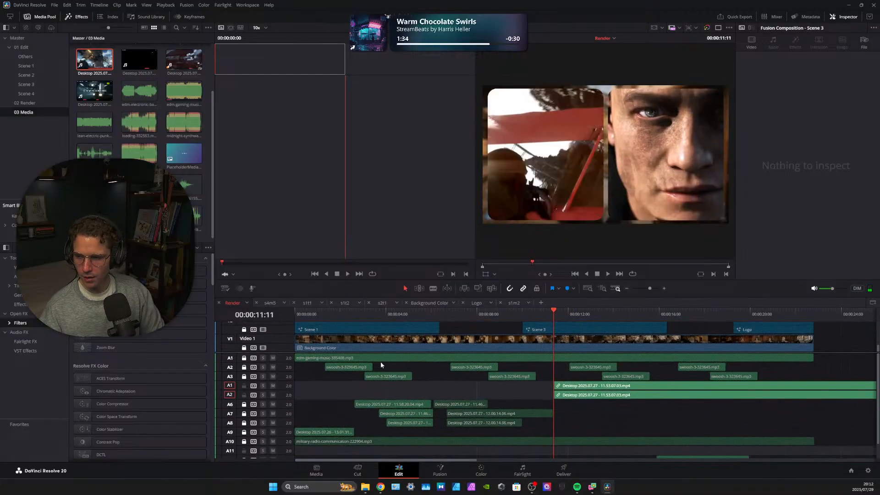
{"action": "left_click", "coordinate": [273, 358]}
{"action": "scroll", "coordinate": [534, 352], "scroll_direction": "up", "scroll_amount": 5}
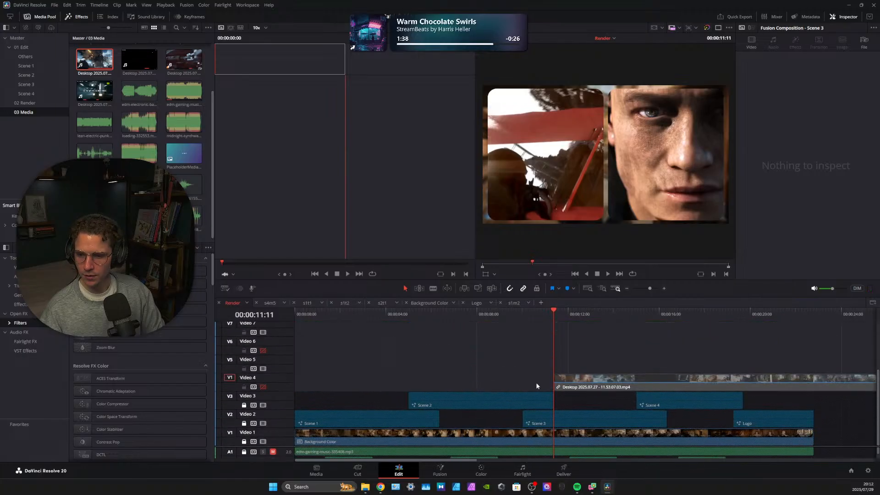
{"action": "left_click", "coordinate": [605, 274]}
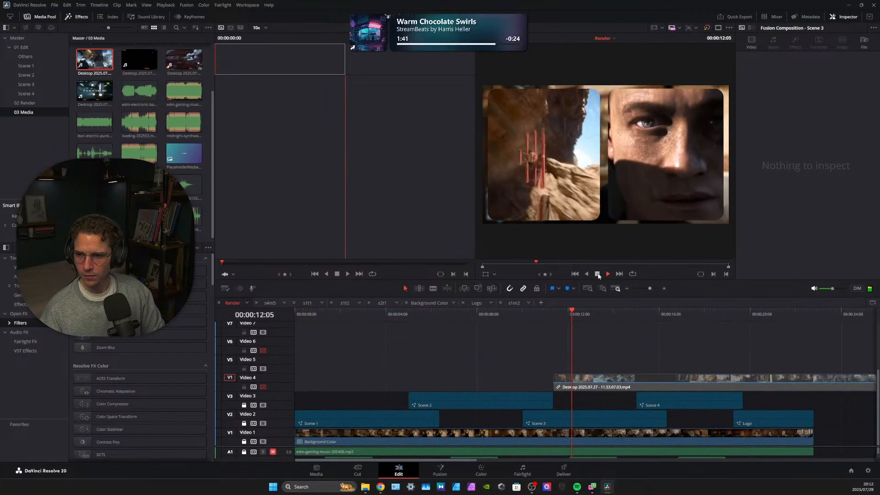
Scrub Scene 3 from 00:00:11:11 to 00:00:12:08 and compare its horse panel with the Video 4 footage by showing and hiding that track
{"action": "left_click_drag", "start_coordinate": [593, 310], "coordinate": [554, 310]}
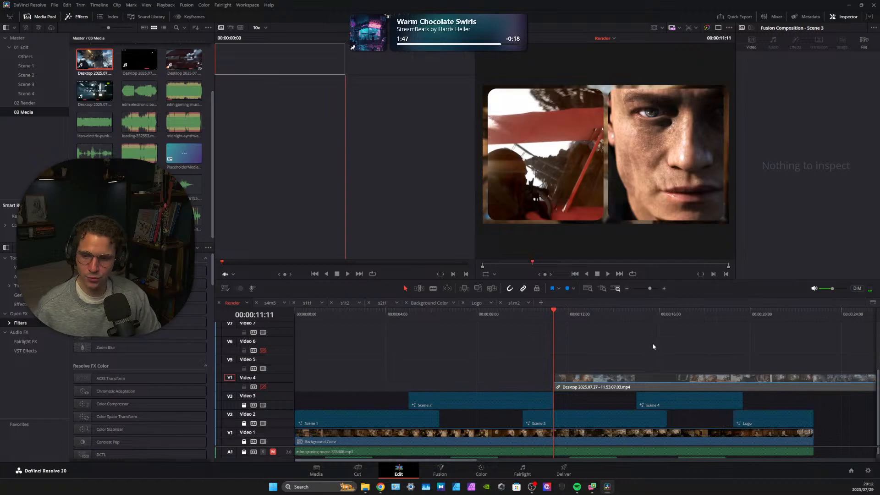
{"action": "left_click", "coordinate": [558, 310]}
{"action": "left_click_drag", "start_coordinate": [558, 309], "coordinate": [575, 310]}
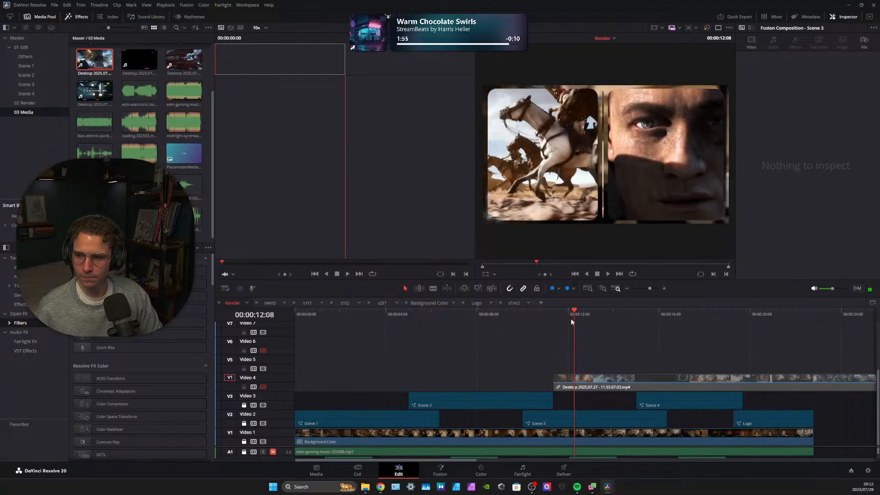
{"action": "left_click", "coordinate": [264, 387]}
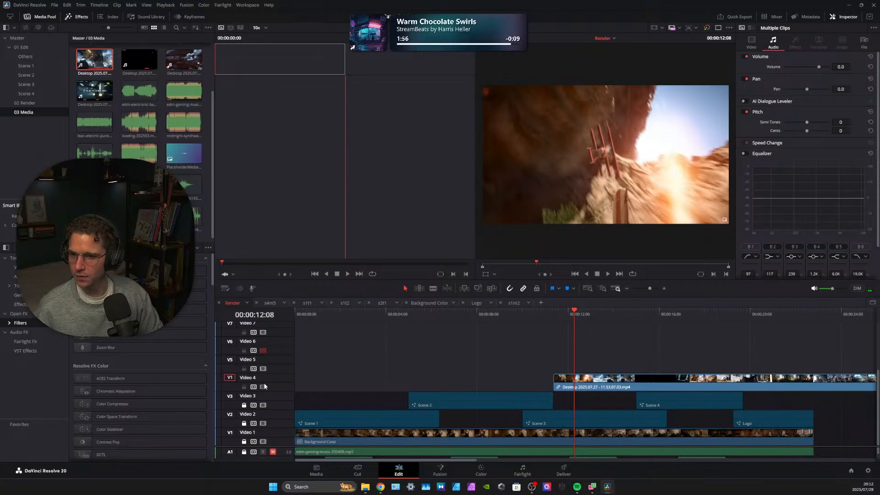
{"action": "left_click", "coordinate": [263, 387]}
Split the linked 11.53.07.03 clip on Video 4 at 00:00:12:10, where Scene 3 changes from the biplane to the horses
{"action": "left_click_drag", "start_coordinate": [574, 310], "coordinate": [577, 310]}
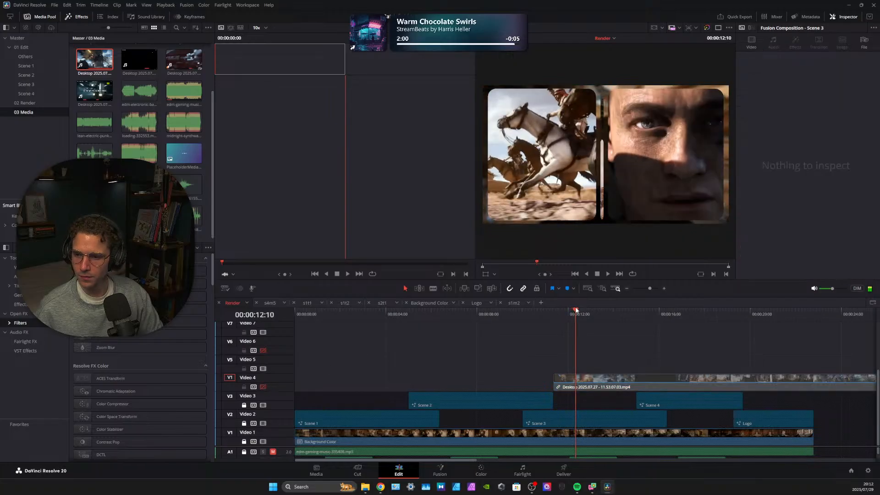
{"action": "left_click", "coordinate": [434, 288]}
{"action": "left_click", "coordinate": [578, 378]}
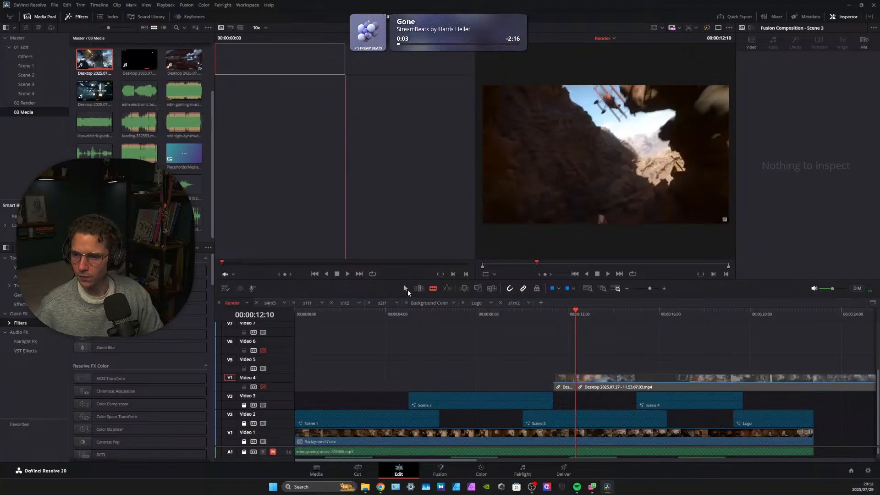
{"action": "left_click", "coordinate": [624, 377]}
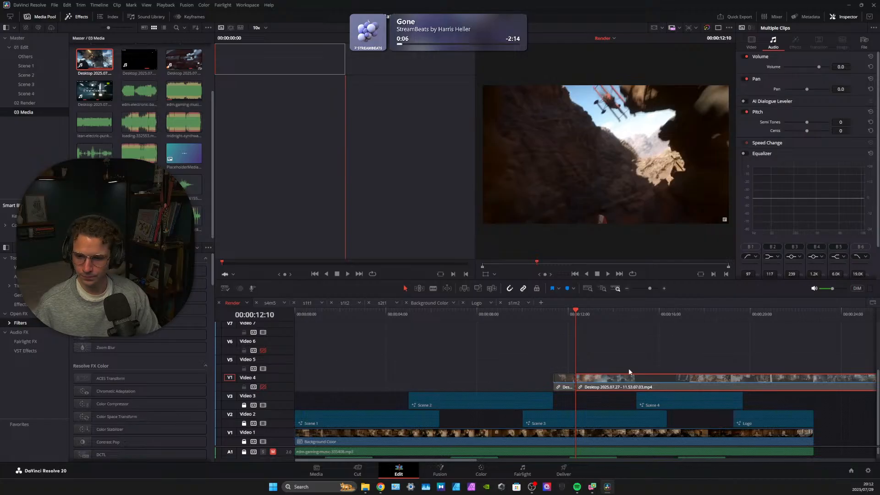
{"action": "left_click", "coordinate": [566, 350]}
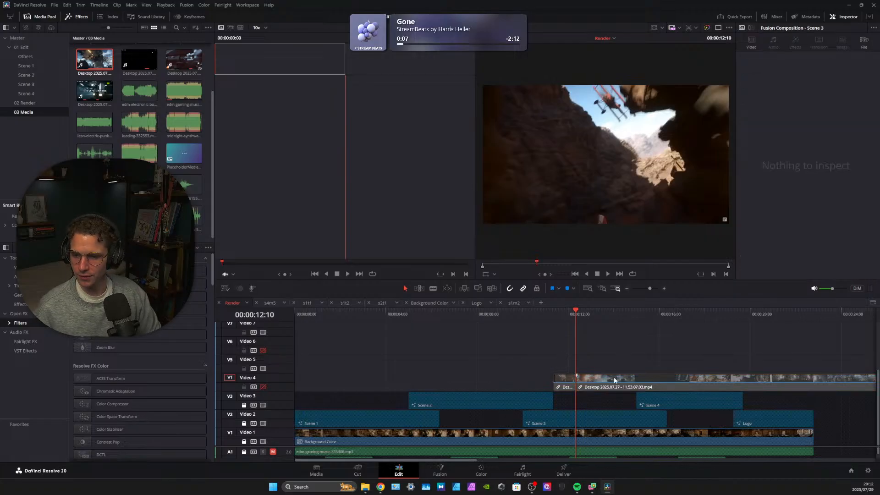
Show Video 4, find the start of the galloping-horses shot in the source footage, and split the clip there at 00:00:18:13
{"action": "left_click", "coordinate": [614, 310]}
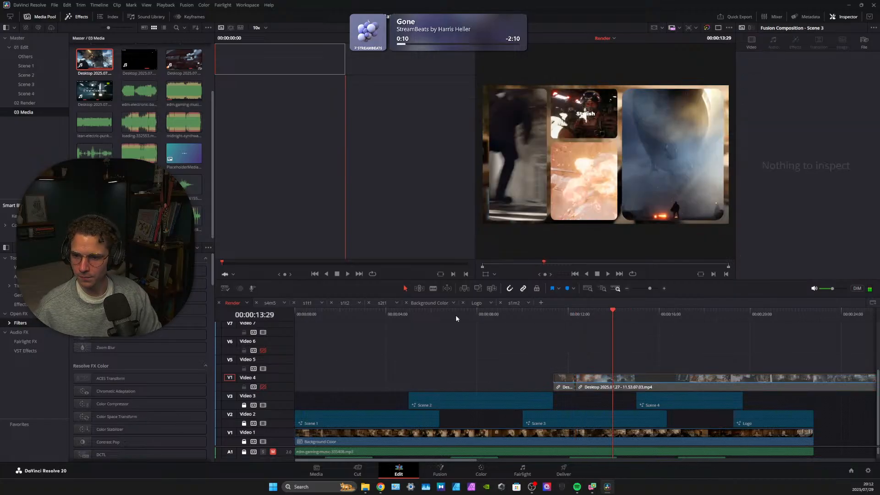
{"action": "left_click", "coordinate": [262, 387]}
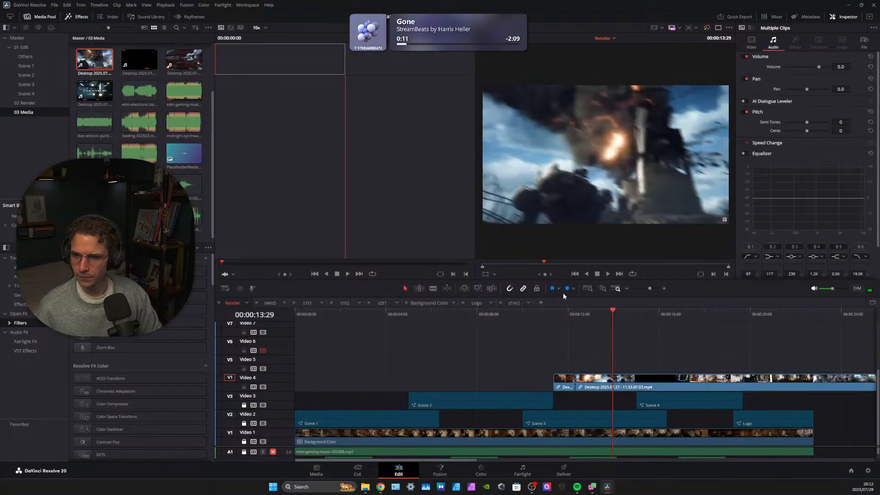
{"action": "left_click", "coordinate": [641, 311]}
{"action": "left_click_drag", "start_coordinate": [667, 310], "coordinate": [624, 310]}
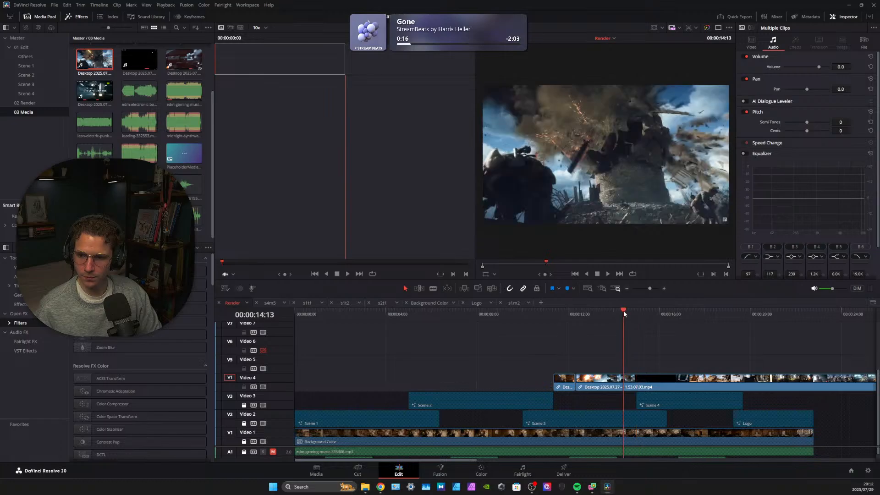
{"action": "left_click", "coordinate": [703, 310]}
{"action": "left_click", "coordinate": [728, 312]}
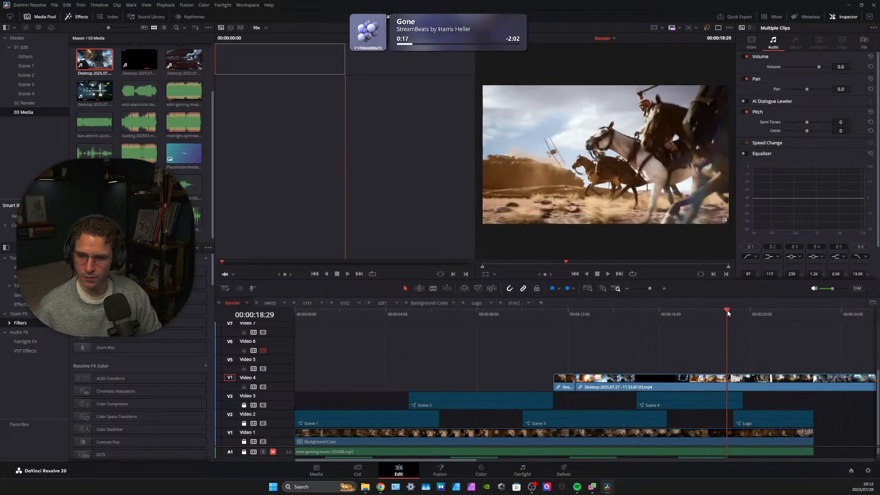
{"action": "left_click_drag", "start_coordinate": [727, 311], "coordinate": [715, 311]}
{"action": "left_click", "coordinate": [436, 288]}
{"action": "left_click", "coordinate": [716, 379]}
Delete the unused section between the two cuts and move the horse footage back to start at 00:00:12:10, directly after the biplane piece
{"action": "left_click", "coordinate": [636, 383]}
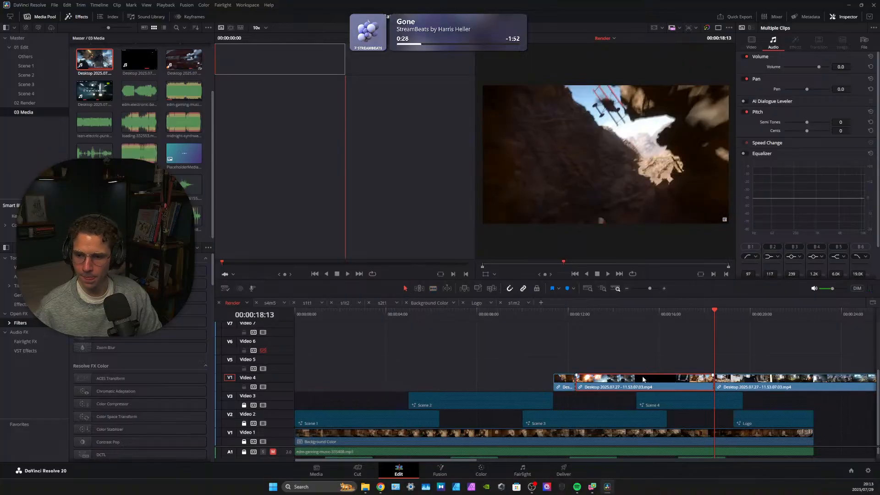
{"action": "key", "text": "Delete"}
{"action": "left_click", "coordinate": [740, 385]}
{"action": "left_click_drag", "start_coordinate": [740, 384], "coordinate": [602, 384]}
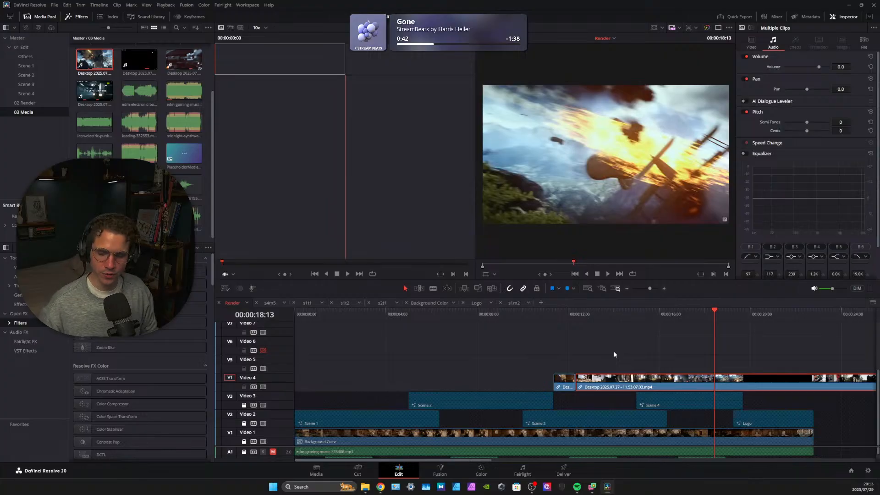
Disable Video 5 and play the Video 4 footage from 00:00:12:02 to check the transition from the biplane to the horses
{"action": "left_click", "coordinate": [557, 312]}
{"action": "left_click_drag", "start_coordinate": [557, 312], "coordinate": [576, 313]}
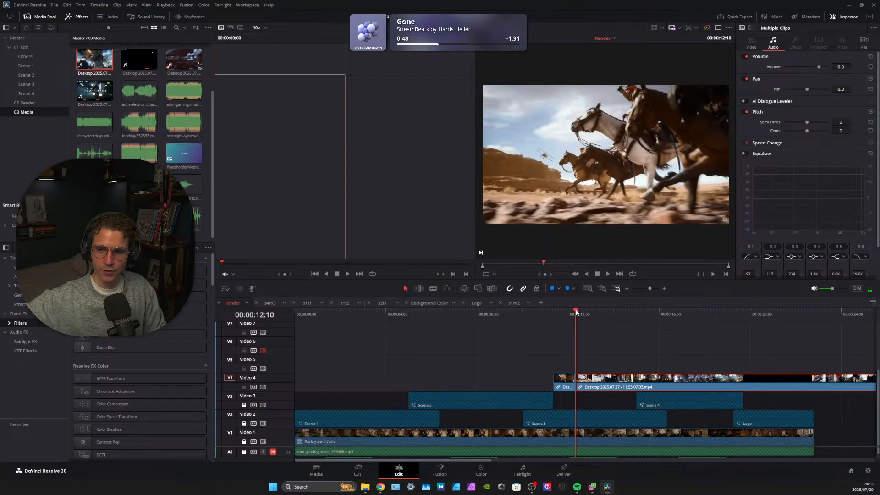
{"action": "left_click_drag", "start_coordinate": [576, 309], "coordinate": [570, 311]}
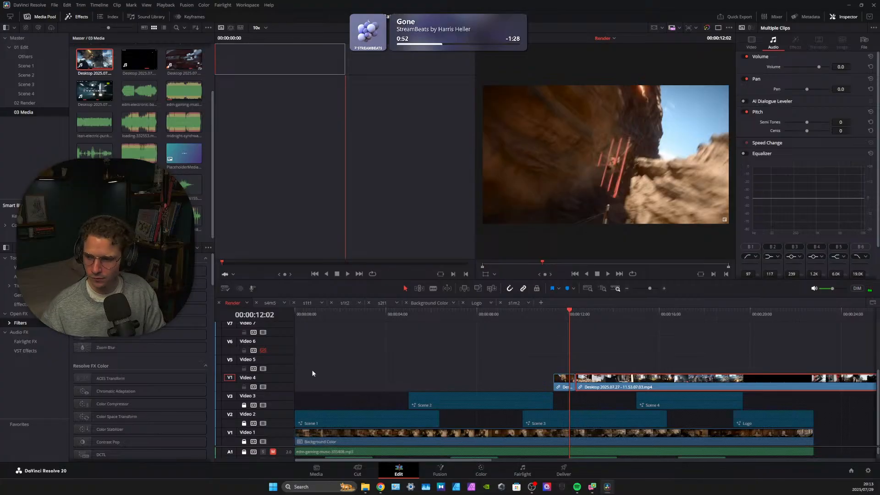
{"action": "left_click", "coordinate": [263, 368]}
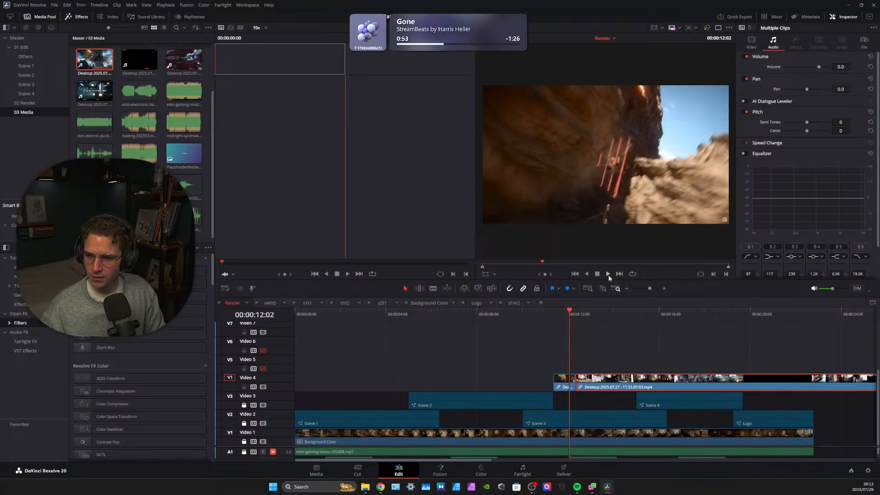
{"action": "left_click", "coordinate": [608, 274]}
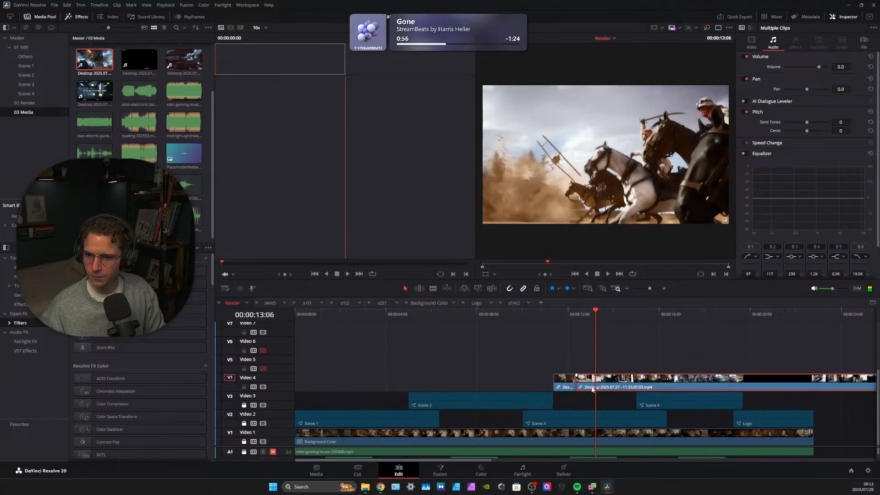
Hide Video 4 to play back Scene 3 with the horse audio, and show it again to inspect the source footage around 00:00:14:22
{"action": "left_click", "coordinate": [264, 387]}
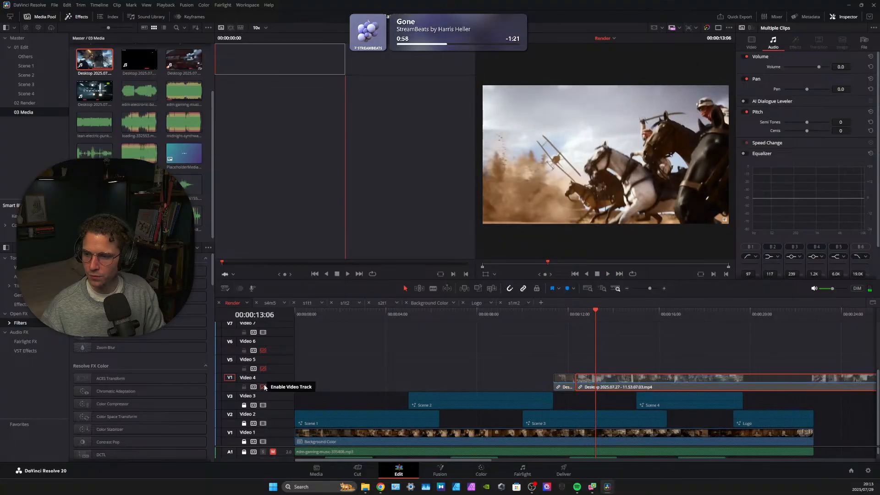
{"action": "left_click", "coordinate": [560, 309]}
{"action": "left_click", "coordinate": [608, 274]}
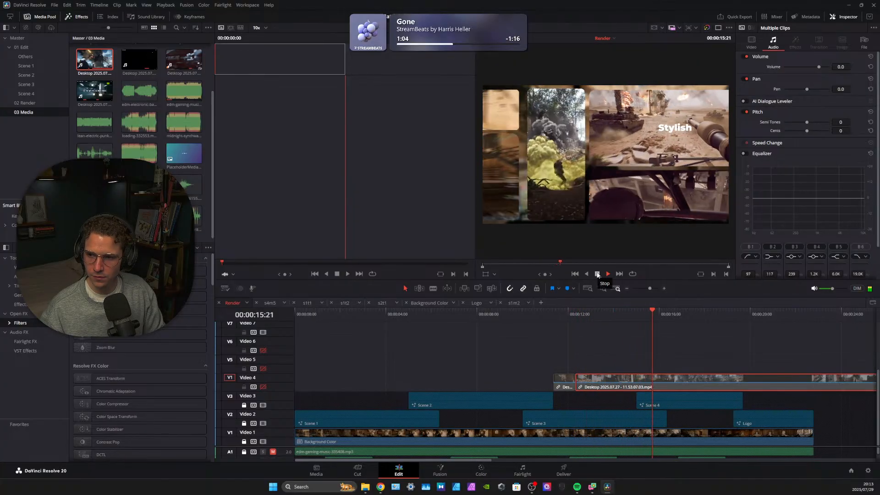
{"action": "left_click", "coordinate": [598, 274]}
{"action": "left_click", "coordinate": [259, 386]}
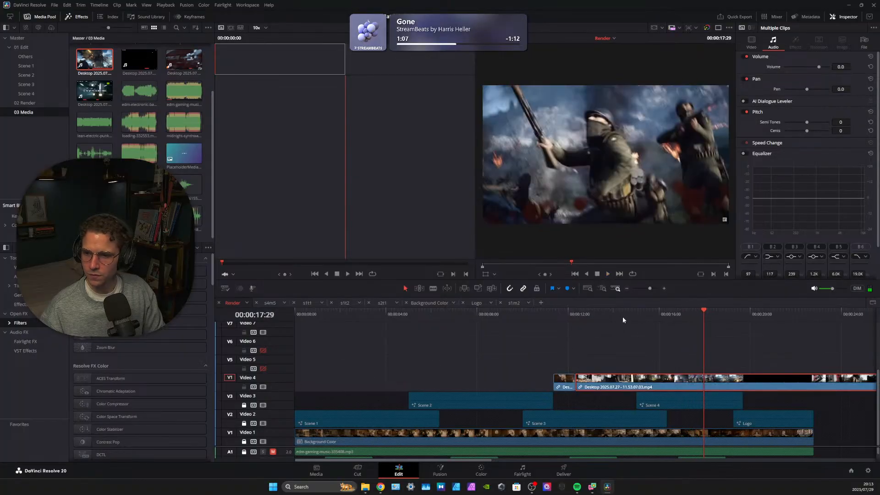
{"action": "mouse_move", "coordinate": [620, 312]}
{"action": "left_mouse_down"}
{"action": "mouse_move", "coordinate": [605, 311]}
{"action": "mouse_move", "coordinate": [631, 304]}
{"action": "left_mouse_up"}
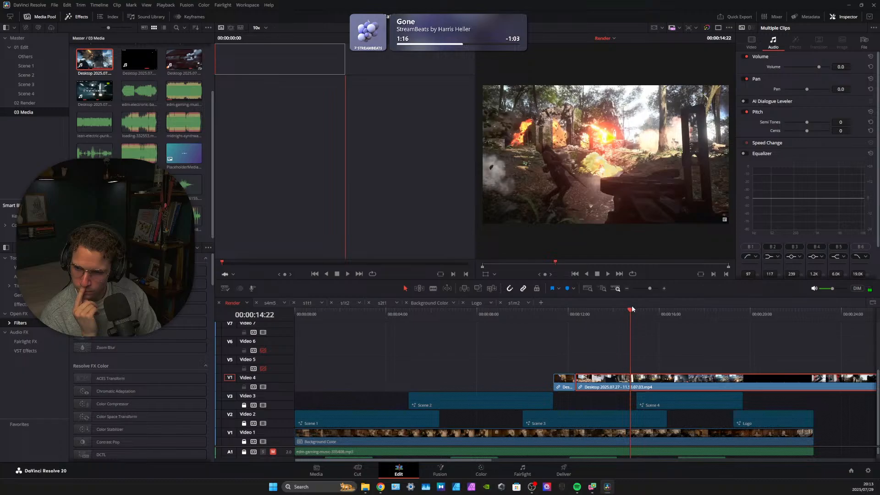
Disable Video 5 and Video 4 and play back the composition from 00:00:11:11 with the source audio while the music is muted
{"action": "left_click", "coordinate": [553, 311]}
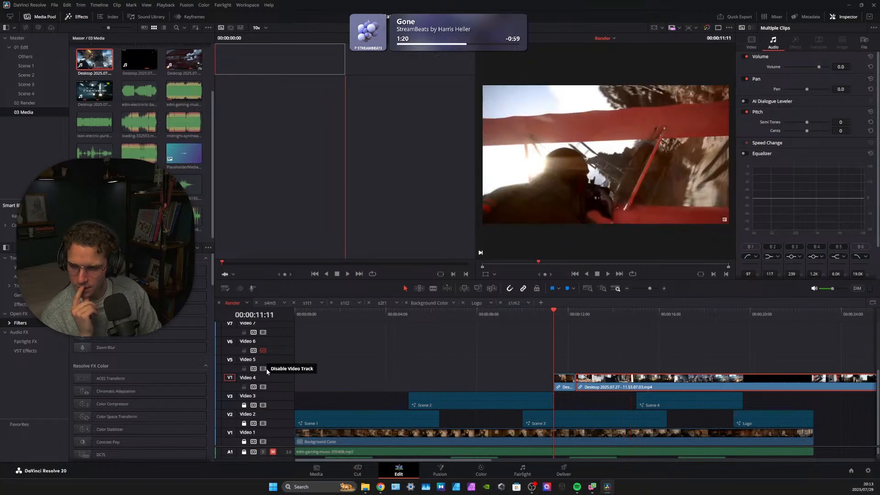
{"action": "left_click", "coordinate": [263, 368]}
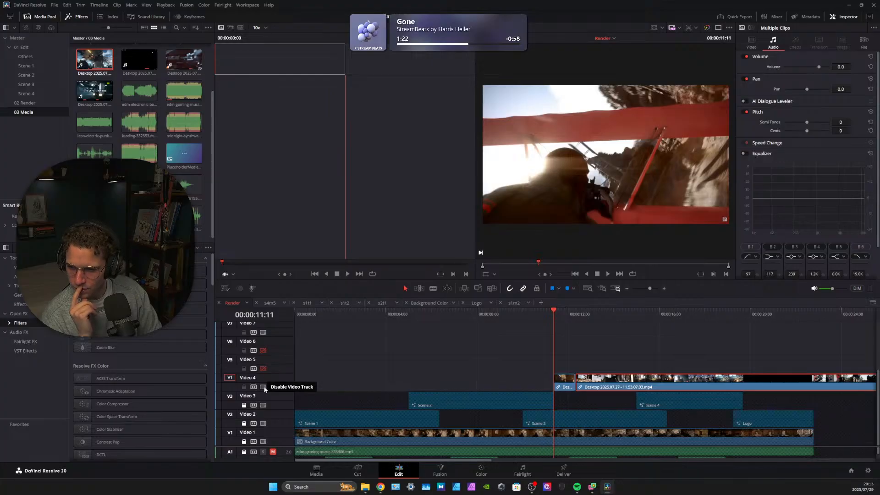
{"action": "left_click", "coordinate": [263, 387]}
{"action": "left_click", "coordinate": [608, 274]}
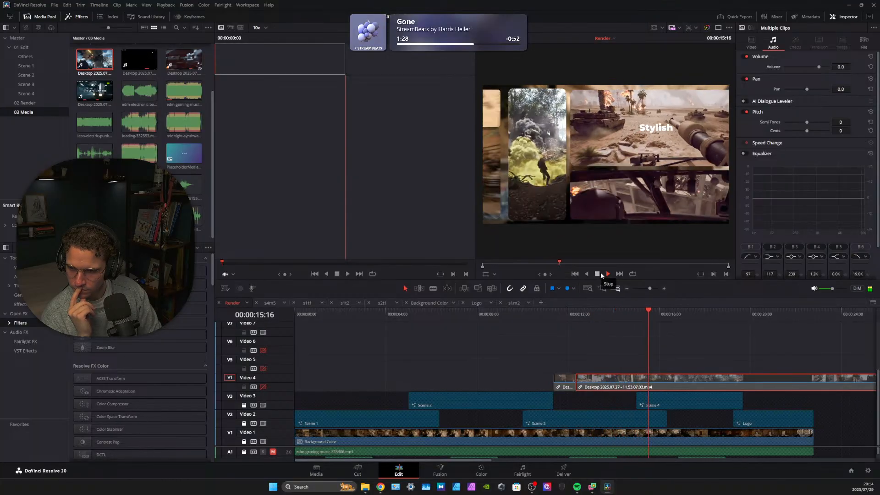
{"action": "left_click", "coordinate": [597, 274]}
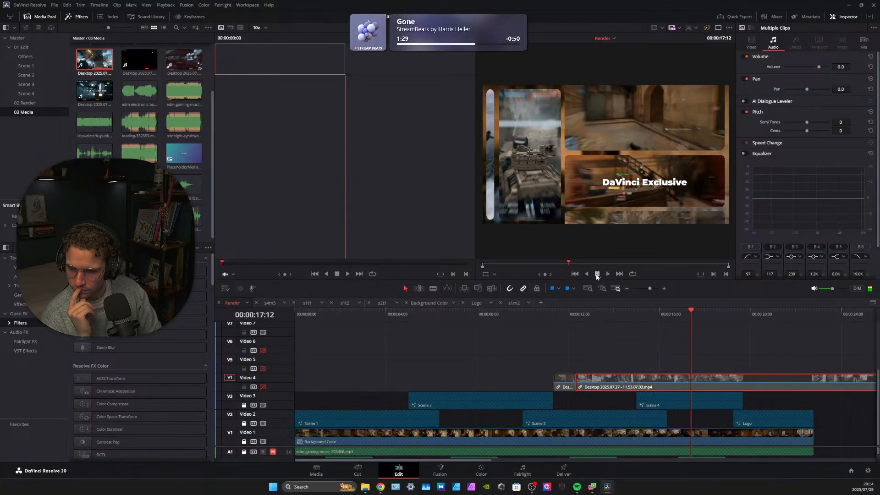
Unmute the music on track A1 and play back the composition from 00:00:11:11 to judge the source audio against it
{"action": "left_click", "coordinate": [587, 315]}
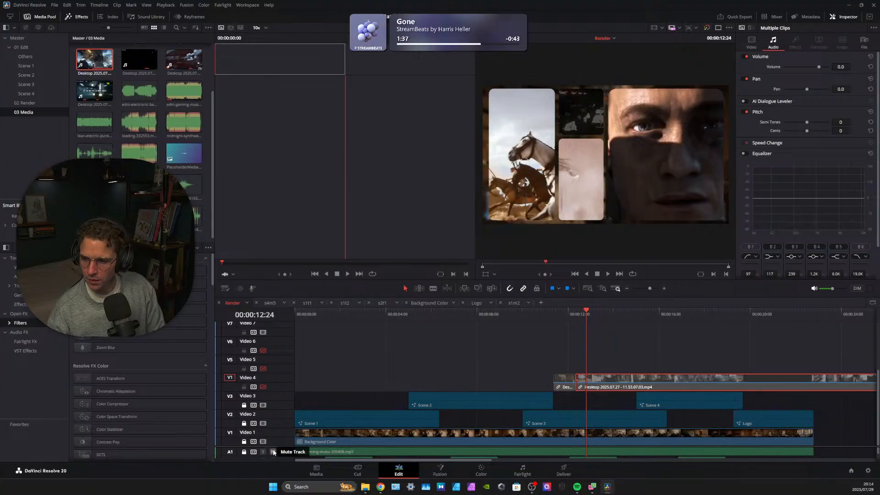
{"action": "left_click_drag", "start_coordinate": [587, 312], "coordinate": [554, 311]}
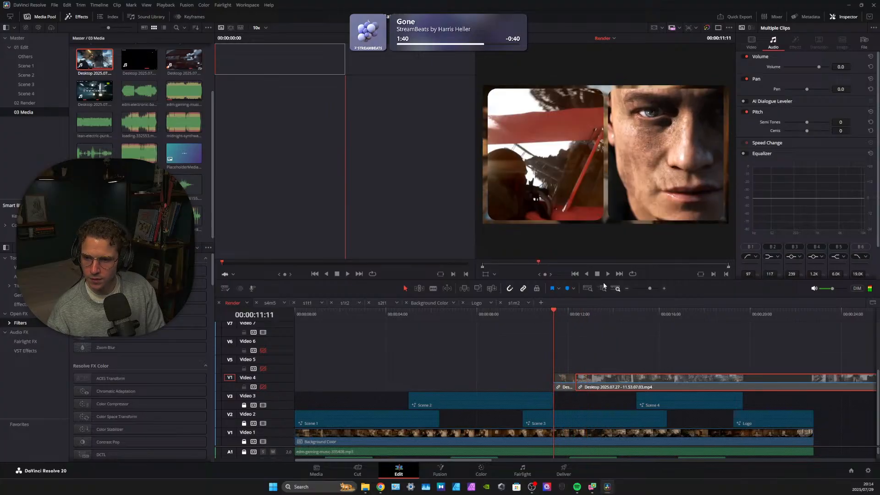
{"action": "left_click", "coordinate": [608, 273]}
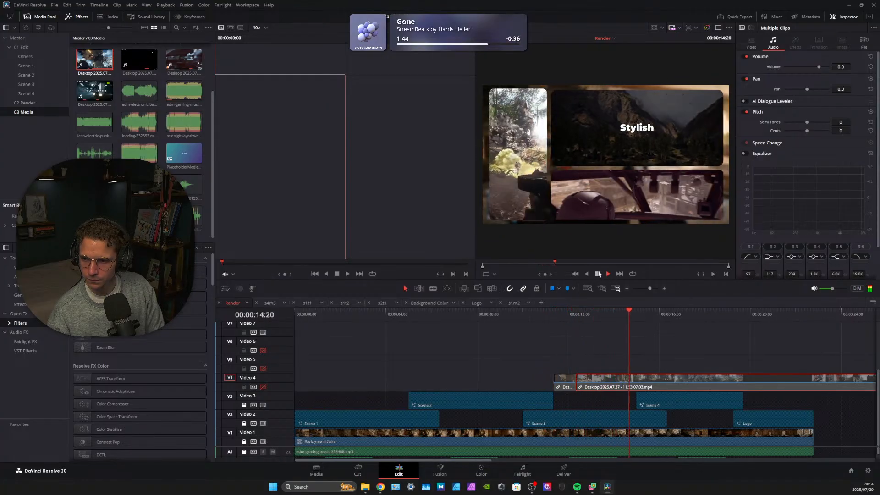
{"action": "key", "text": "space"}
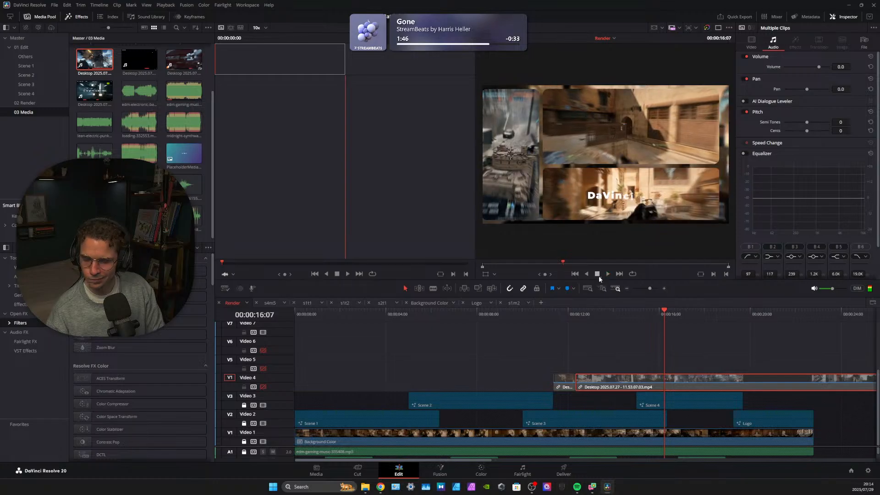
Mute the music on track A1, enable Video 4, and play the source footage from 00:00:13:00 to find where the horse clip ends
{"action": "left_click", "coordinate": [658, 311]}
{"action": "left_click_drag", "start_coordinate": [659, 311], "coordinate": [602, 310]}
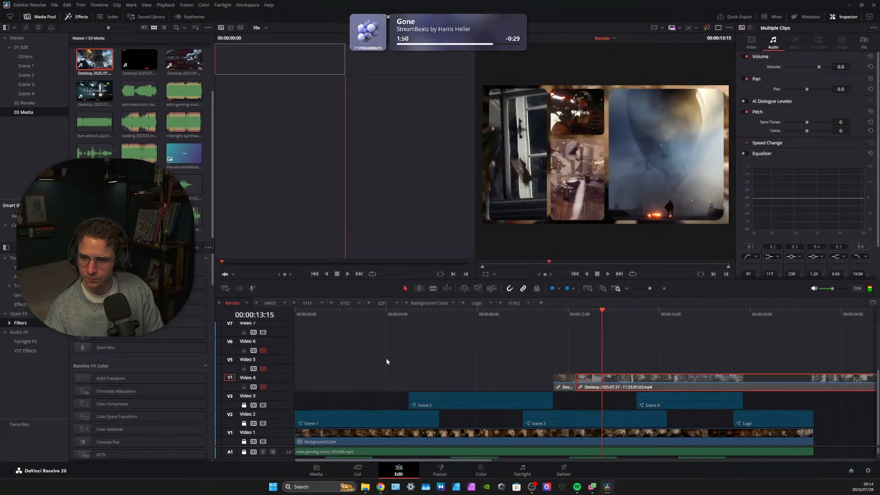
{"action": "left_click", "coordinate": [272, 451]}
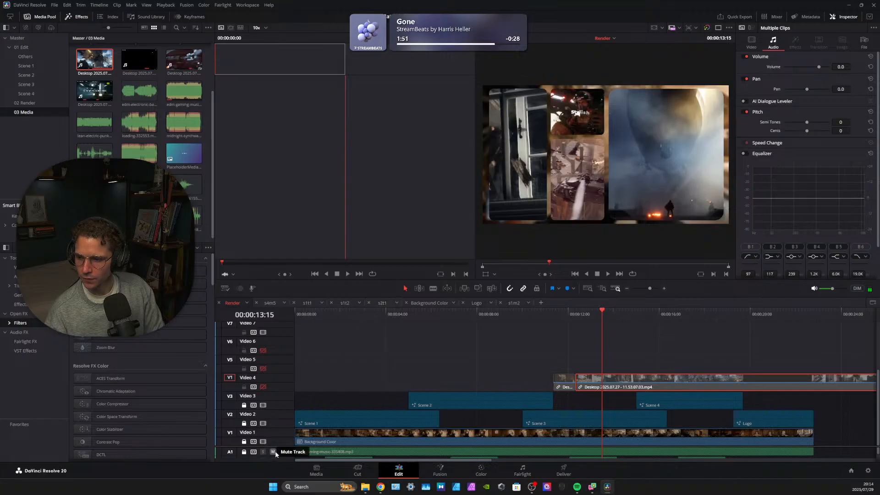
{"action": "left_click", "coordinate": [263, 387]}
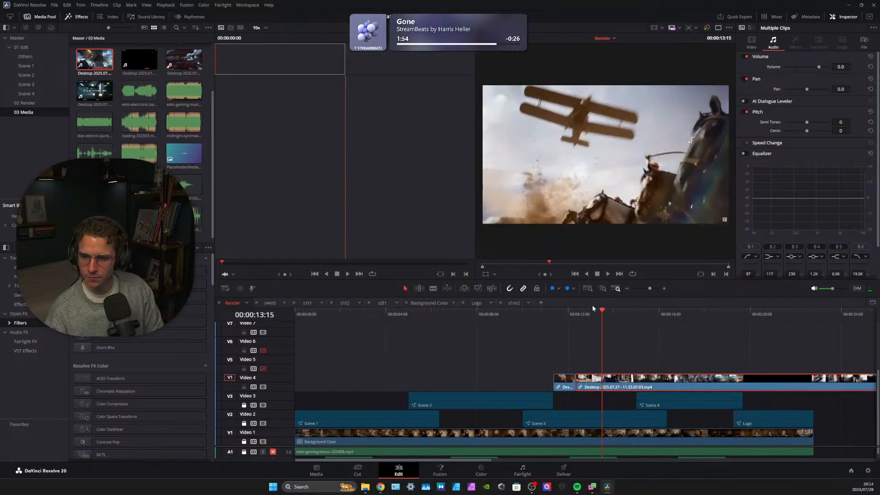
{"action": "left_click_drag", "start_coordinate": [603, 310], "coordinate": [591, 311]}
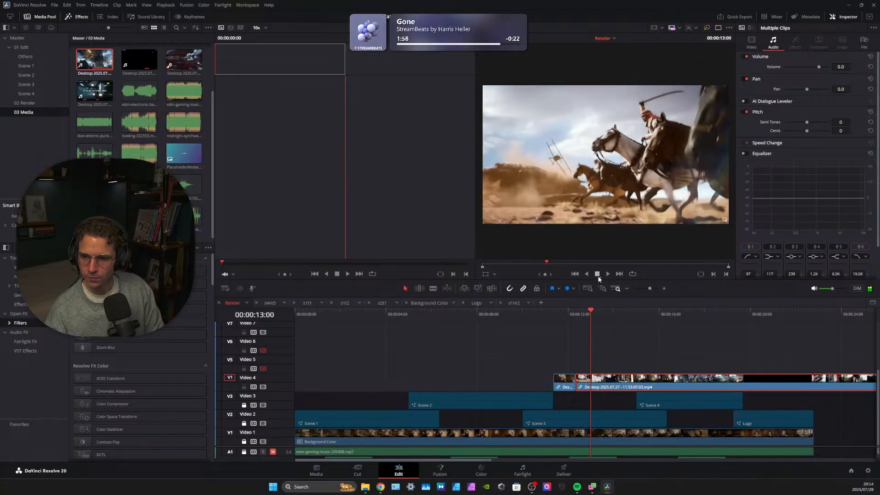
{"action": "key", "text": "space"}
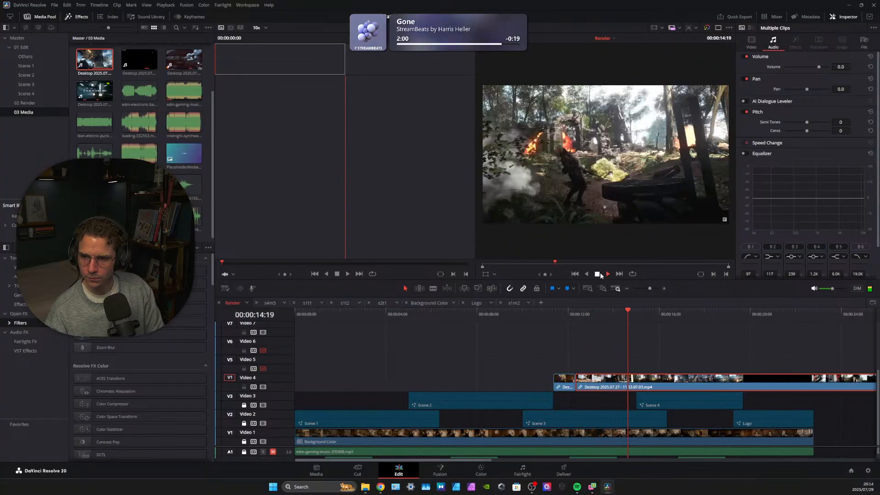
{"action": "left_click", "coordinate": [598, 274]}
Split the Video 4 source footage at 00:00:14:17, at the end of the horse section
{"action": "left_click", "coordinate": [627, 312]}
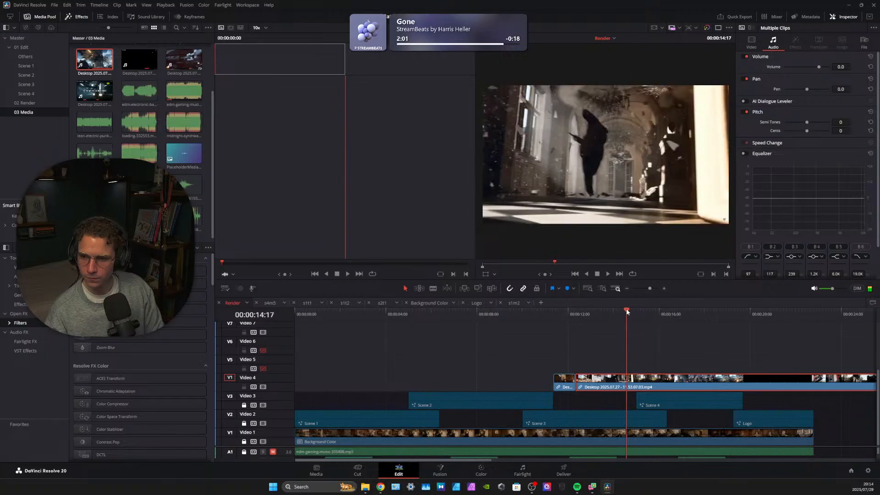
{"action": "left_click", "coordinate": [431, 288]}
{"action": "left_click", "coordinate": [627, 381]}
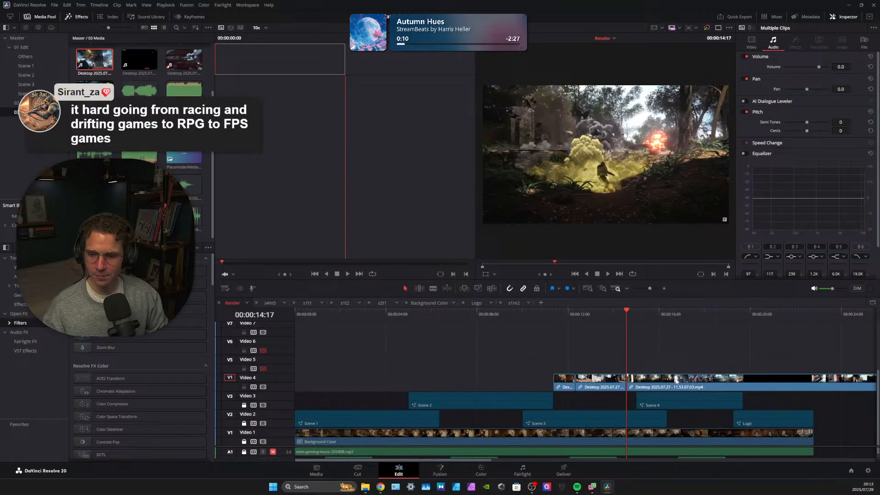
Play through the Video 4 footage that follows the cut at 00:00:14:17, and delete that remaining clip with its audio
{"action": "left_click", "coordinate": [642, 314]}
{"action": "left_click_drag", "start_coordinate": [642, 314], "coordinate": [680, 311]}
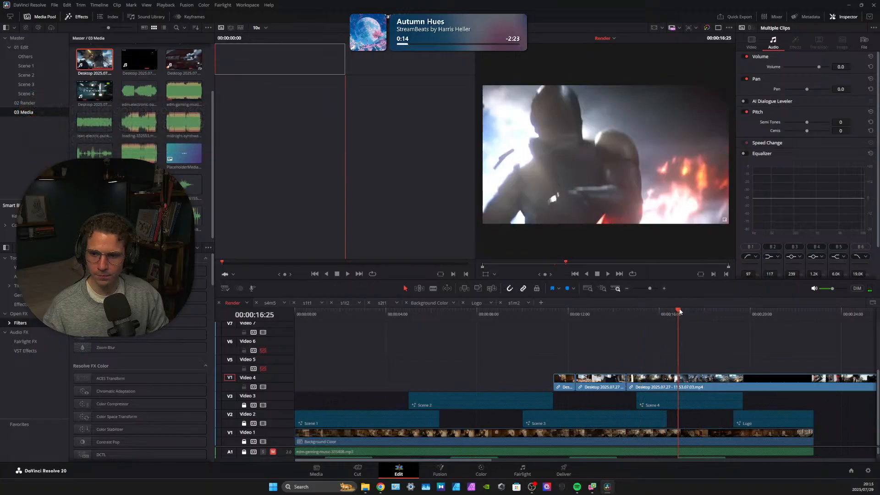
{"action": "left_click", "coordinate": [608, 274]}
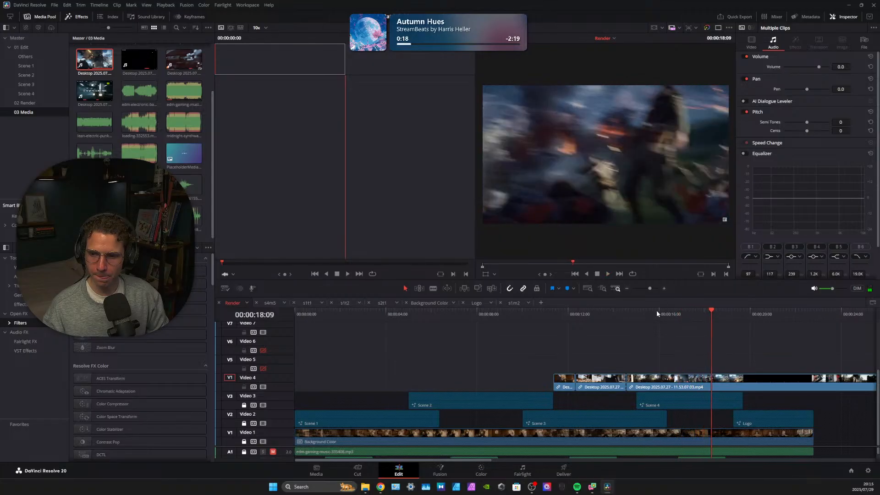
{"action": "left_click", "coordinate": [657, 314]}
{"action": "left_click", "coordinate": [606, 275]}
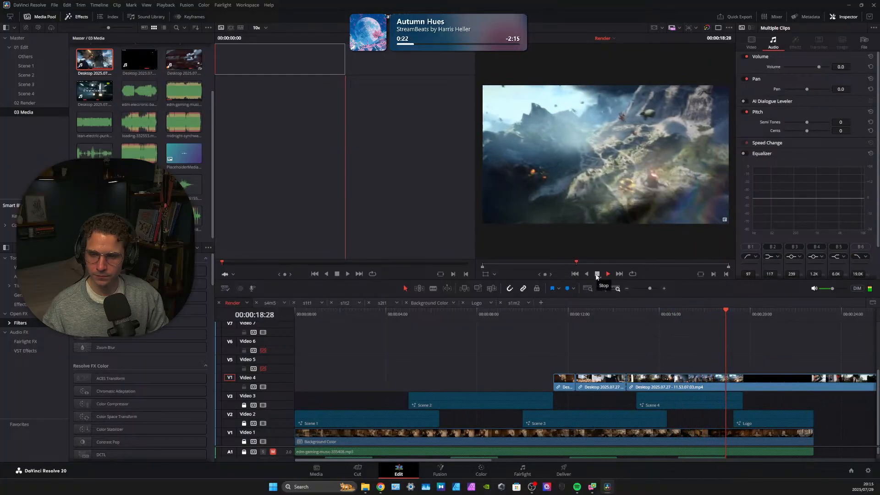
{"action": "left_click", "coordinate": [597, 274]}
{"action": "left_click", "coordinate": [704, 379]}
{"action": "key", "text": "Delete"}
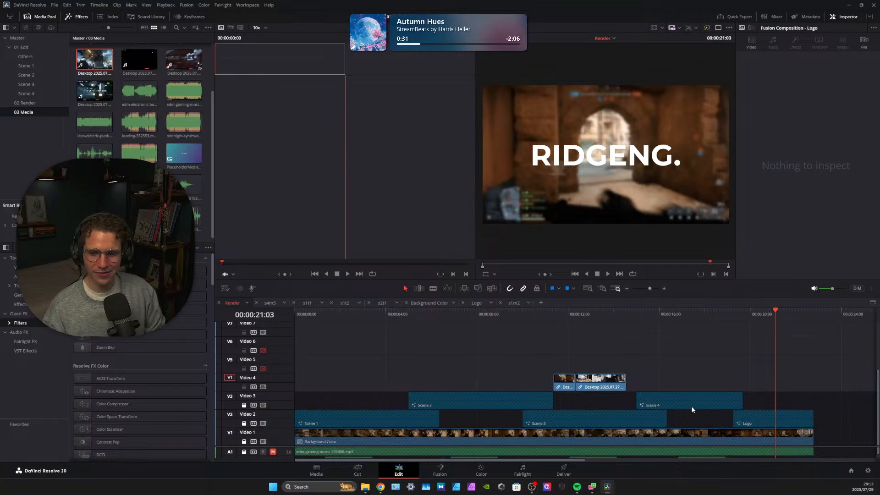
Bring the audio tracks into view, disable Video 4, and play back the composition from 00:00:10:27 with the music muted
{"action": "left_click_drag", "start_coordinate": [695, 444], "coordinate": [667, 399]}
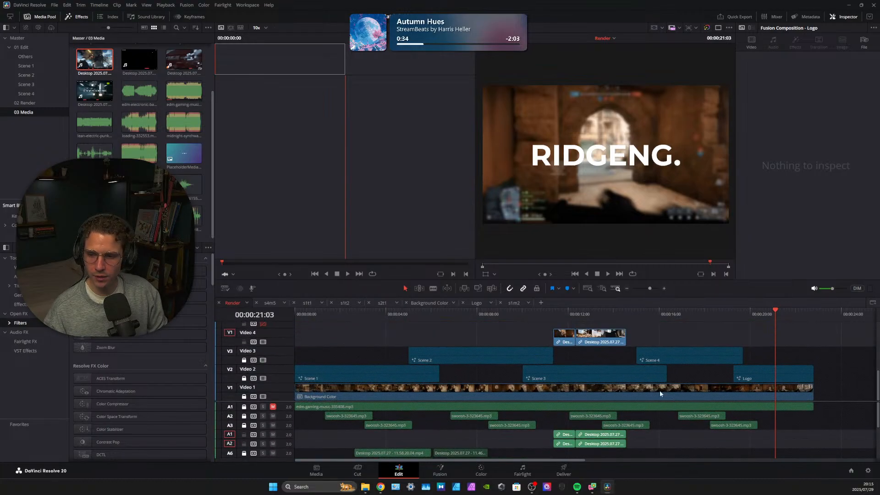
{"action": "left_click", "coordinate": [263, 342]}
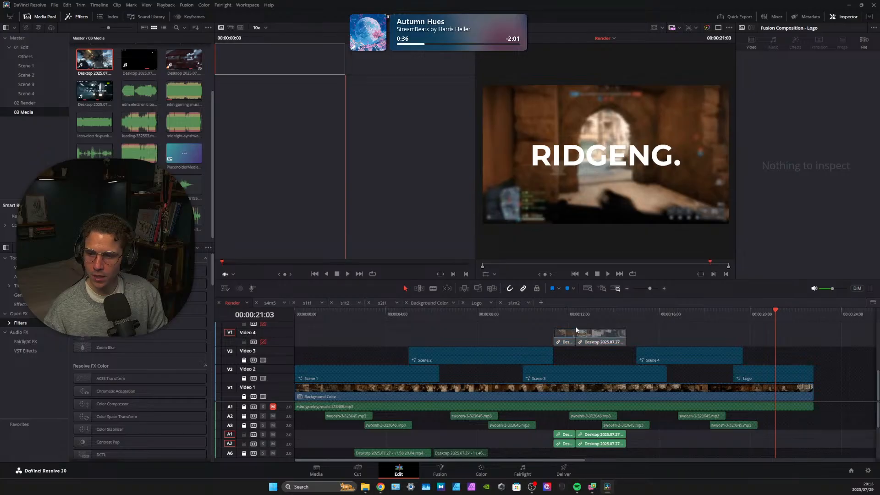
{"action": "left_click", "coordinate": [544, 311]}
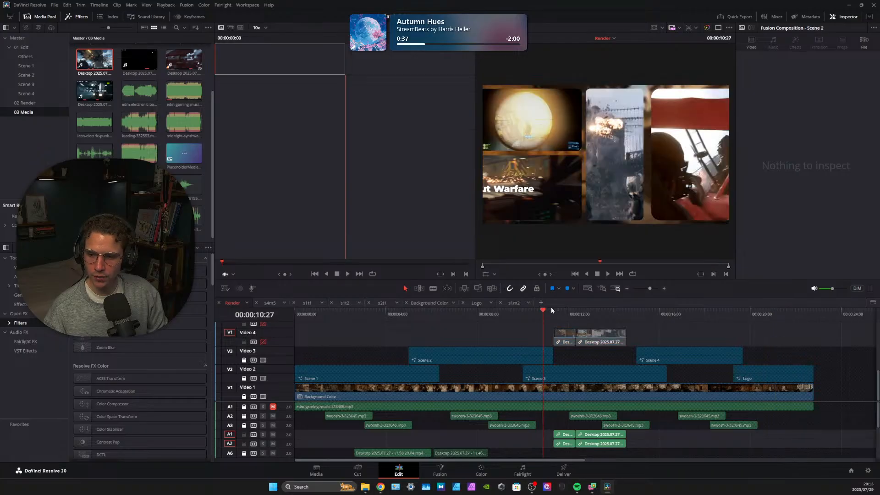
{"action": "left_click", "coordinate": [609, 274]}
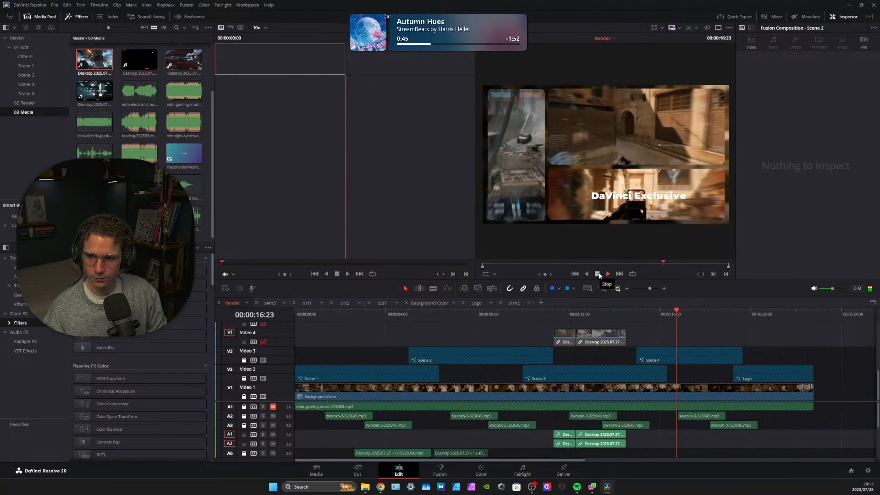
{"action": "left_click", "coordinate": [597, 274]}
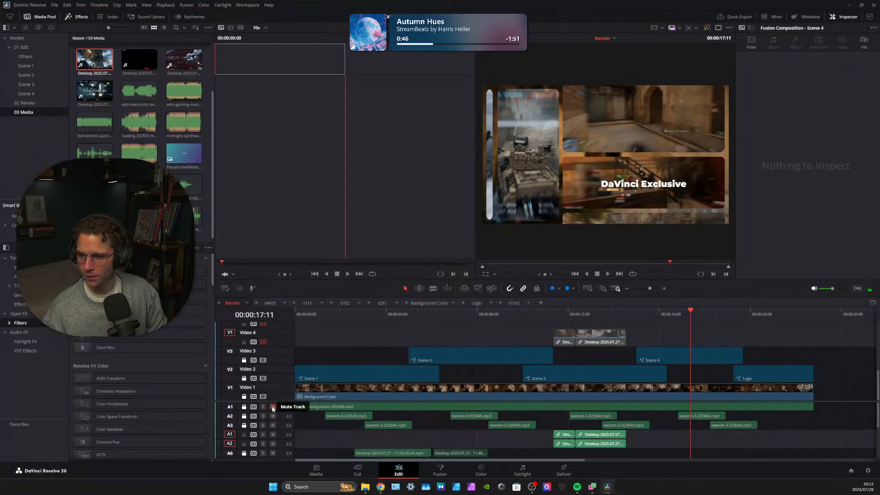
Play the Render timeline from 00:00:11:03 through Scene 3 and scrub on into Scene 4 to review the transitions
{"action": "left_click", "coordinate": [546, 313]}
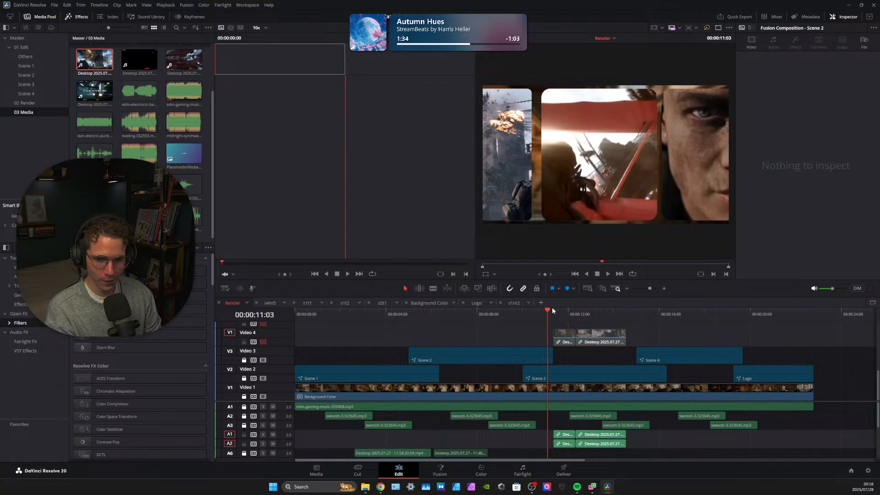
{"action": "left_click", "coordinate": [607, 274]}
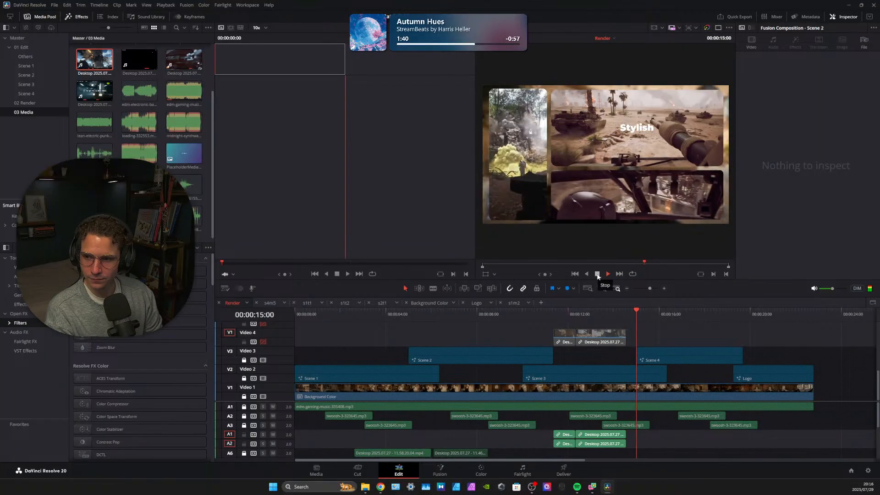
{"action": "left_click", "coordinate": [597, 274]}
{"action": "left_click", "coordinate": [588, 313]}
{"action": "left_click_drag", "start_coordinate": [590, 312], "coordinate": [678, 310]}
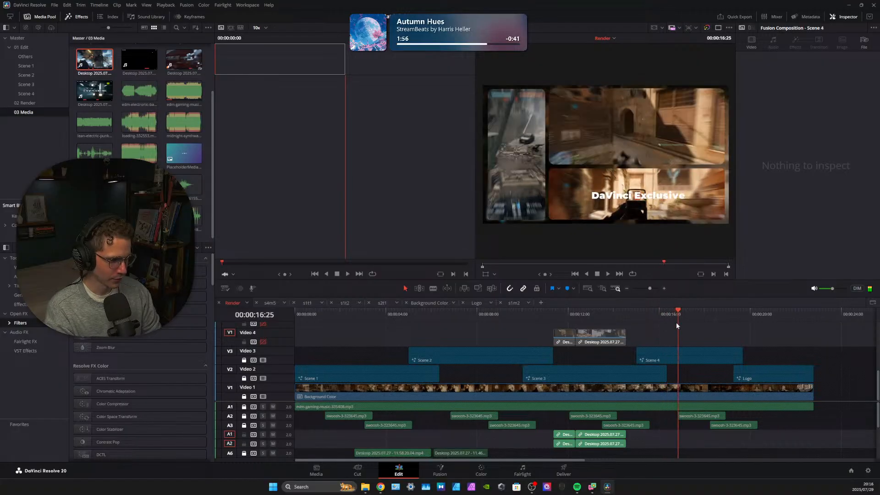
Play the Render timeline from its start through to the logo to review the whole intro, and return to the start
{"action": "left_click_drag", "start_coordinate": [678, 311], "coordinate": [275, 313]}
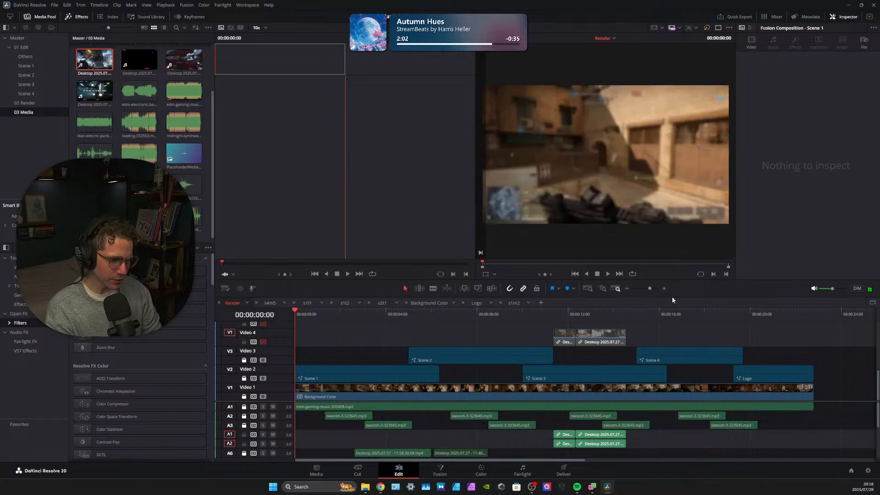
{"action": "left_click", "coordinate": [609, 273]}
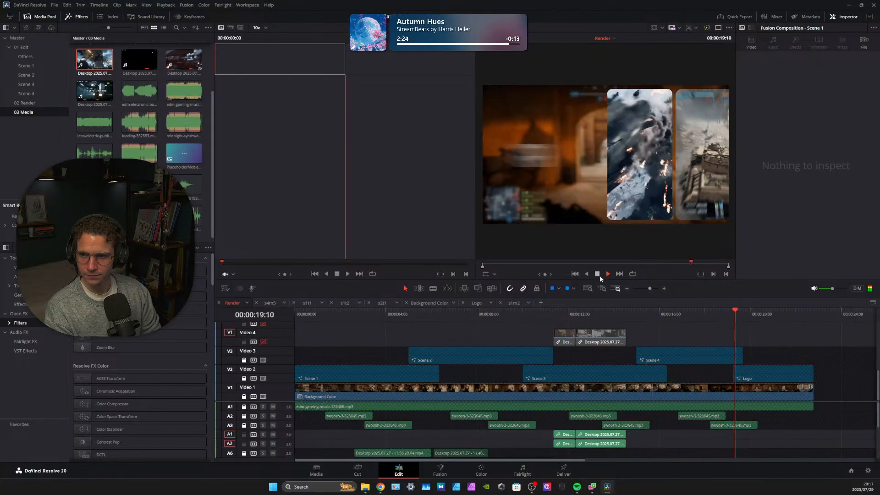
{"action": "left_click", "coordinate": [597, 274]}
{"action": "key", "text": "Home"}
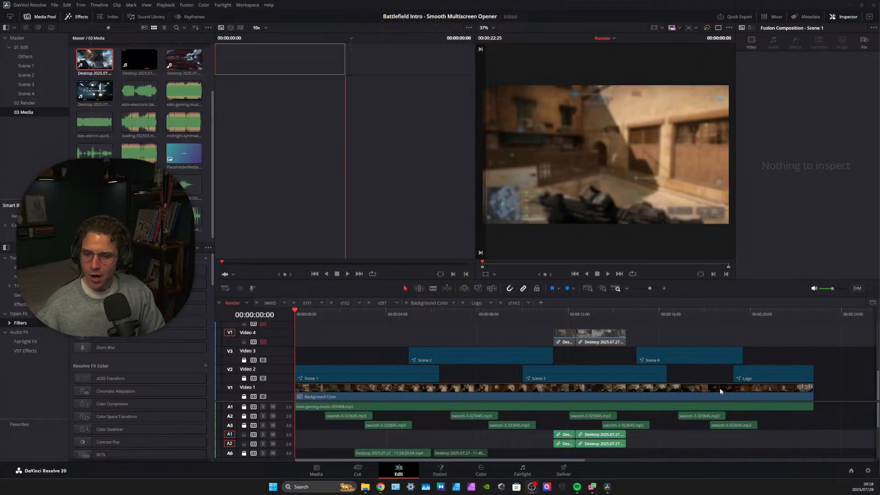
{"action": "left_click", "coordinate": [244, 435]}
{"action": "left_click", "coordinate": [244, 444]}
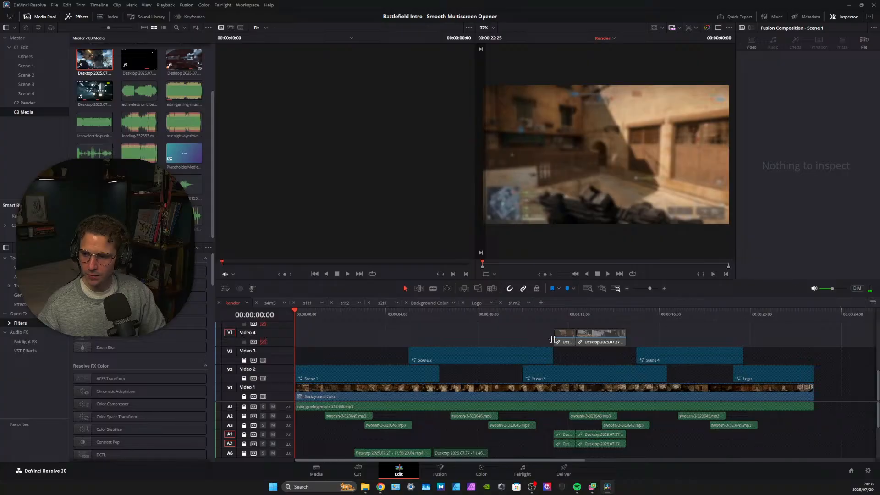
{"action": "left_click", "coordinate": [245, 443]}
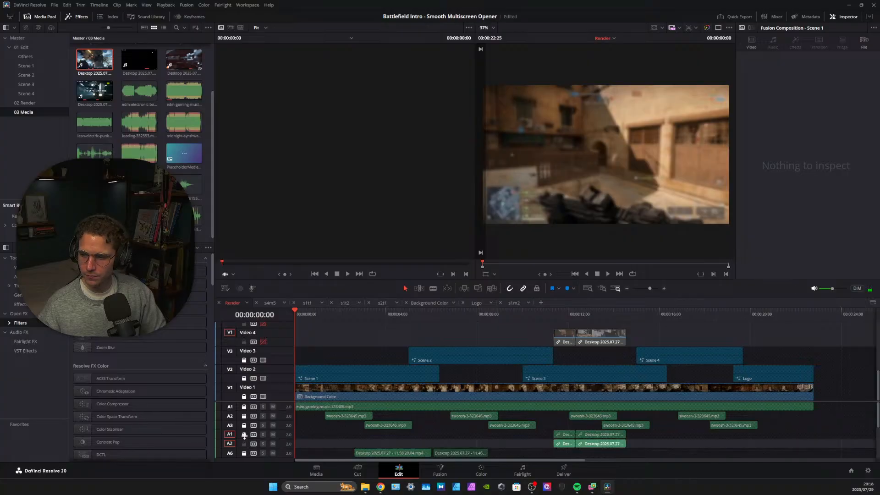
{"action": "left_click", "coordinate": [244, 434]}
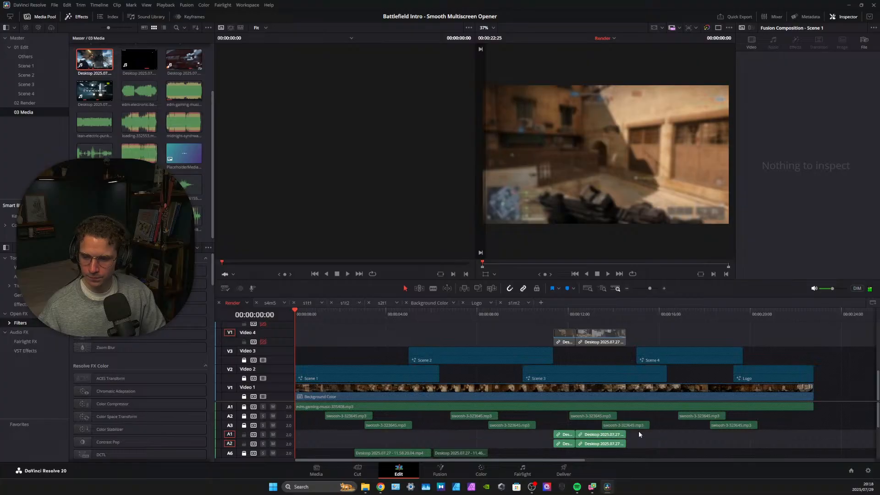
Unlink the video and audio of both Desktop 2025.07.27 clips that sit on Video 4 and the two destination audio tracks
{"action": "right_click", "coordinate": [557, 435]}
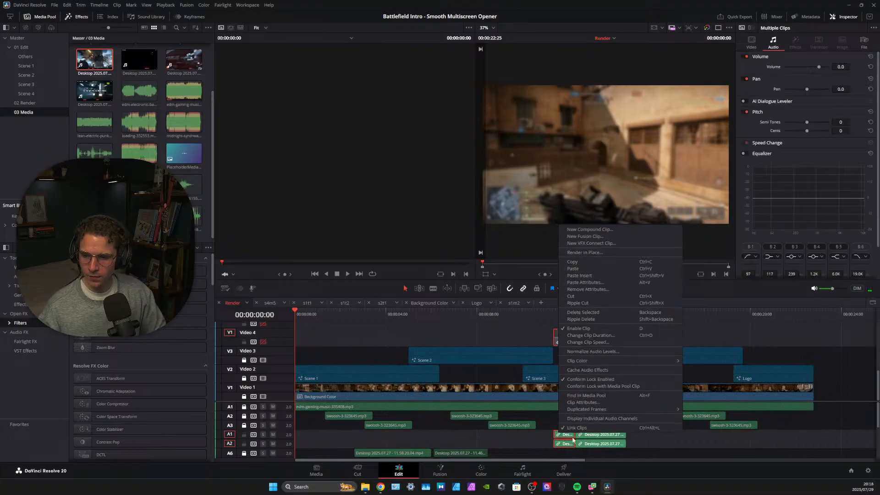
{"action": "left_click", "coordinate": [584, 428]}
{"action": "right_click", "coordinate": [607, 436]}
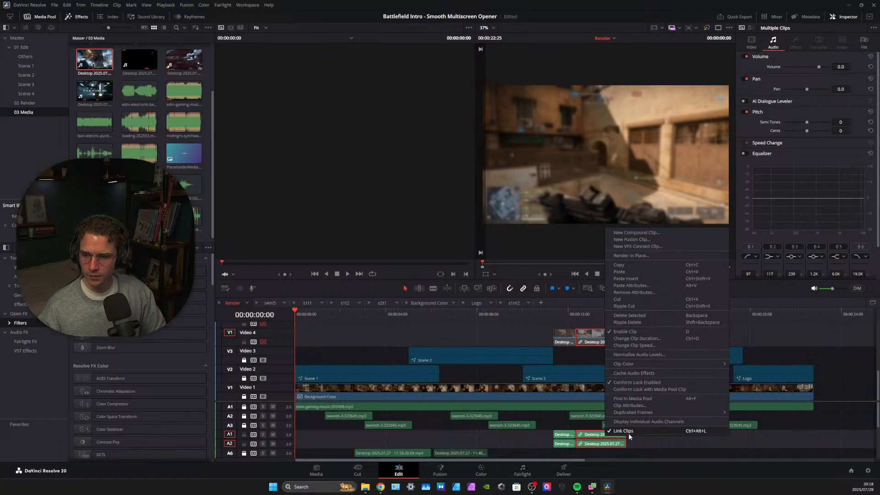
{"action": "left_click", "coordinate": [624, 429]}
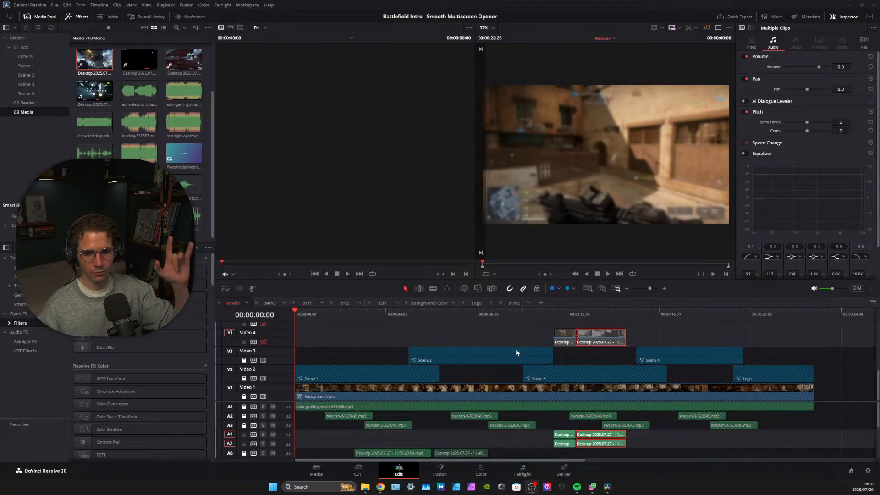
Delete both Desktop 2025.07.27 audio clips on the lower of the two destination audio tracks
{"action": "left_click", "coordinate": [588, 447]}
{"action": "left_click", "coordinate": [589, 446]}
{"action": "right_click", "coordinate": [588, 446]}
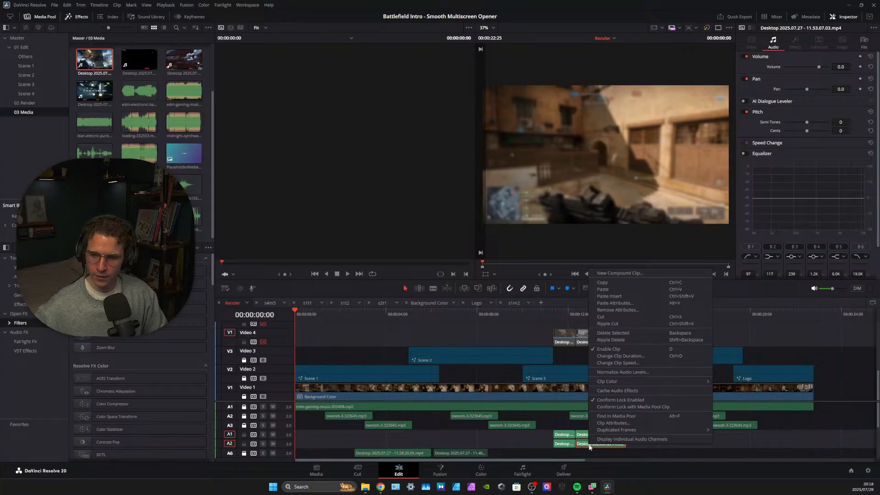
{"action": "left_click", "coordinate": [589, 448]}
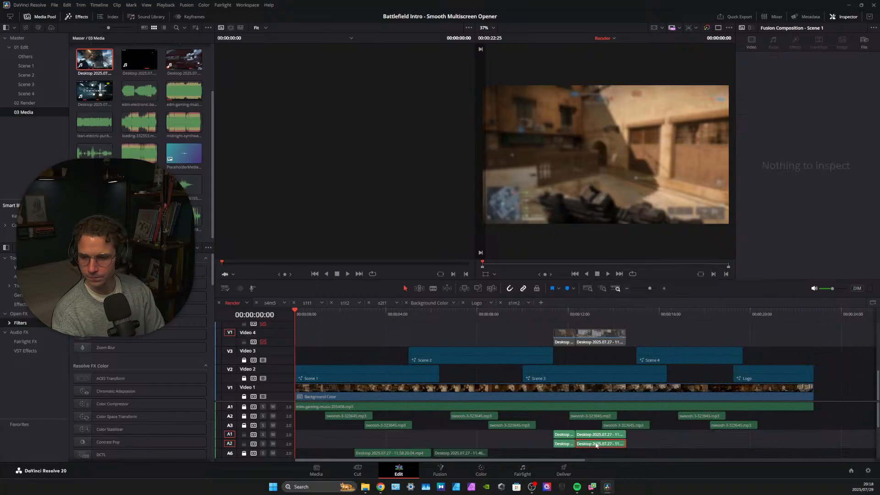
{"action": "key", "text": "Delete"}
{"action": "left_click", "coordinate": [568, 445]}
{"action": "key", "text": "Delete"}
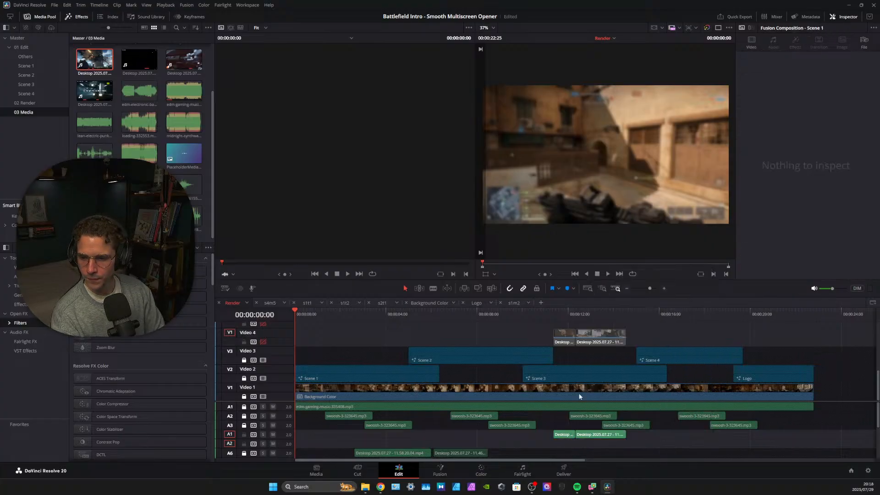
Delete the two unlinked Desktop 2025.07.27 video clips from Video 4, keeping their remaining audio clips
{"action": "left_click", "coordinate": [567, 342]}
{"action": "key", "text": "Delete"}
{"action": "left_click", "coordinate": [597, 342]}
{"action": "key", "text": "Delete"}
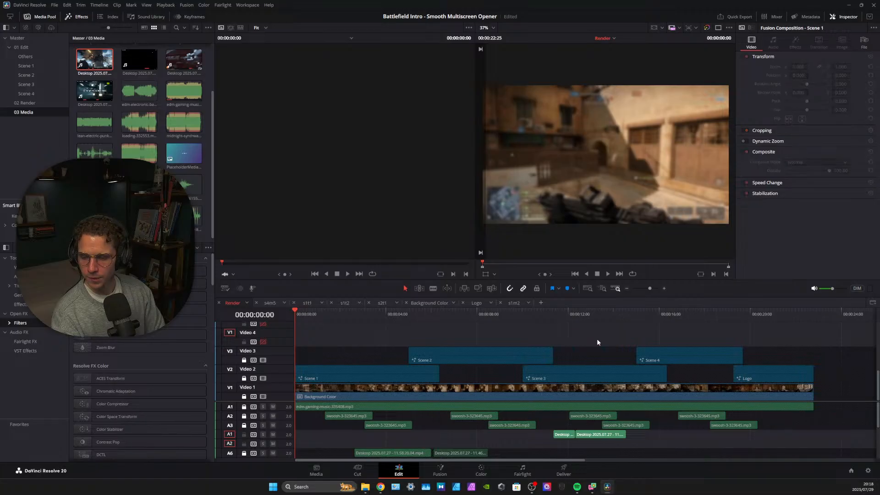
{"action": "right_click", "coordinate": [581, 339]}
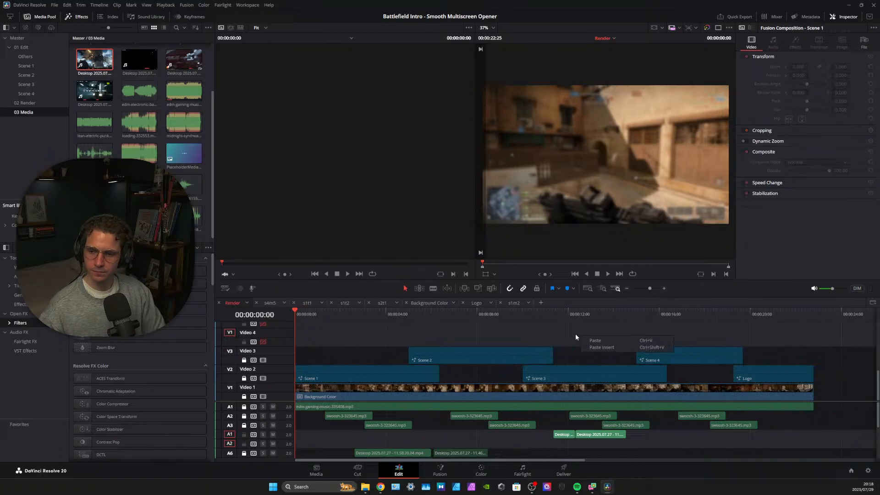
{"action": "left_click", "coordinate": [525, 337]}
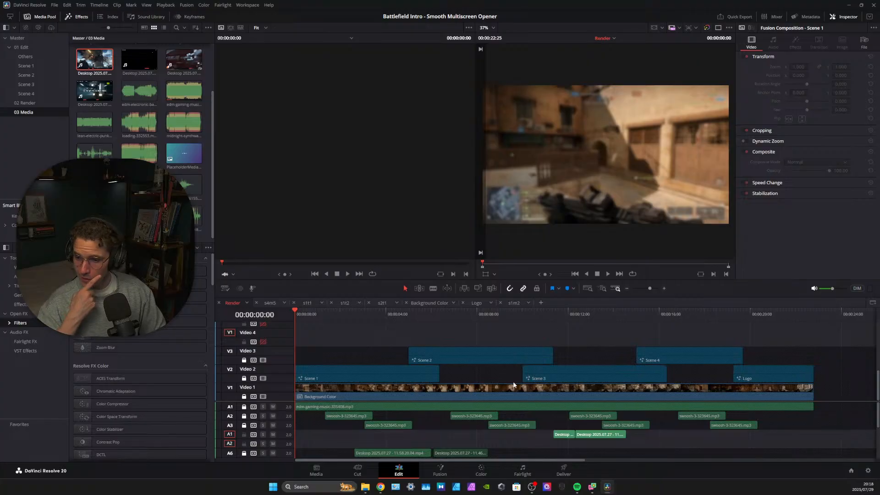
Lock the audio track that holds the two remaining unlinked Desktop audio clips and save the project
{"action": "left_click", "coordinate": [244, 434]}
{"action": "key", "text": "ctrl+s"}
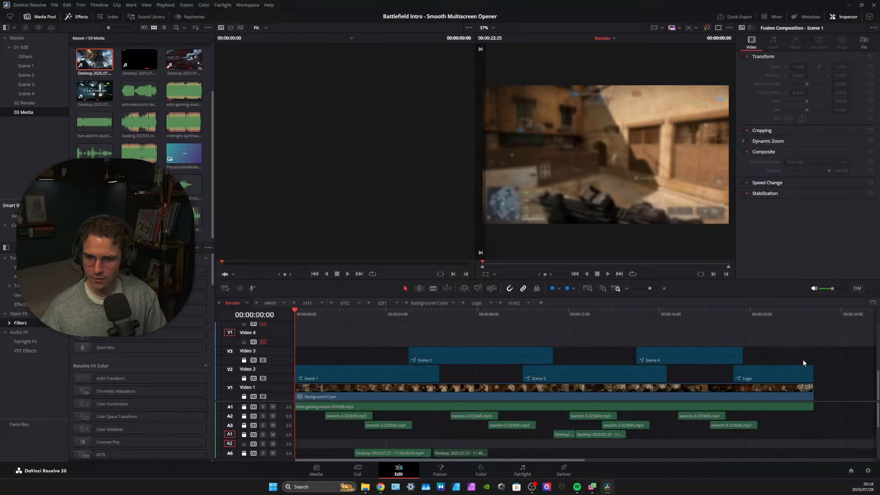
Enlarge the audio area of the timeline so the tracks down to A13 fit in view
{"action": "left_click_drag", "start_coordinate": [668, 401], "coordinate": [655, 347]}
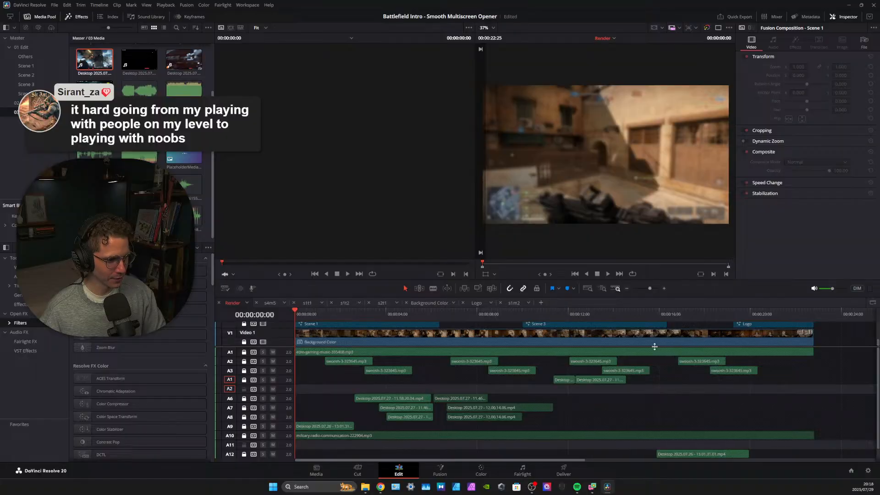
{"action": "left_click_drag", "start_coordinate": [655, 347], "coordinate": [656, 329]}
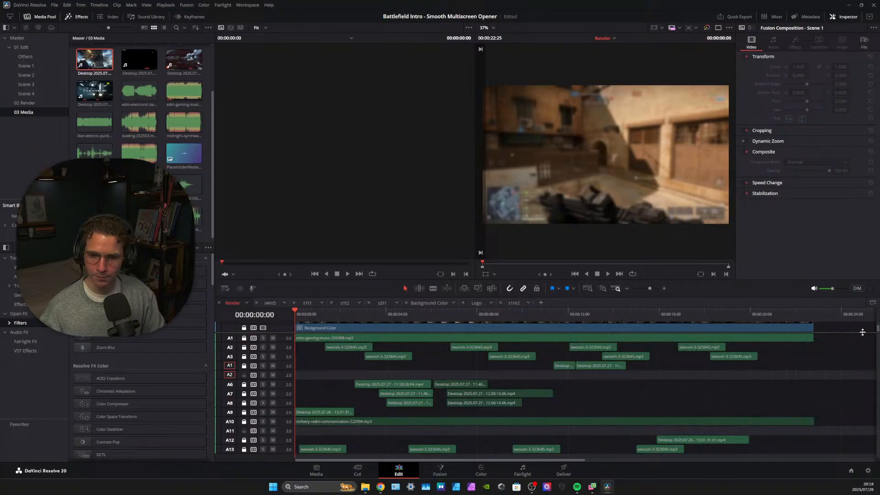
{"action": "left_click_drag", "start_coordinate": [858, 332], "coordinate": [831, 324]}
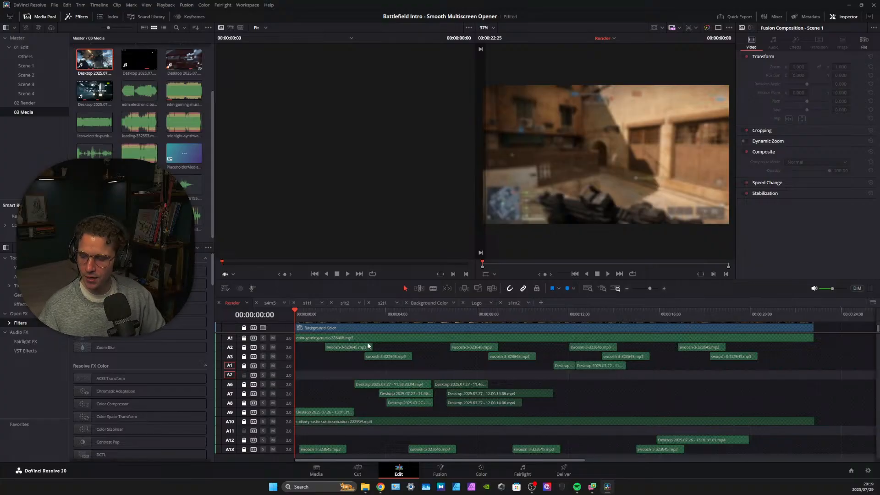
Mute the edm-gaming-music track, save the project, and play the whole timeline to check the sound effects alone
{"action": "left_click", "coordinate": [273, 338]}
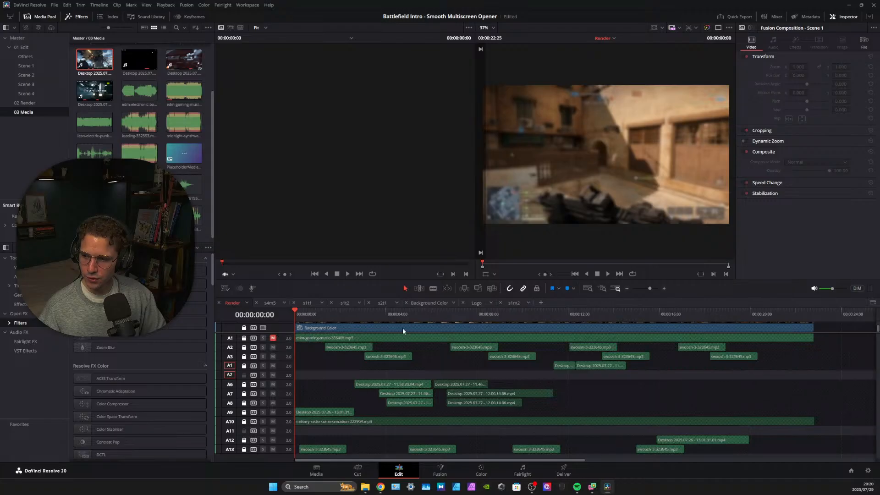
{"action": "key", "text": "ctrl+s"}
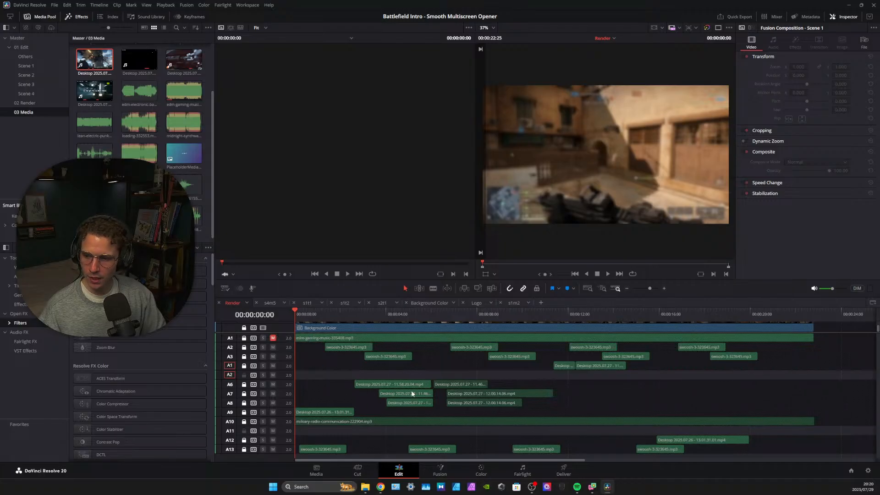
{"action": "left_click", "coordinate": [608, 273]}
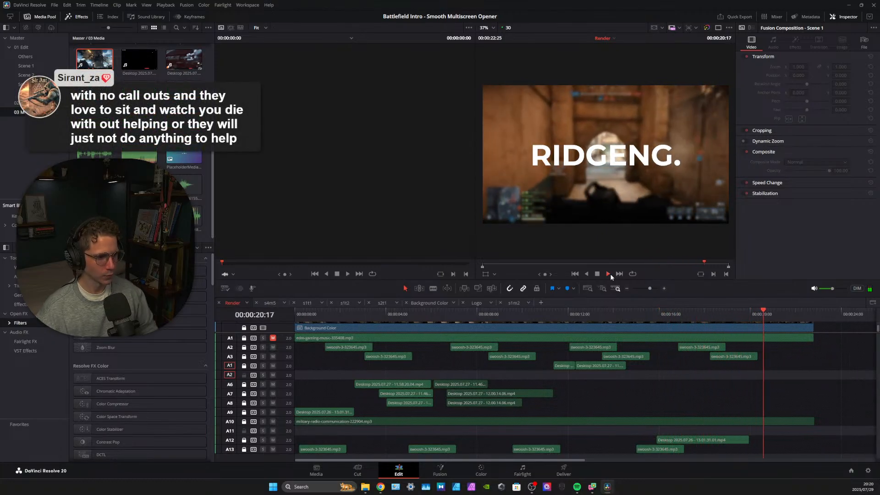
{"action": "left_click", "coordinate": [597, 274]}
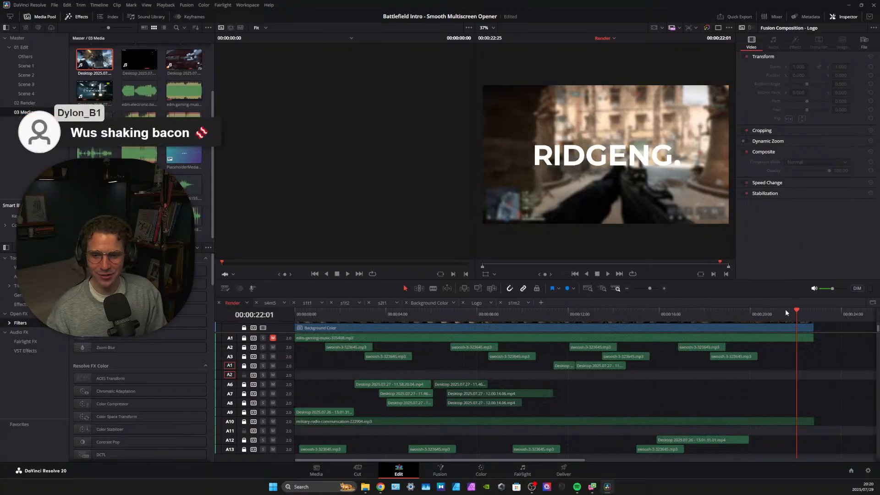
Unmute the edm-gaming-music track and play the timeline from the start to check the full audio mix
{"action": "left_click", "coordinate": [303, 314]}
{"action": "key", "text": "Home"}
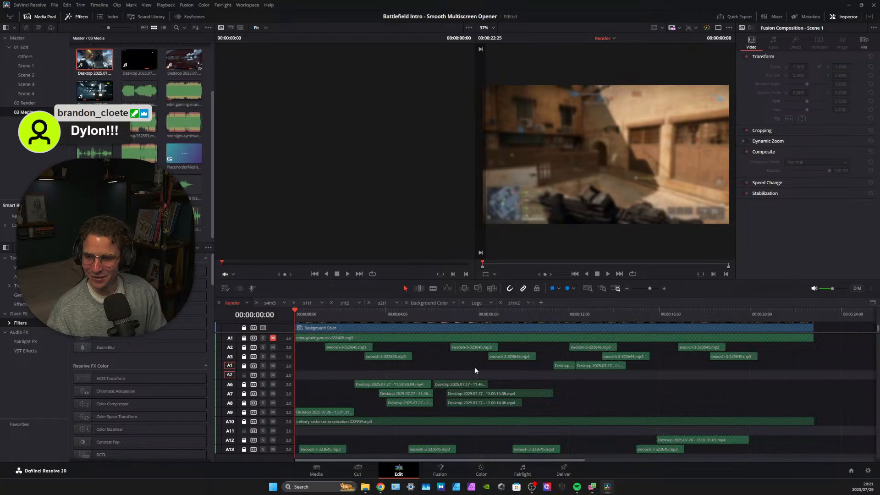
{"action": "left_click", "coordinate": [273, 338]}
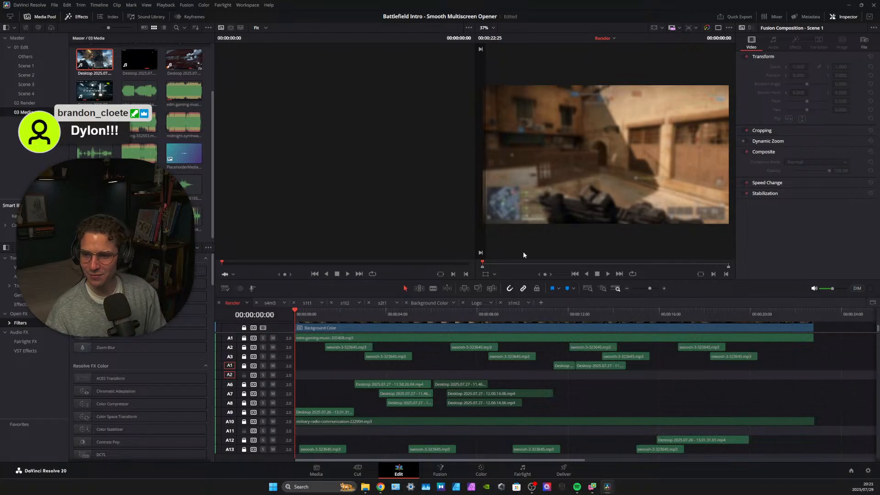
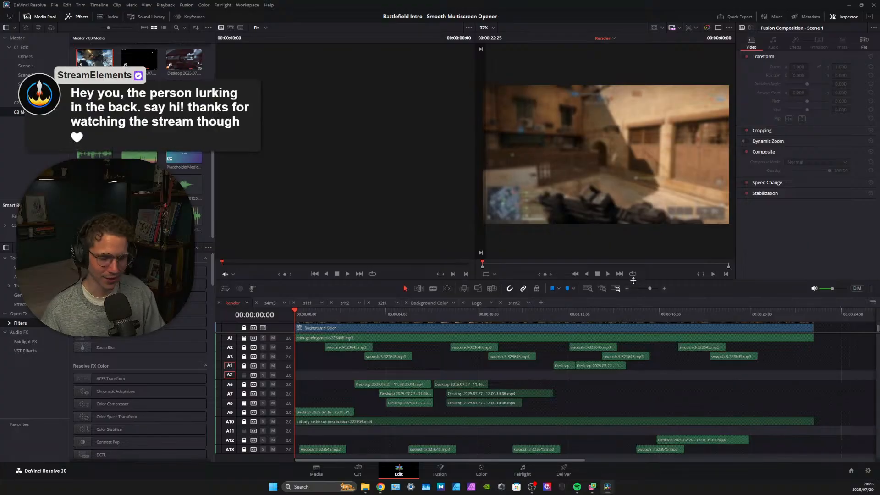
{"action": "left_click", "coordinate": [608, 273]}
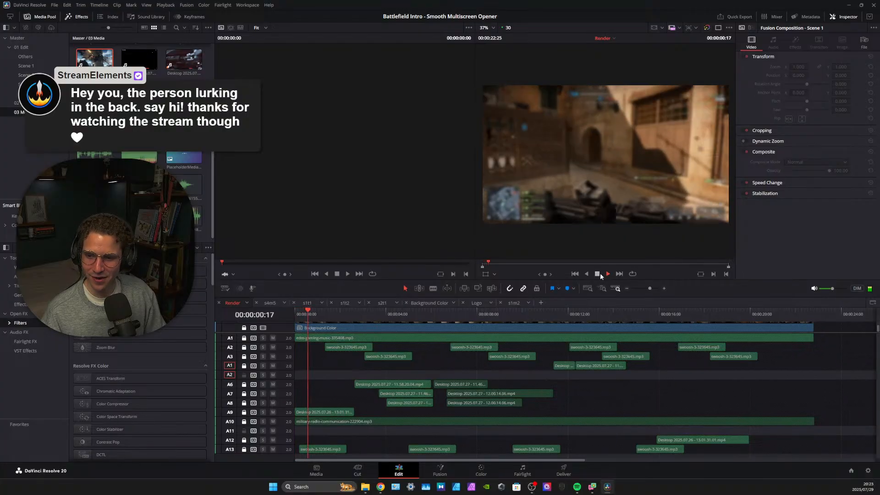
{"action": "left_click_drag", "start_coordinate": [494, 263], "coordinate": [481, 266]}
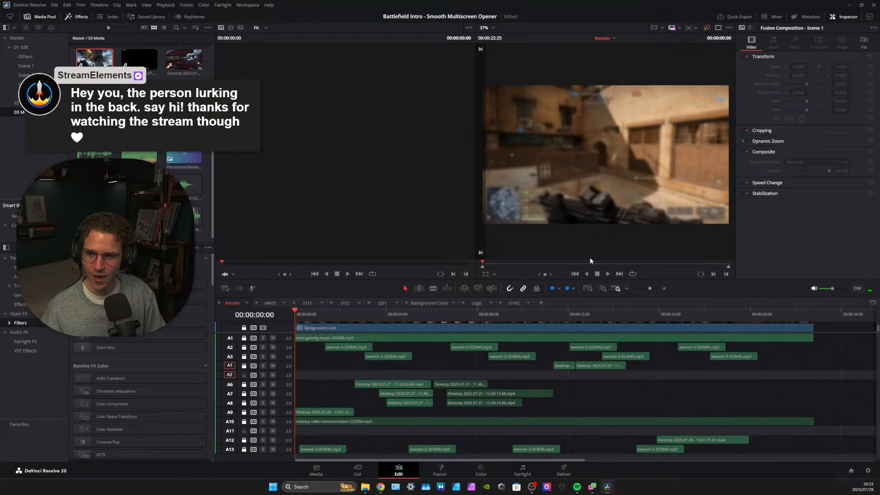
{"action": "left_click", "coordinate": [608, 274]}
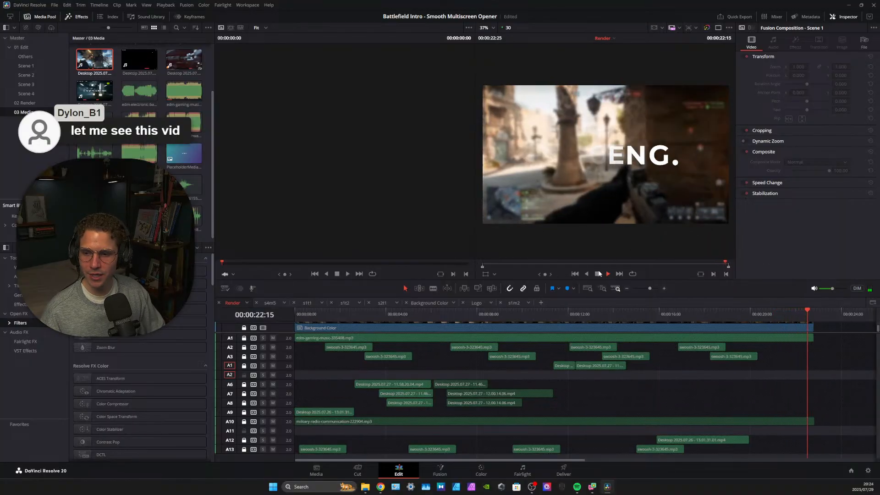
Replay the Scene 4 section from 00:00:15:19 to check its picture and sound
{"action": "left_click_drag", "start_coordinate": [814, 313], "coordinate": [654, 313]}
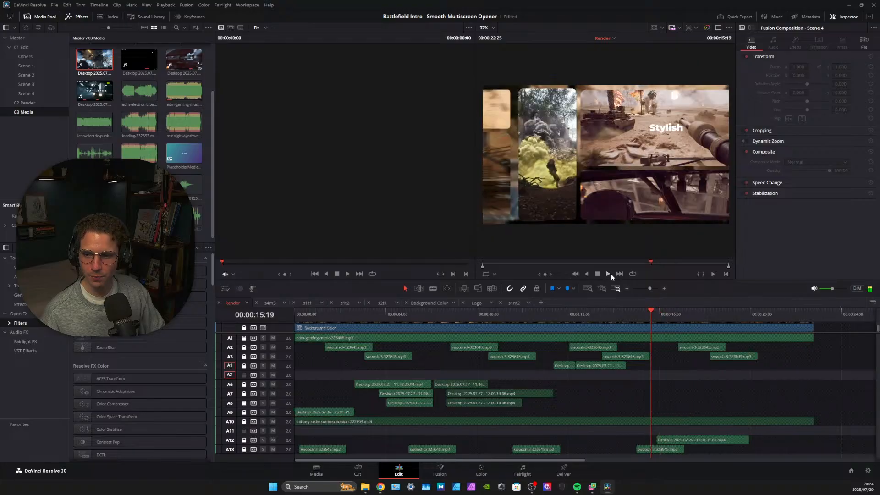
{"action": "left_click", "coordinate": [607, 273]}
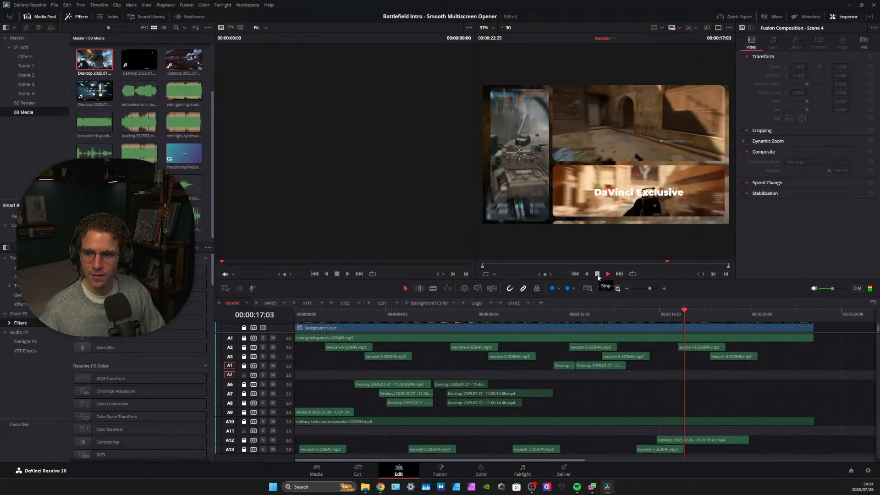
{"action": "left_click", "coordinate": [598, 275]}
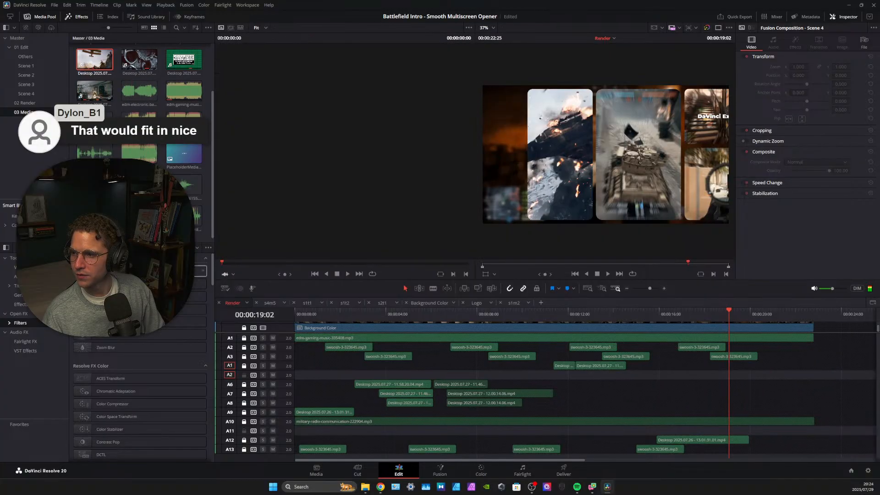
Add the gameplay recording Desktop 2025.07.26 - 13.01.31.01.mp4 to the Render timeline at about 00:00:15:00, with its audio starting on track A11
{"action": "left_click_drag", "start_coordinate": [211, 125], "coordinate": [210, 67]}
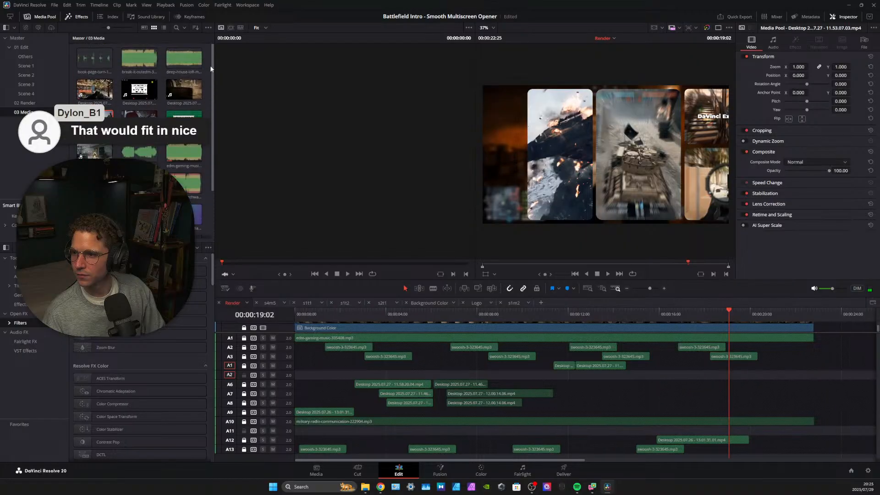
{"action": "left_click", "coordinate": [174, 93]}
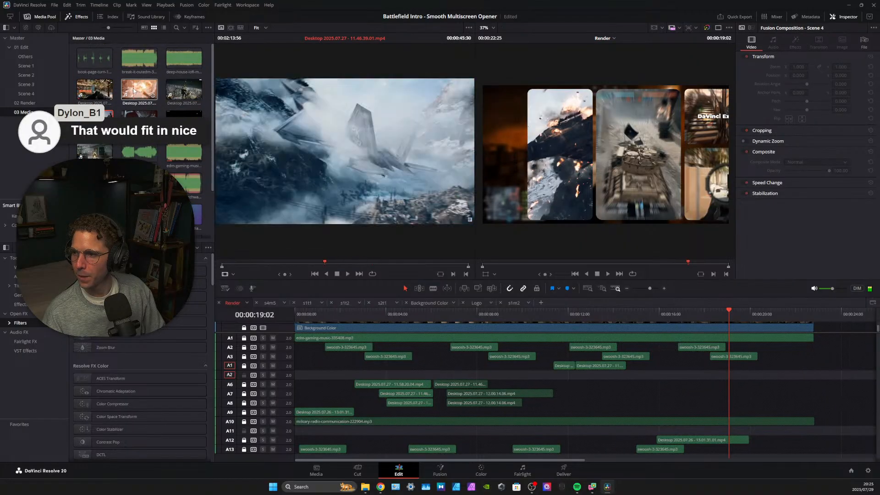
{"action": "left_click", "coordinate": [90, 92]}
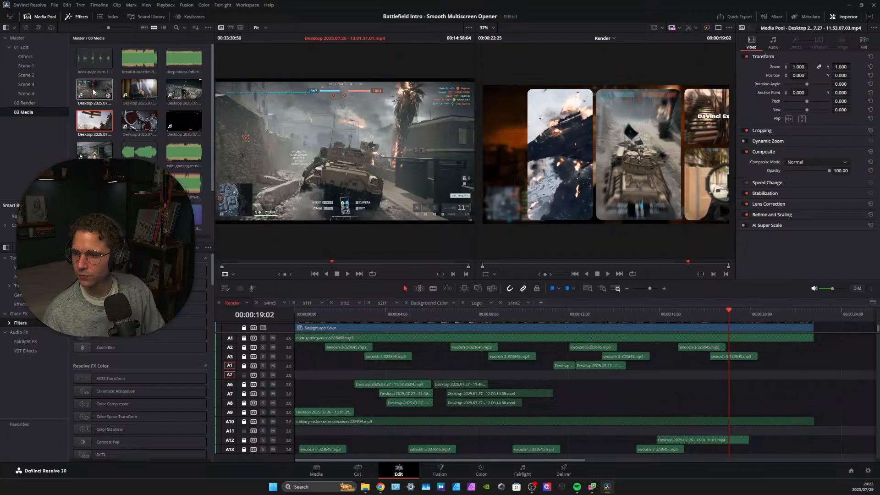
{"action": "left_click_drag", "start_coordinate": [93, 92], "coordinate": [639, 426]}
{"action": "scroll", "coordinate": [668, 418], "scroll_direction": "down", "scroll_amount": 1}
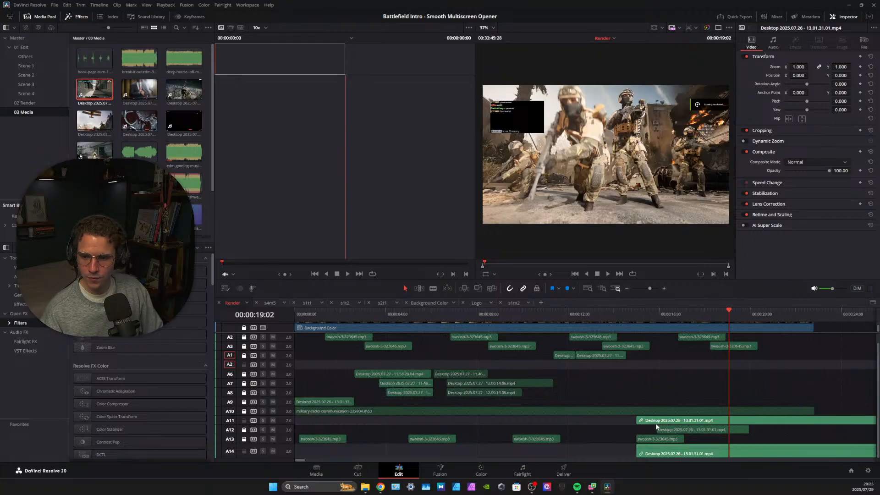
{"action": "left_click", "coordinate": [638, 421]}
{"action": "left_click_drag", "start_coordinate": [638, 422], "coordinate": [356, 425]}
{"action": "key", "text": "ctrl+z"}
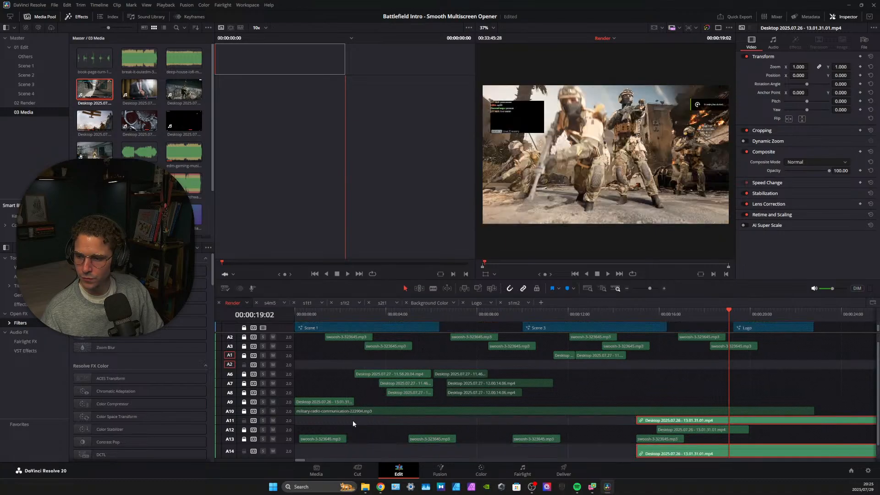
Trim off the opening footage of the added recording clip and slide the clip back near the start of the timeline
{"action": "left_click_drag", "start_coordinate": [638, 422], "coordinate": [418, 424]}
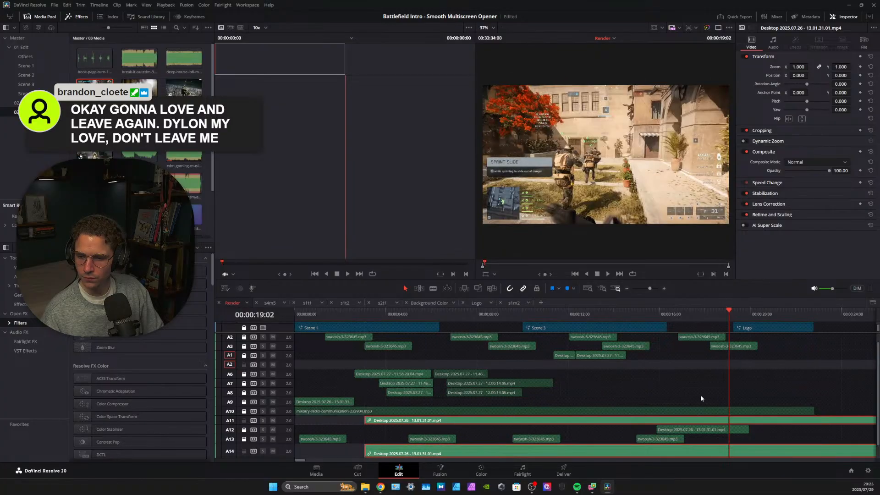
{"action": "scroll", "coordinate": [710, 395], "scroll_direction": "down", "scroll_amount": 2}
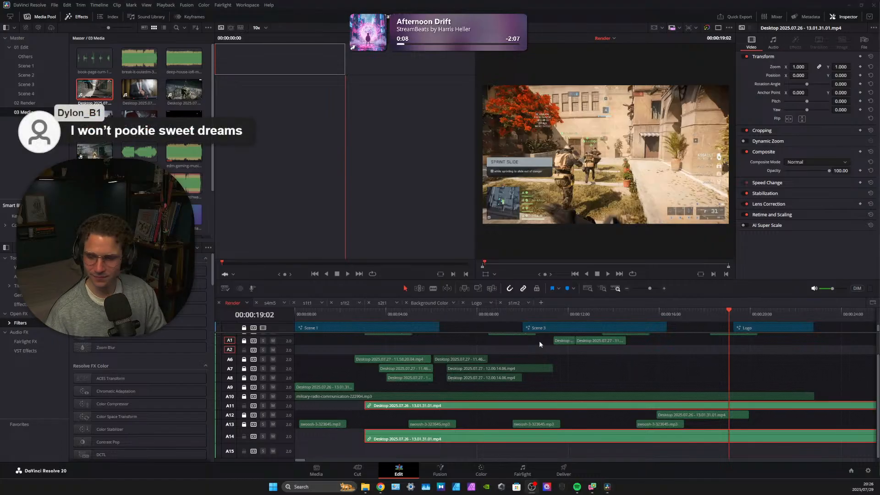
{"action": "left_click_drag", "start_coordinate": [365, 407], "coordinate": [762, 424]}
{"action": "left_click_drag", "start_coordinate": [841, 409], "coordinate": [743, 406]}
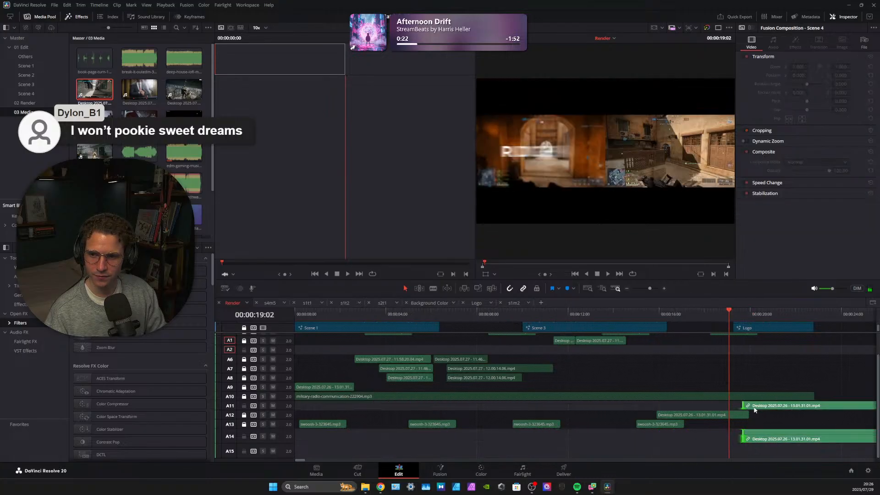
{"action": "left_click_drag", "start_coordinate": [835, 406], "coordinate": [403, 408]}
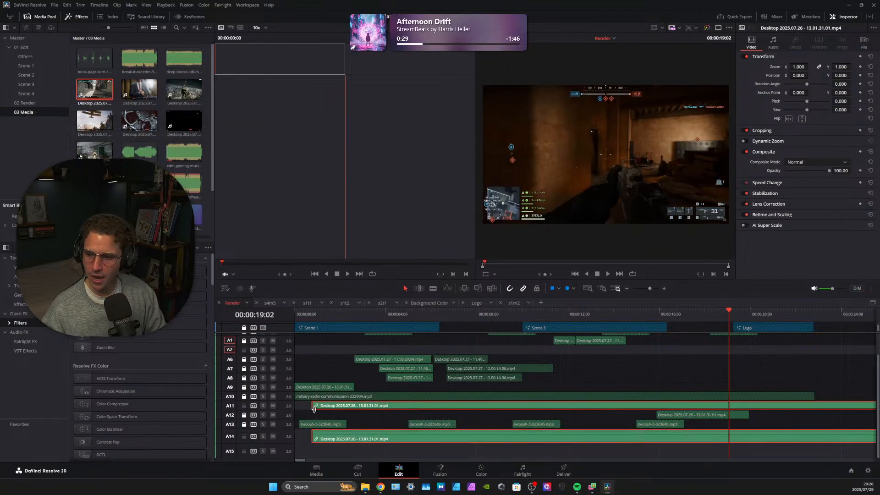
Repeatedly trim the beginning of the recording clip and slide the rest back to the timeline start to skip further into the footage
{"action": "left_click_drag", "start_coordinate": [313, 408], "coordinate": [790, 404]}
{"action": "left_click_drag", "start_coordinate": [863, 406], "coordinate": [395, 406]}
{"action": "left_click_drag", "start_coordinate": [316, 405], "coordinate": [794, 405]}
{"action": "left_click_drag", "start_coordinate": [858, 405], "coordinate": [810, 403]}
{"action": "left_click_drag", "start_coordinate": [863, 408], "coordinate": [381, 407]}
{"action": "left_click_drag", "start_coordinate": [316, 405], "coordinate": [794, 388]}
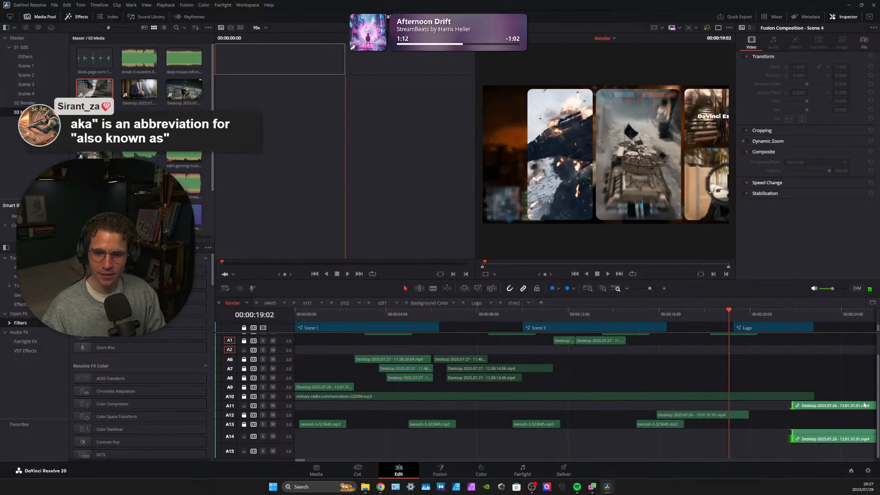
{"action": "left_click_drag", "start_coordinate": [861, 406], "coordinate": [391, 402]}
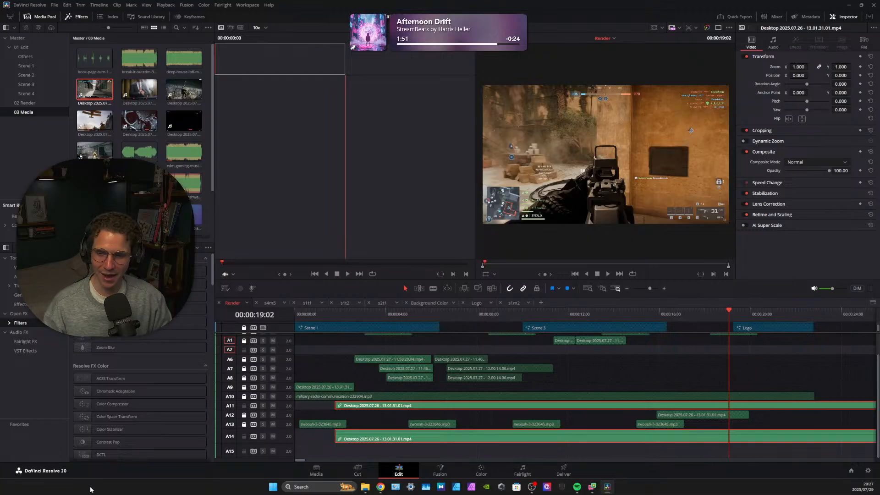
{"action": "left_click_drag", "start_coordinate": [337, 412], "coordinate": [302, 406]}
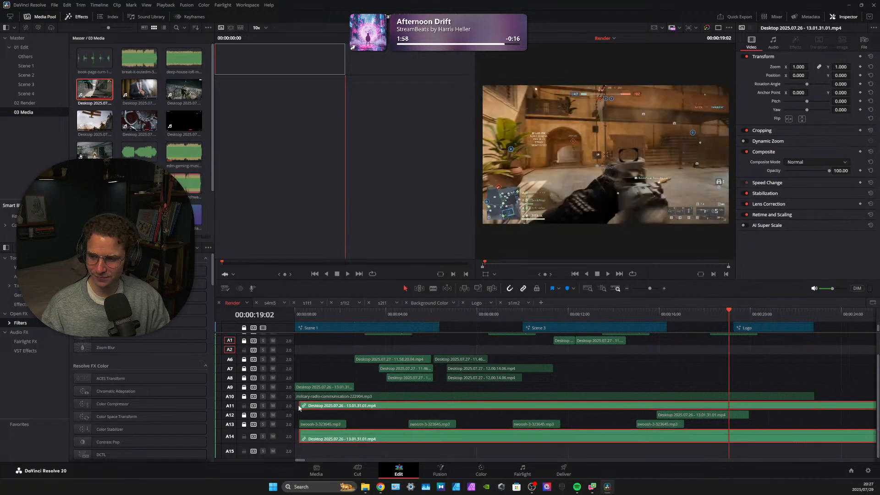
Skim through the recording on the timeline and split its linked clips at 00:00:23:22
{"action": "left_click", "coordinate": [496, 314]}
{"action": "left_click", "coordinate": [545, 314]}
{"action": "left_click", "coordinate": [602, 314]}
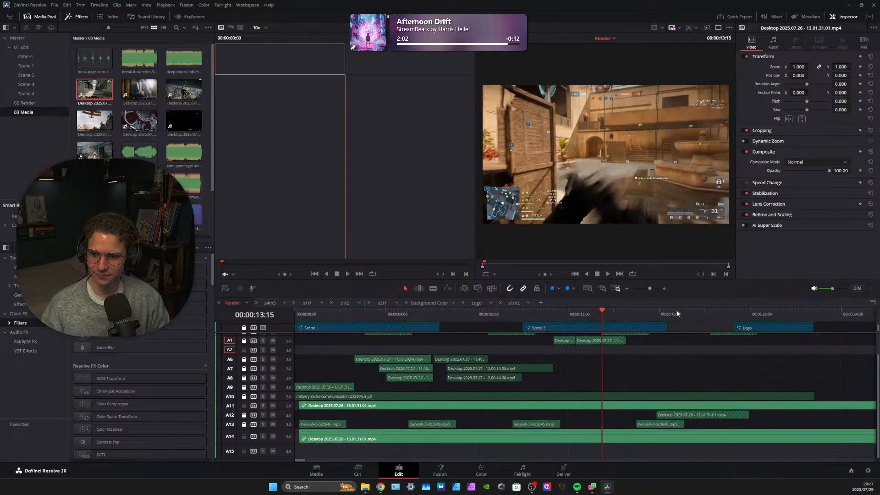
{"action": "left_click", "coordinate": [678, 314]}
{"action": "left_click", "coordinate": [741, 315]}
{"action": "left_click", "coordinate": [796, 312]}
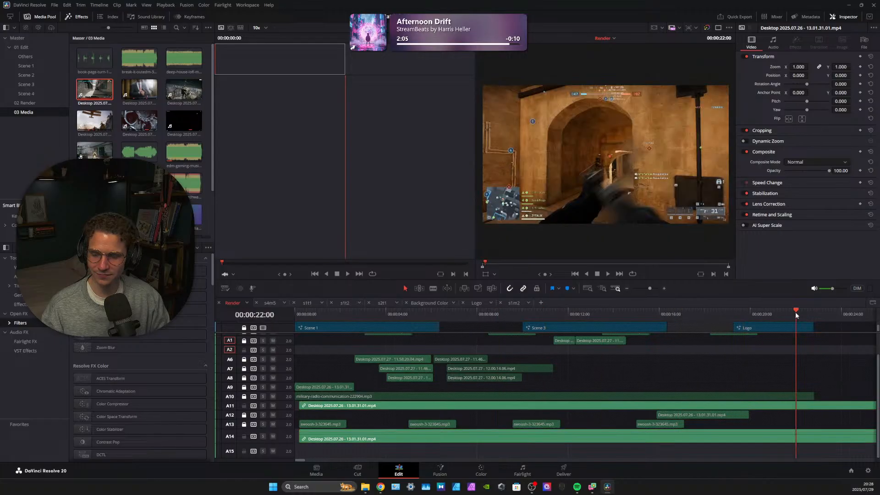
{"action": "left_click", "coordinate": [835, 311]}
{"action": "key", "text": "b"}
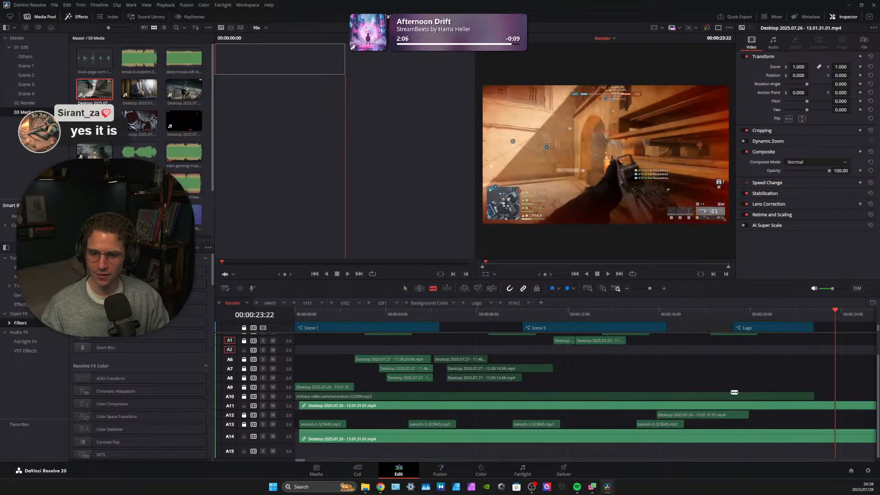
{"action": "left_click", "coordinate": [833, 434]}
{"action": "left_click", "coordinate": [405, 288]}
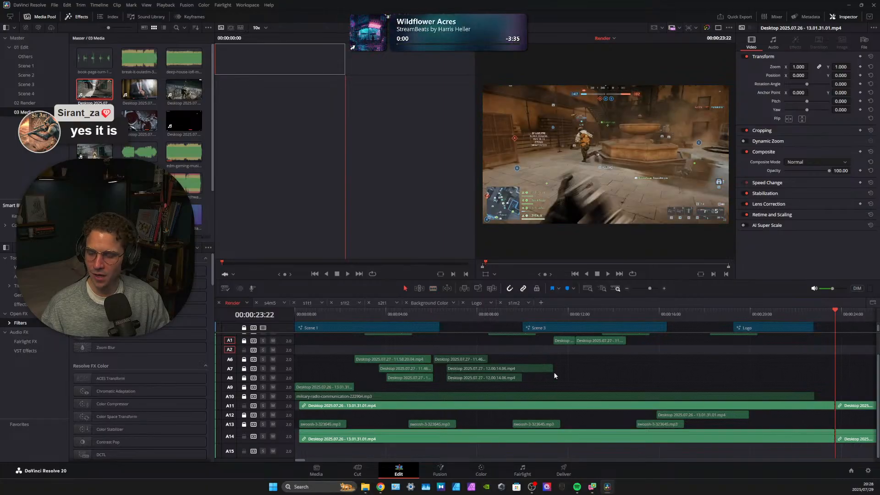
Delete the recording section before the cut and move the remaining footage back near the timeline start
{"action": "left_click", "coordinate": [740, 441]}
{"action": "key", "text": "BackSpace"}
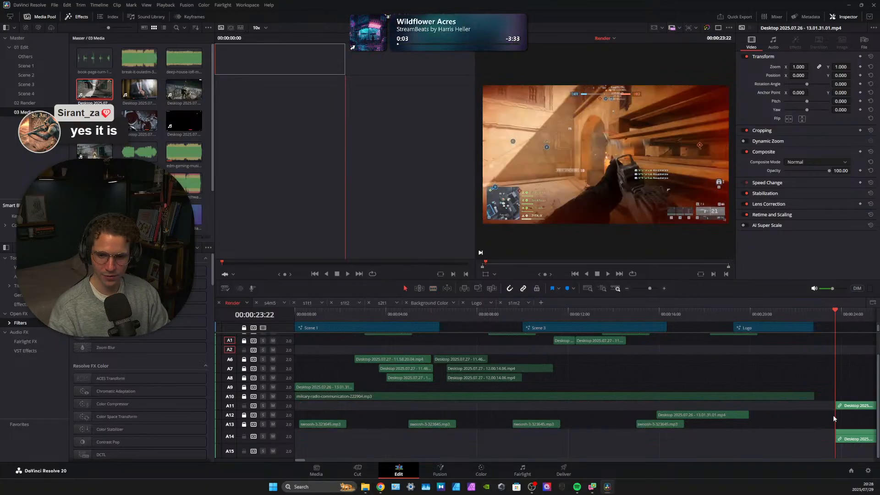
{"action": "left_click_drag", "start_coordinate": [835, 406], "coordinate": [327, 412]}
Cut away the recording's footage before 00:00:23:20 and move the remainder back near the timeline start
{"action": "left_click_drag", "start_coordinate": [331, 312], "coordinate": [834, 312]}
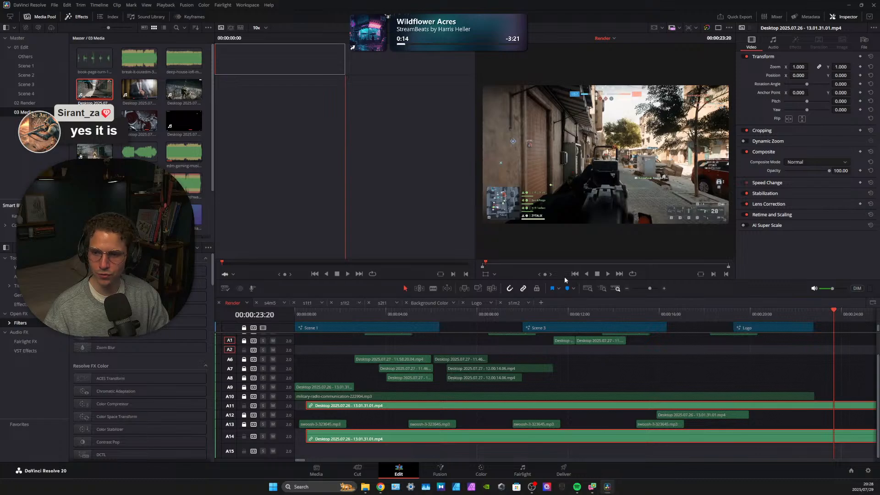
{"action": "left_click", "coordinate": [433, 289]}
{"action": "left_click", "coordinate": [835, 438]}
{"action": "key", "text": "a"}
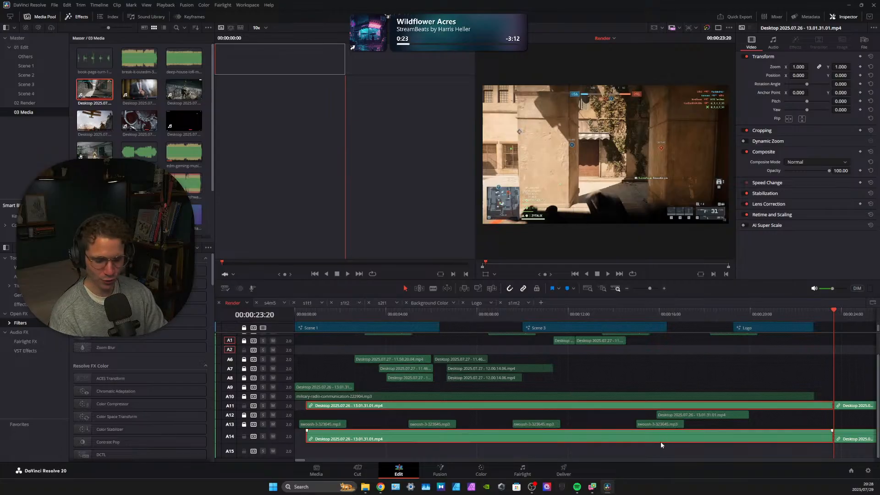
{"action": "key", "text": "Delete"}
{"action": "left_click_drag", "start_coordinate": [849, 407], "coordinate": [325, 407]}
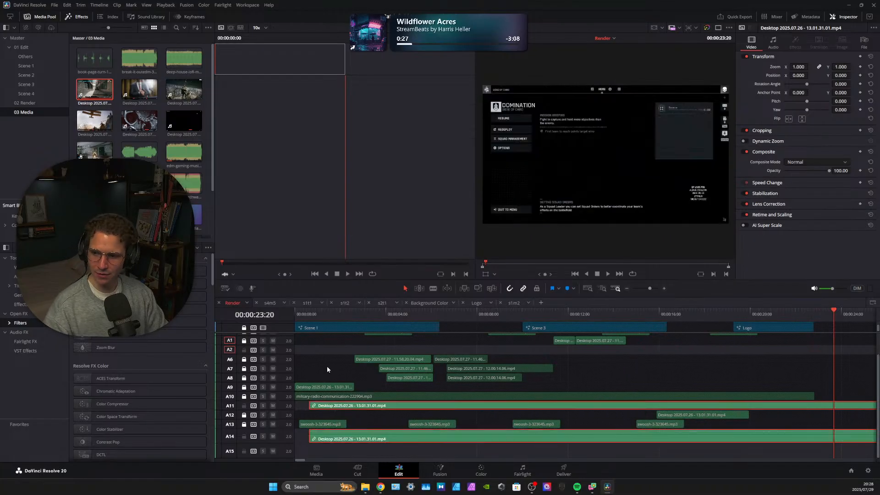
Skim the next stretch of the recording, remove everything before 00:00:24:03, and bring the remainder back near the timeline start
{"action": "left_click_drag", "start_coordinate": [321, 311], "coordinate": [399, 321]}
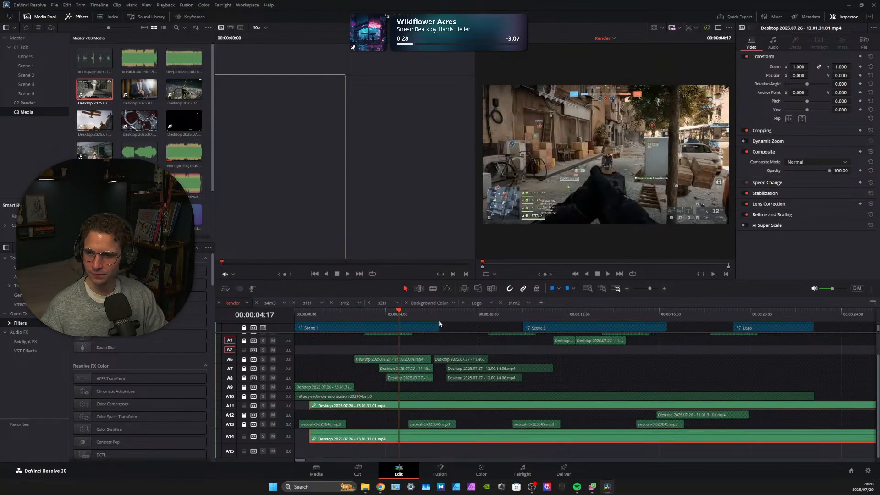
{"action": "left_click", "coordinate": [439, 321]}
{"action": "left_click_drag", "start_coordinate": [483, 315], "coordinate": [815, 321]}
{"action": "left_click_drag", "start_coordinate": [820, 315], "coordinate": [843, 318]}
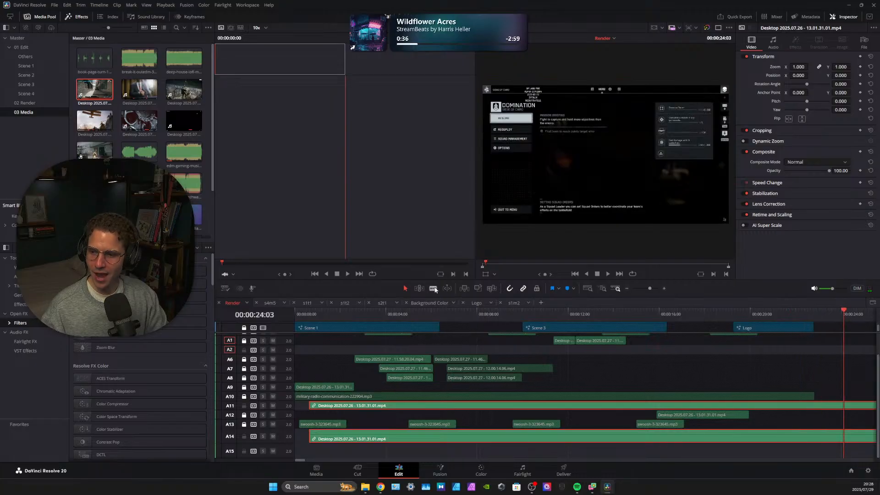
{"action": "key", "text": "ctrl+b"}
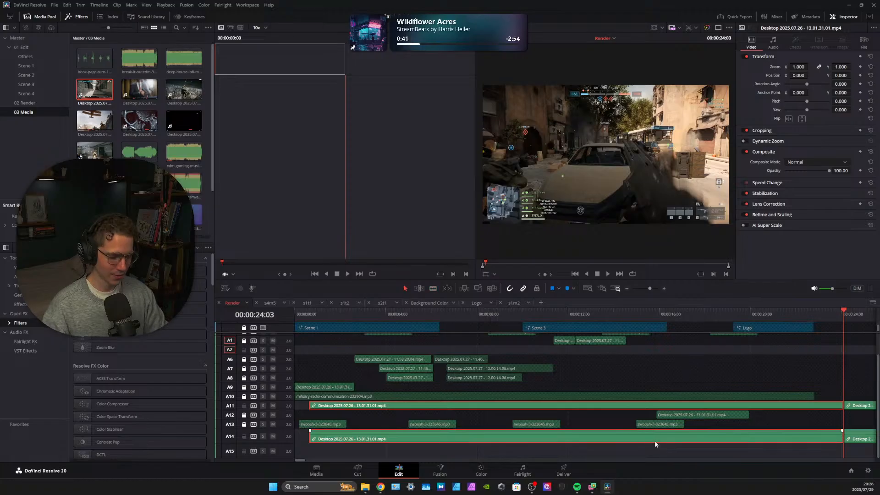
{"action": "key", "text": "BackSpace"}
{"action": "left_click_drag", "start_coordinate": [860, 407], "coordinate": [339, 411]}
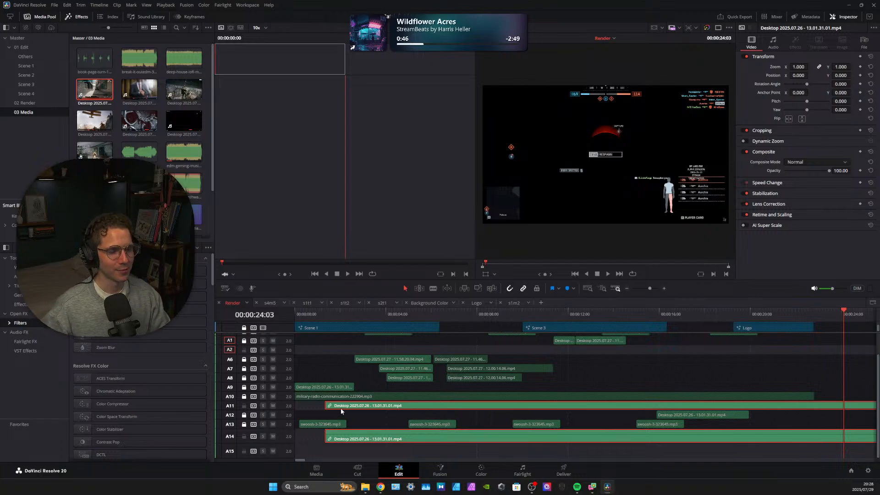
Skim further through the recording, remove the part before 00:00:24:12, and slide the remaining footage back near the timeline start
{"action": "left_click_drag", "start_coordinate": [337, 312], "coordinate": [506, 314]}
{"action": "left_click_drag", "start_coordinate": [569, 311], "coordinate": [702, 315]}
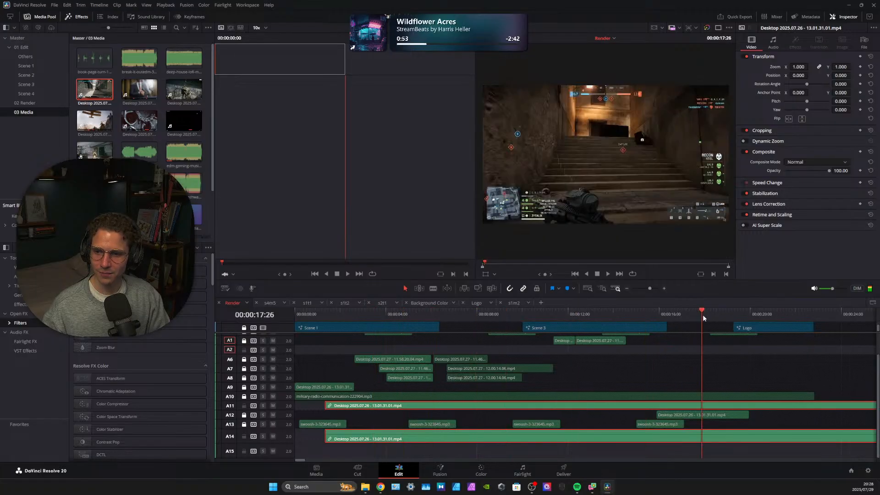
{"action": "left_click", "coordinate": [781, 315]}
{"action": "left_click_drag", "start_coordinate": [801, 314], "coordinate": [851, 315]}
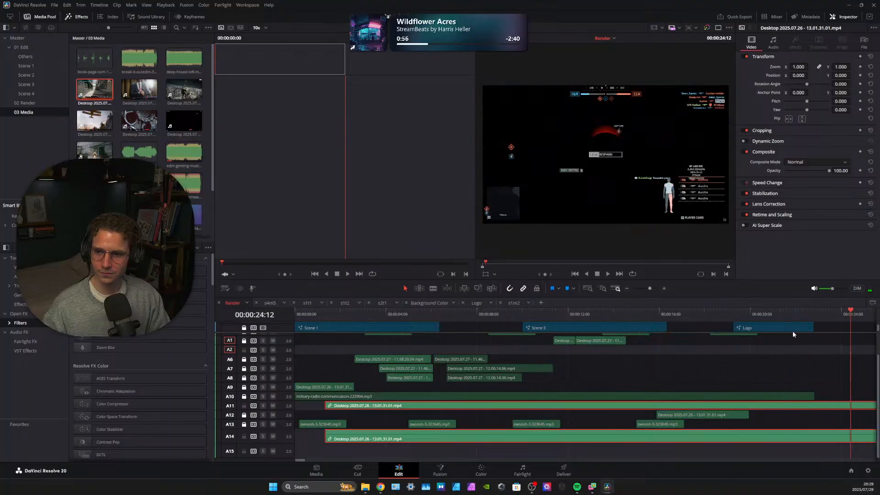
{"action": "left_click", "coordinate": [433, 288]}
{"action": "left_click", "coordinate": [851, 438]}
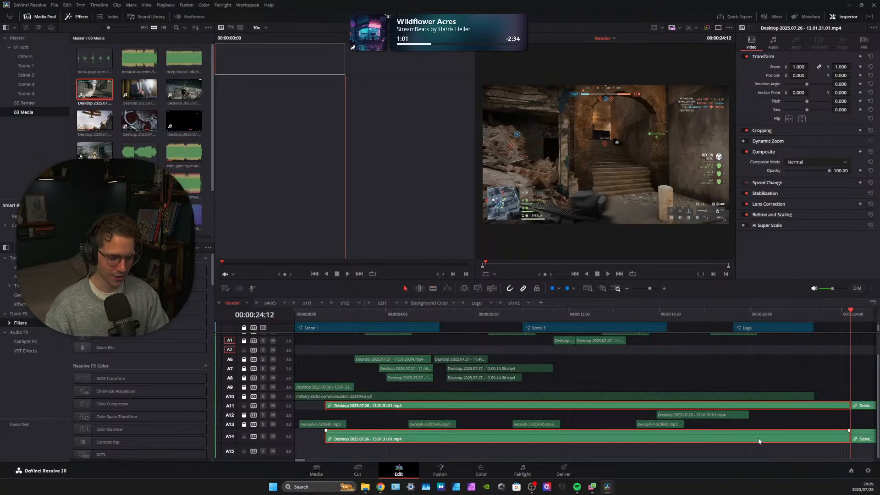
{"action": "key", "text": "BackSpace"}
{"action": "left_click_drag", "start_coordinate": [860, 406], "coordinate": [345, 402]}
Check the recording's footage around 00:00:03:13 to 00:00:04:01 in the Render timeline
{"action": "left_click", "coordinate": [374, 313]}
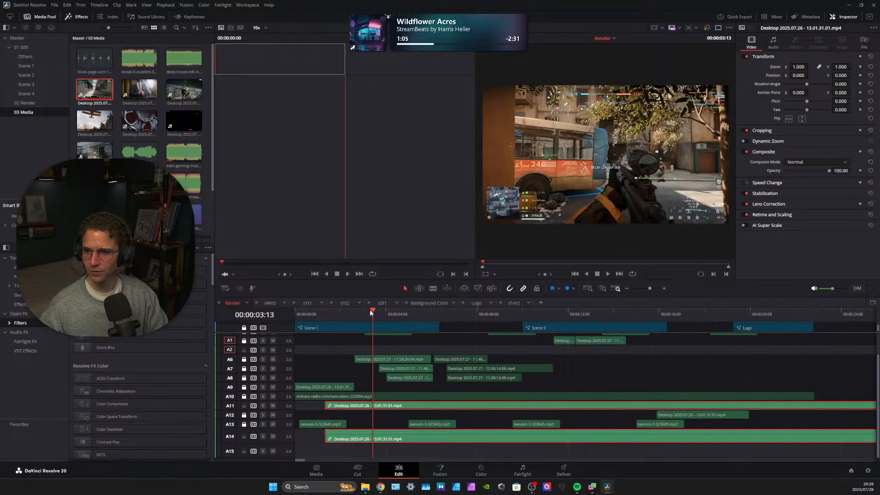
{"action": "left_click", "coordinate": [400, 313]}
{"action": "left_click_drag", "start_coordinate": [425, 314], "coordinate": [352, 308]}
{"action": "left_click", "coordinate": [347, 304]}
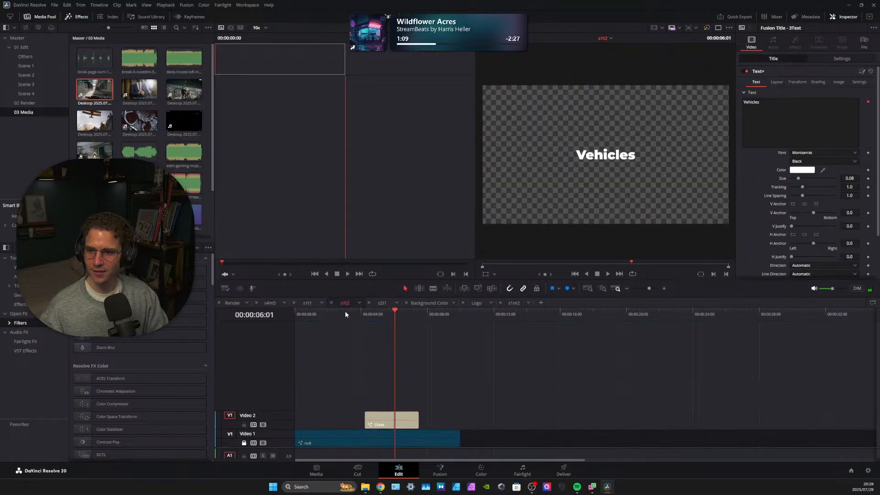
{"action": "left_click", "coordinate": [232, 303]}
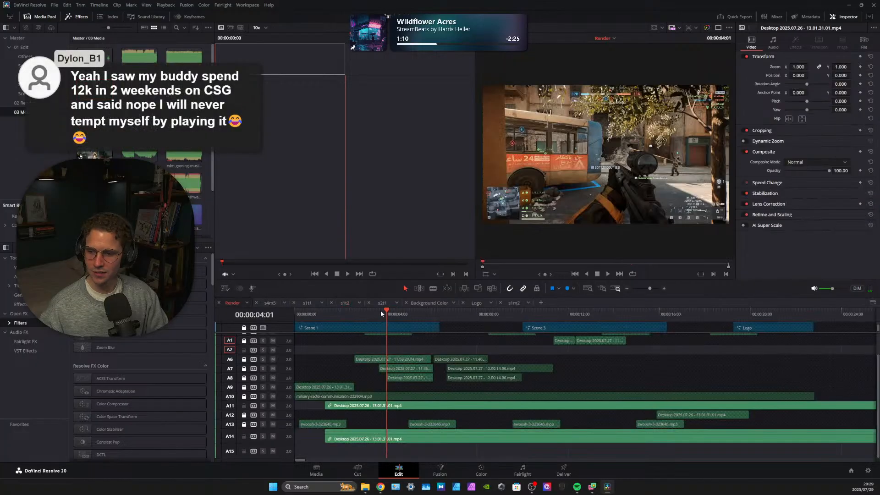
Mute all audio tracks except A11 and A14 so that only the added gameplay recording is heard
{"action": "scroll", "coordinate": [317, 374], "scroll_direction": "up", "scroll_amount": 2}
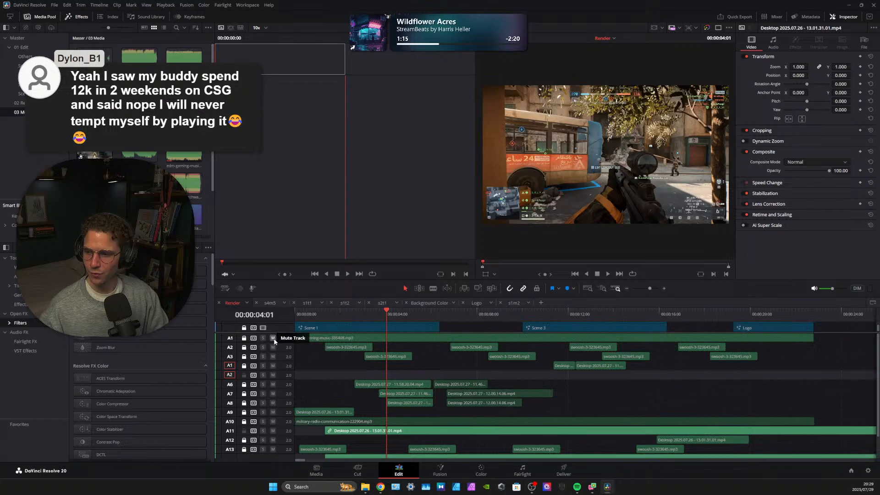
{"action": "left_click", "coordinate": [273, 356]}
{"action": "scroll", "coordinate": [317, 368], "scroll_direction": "down", "scroll_amount": 2}
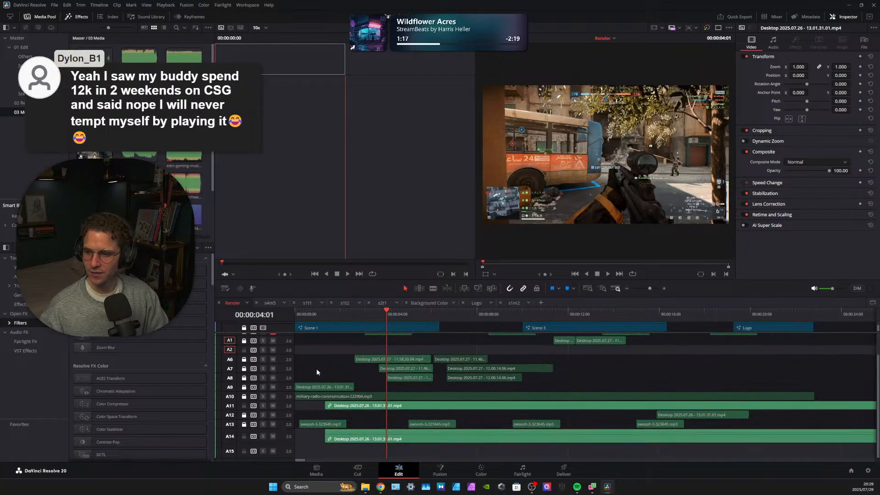
{"action": "left_click", "coordinate": [273, 351]}
{"action": "left_click", "coordinate": [273, 341]}
{"action": "left_click", "coordinate": [273, 397]}
{"action": "left_click", "coordinate": [273, 387]}
{"action": "left_click", "coordinate": [273, 377]}
{"action": "left_click", "coordinate": [273, 360]}
{"action": "scroll", "coordinate": [304, 379], "scroll_direction": "up", "scroll_amount": 2}
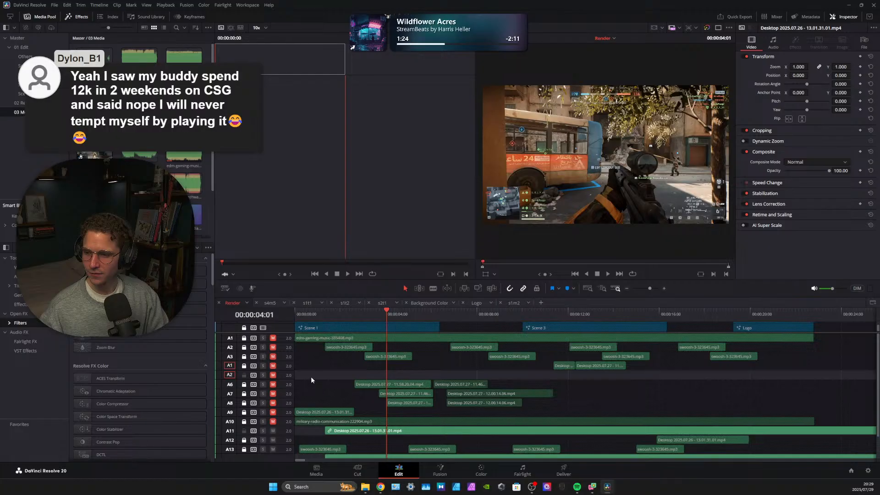
{"action": "scroll", "coordinate": [314, 382], "scroll_direction": "down", "scroll_amount": 2}
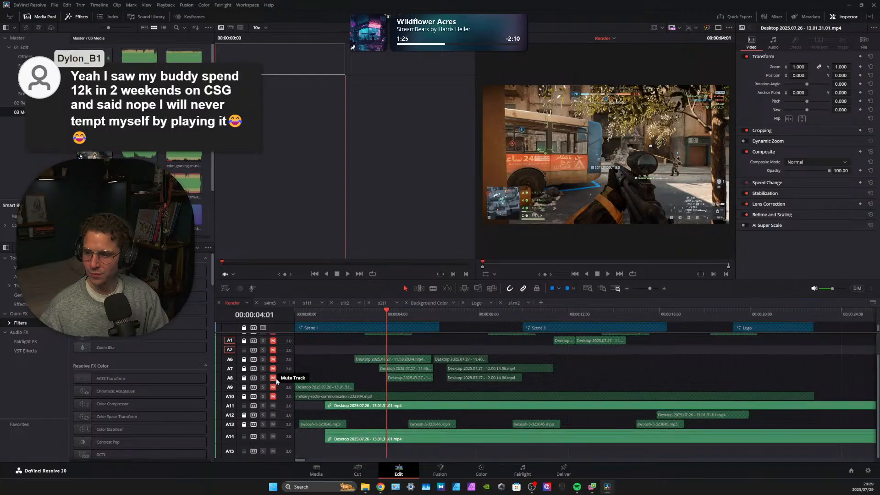
{"action": "left_click", "coordinate": [274, 425]}
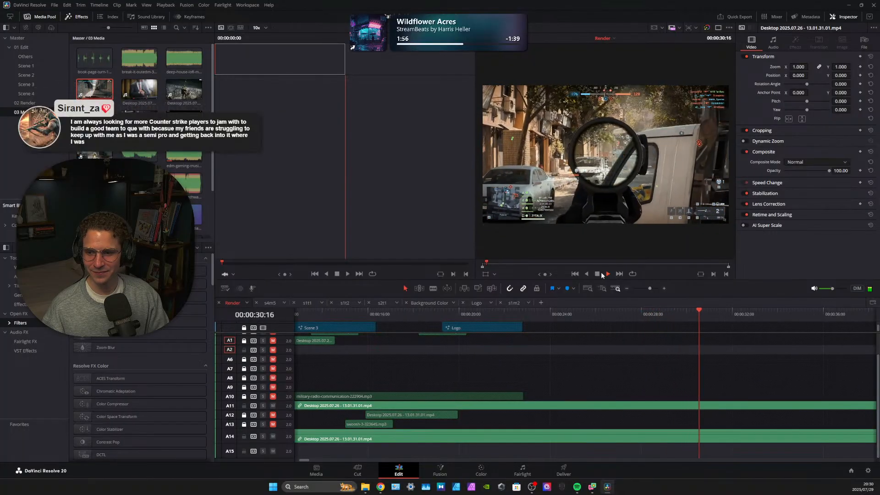
Stop playback, remove the recording before 00:00:36:28 on the Render timeline, and slide the remainder back to the timeline start
{"action": "left_click", "coordinate": [596, 273]}
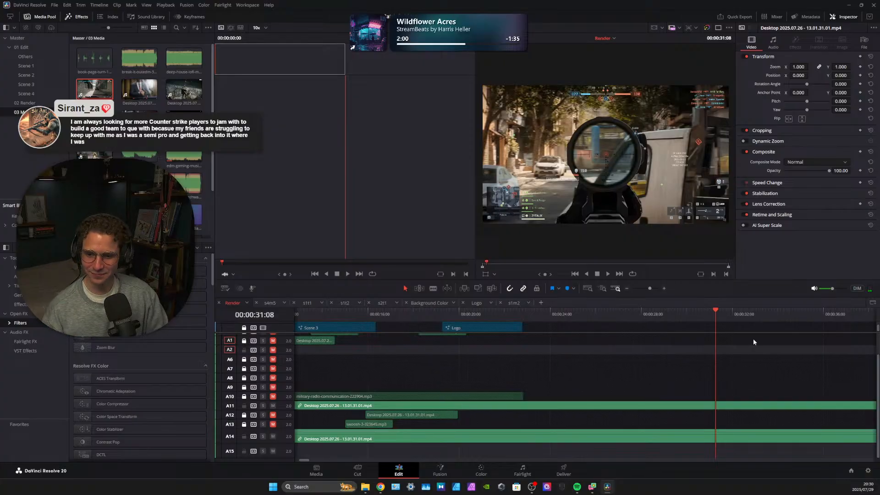
{"action": "left_click_drag", "start_coordinate": [825, 315], "coordinate": [846, 314]}
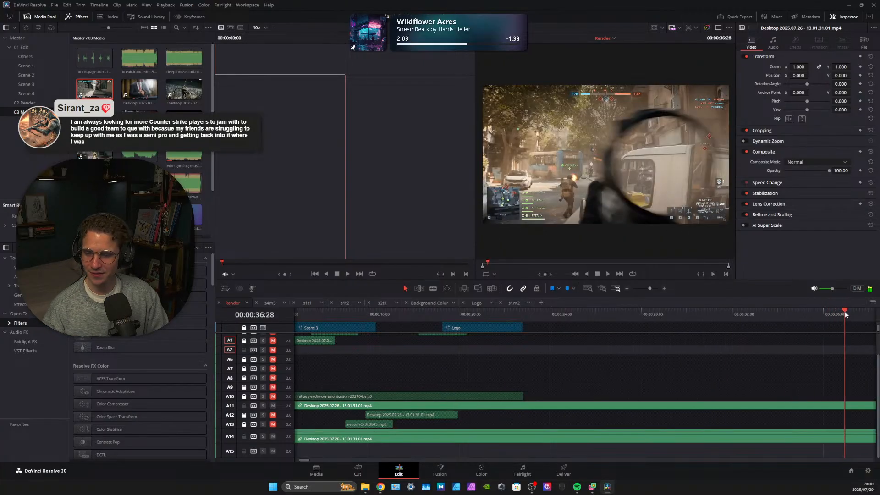
{"action": "key", "text": "ctrl+b"}
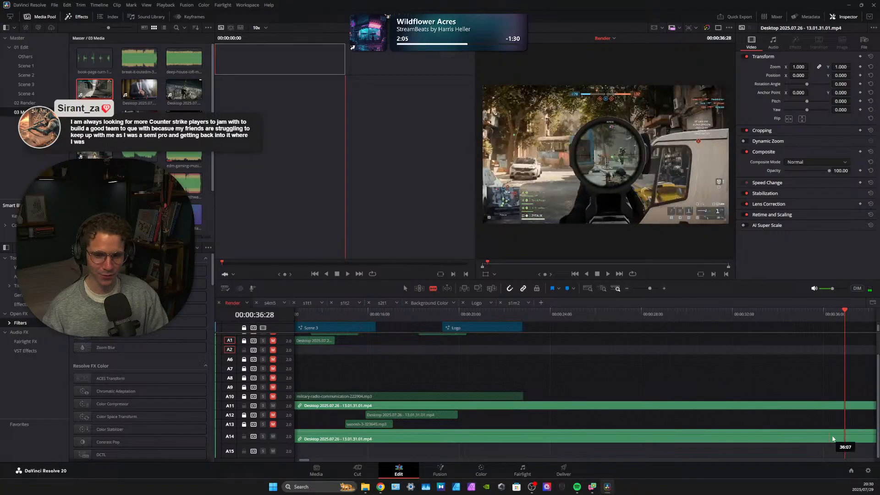
{"action": "left_click", "coordinate": [606, 408]}
{"action": "key", "text": "Delete"}
{"action": "left_click_drag", "start_coordinate": [858, 409], "coordinate": [308, 408]}
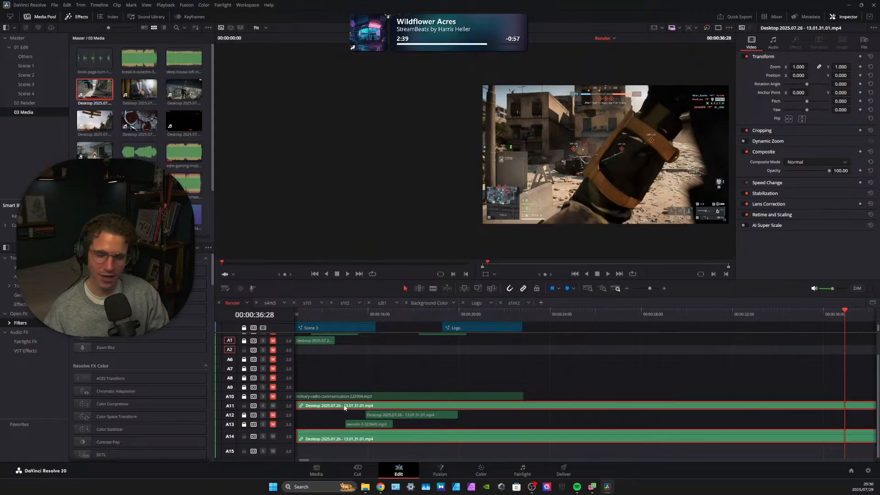
{"action": "left_click_drag", "start_coordinate": [307, 312], "coordinate": [295, 312]}
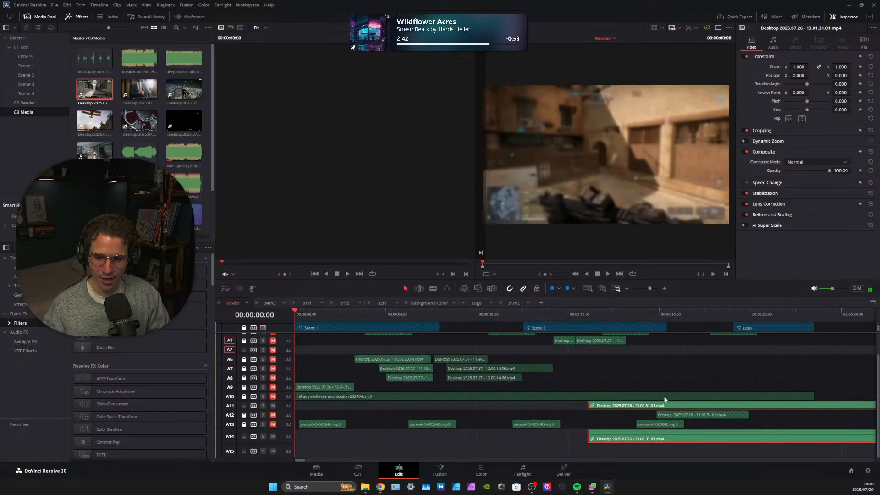
{"action": "left_click_drag", "start_coordinate": [673, 406], "coordinate": [367, 409]}
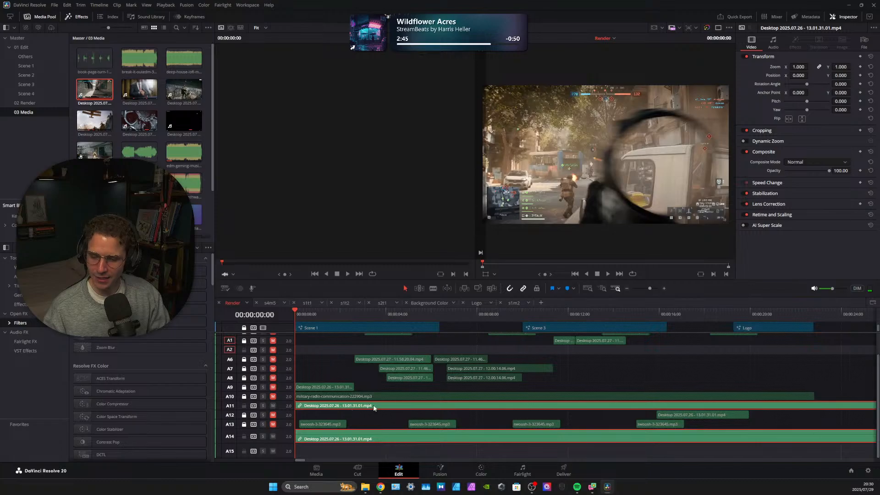
Skim the recording to 00:00:22:25, cut away everything before that point, and move the remainder back to the timeline start
{"action": "left_click_drag", "start_coordinate": [308, 315], "coordinate": [841, 312]}
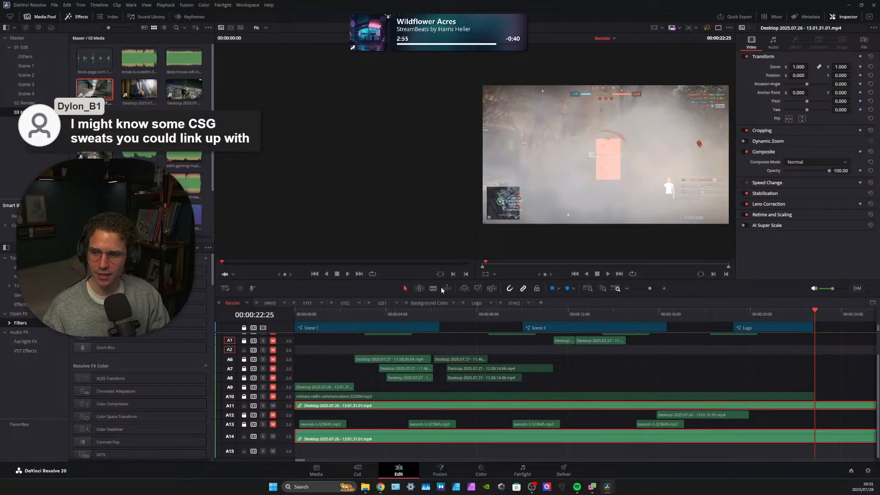
{"action": "key", "text": "ctrl+b"}
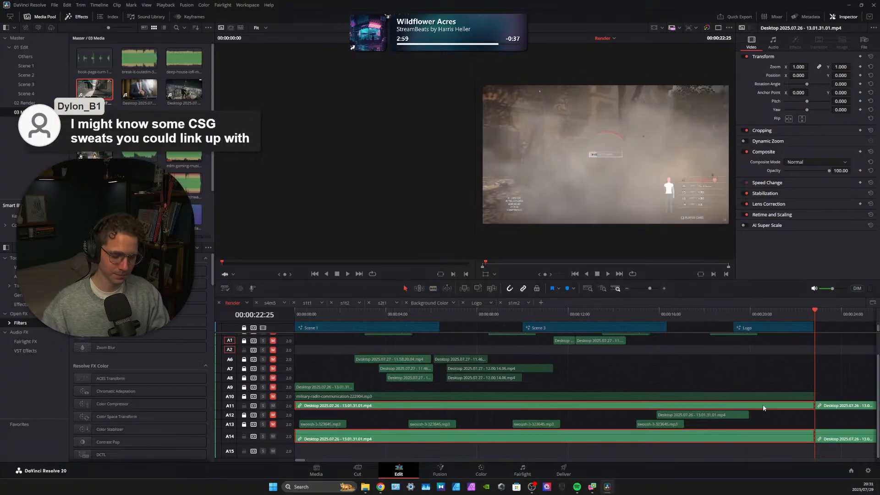
{"action": "key", "text": "BackSpace"}
{"action": "left_click_drag", "start_coordinate": [859, 409], "coordinate": [339, 409]}
Skim the next stretch of the recording, remove the part before 00:00:21:17, and place the remainder about one second into the timeline
{"action": "left_click", "coordinate": [302, 312]}
{"action": "left_click", "coordinate": [364, 315]}
{"action": "left_click", "coordinate": [418, 321]}
{"action": "left_click", "coordinate": [469, 319]}
{"action": "left_click", "coordinate": [527, 327]}
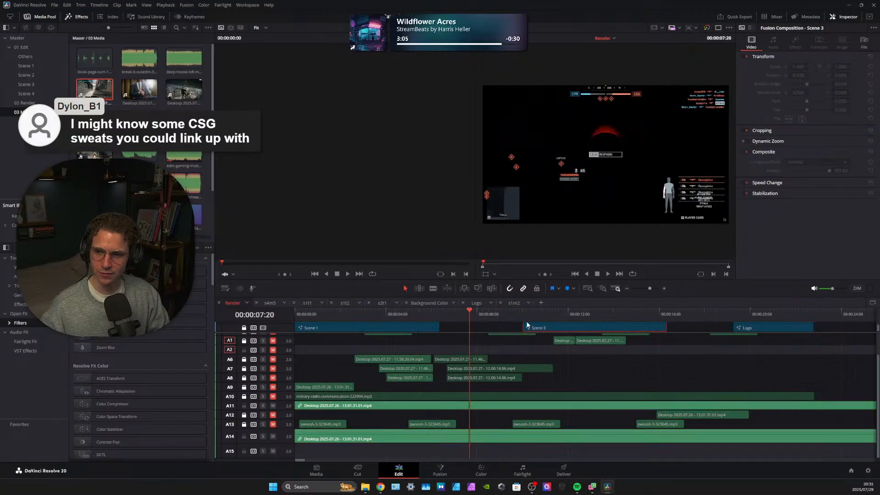
{"action": "left_click", "coordinate": [575, 320]}
{"action": "left_click", "coordinate": [628, 316]}
{"action": "left_click", "coordinate": [691, 315]}
{"action": "left_click", "coordinate": [733, 314]}
{"action": "left_click", "coordinate": [786, 315]}
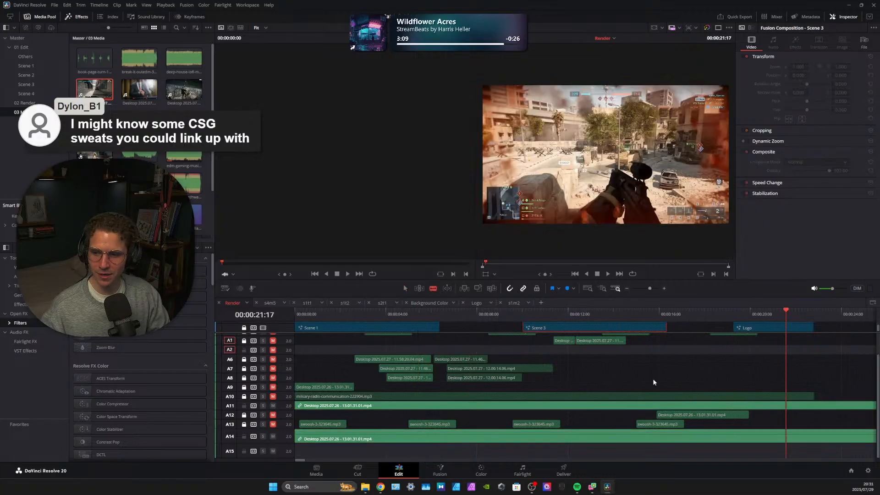
{"action": "left_click", "coordinate": [785, 438]}
{"action": "left_click", "coordinate": [406, 288]}
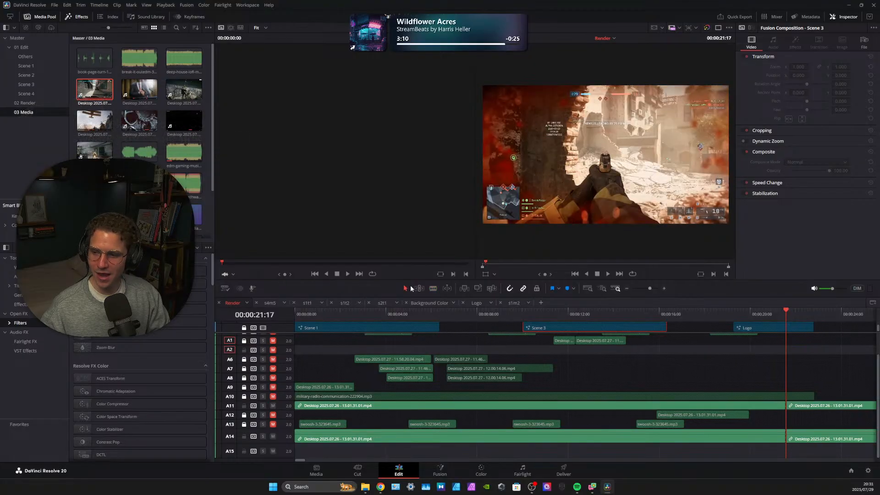
{"action": "left_click", "coordinate": [700, 406]}
{"action": "key", "text": "BackSpace"}
{"action": "left_click_drag", "start_coordinate": [814, 406], "coordinate": [352, 408]}
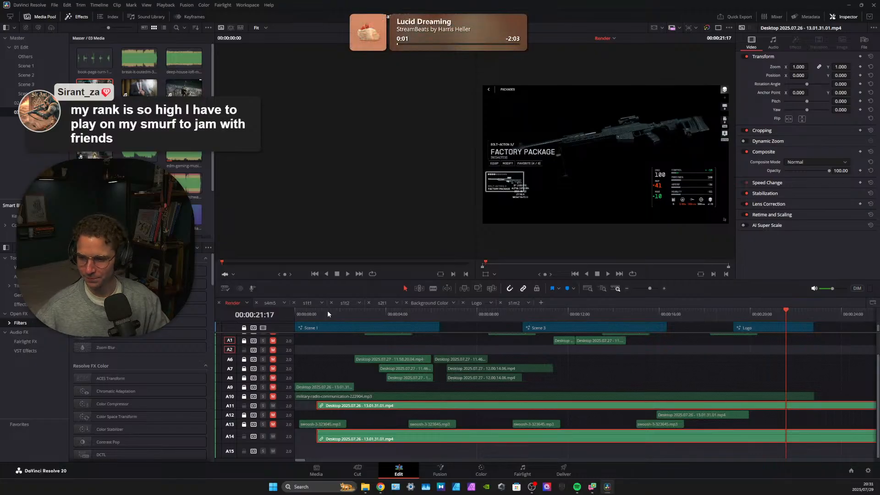
Search much further along the recording, through to 00:09:03:23, for gameplay footage with suitable audio
{"action": "left_click_drag", "start_coordinate": [332, 314], "coordinate": [763, 318]}
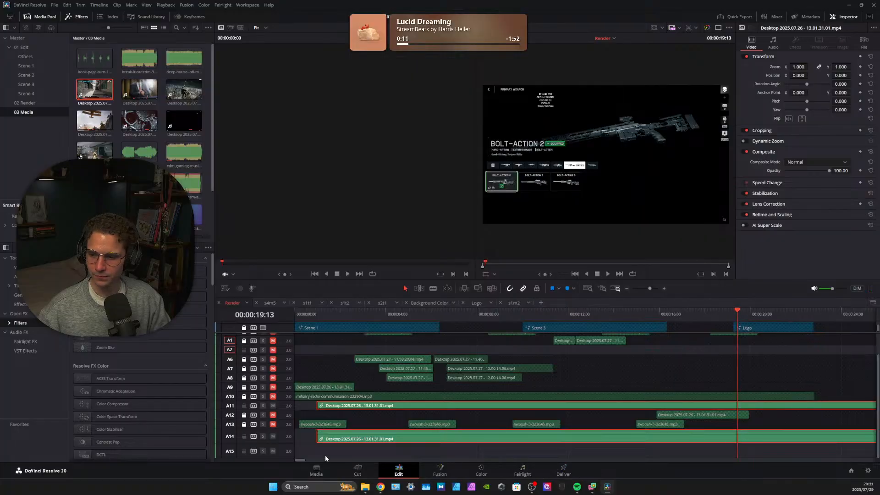
{"action": "left_click_drag", "start_coordinate": [299, 459], "coordinate": [325, 456]}
{"action": "left_click_drag", "start_coordinate": [340, 318], "coordinate": [412, 316]}
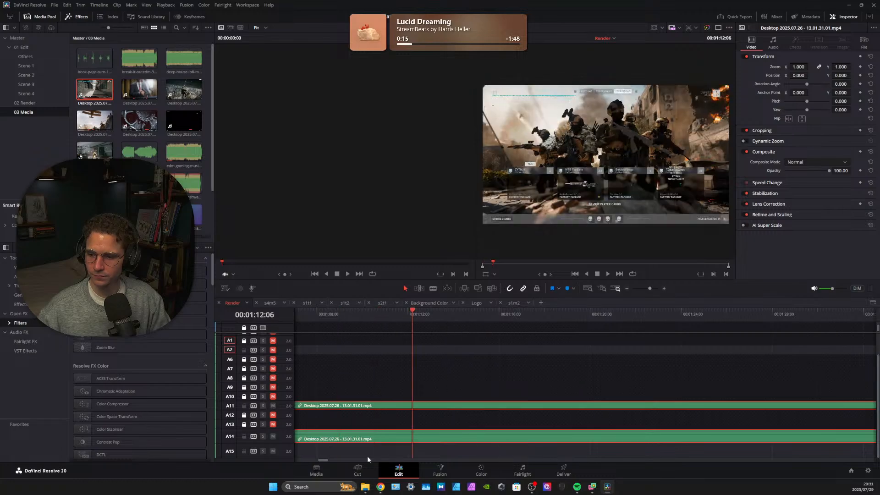
{"action": "left_click_drag", "start_coordinate": [323, 461], "coordinate": [315, 461]}
{"action": "left_click", "coordinate": [432, 314]}
{"action": "left_click_drag", "start_coordinate": [432, 314], "coordinate": [484, 315]}
{"action": "left_click_drag", "start_coordinate": [559, 313], "coordinate": [623, 319]}
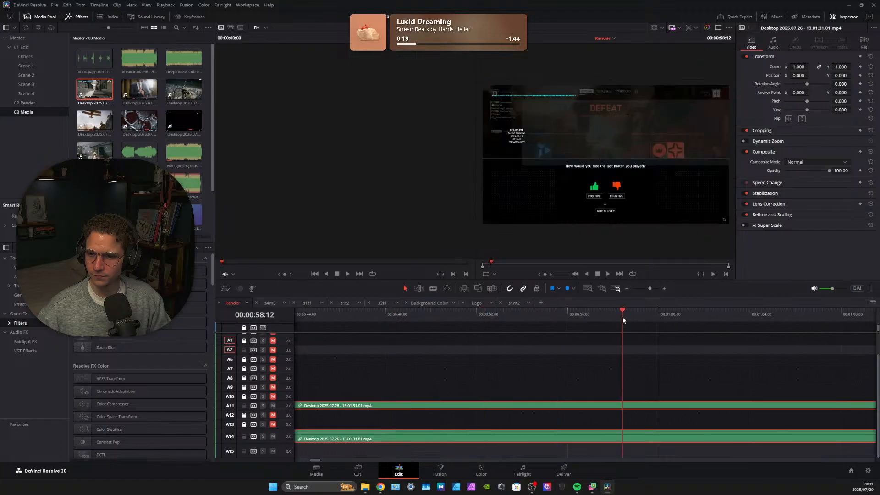
{"action": "left_click_drag", "start_coordinate": [381, 315], "coordinate": [317, 314]}
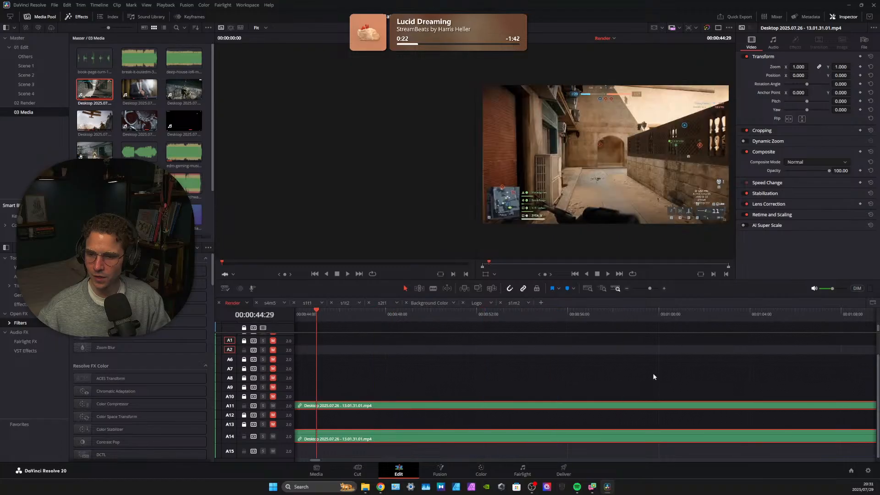
{"action": "left_click", "coordinate": [720, 314]}
{"action": "left_click_drag", "start_coordinate": [847, 326], "coordinate": [261, 359]}
{"action": "left_click_drag", "start_coordinate": [337, 314], "coordinate": [570, 445]}
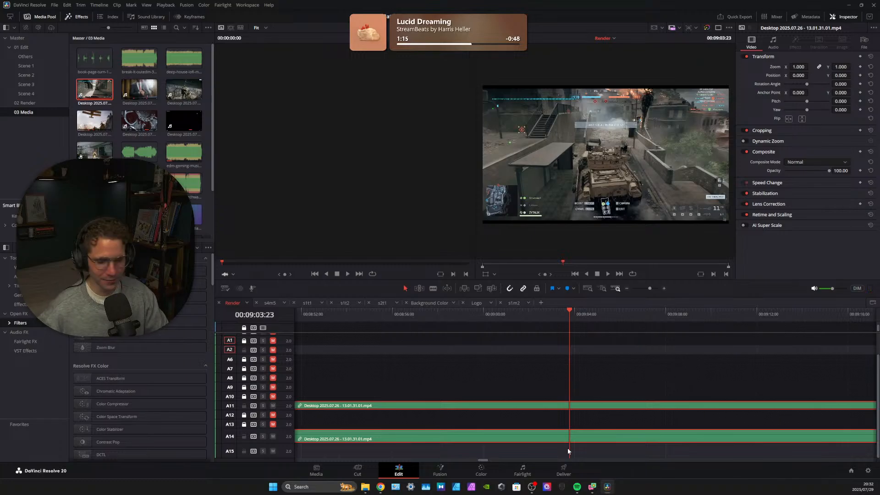
Remove the recording up to just before 00:09:03:23 and move the remaining tank footage to about 00:00:15 on the timeline
{"action": "left_click", "coordinate": [433, 288]}
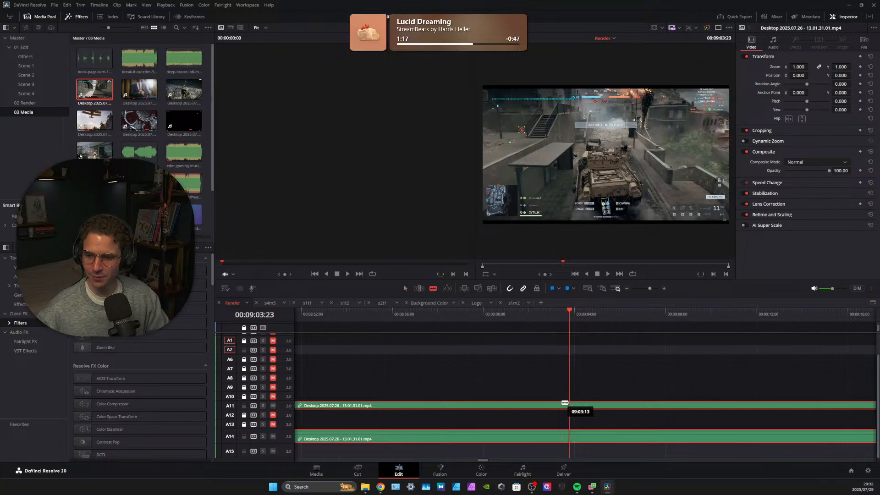
{"action": "left_click", "coordinate": [553, 406]}
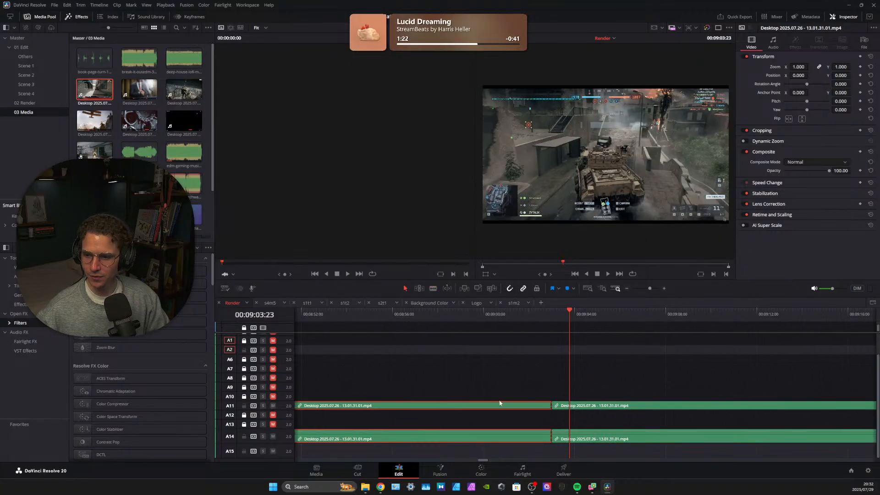
{"action": "key", "text": "Delete"}
{"action": "left_click", "coordinate": [612, 409]}
{"action": "left_click_drag", "start_coordinate": [580, 406], "coordinate": [665, 412]}
Skim the tank footage to 00:00:21:08, split the recording there, and delete everything after the cut
{"action": "left_click", "coordinate": [651, 312]}
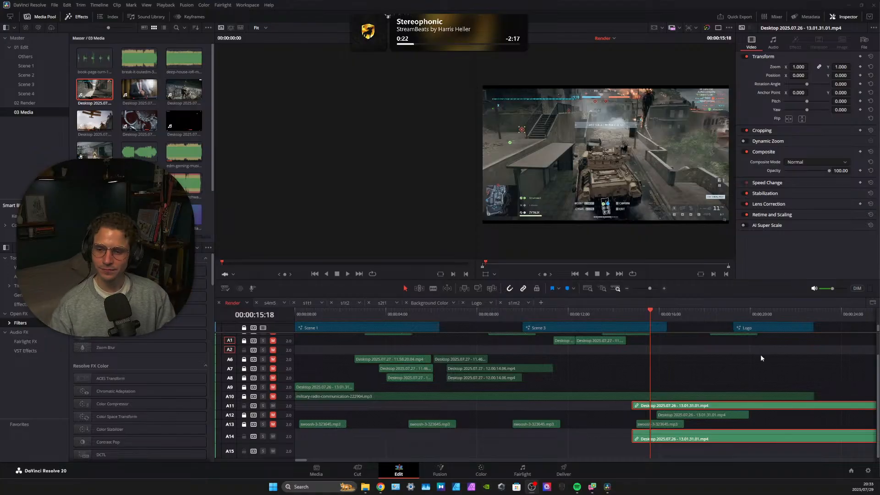
{"action": "left_click_drag", "start_coordinate": [653, 309], "coordinate": [641, 309]}
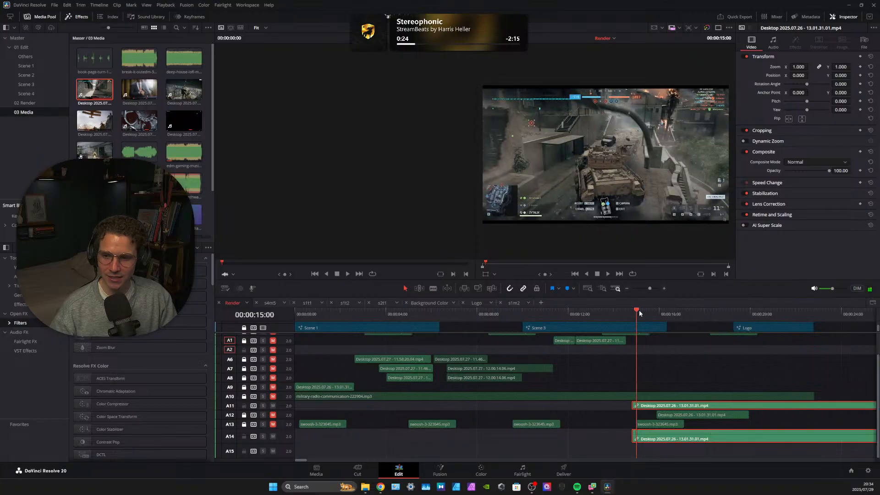
{"action": "left_click_drag", "start_coordinate": [640, 313], "coordinate": [775, 323]}
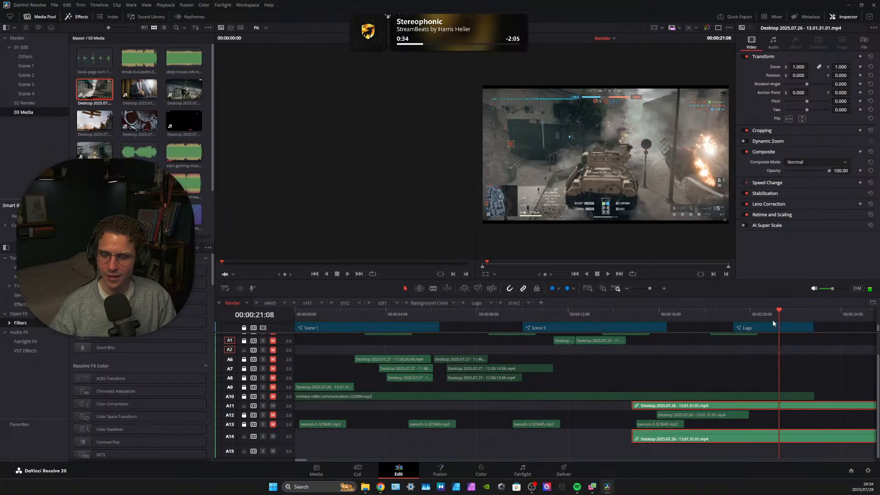
{"action": "left_click", "coordinate": [780, 408]}
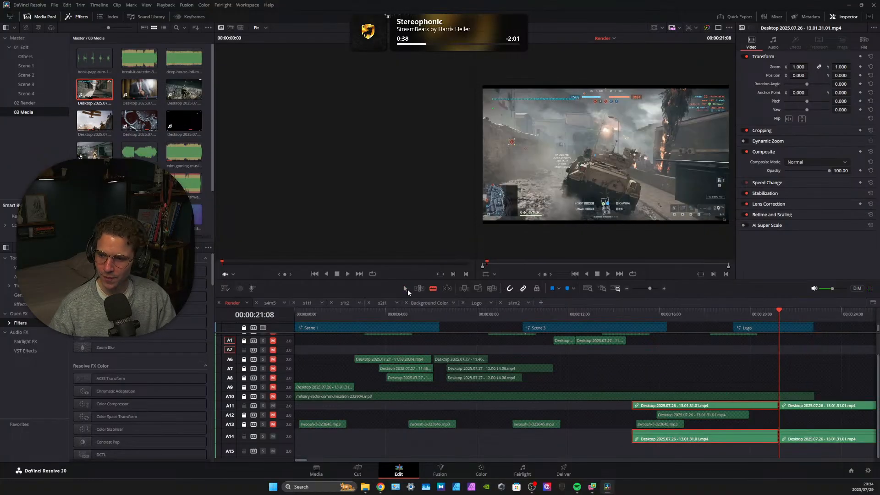
{"action": "left_click", "coordinate": [408, 289]}
{"action": "left_click", "coordinate": [798, 405]}
{"action": "key", "text": "BackSpace"}
Hide the Video 11 track and examine Scene 4's tank shot at 00:00:16:11 for matching against the recording
{"action": "scroll", "coordinate": [714, 385], "scroll_direction": "up", "scroll_amount": 3}
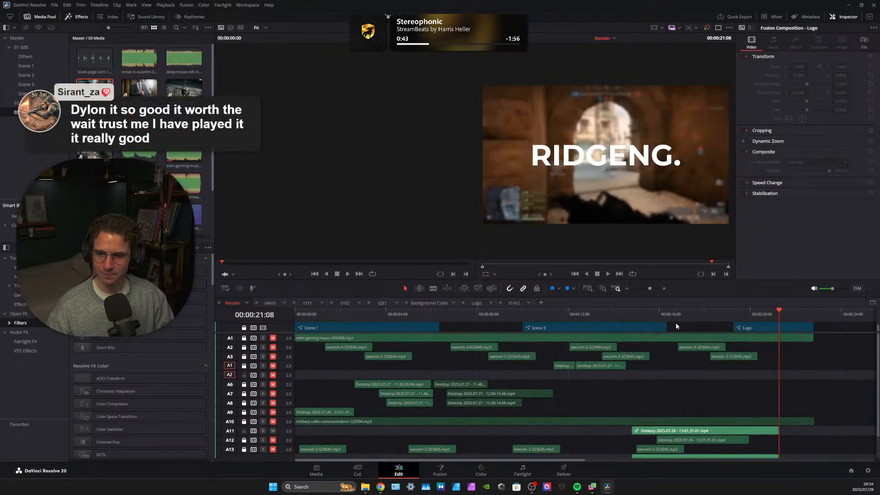
{"action": "scroll", "coordinate": [687, 332], "scroll_direction": "up", "scroll_amount": 3}
{"action": "left_click", "coordinate": [695, 311]}
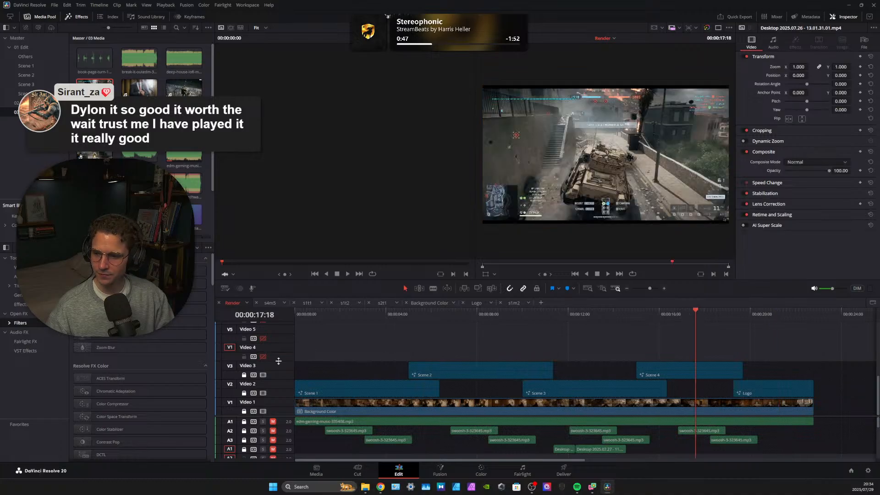
{"action": "scroll", "coordinate": [270, 362], "scroll_direction": "up", "scroll_amount": 5}
{"action": "scroll", "coordinate": [617, 356], "scroll_direction": "down", "scroll_amount": 3}
{"action": "scroll", "coordinate": [617, 356], "scroll_direction": "up", "scroll_amount": 3}
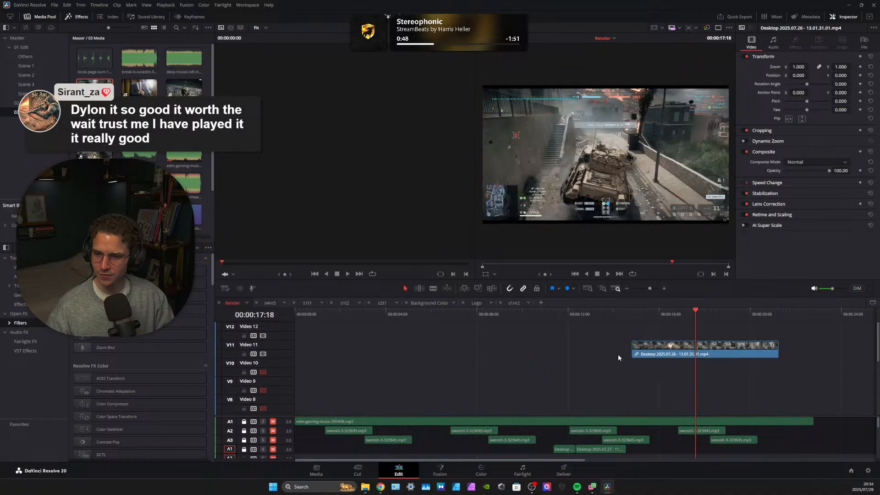
{"action": "left_click", "coordinate": [263, 354]}
{"action": "left_click", "coordinate": [679, 310]}
{"action": "left_click", "coordinate": [685, 311]}
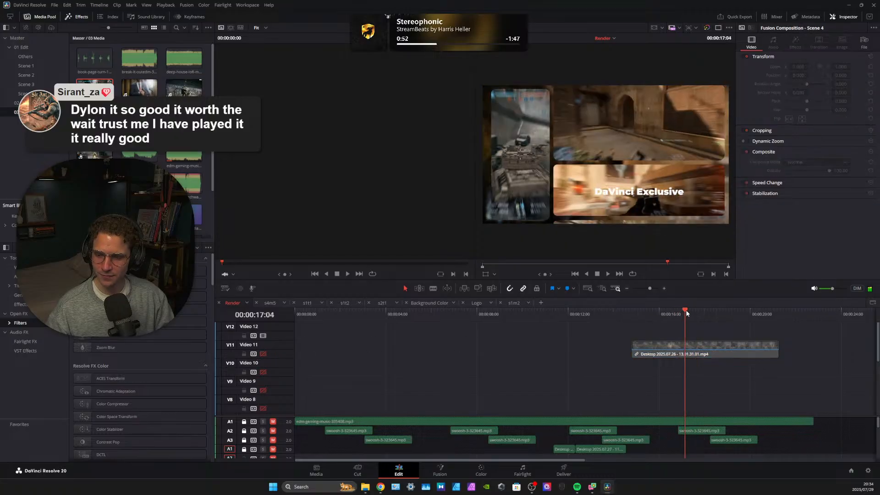
{"action": "left_click_drag", "start_coordinate": [687, 311], "coordinate": [667, 311]}
Try the tank clip starting at about 00:00:16, compare it with Video 11 enabled, and return it to about 00:00:15
{"action": "left_click", "coordinate": [704, 354]}
{"action": "left_click_drag", "start_coordinate": [704, 354], "coordinate": [734, 354]}
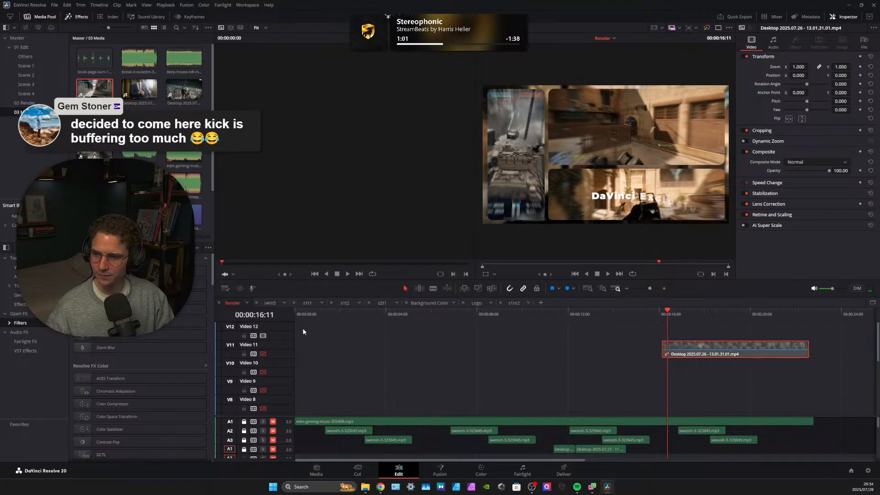
{"action": "left_click", "coordinate": [263, 354]}
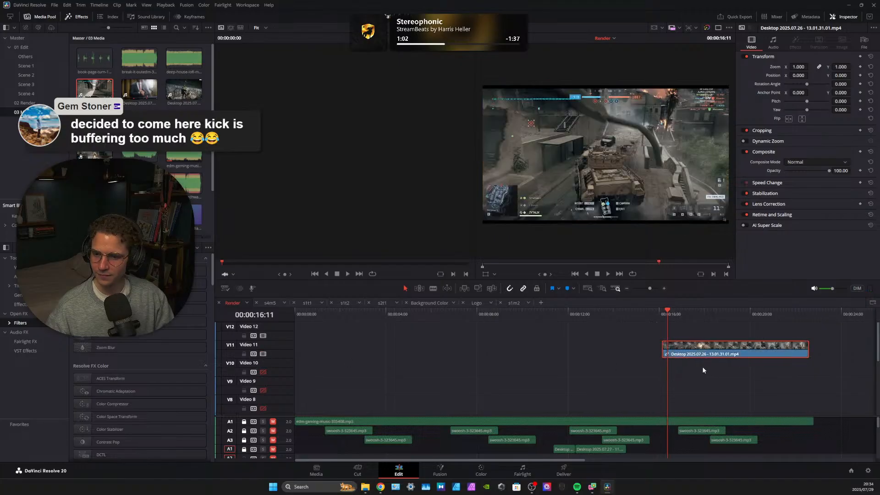
{"action": "left_click_drag", "start_coordinate": [701, 354], "coordinate": [672, 357]}
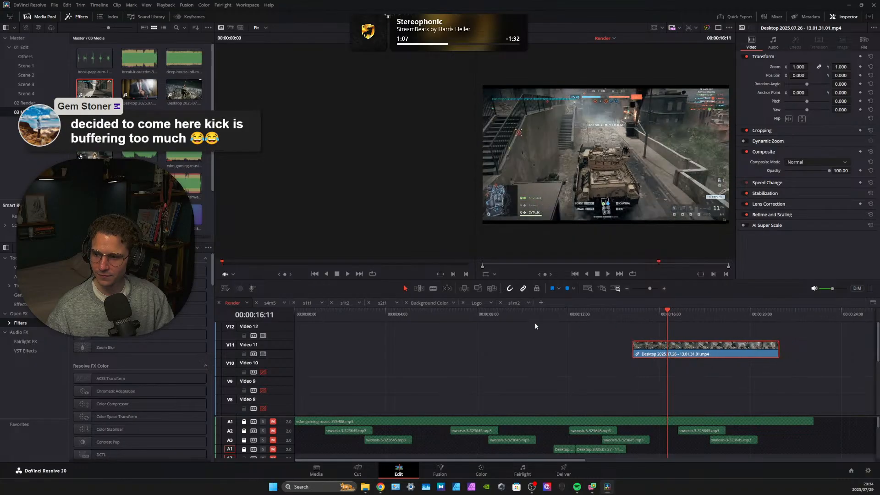
Slide the tank clip to start just before 00:00:16, toggling Video 11's visibility to match its frame with Scene 4's tank shot
{"action": "left_click", "coordinate": [264, 371]}
{"action": "left_click", "coordinate": [264, 354]}
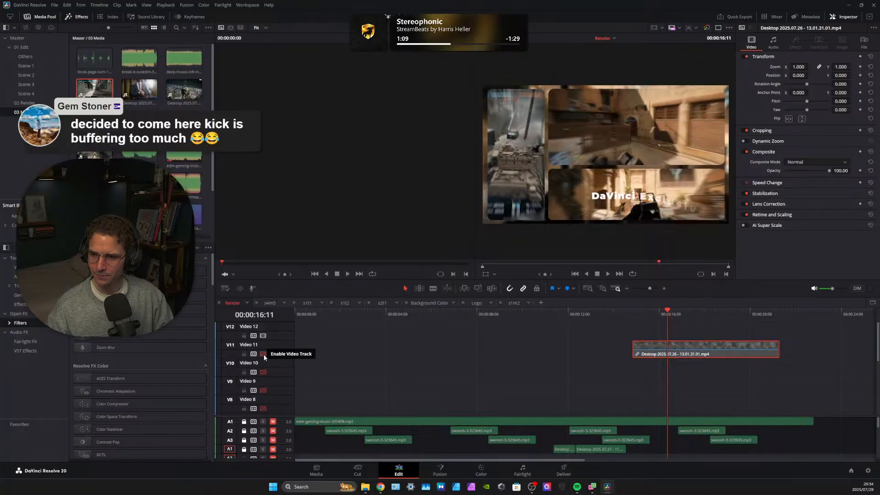
{"action": "left_click", "coordinate": [264, 355]}
{"action": "left_click", "coordinate": [264, 356]}
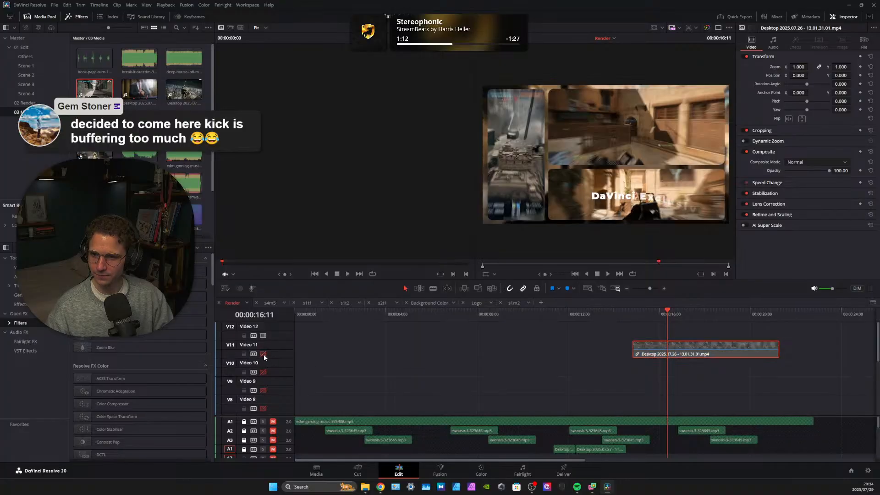
{"action": "left_click", "coordinate": [264, 356]}
{"action": "left_click_drag", "start_coordinate": [678, 353], "coordinate": [692, 351]}
{"action": "left_click", "coordinate": [265, 354]}
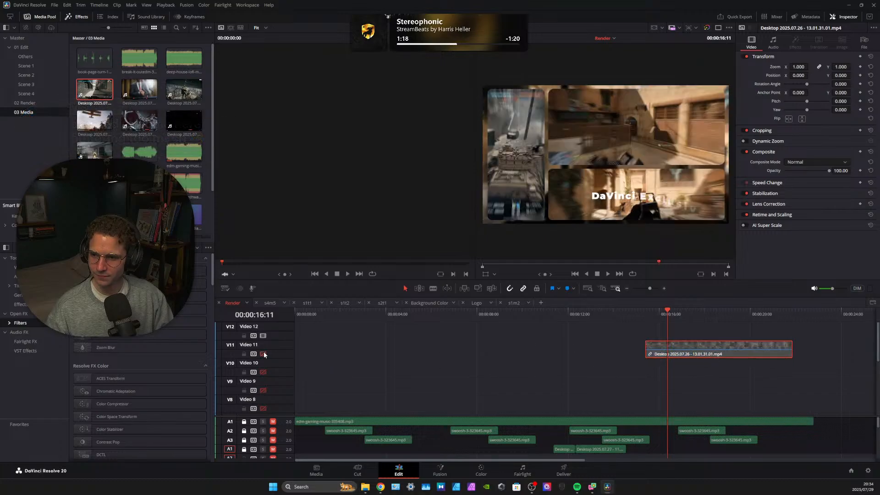
{"action": "left_click", "coordinate": [264, 354]}
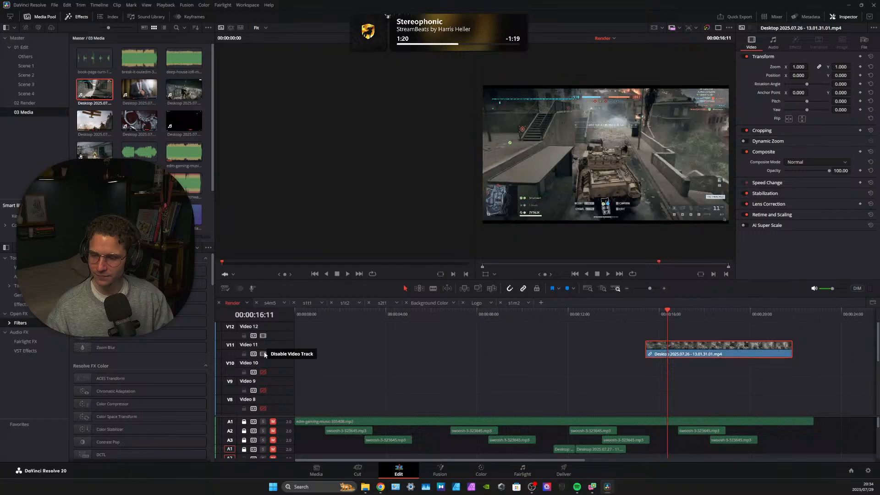
{"action": "left_click_drag", "start_coordinate": [704, 355], "coordinate": [715, 354]}
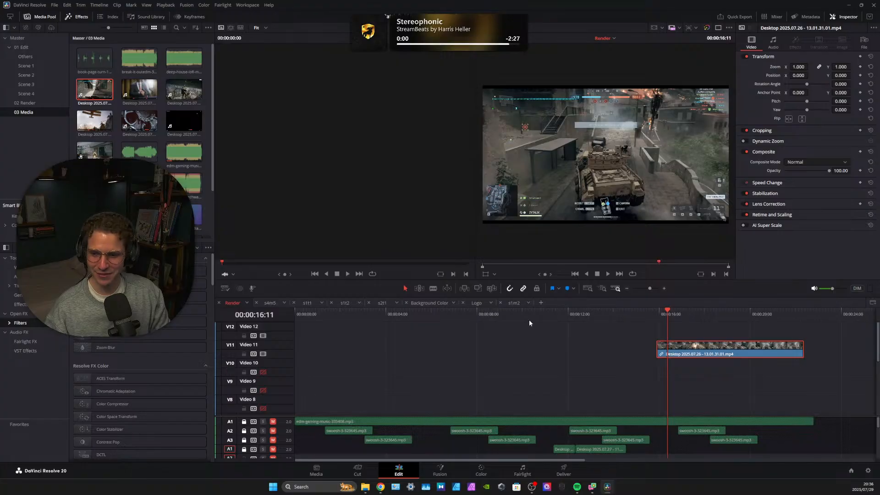
Compare the tank clip with Scene 4's tank shot at 00:00:16:11 and try it slightly earlier on Video 11
{"action": "left_click", "coordinate": [263, 354]}
{"action": "left_click", "coordinate": [263, 354]}
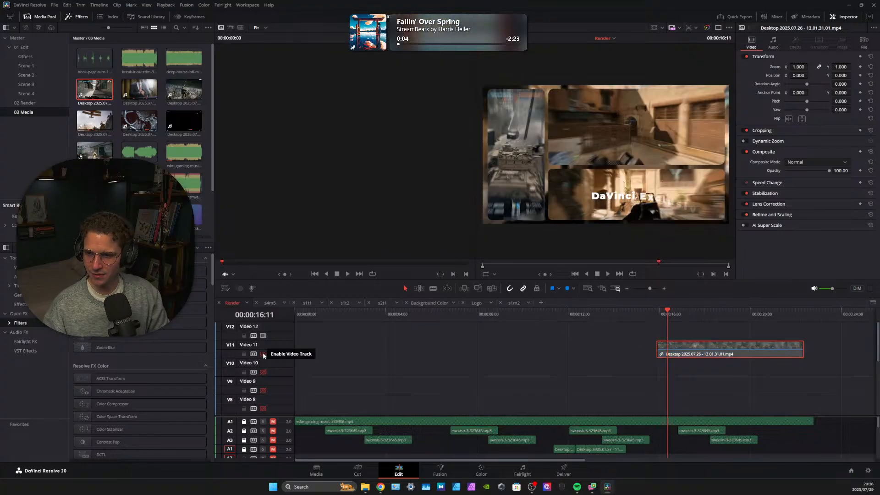
{"action": "left_click", "coordinate": [263, 354]}
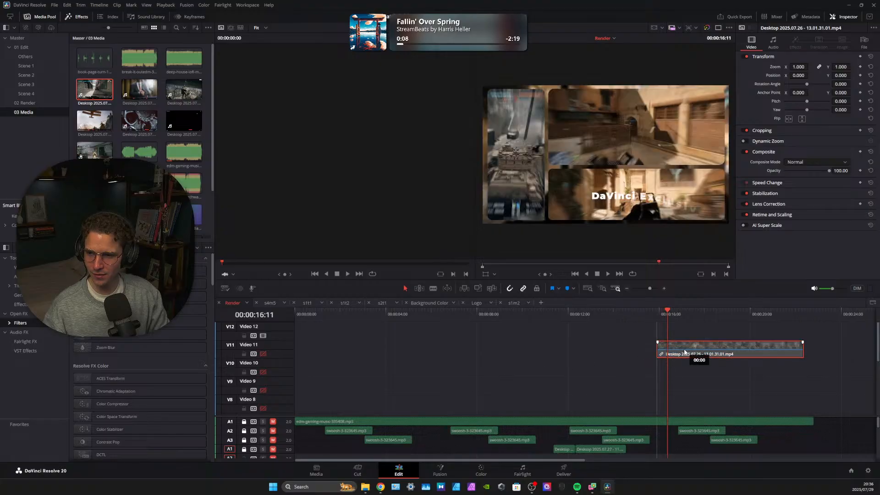
{"action": "left_click", "coordinate": [263, 354]}
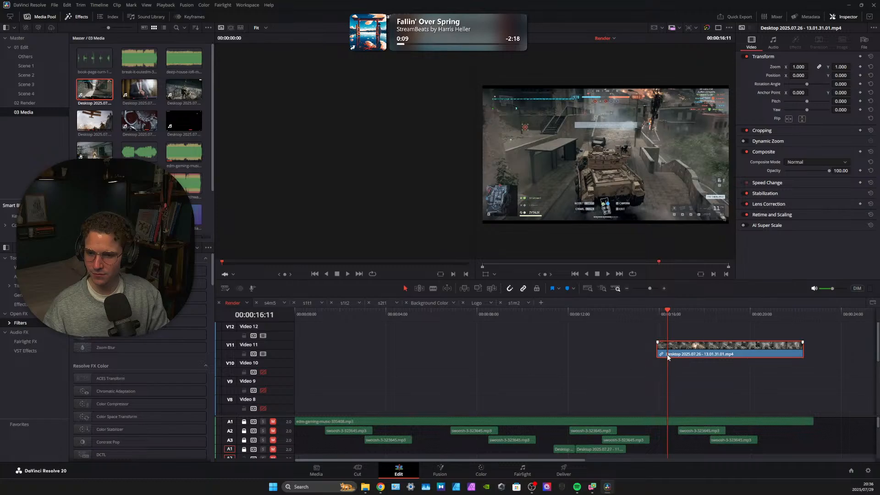
{"action": "left_click_drag", "start_coordinate": [658, 354], "coordinate": [646, 354]}
{"action": "left_click_drag", "start_coordinate": [721, 357], "coordinate": [728, 353]}
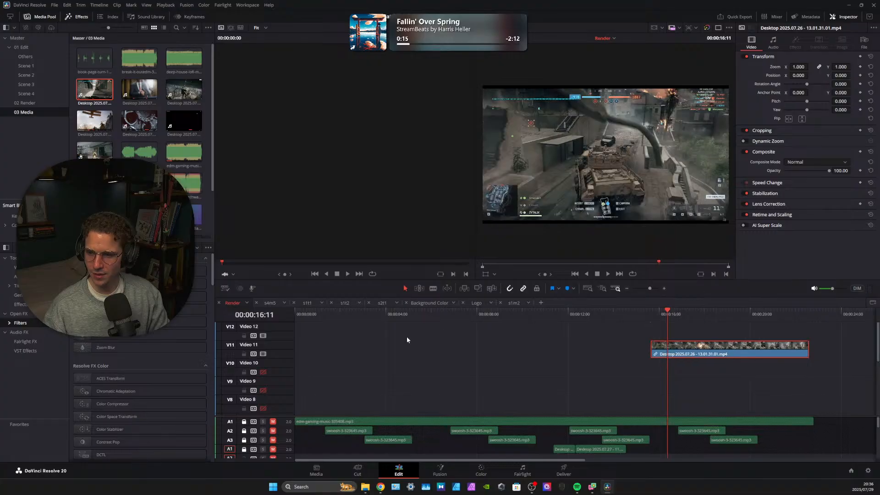
Recheck the tank frame by toggling Video 11's visibility and try the clip a few frames later, starting just before 00:00:16
{"action": "left_click", "coordinate": [263, 354]}
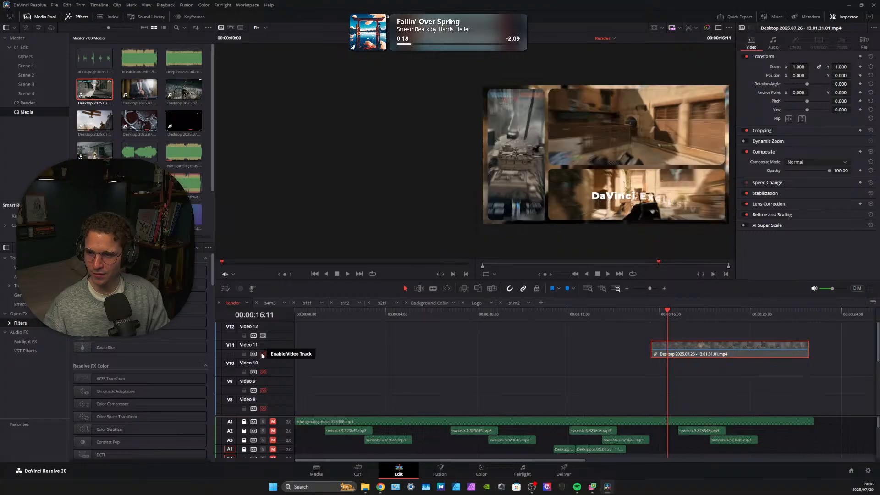
{"action": "left_click", "coordinate": [264, 353]}
{"action": "left_click", "coordinate": [263, 353]}
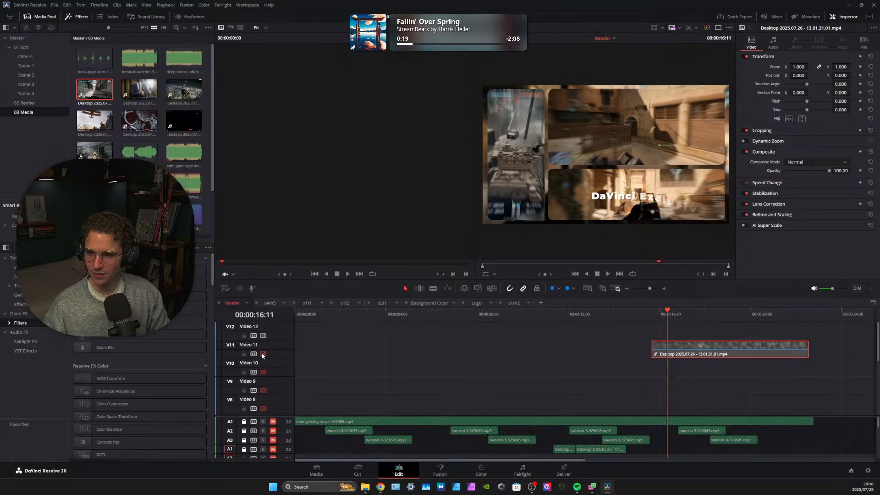
{"action": "left_click", "coordinate": [263, 354]}
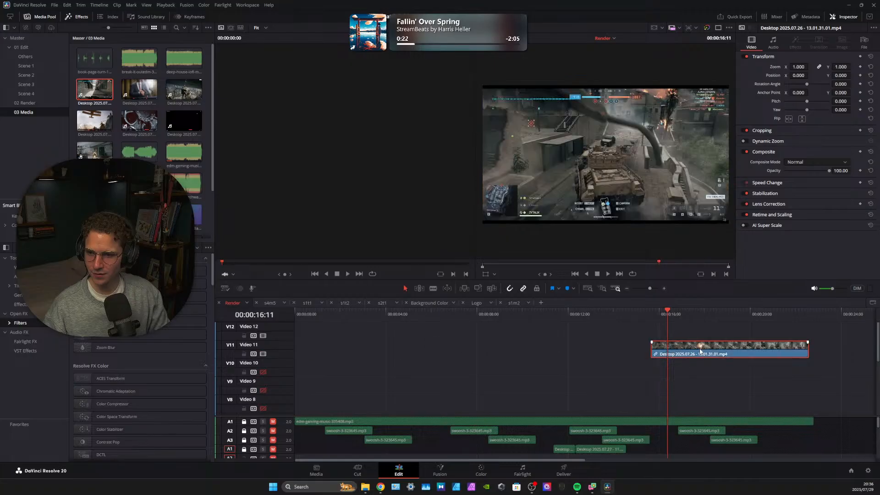
{"action": "mouse_move", "coordinate": [698, 351]}
{"action": "left_mouse_down"}
{"action": "mouse_move", "coordinate": [691, 354]}
{"action": "mouse_move", "coordinate": [723, 354]}
{"action": "mouse_move", "coordinate": [704, 357]}
{"action": "left_mouse_up"}
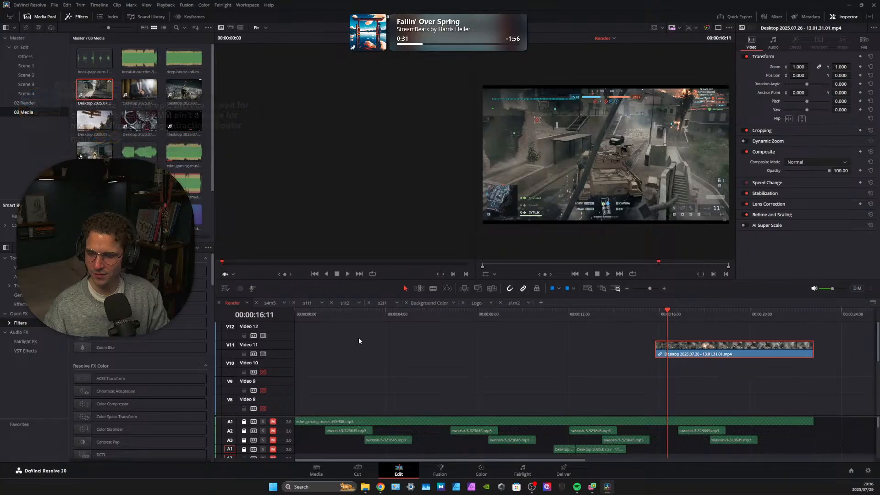
Compare the shifted tank frame with Scene 4 again and try the clip starting at about 00:00:15
{"action": "left_click", "coordinate": [264, 354]}
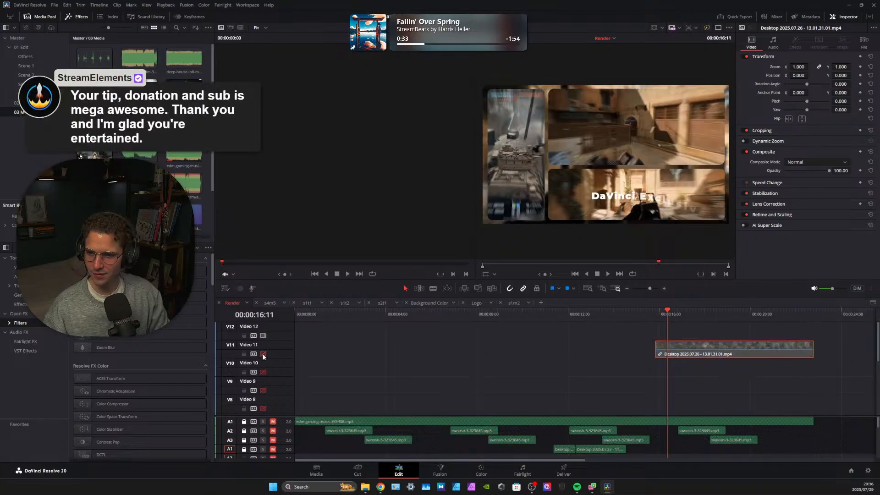
{"action": "left_click", "coordinate": [264, 354]}
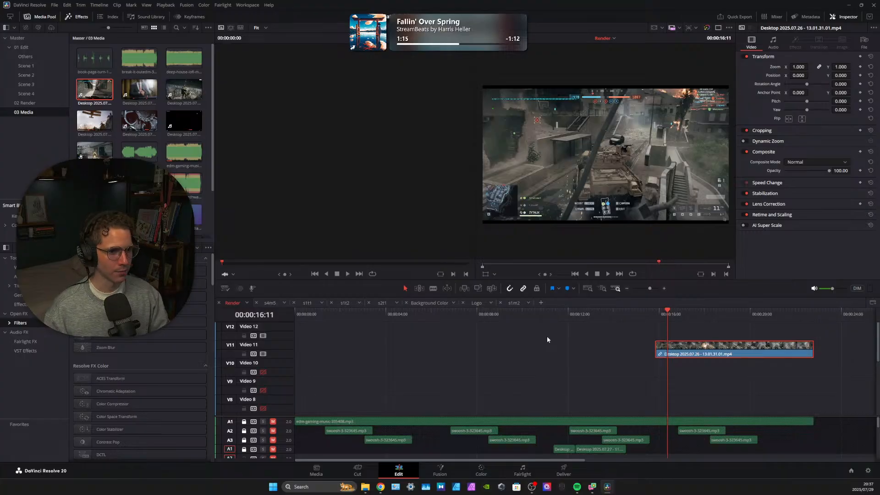
{"action": "left_click", "coordinate": [263, 354]}
{"action": "left_click", "coordinate": [264, 354]}
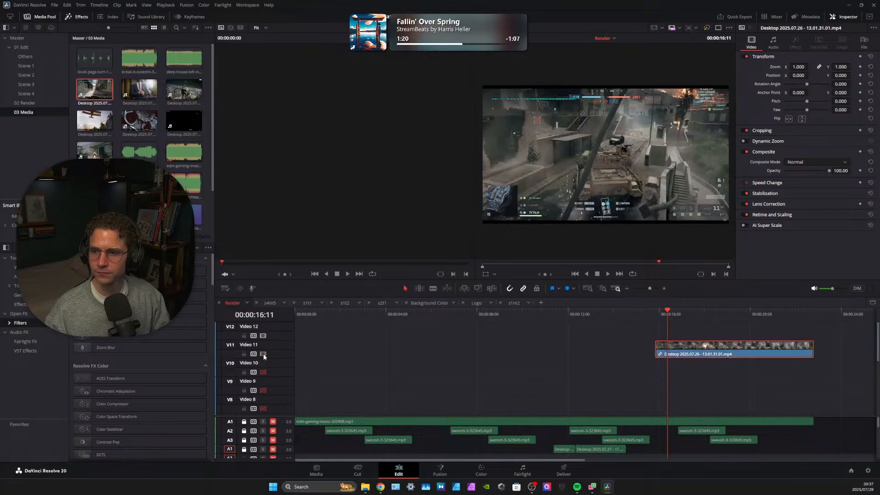
{"action": "left_click", "coordinate": [264, 353]}
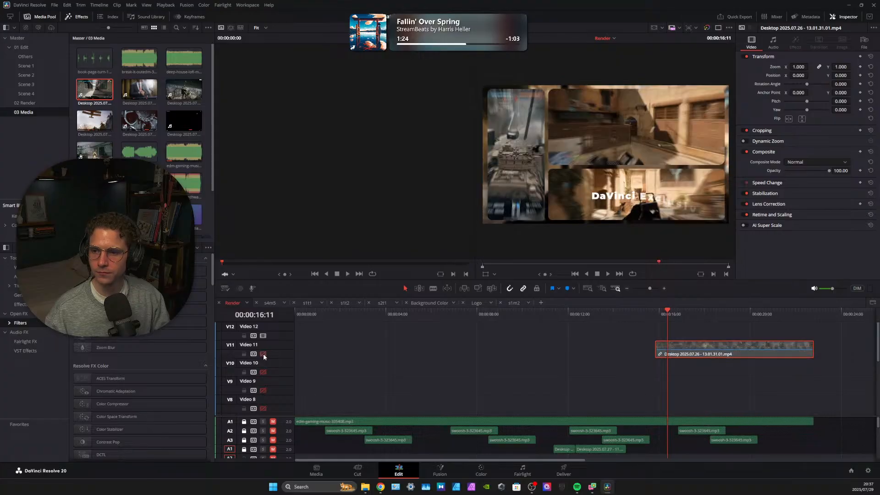
{"action": "left_click", "coordinate": [263, 354]}
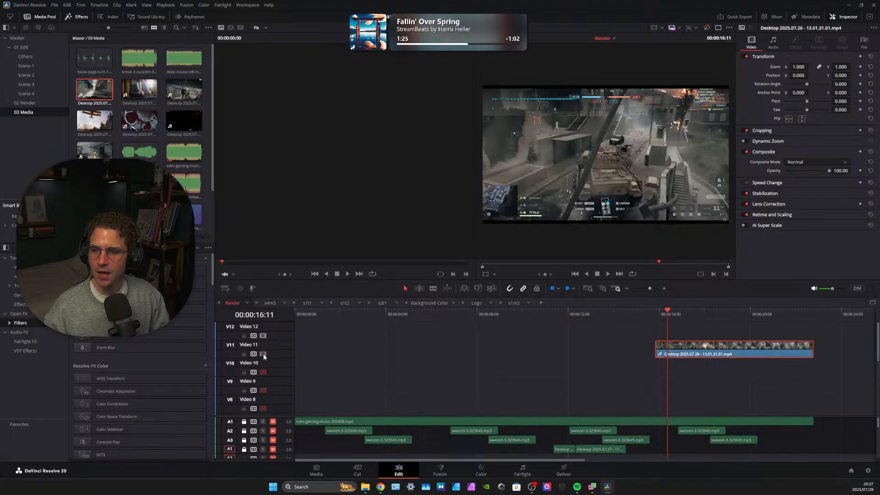
{"action": "mouse_move", "coordinate": [676, 356]}
{"action": "left_mouse_down"}
{"action": "mouse_move", "coordinate": [537, 361]}
{"action": "mouse_move", "coordinate": [670, 356]}
{"action": "mouse_move", "coordinate": [657, 356]}
{"action": "left_mouse_up"}
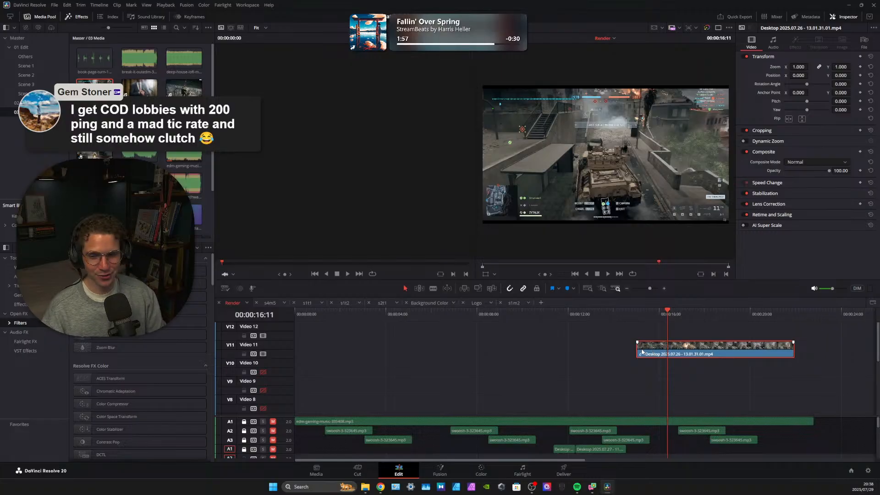
Hide Video 11 and play the intro from 00:00:14:17 to examine Scene 4's tank shot
{"action": "left_click", "coordinate": [263, 355]}
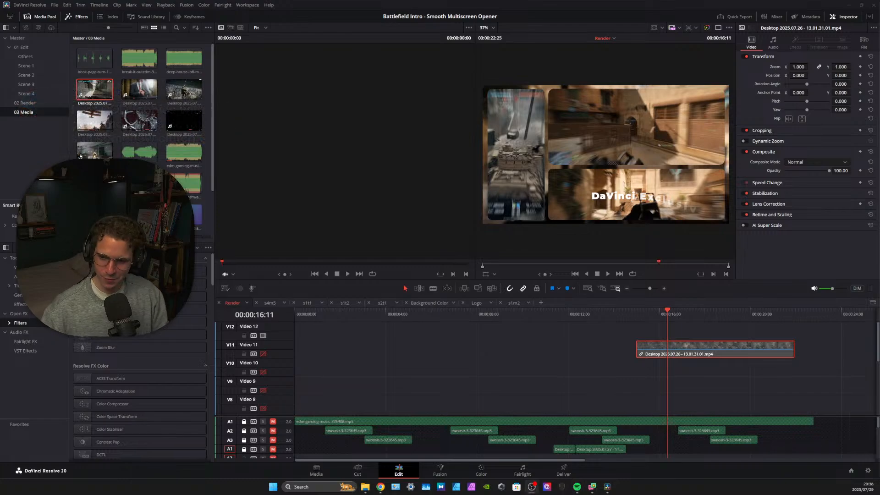
{"action": "left_click", "coordinate": [627, 310]}
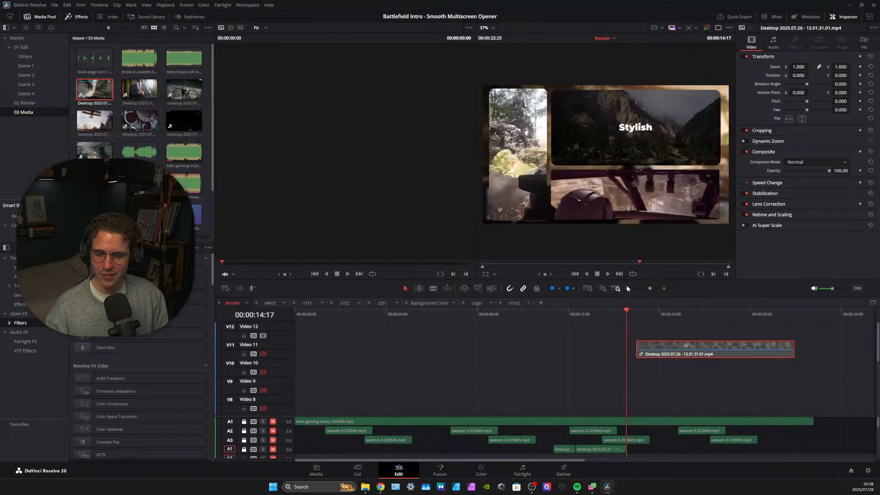
{"action": "left_click", "coordinate": [608, 274]}
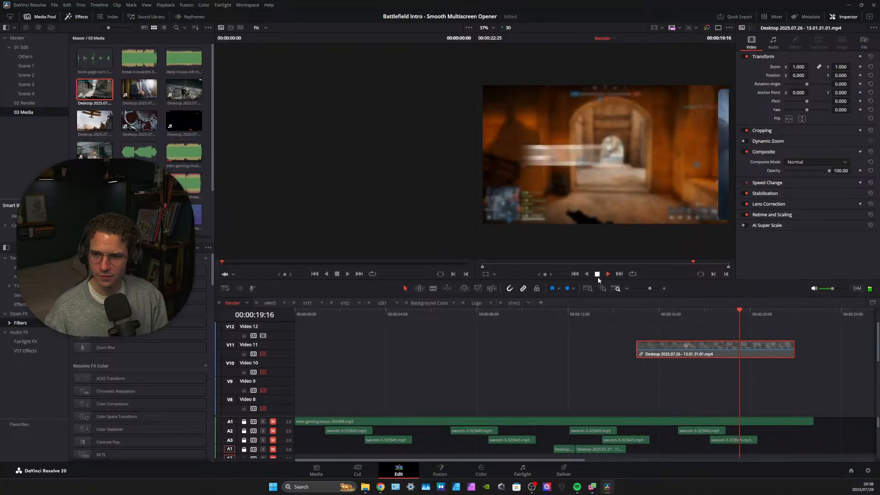
{"action": "left_click", "coordinate": [598, 279]}
Find the recording's tank explosion at 00:00:17:10 and slide the clip later to match Scene 4's tank shot at 00:00:18:18
{"action": "left_click", "coordinate": [263, 354]}
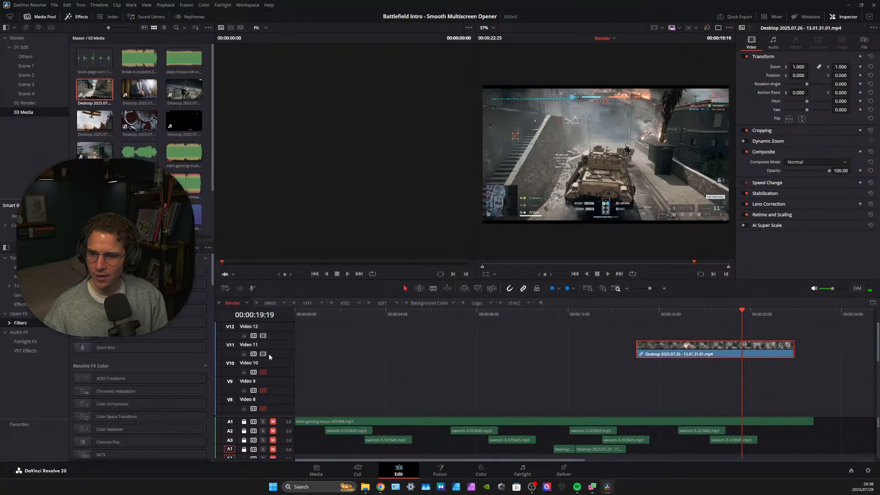
{"action": "left_click_drag", "start_coordinate": [740, 311], "coordinate": [689, 318]}
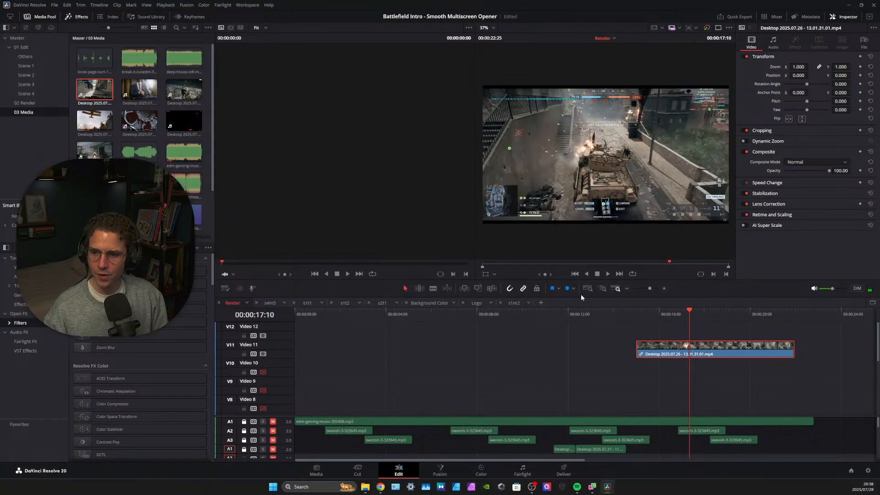
{"action": "left_click", "coordinate": [263, 354]}
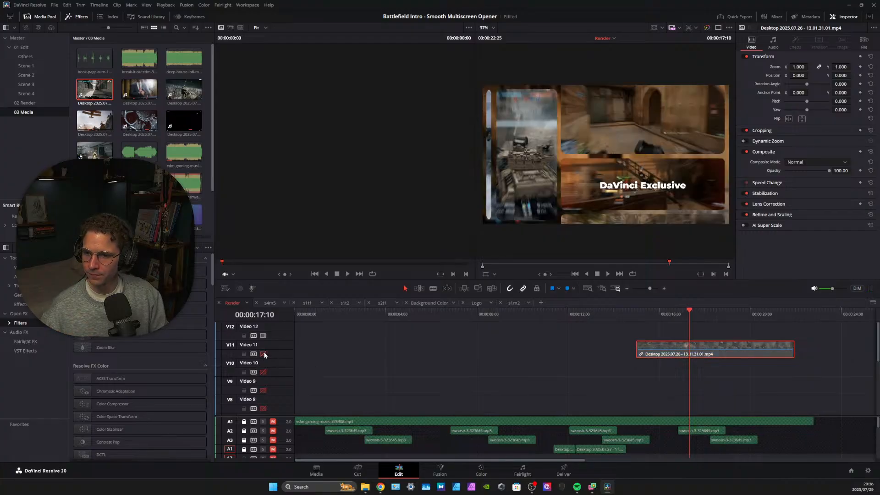
{"action": "left_click_drag", "start_coordinate": [691, 310], "coordinate": [719, 315]}
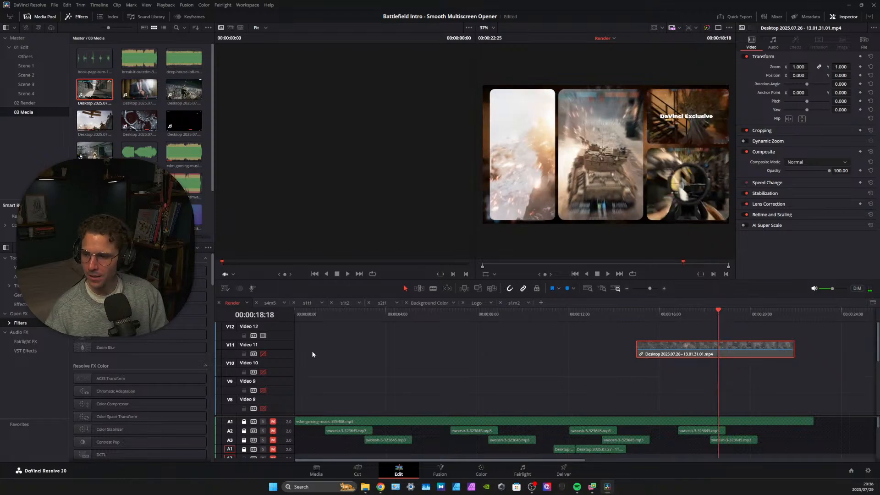
{"action": "left_click", "coordinate": [263, 354]}
{"action": "left_click_drag", "start_coordinate": [706, 351], "coordinate": [738, 347]}
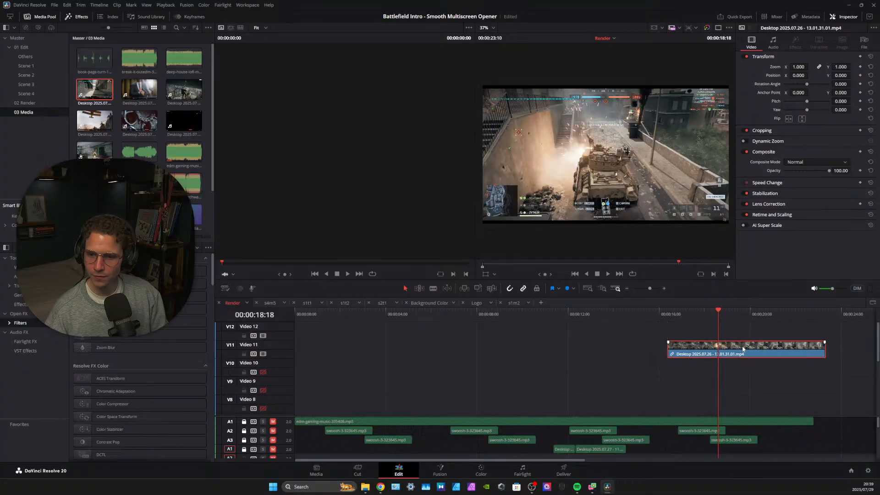
Toggle Video 11's visibility at 00:00:18:18 to check the tank clip's frame against Scene 4's tank shot
{"action": "left_click", "coordinate": [265, 372]}
{"action": "left_click", "coordinate": [265, 372]}
{"action": "left_click", "coordinate": [263, 354]}
{"action": "left_click", "coordinate": [263, 354]}
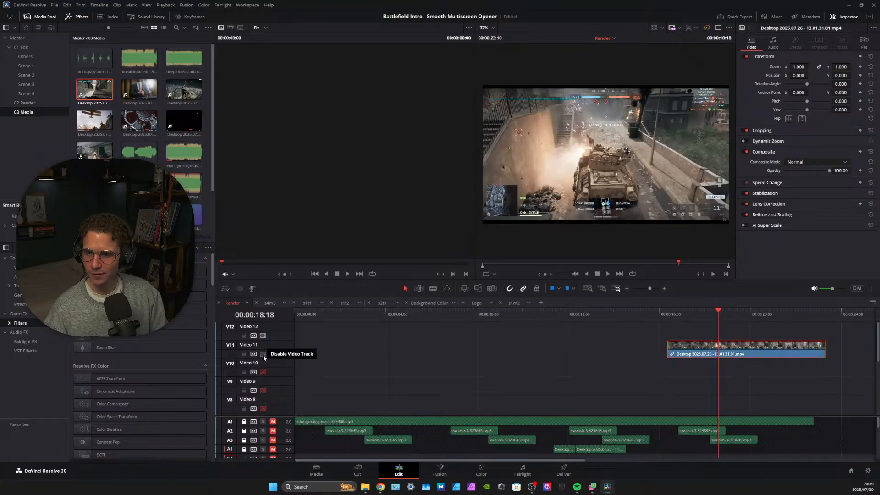
{"action": "left_click", "coordinate": [263, 354]}
{"action": "left_click", "coordinate": [263, 355]}
{"action": "left_click", "coordinate": [263, 354]}
{"action": "left_click", "coordinate": [264, 355]}
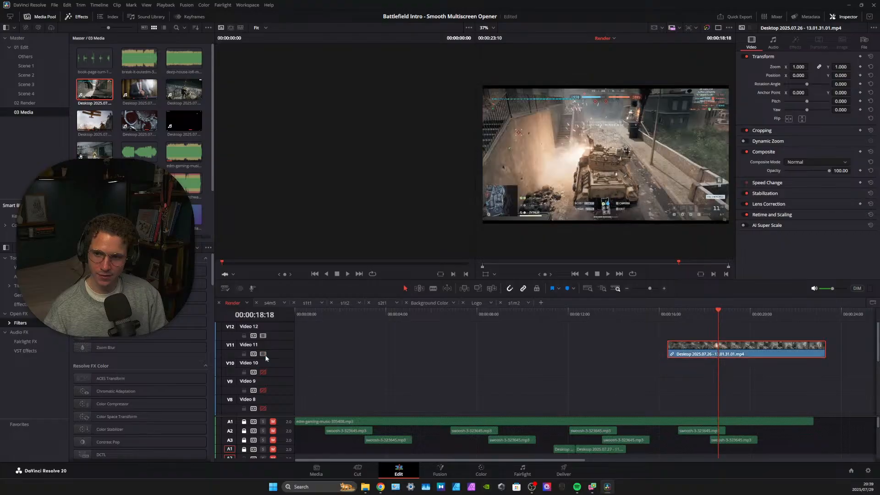
{"action": "left_click", "coordinate": [264, 354]}
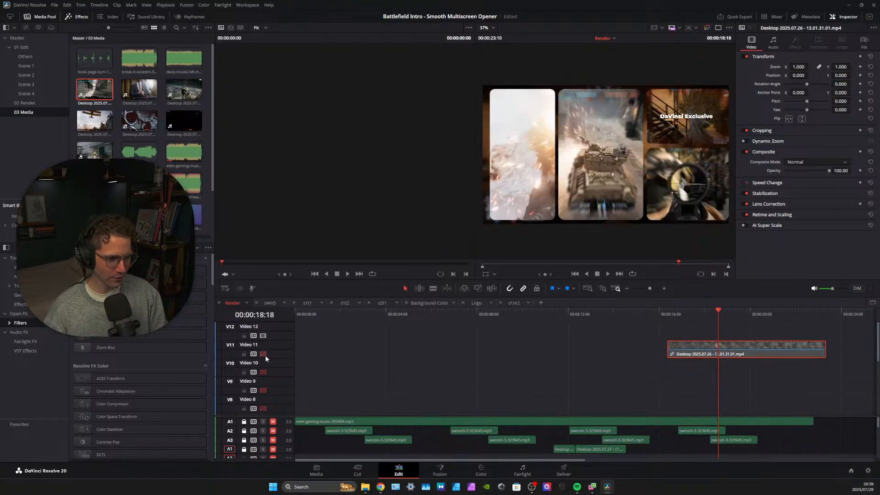
{"action": "left_click", "coordinate": [266, 356]}
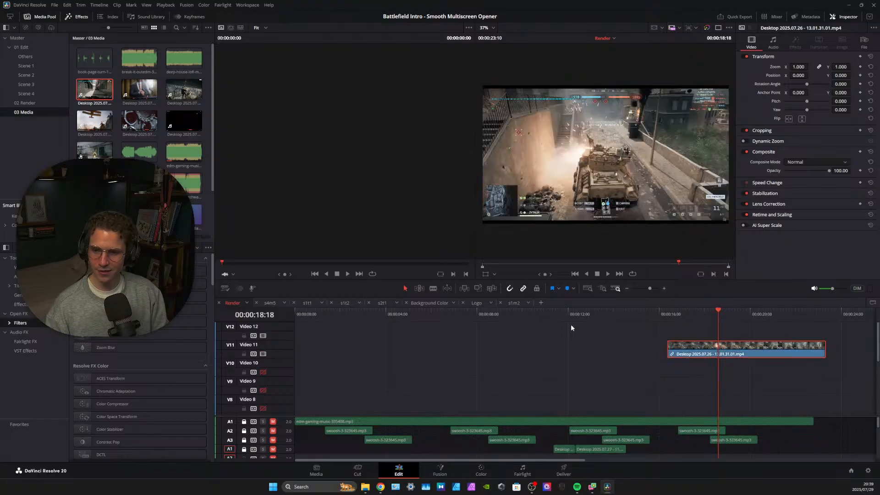
Hide Video 11 and play the intro from 00:00:16:19 to check the tank audio against Scene 4
{"action": "left_click", "coordinate": [263, 354]}
{"action": "left_click", "coordinate": [673, 314]}
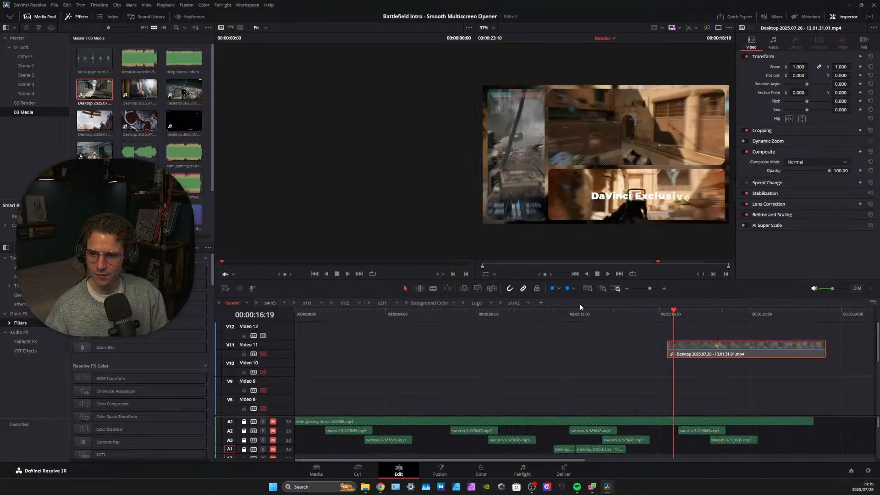
{"action": "left_click", "coordinate": [608, 273]}
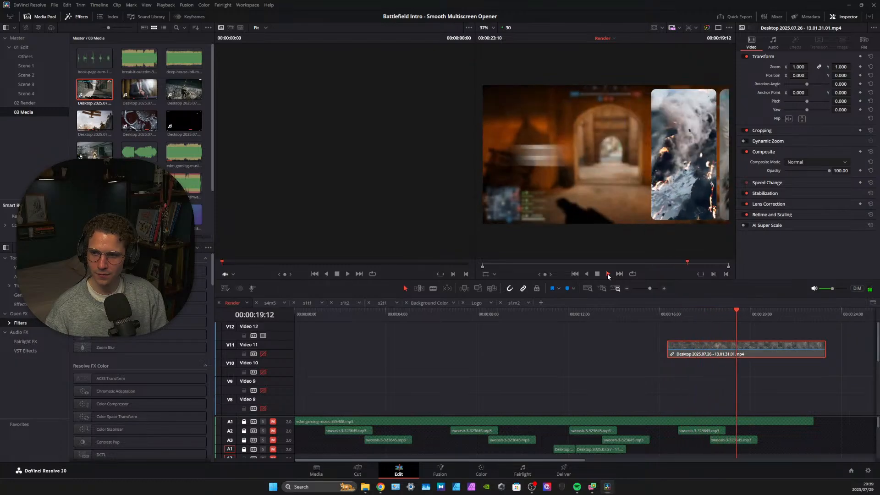
{"action": "left_click", "coordinate": [597, 274]}
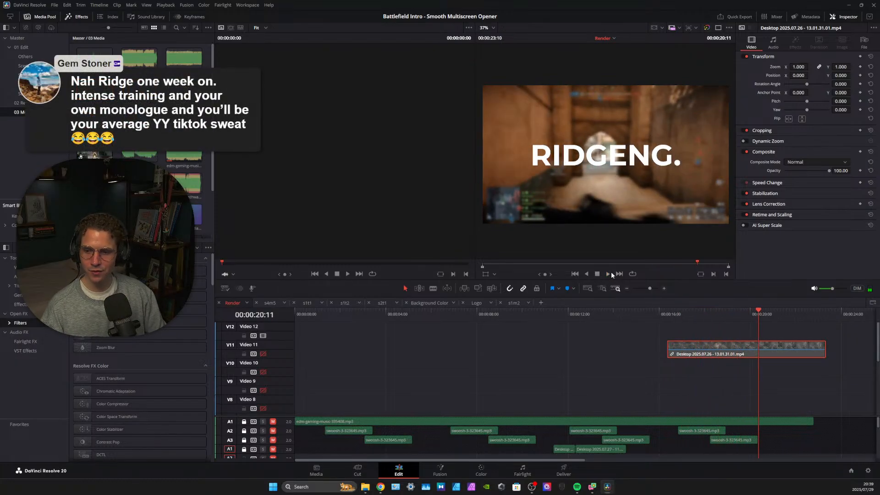
{"action": "left_click", "coordinate": [609, 274]}
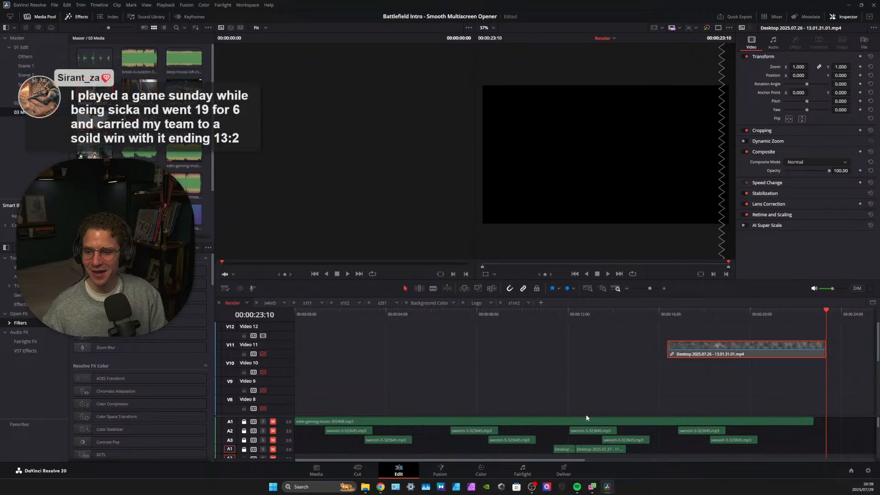
Unmute the music, swoosh, radio and gameplay audio tracks so the whole mix can be heard
{"action": "left_click_drag", "start_coordinate": [587, 415], "coordinate": [581, 329]}
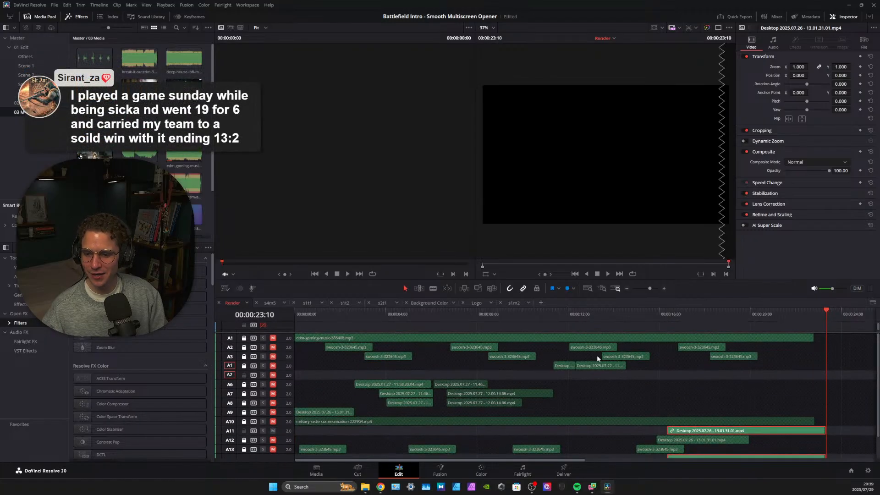
{"action": "left_click", "coordinate": [273, 449]}
{"action": "left_click", "coordinate": [273, 441]}
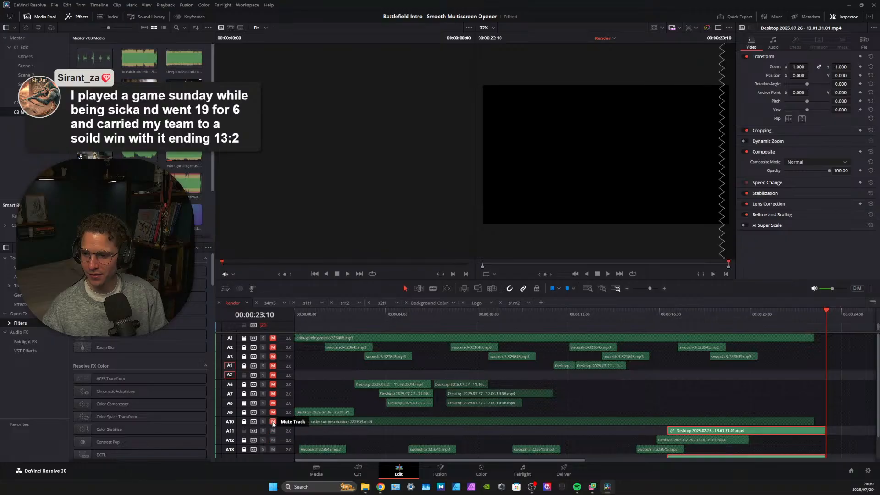
{"action": "left_click", "coordinate": [272, 422]}
{"action": "left_click", "coordinate": [273, 412]}
{"action": "left_click", "coordinate": [273, 404]}
{"action": "left_click", "coordinate": [273, 394]}
{"action": "left_click", "coordinate": [273, 384]}
{"action": "left_click", "coordinate": [273, 366]}
{"action": "left_click", "coordinate": [273, 356]}
{"action": "left_click", "coordinate": [272, 347]}
{"action": "left_click", "coordinate": [272, 338]}
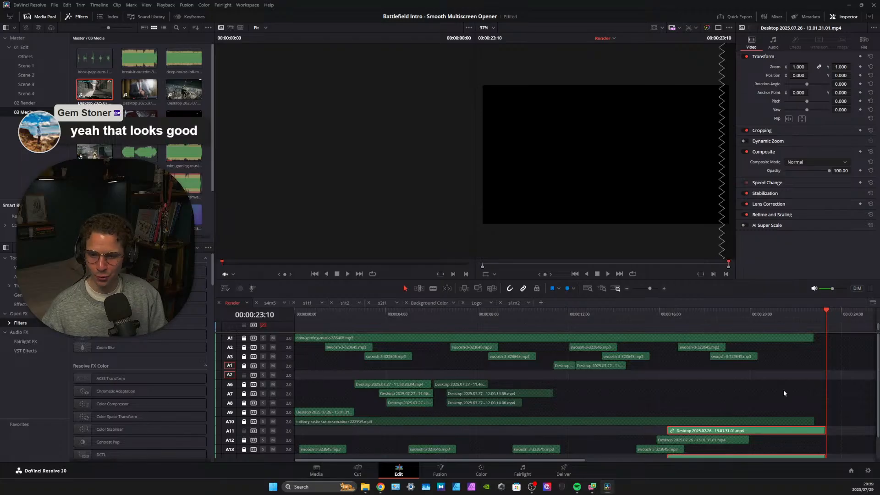
Play the intro from 00:00:00:00 to the end to review the complete sound mix
{"action": "left_click_drag", "start_coordinate": [858, 333], "coordinate": [849, 450]}
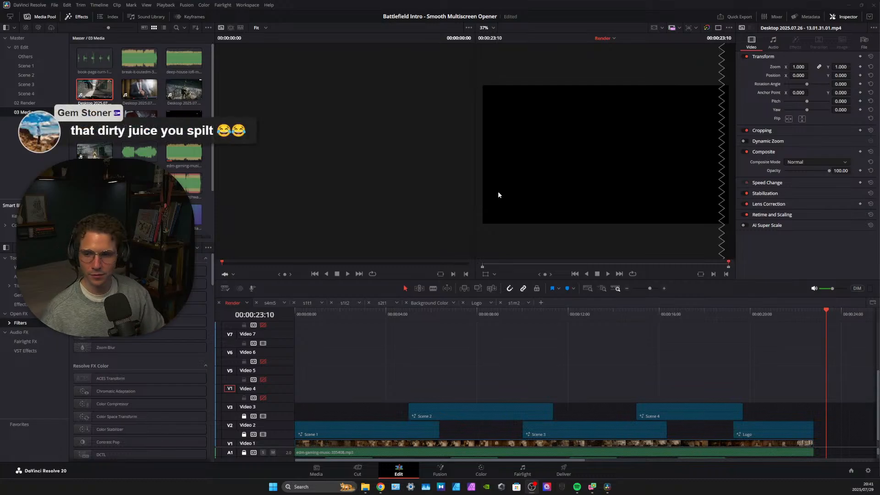
{"action": "left_click", "coordinate": [294, 314]}
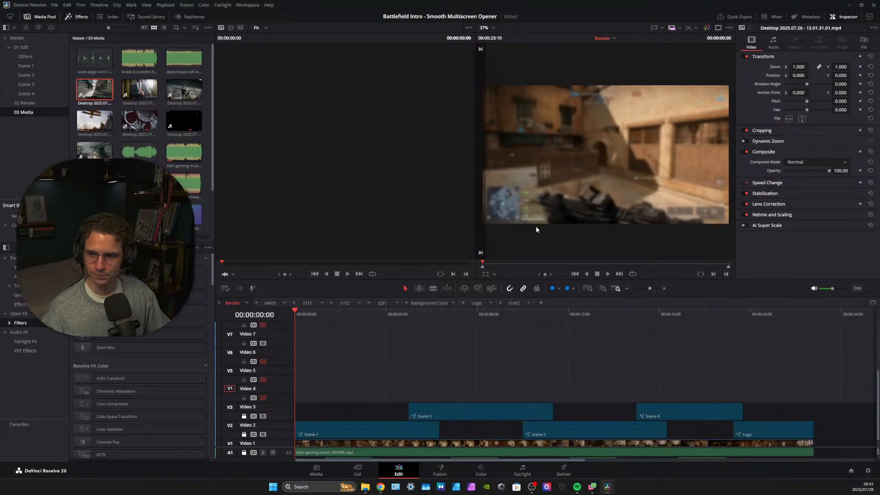
{"action": "left_click", "coordinate": [608, 275]}
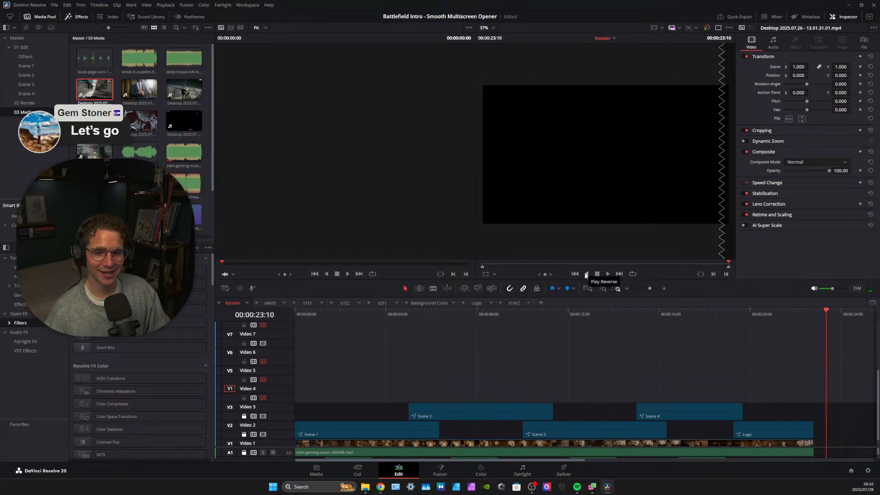
Replay the intro's ending from several points in Scene 4, including 00:00:16:11, to review the tank audio in the mix
{"action": "left_click", "coordinate": [720, 311]}
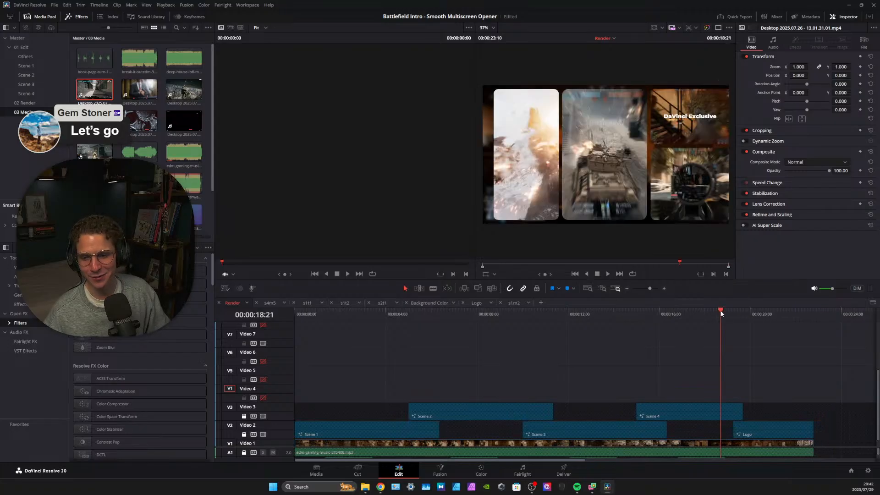
{"action": "left_click", "coordinate": [678, 312]}
{"action": "left_click", "coordinate": [605, 274]}
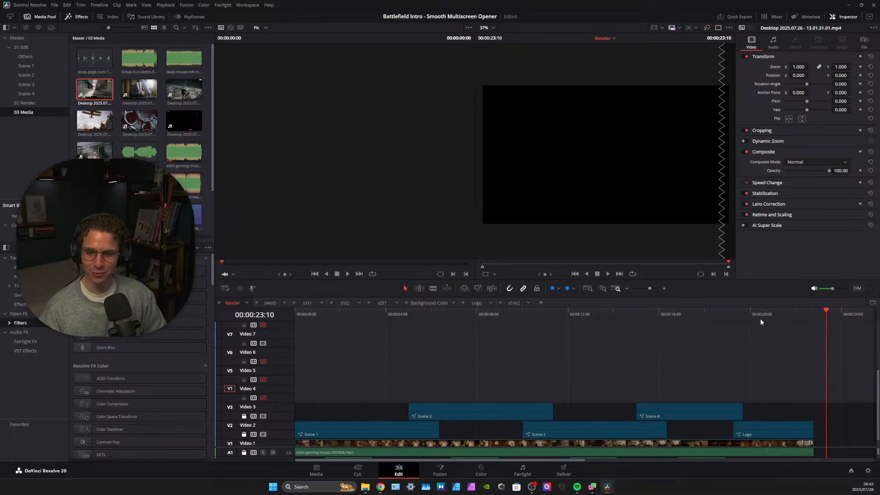
{"action": "left_click", "coordinate": [732, 313]}
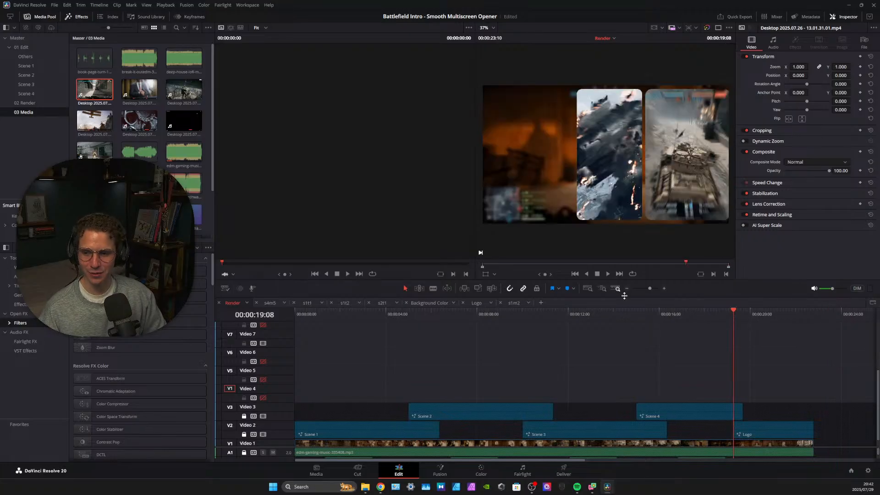
{"action": "left_click", "coordinate": [667, 314]}
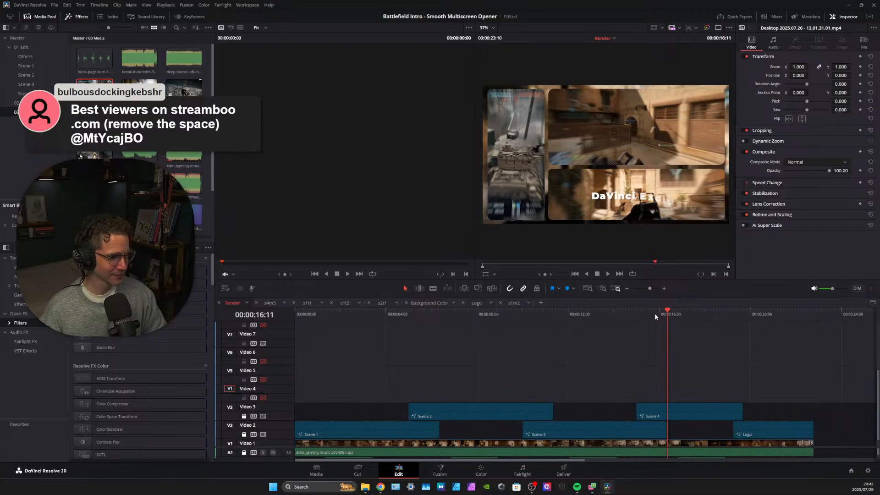
{"action": "left_click", "coordinate": [608, 275]}
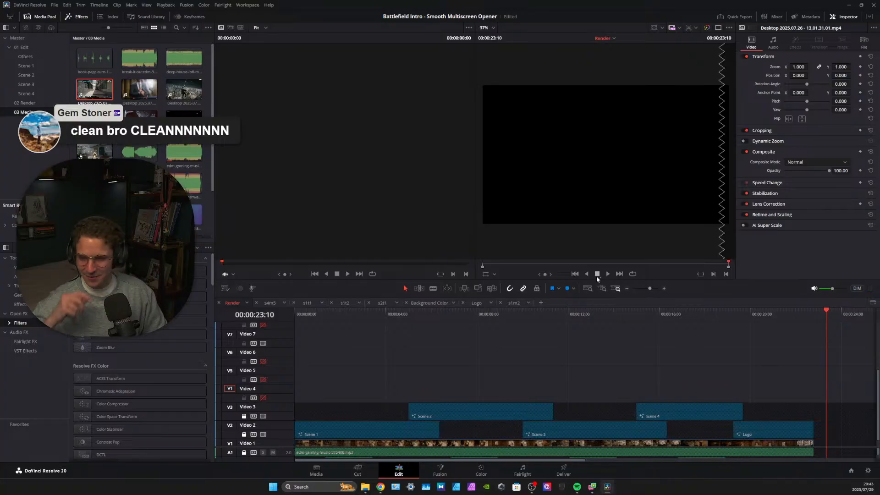
Replay the transition from Scene 4 into the logo, including from 00:00:18:21, to examine how the tank audio carries over
{"action": "left_click", "coordinate": [734, 310]}
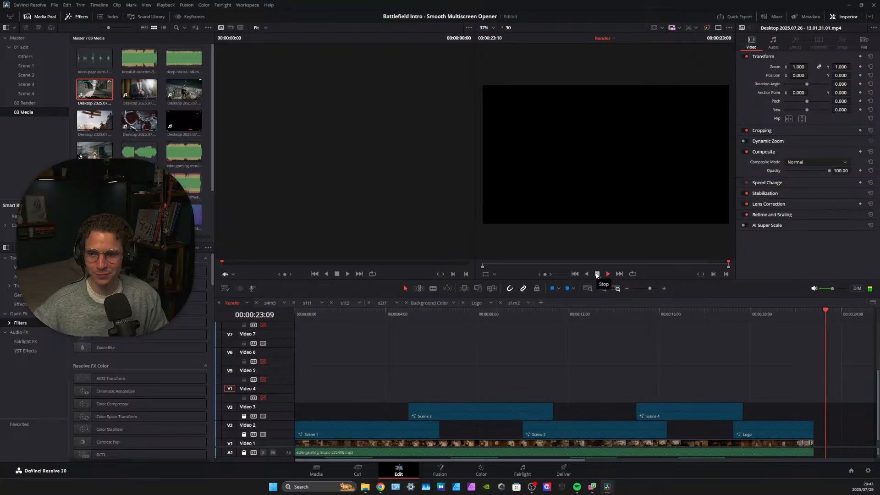
{"action": "left_click", "coordinate": [722, 311]}
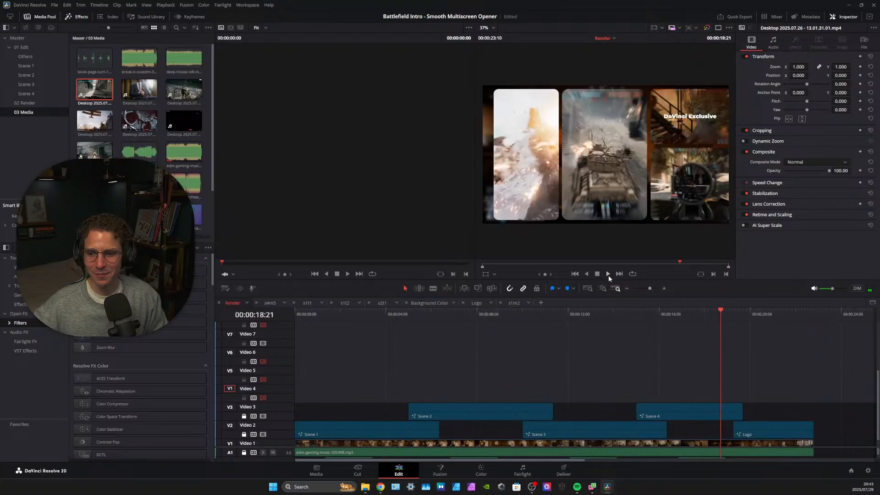
{"action": "left_click", "coordinate": [608, 275]}
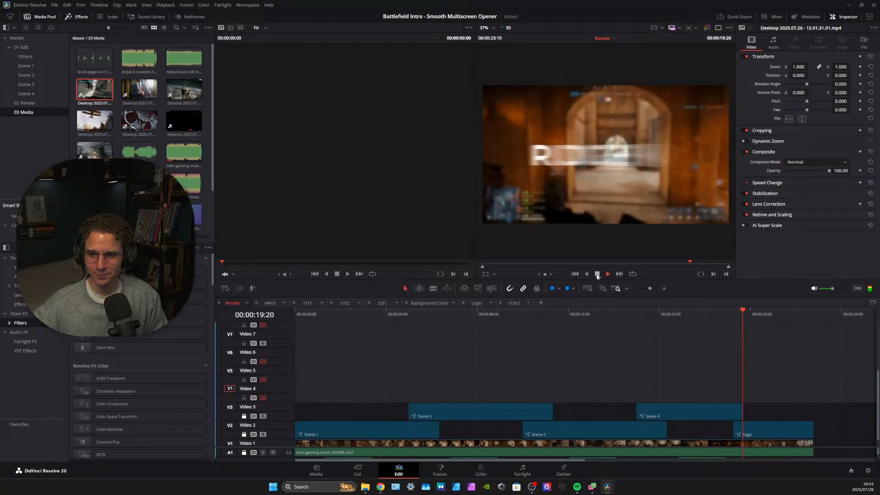
{"action": "left_click", "coordinate": [597, 275]}
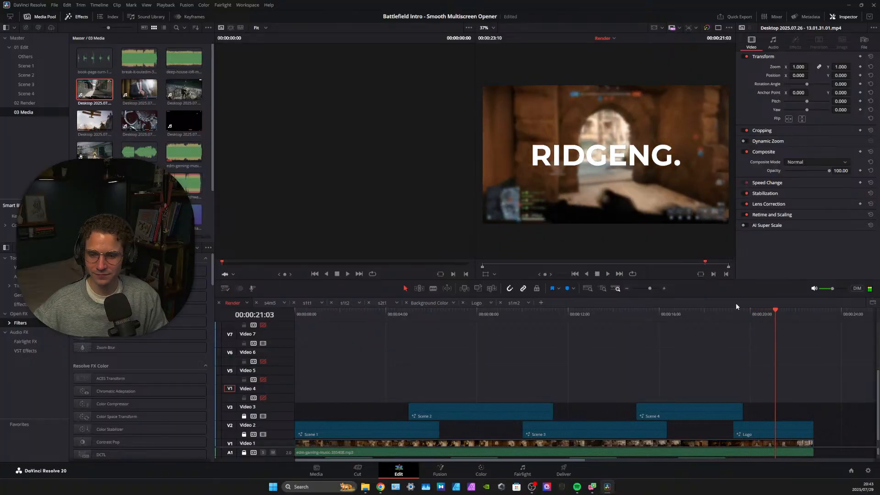
{"action": "left_click", "coordinate": [728, 312]}
{"action": "left_click", "coordinate": [609, 275]}
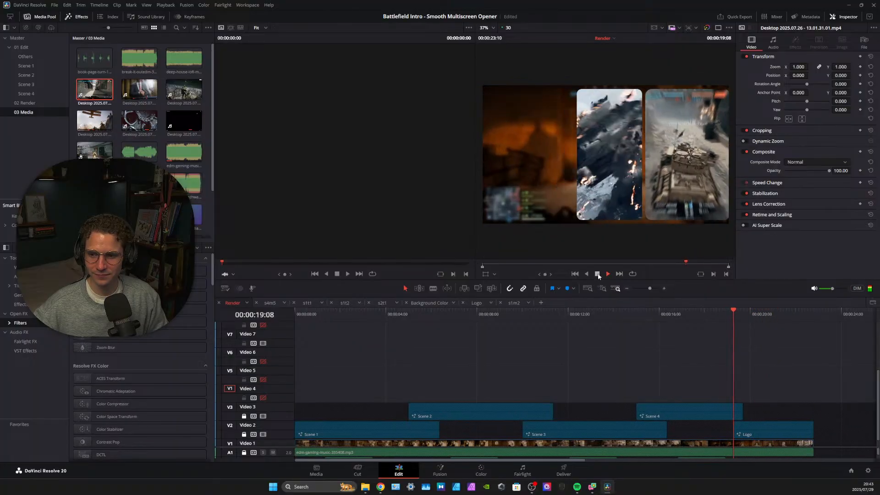
Split the tank recording on Video 11 and its linked audio at 00:00:19:23
{"action": "scroll", "coordinate": [755, 356], "scroll_direction": "up", "scroll_amount": 4}
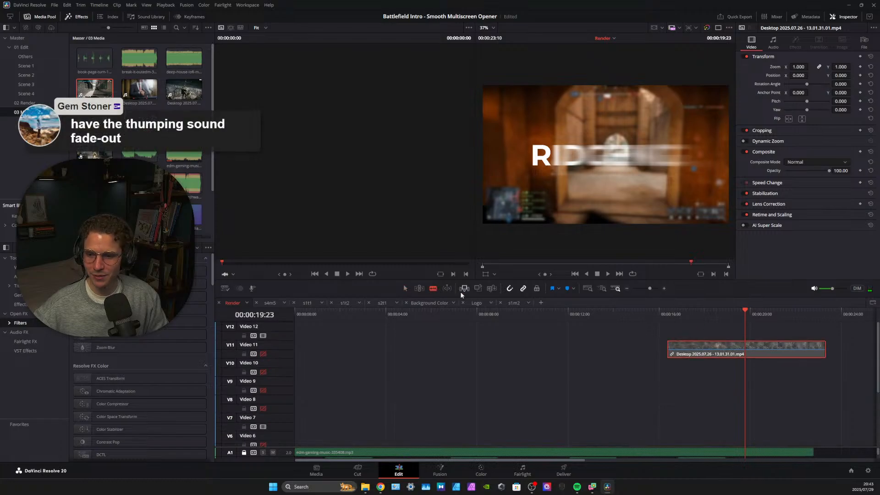
{"action": "left_click", "coordinate": [448, 288]}
{"action": "left_click", "coordinate": [745, 348]}
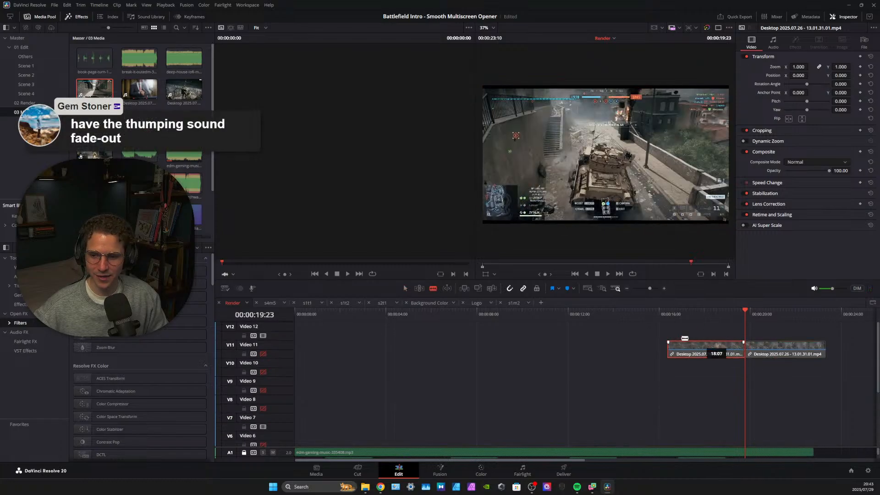
{"action": "left_click", "coordinate": [406, 288]}
Try deleting the tank recording's part after 00:00:19:23 and play the logo transition without it
{"action": "left_click", "coordinate": [770, 349]}
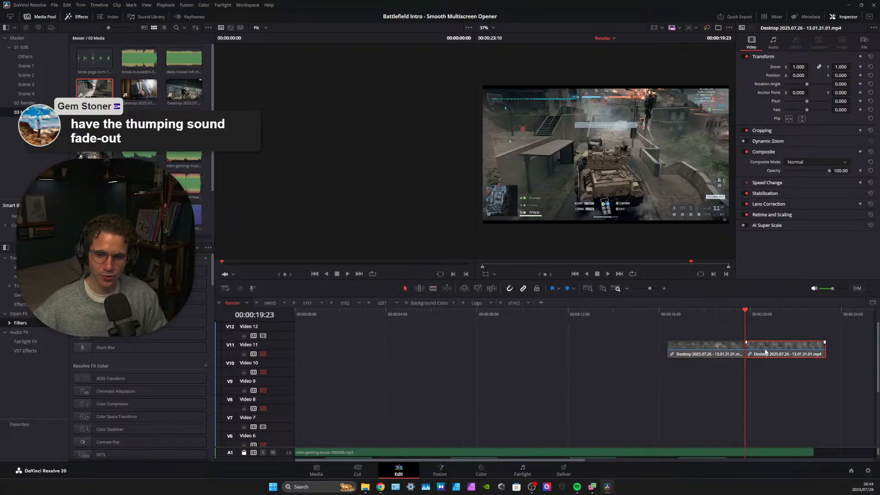
{"action": "key", "text": "Delete"}
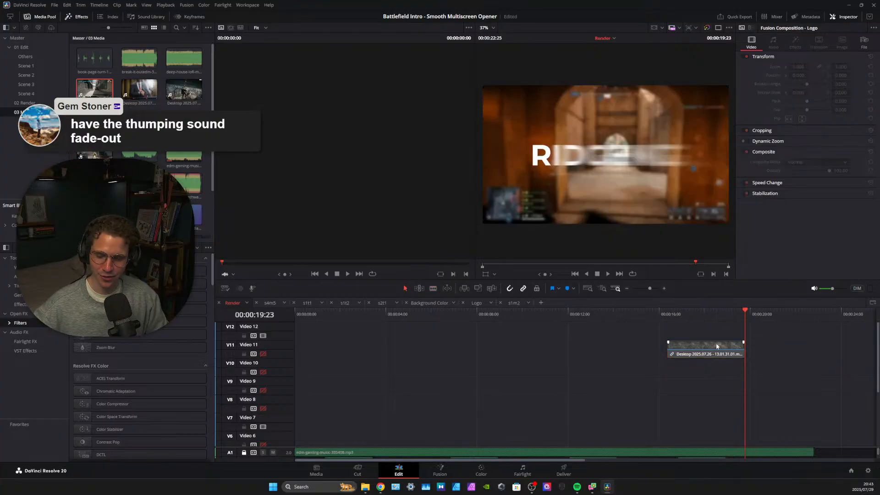
{"action": "left_click", "coordinate": [608, 274]}
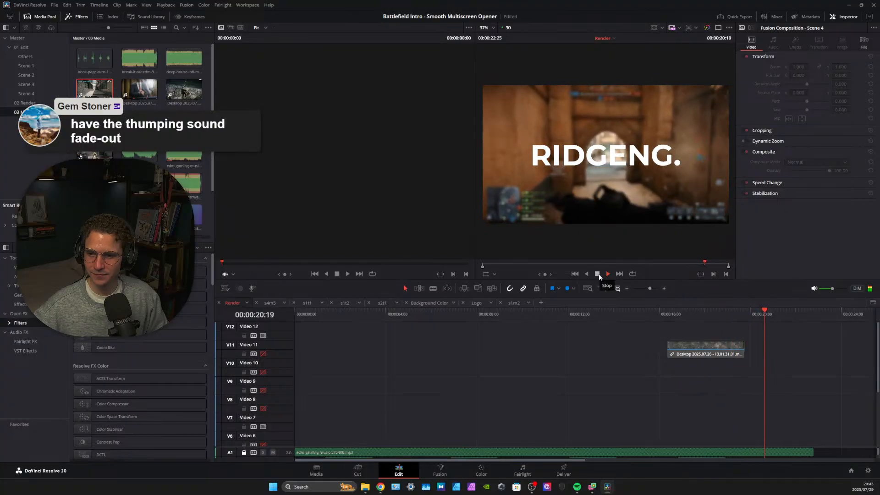
{"action": "left_click", "coordinate": [597, 275]}
{"action": "left_click", "coordinate": [608, 274]}
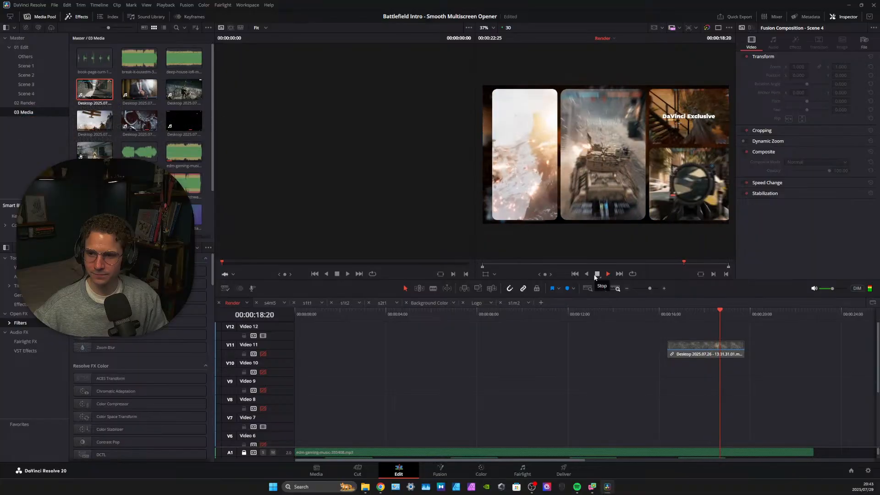
{"action": "left_click", "coordinate": [596, 275]}
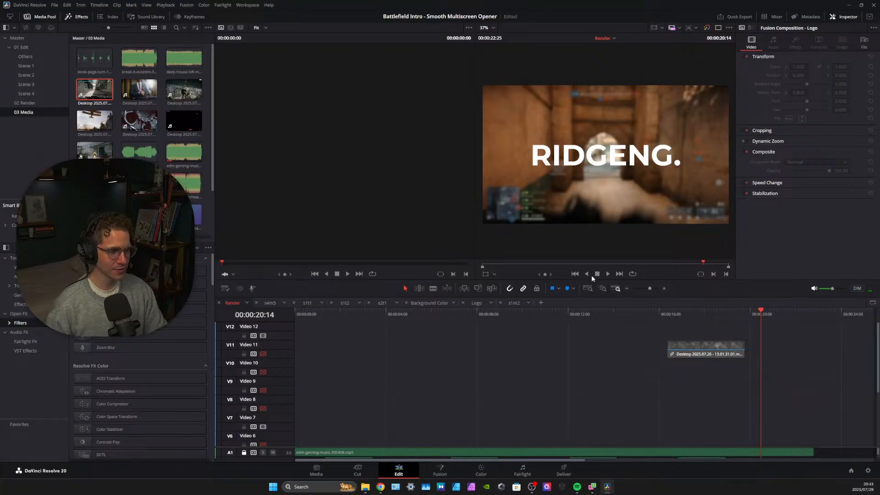
Undo the deletion of the tank recording's tail, add a video fade-out of about 01:15 to it and play from 00:00:19:08
{"action": "left_click", "coordinate": [67, 5]}
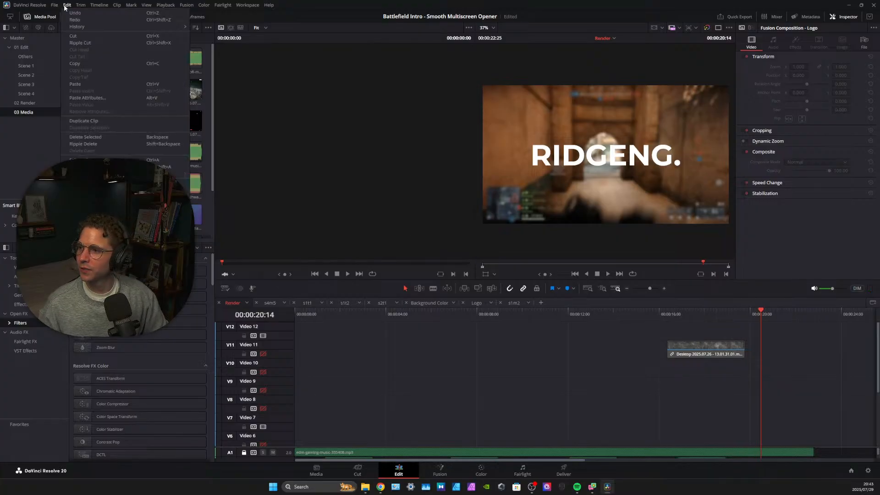
{"action": "left_click", "coordinate": [69, 13]}
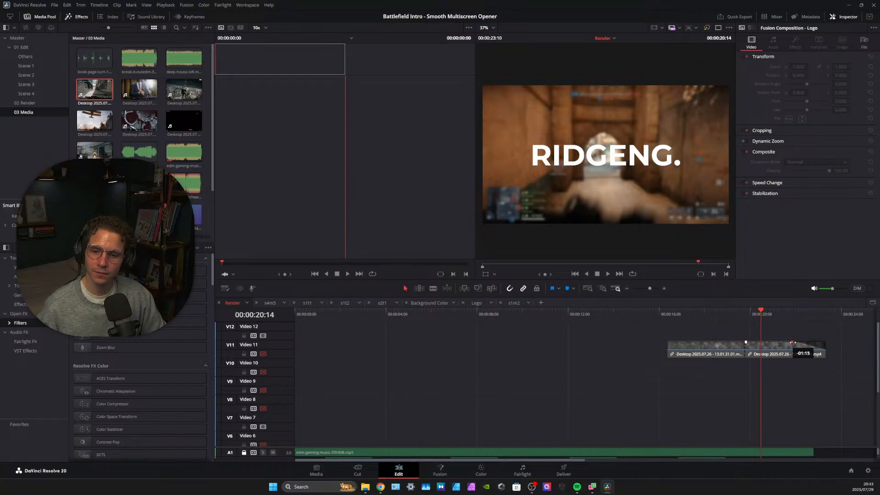
{"action": "left_click", "coordinate": [734, 312]}
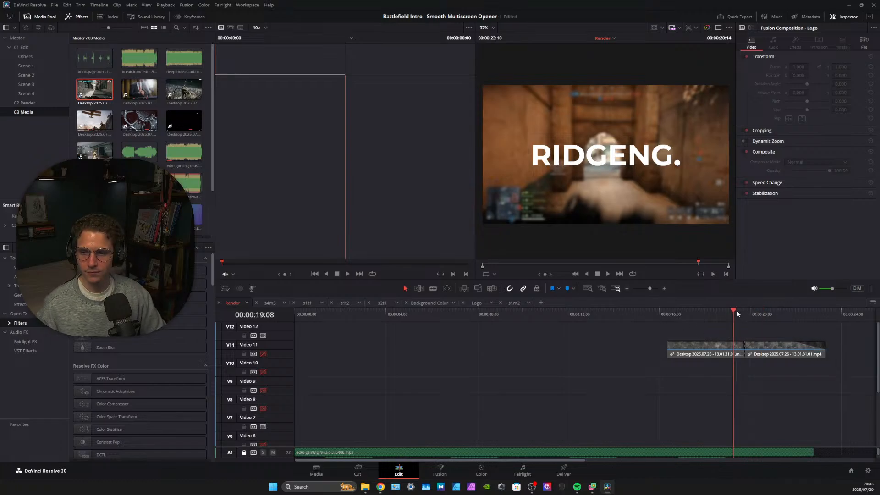
{"action": "left_click", "coordinate": [608, 274]}
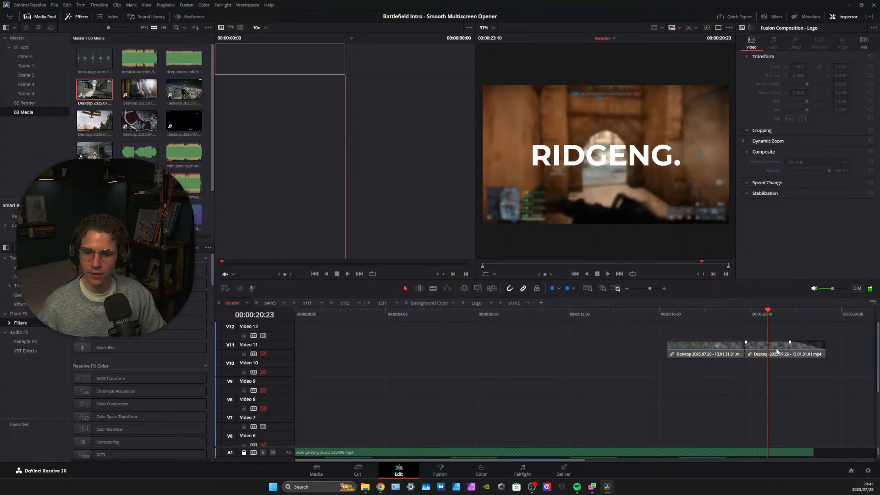
Enlarge the Audio 11 track, add a fade-out to the tank recording's tail audio and play from 00:00:19:08
{"action": "left_click_drag", "start_coordinate": [803, 341], "coordinate": [870, 416]}
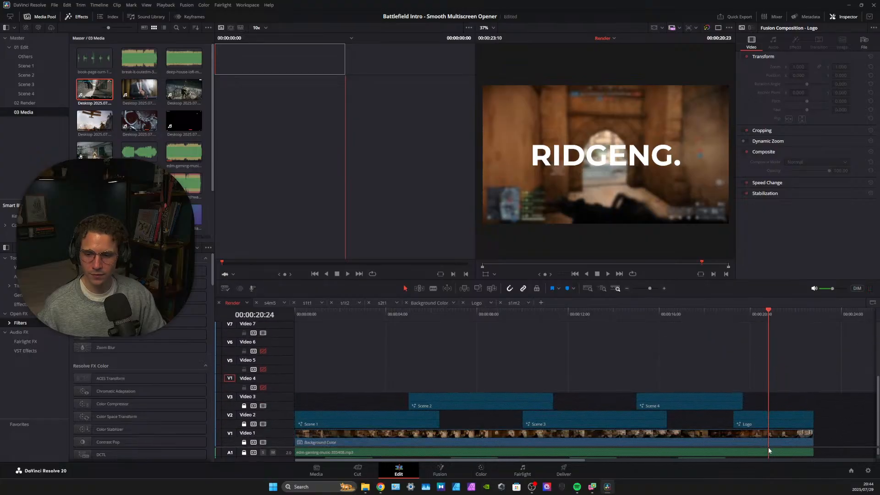
{"action": "left_click_drag", "start_coordinate": [778, 447], "coordinate": [779, 331]}
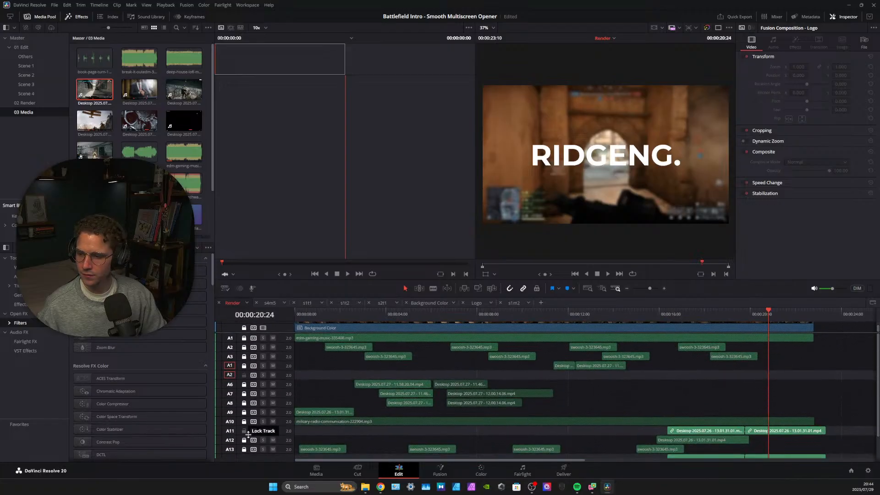
{"action": "left_click_drag", "start_coordinate": [287, 435], "coordinate": [287, 457]}
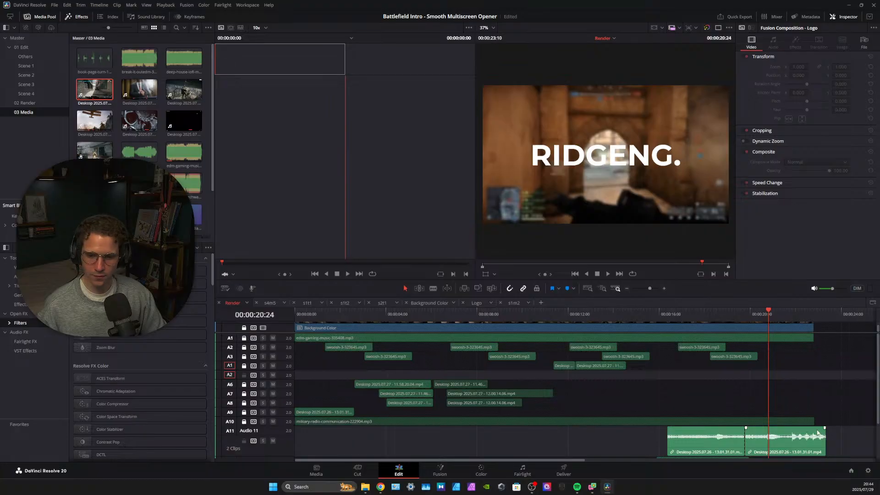
{"action": "left_click_drag", "start_coordinate": [820, 428], "coordinate": [786, 428]}
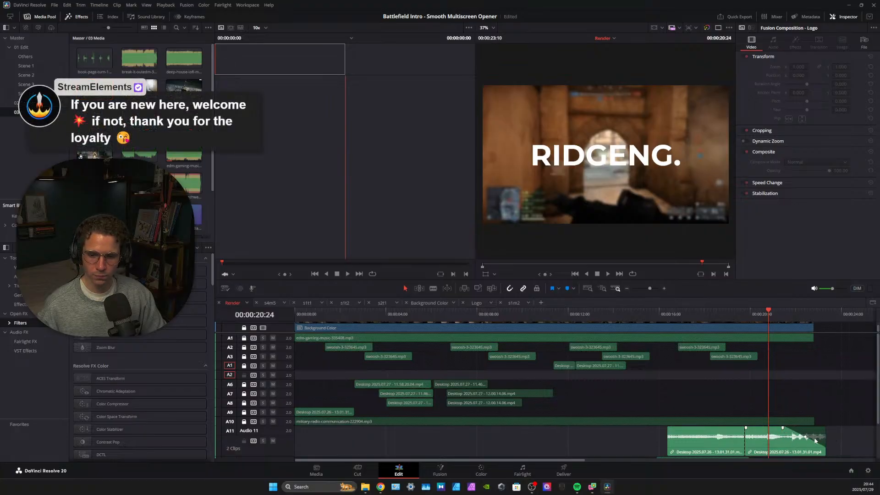
{"action": "left_click", "coordinate": [734, 314]}
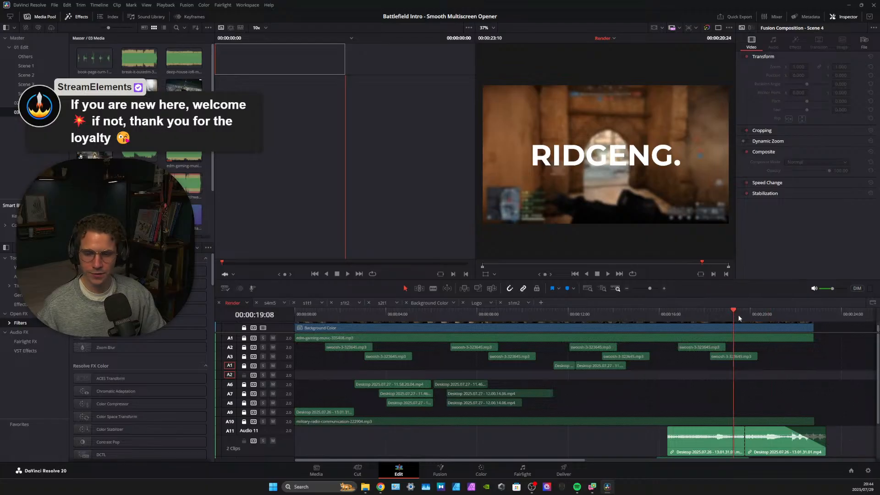
{"action": "left_click", "coordinate": [610, 275]}
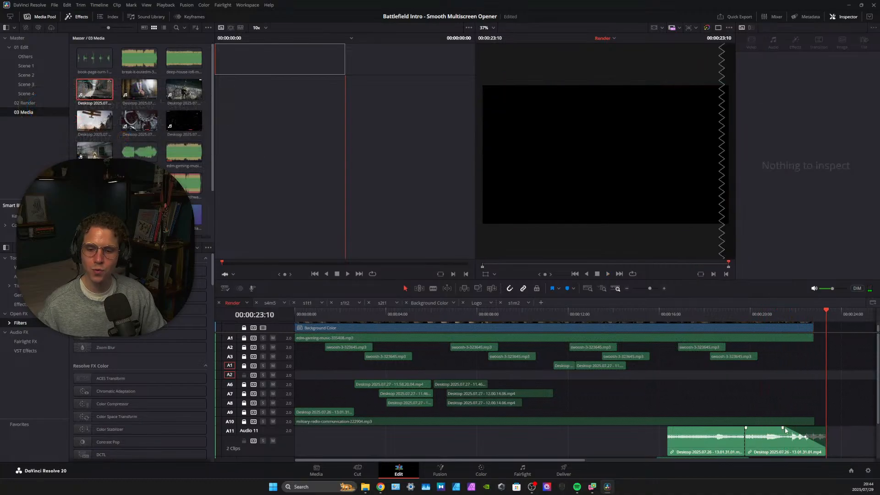
Lengthen the tank tail's audio fade-out on Audio 11 to about 02:27 and replay the ending from 00:00:15:12
{"action": "left_click_drag", "start_coordinate": [785, 428], "coordinate": [782, 428]}
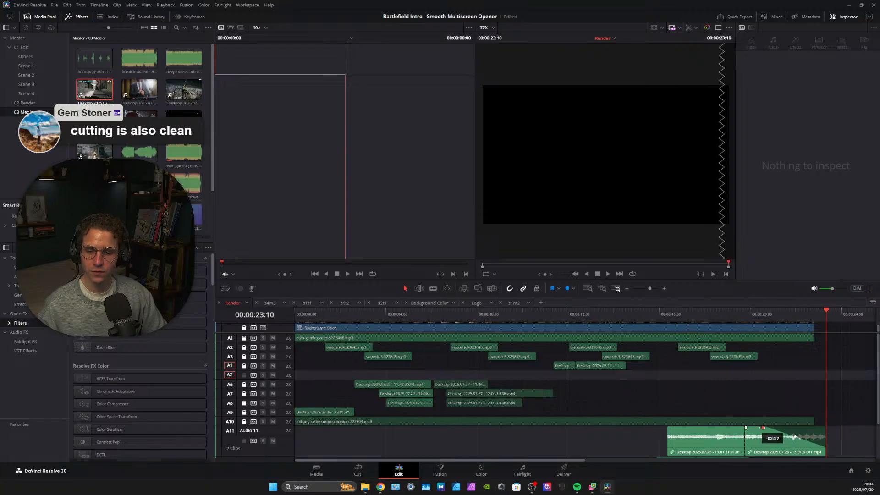
{"action": "left_click", "coordinate": [645, 313]}
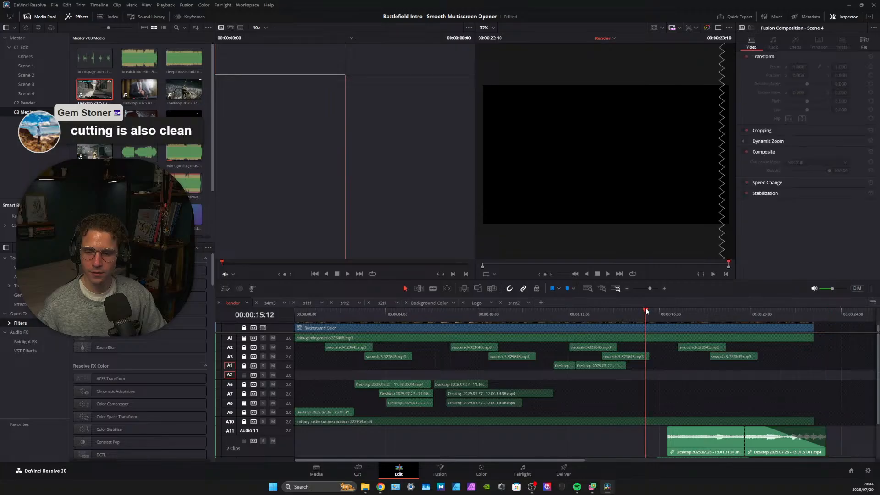
{"action": "left_click", "coordinate": [608, 275]}
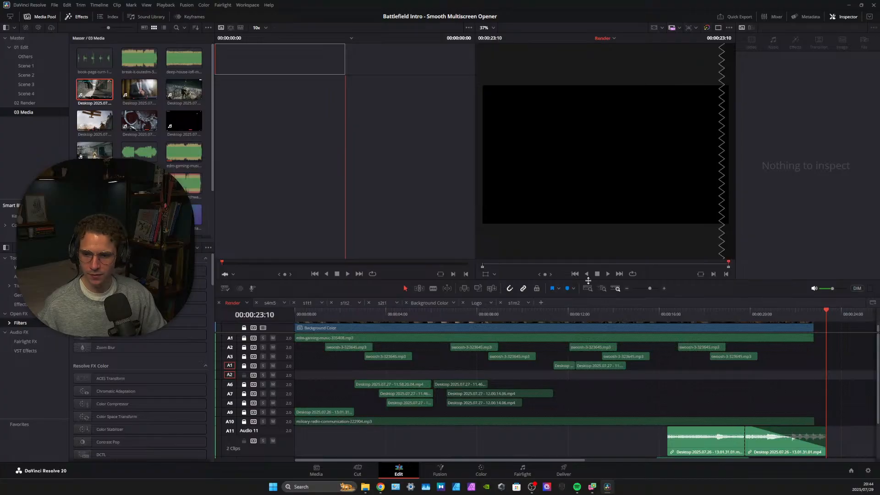
{"action": "left_click", "coordinate": [711, 315]}
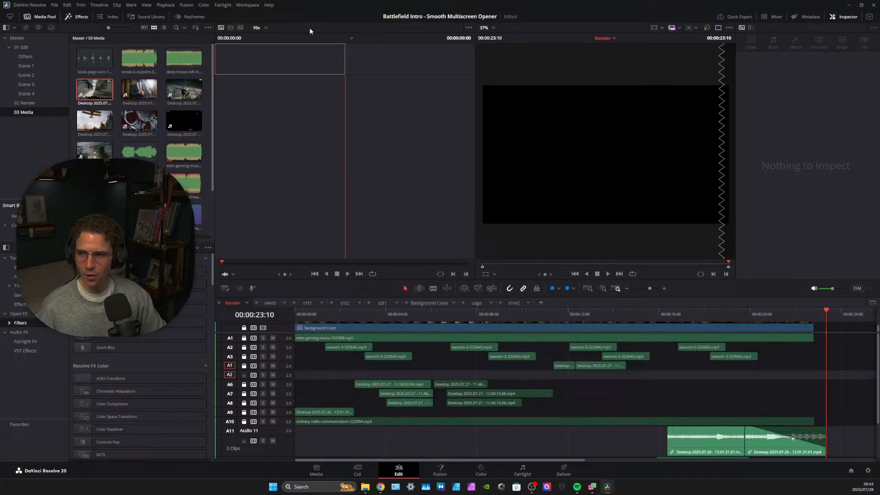
Undo the tank tail's fade-outs and the split on Audio 11, restoring the tank recording as one clip
{"action": "left_click", "coordinate": [55, 6]}
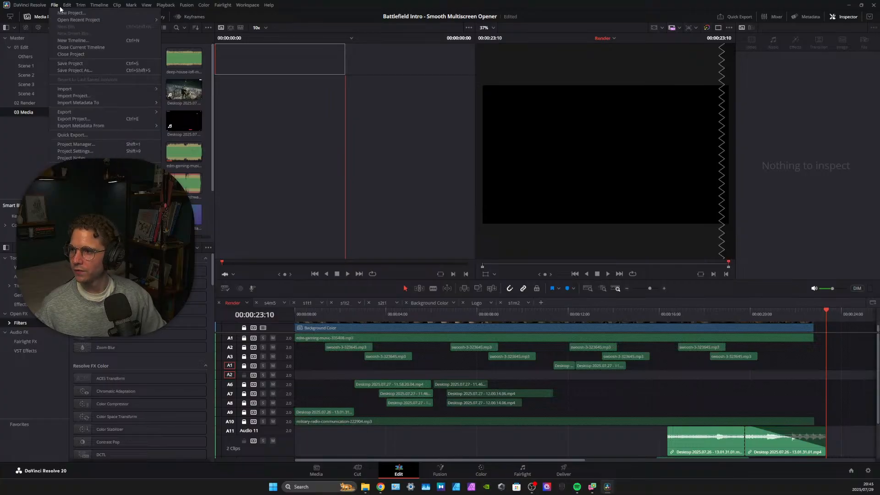
{"action": "left_click", "coordinate": [70, 14]}
{"action": "left_click", "coordinate": [66, 5]}
{"action": "left_click", "coordinate": [72, 14]}
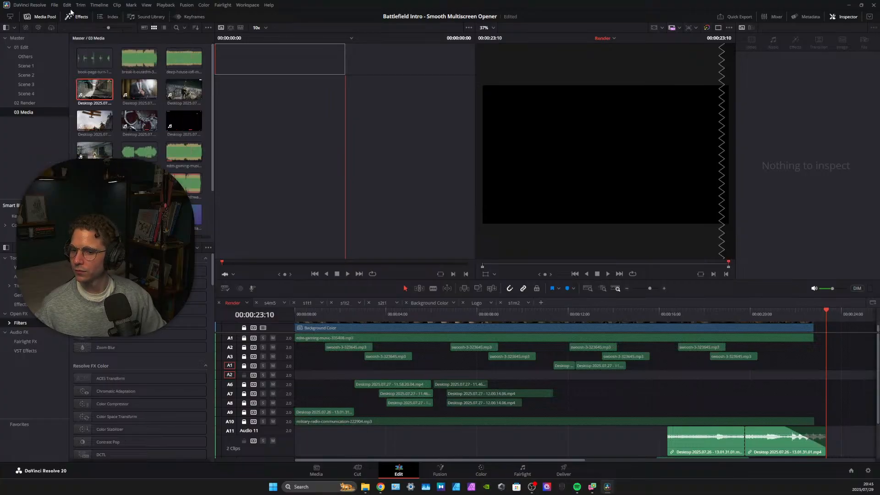
{"action": "left_click", "coordinate": [68, 8]}
{"action": "left_click", "coordinate": [75, 13]}
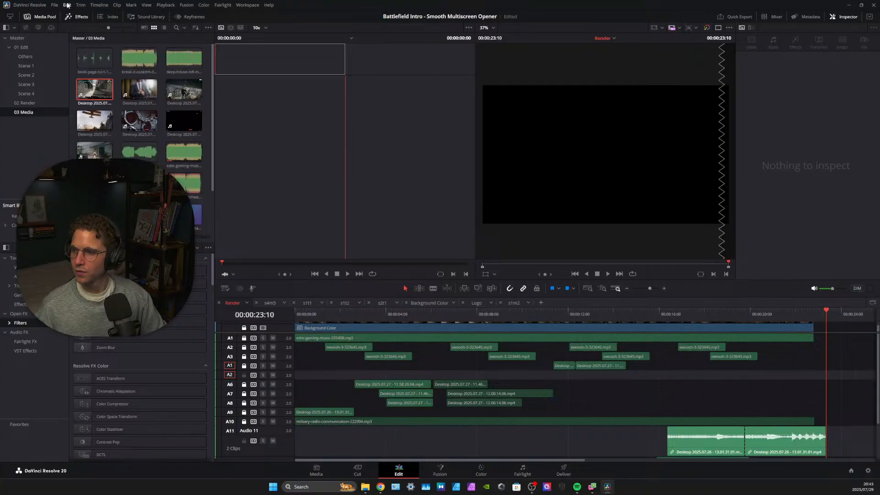
{"action": "left_click", "coordinate": [67, 5]}
{"action": "left_click", "coordinate": [71, 13]}
{"action": "left_click", "coordinate": [67, 5]}
{"action": "left_click", "coordinate": [74, 17]}
{"action": "left_click", "coordinate": [67, 5]}
{"action": "left_click", "coordinate": [71, 14]}
Try trimming the tank recording's end back to the background clip's end, and undo the trim
{"action": "mouse_move", "coordinate": [825, 428]}
{"action": "left_mouse_down"}
{"action": "mouse_move", "coordinate": [778, 430]}
{"action": "mouse_move", "coordinate": [812, 430]}
{"action": "left_mouse_up"}
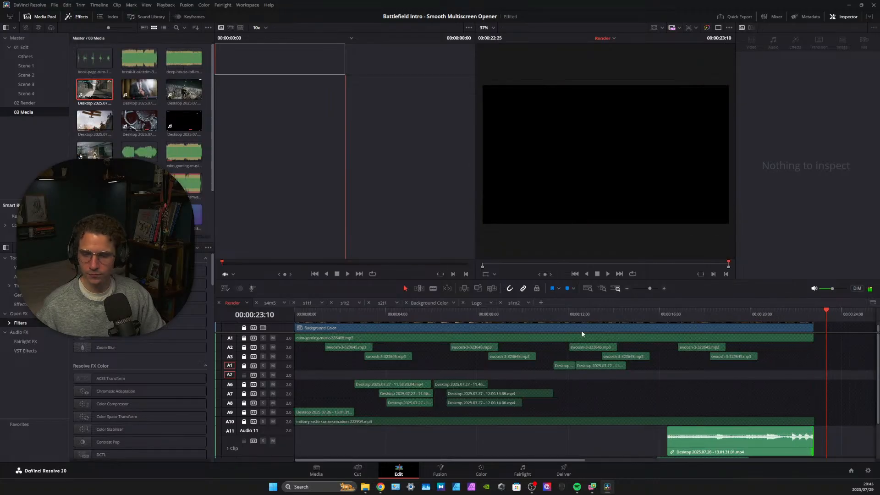
{"action": "left_click", "coordinate": [65, 5]}
{"action": "left_click", "coordinate": [68, 13]}
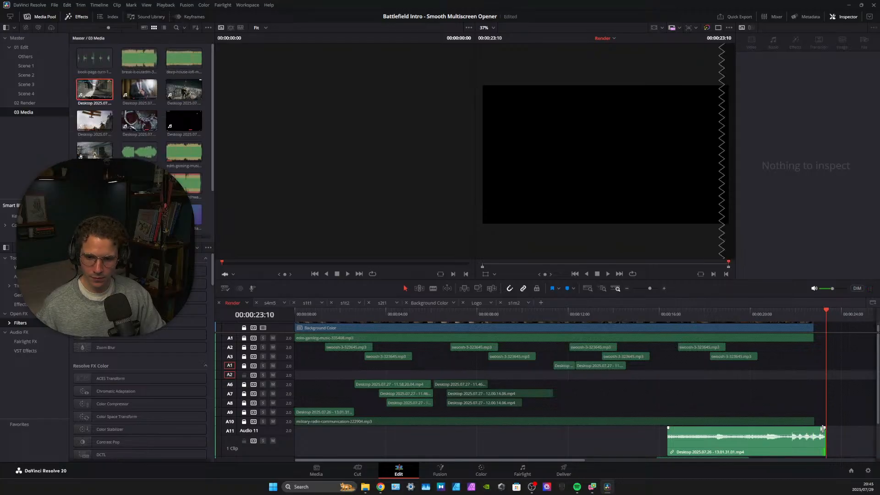
Add a long audio fade-out to the whole tank recording on Audio 11, starting slightly before the Logo clip, and play the ending
{"action": "left_click_drag", "start_coordinate": [825, 428], "coordinate": [759, 430]}
{"action": "left_click_drag", "start_coordinate": [728, 429], "coordinate": [722, 429]}
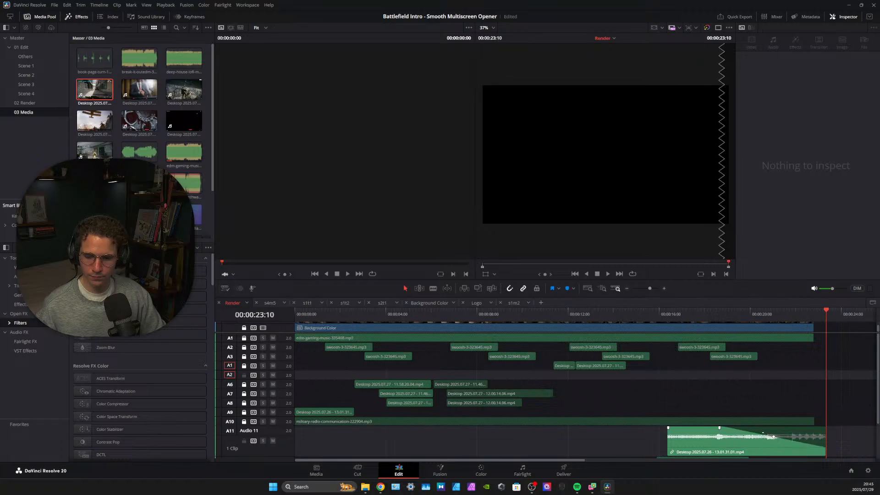
{"action": "left_click_drag", "start_coordinate": [719, 428], "coordinate": [719, 428]}
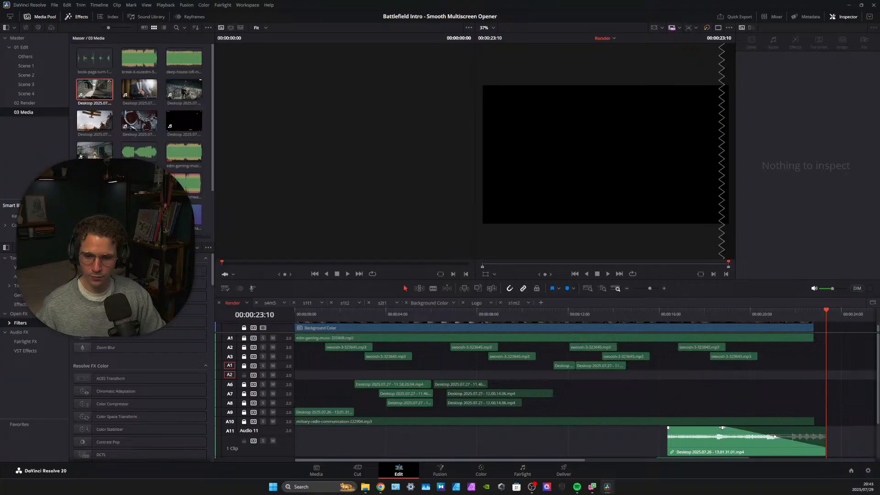
{"action": "left_click", "coordinate": [634, 313]}
{"action": "key", "text": "space"}
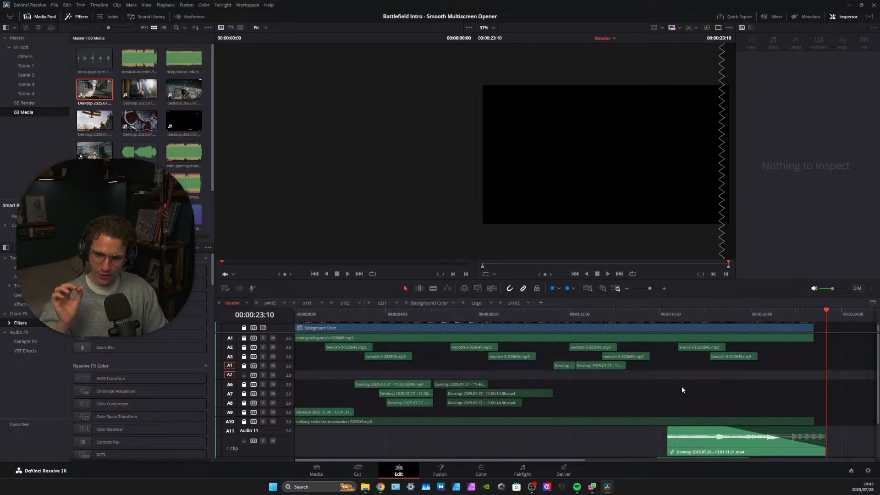
Shorten the tank recording's audio fade-out to start around the Logo clip's beginning and replay the ending
{"action": "left_click", "coordinate": [678, 317]}
{"action": "left_click", "coordinate": [608, 274]}
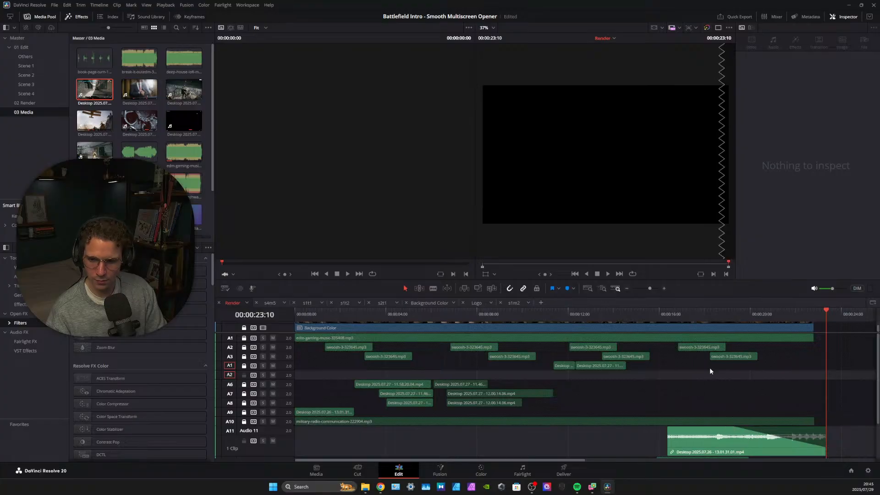
{"action": "left_click", "coordinate": [669, 312]}
{"action": "left_click", "coordinate": [608, 274]}
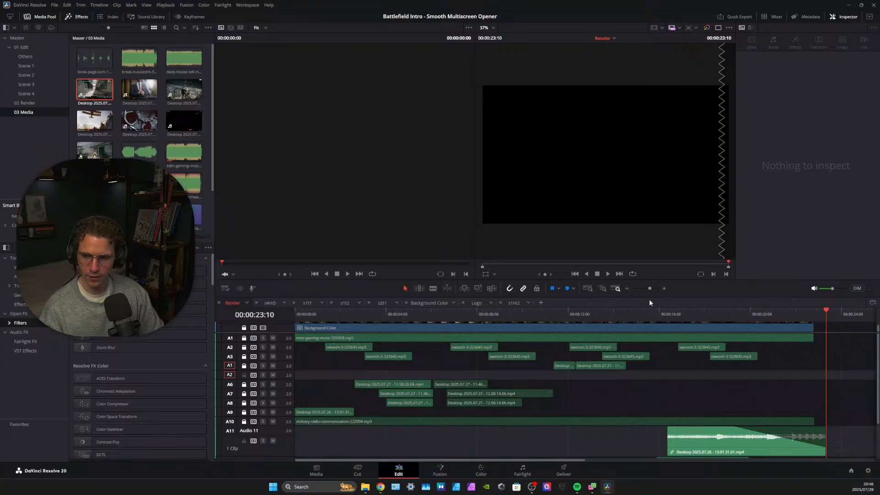
Open the Logo timeline, reveal its video tracks and scrub the title's reveal to 00:00:00:28
{"action": "left_click_drag", "start_coordinate": [803, 334], "coordinate": [734, 431]}
{"action": "left_click", "coordinate": [477, 303]}
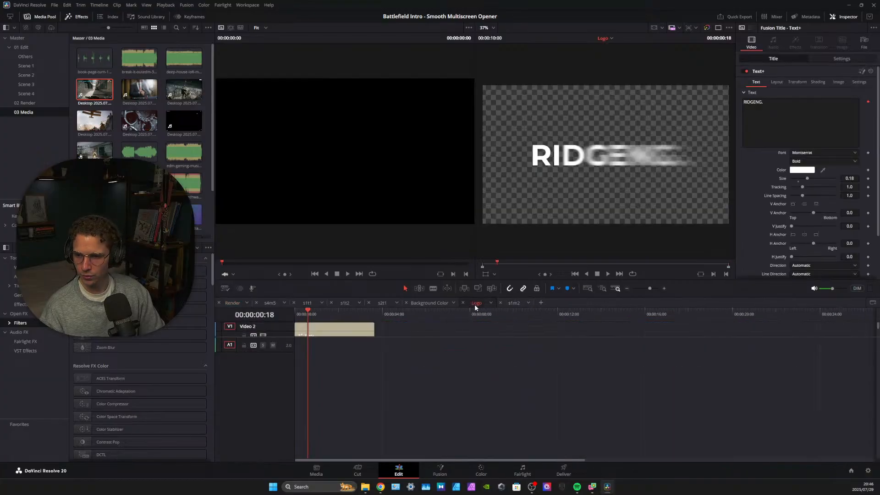
{"action": "left_click_drag", "start_coordinate": [351, 338], "coordinate": [345, 416]}
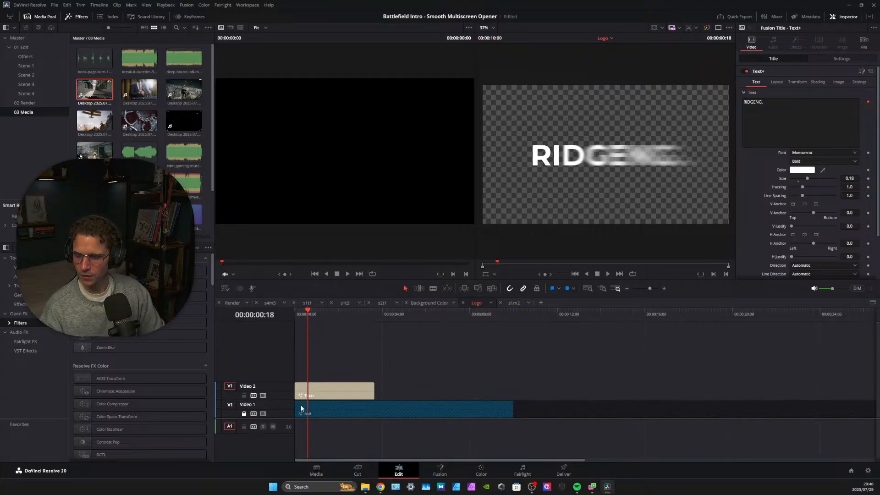
{"action": "mouse_move", "coordinate": [307, 308]}
{"action": "left_mouse_down"}
{"action": "mouse_move", "coordinate": [296, 312]}
{"action": "mouse_move", "coordinate": [322, 312]}
{"action": "mouse_move", "coordinate": [315, 313]}
{"action": "left_mouse_up"}
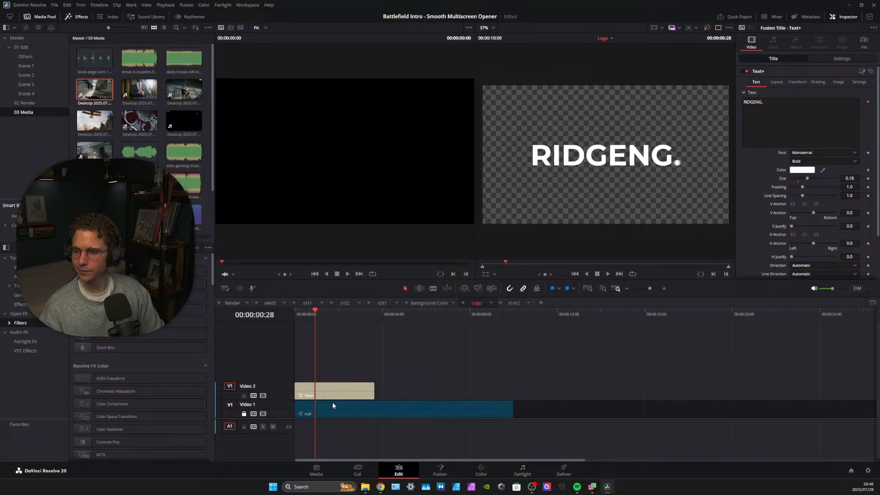
Return to the Render timeline, unlock Video 1, add a short video fade-out to the Background Color clip and play from 00:00:17:09
{"action": "left_click", "coordinate": [232, 304]}
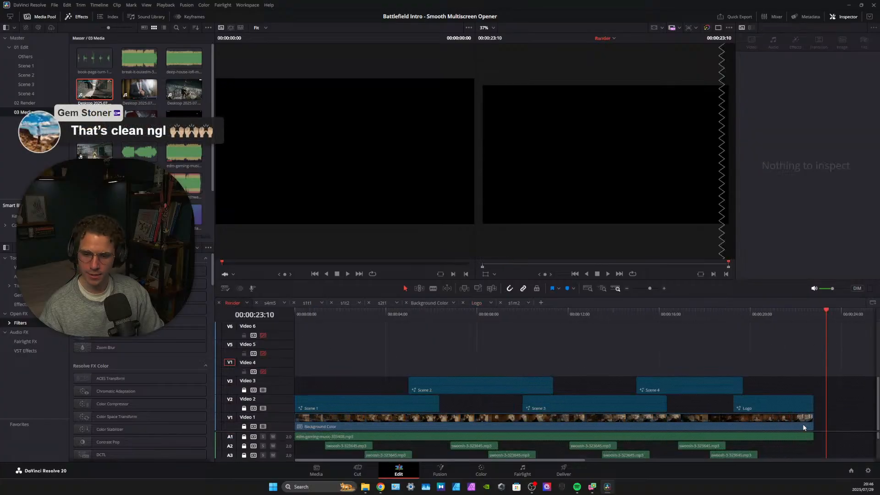
{"action": "left_click", "coordinate": [263, 426]}
{"action": "left_click", "coordinate": [262, 428]}
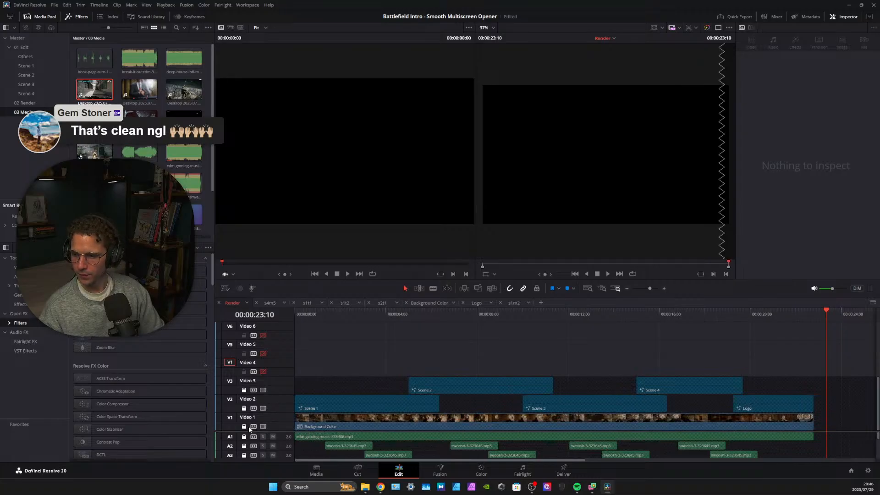
{"action": "left_click_drag", "start_coordinate": [814, 416], "coordinate": [800, 415]}
{"action": "left_click", "coordinate": [689, 312]}
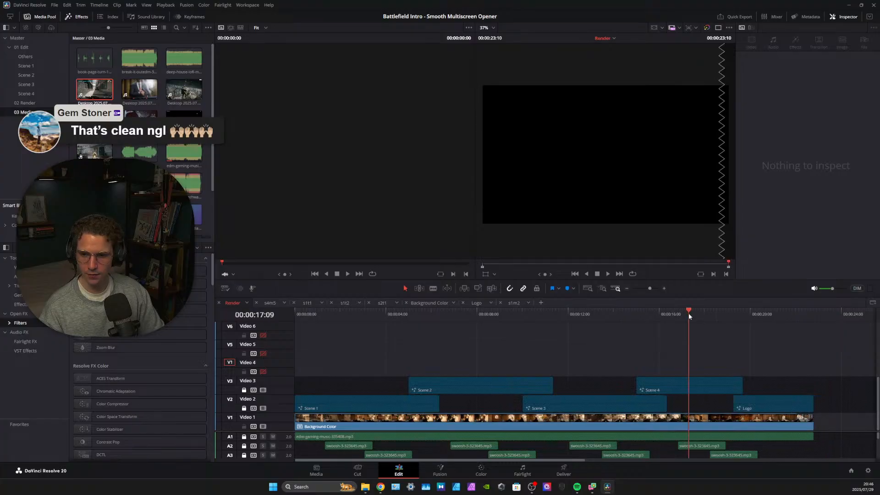
{"action": "left_click", "coordinate": [606, 274]}
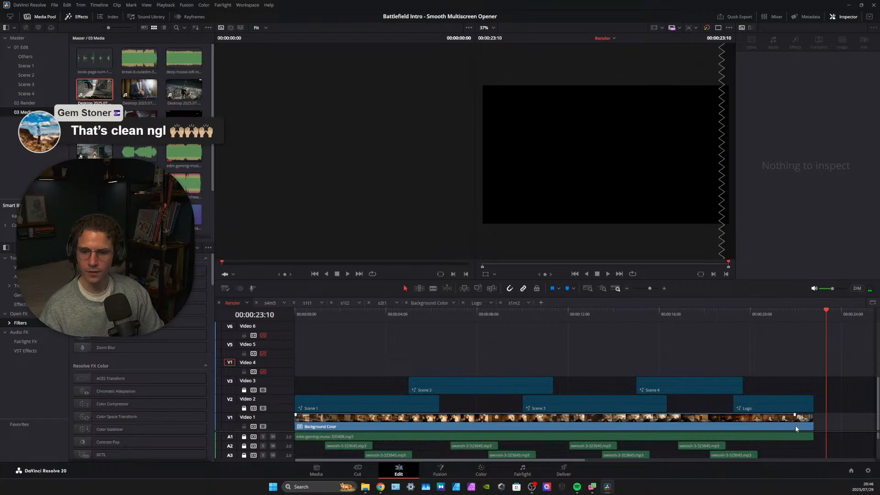
Lengthen the Background Color clip's video fade-out to about 01:12 and replay the logo ending from 00:00:19:21
{"action": "left_click_drag", "start_coordinate": [787, 416], "coordinate": [781, 415]}
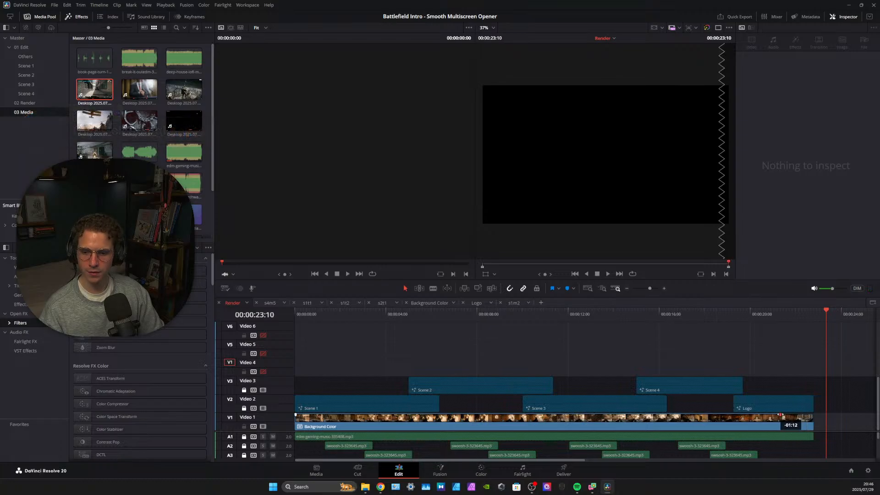
{"action": "left_click", "coordinate": [742, 315]}
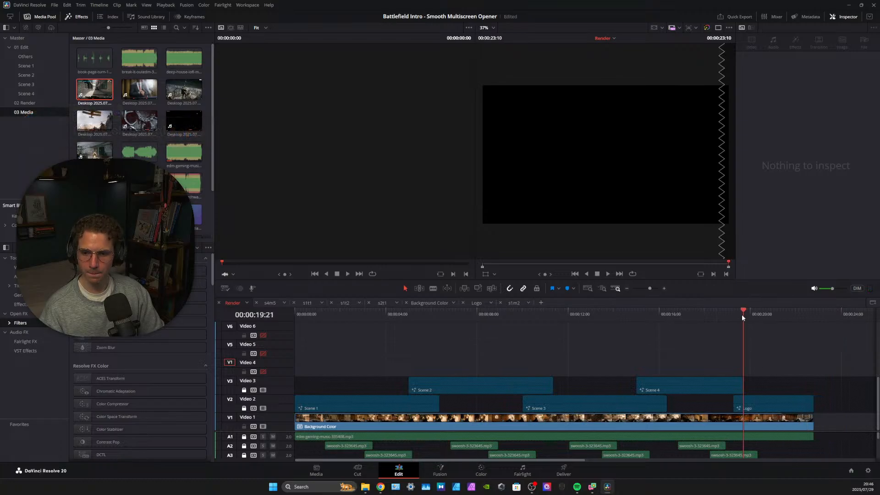
{"action": "left_click", "coordinate": [609, 274]}
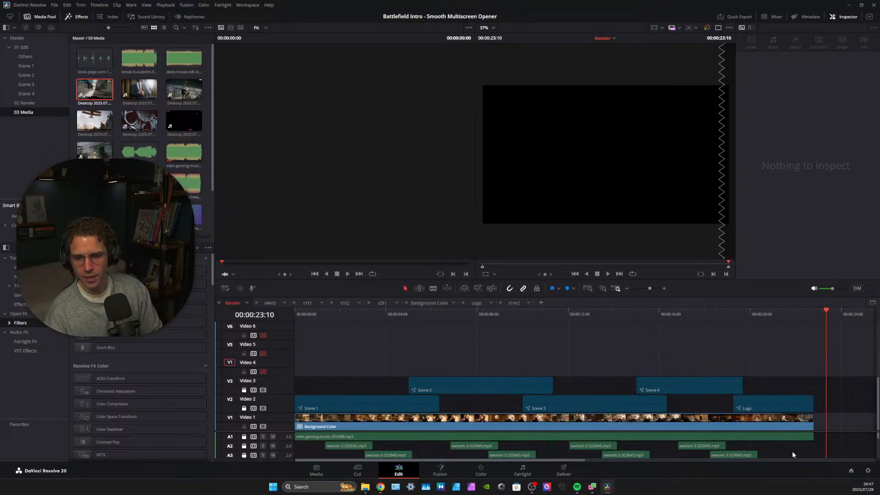
{"action": "left_click", "coordinate": [744, 313]}
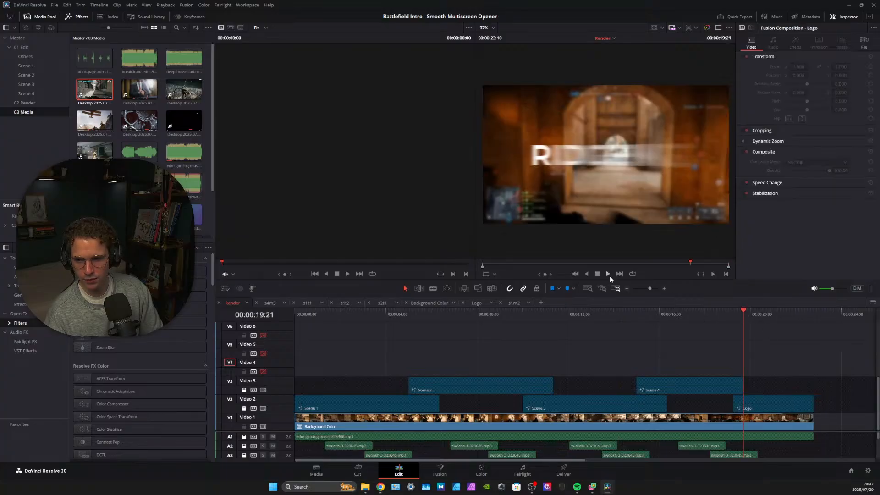
{"action": "left_click", "coordinate": [608, 274]}
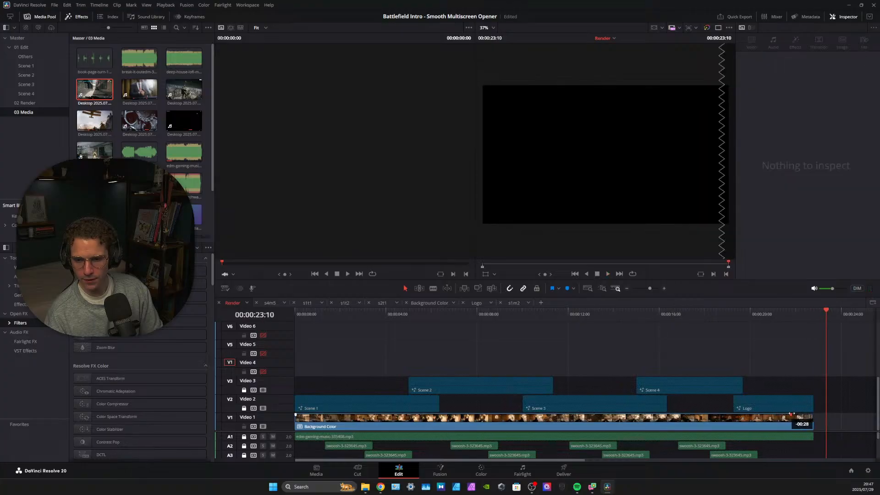
Shorten the Background Color clip's video fade-out to about 00:28 and replay the ending from 00:00:19:29 and 00:00:20:10
{"action": "left_click", "coordinate": [773, 312]}
{"action": "left_click", "coordinate": [608, 274]}
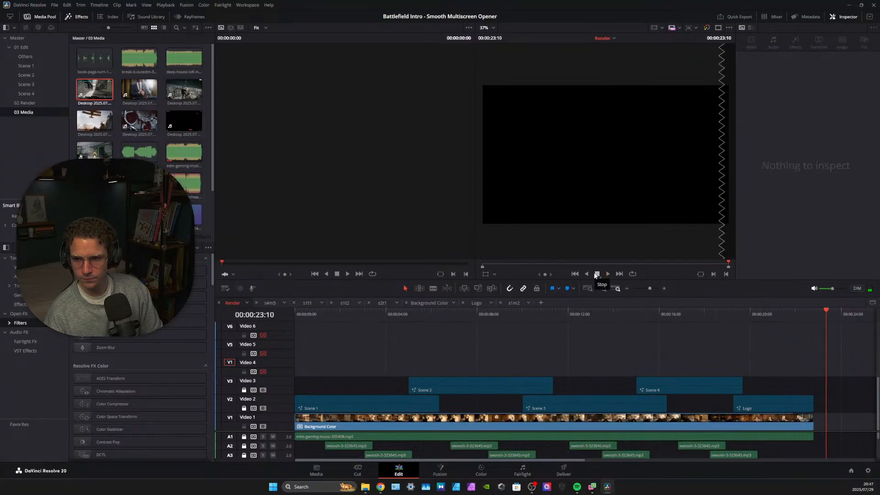
{"action": "left_click", "coordinate": [750, 317]}
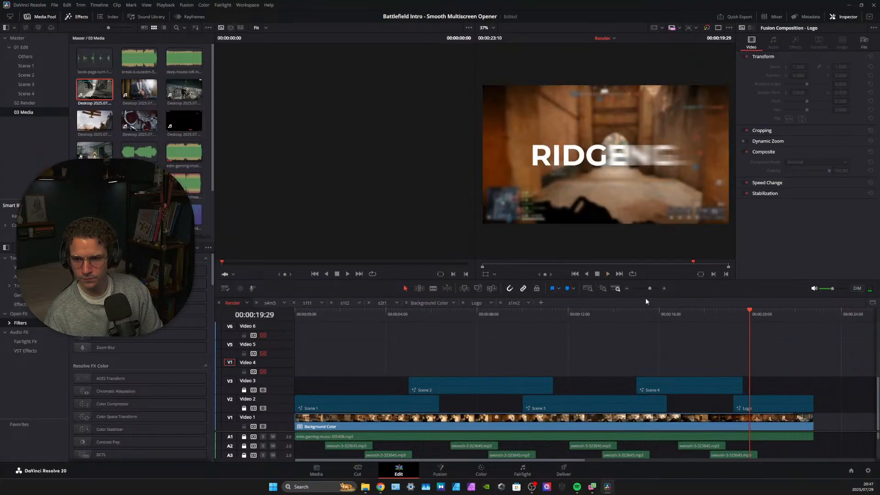
{"action": "left_click", "coordinate": [608, 274]}
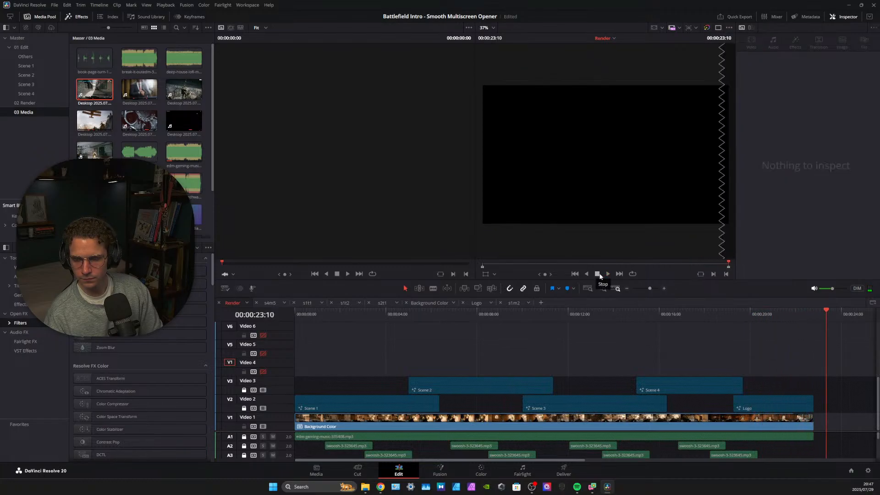
{"action": "left_click", "coordinate": [757, 314]}
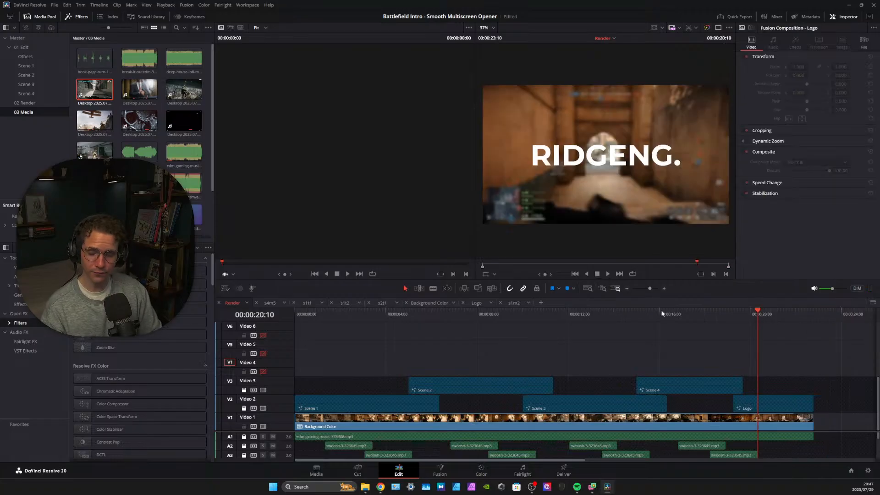
{"action": "left_click", "coordinate": [608, 274]}
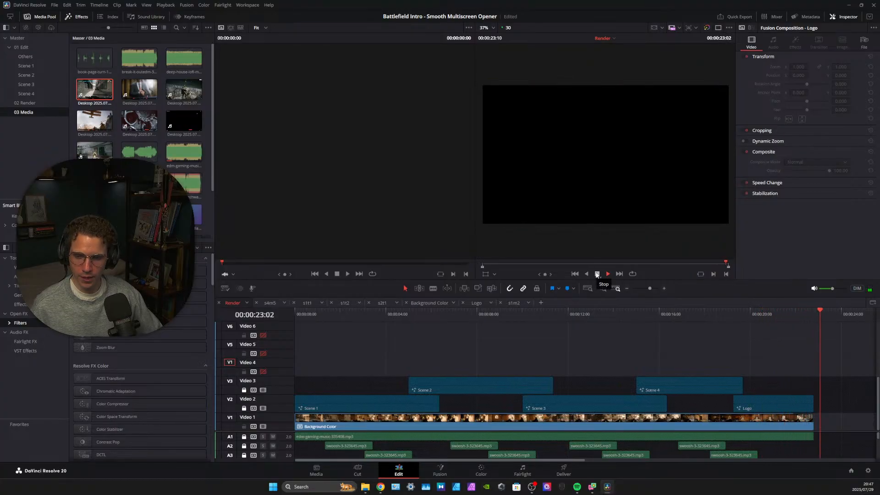
Play the logo ending from 00:00:20:17 and scrub through to 00:00:22:24 to check the fade against the title's exit
{"action": "left_click", "coordinate": [763, 312]}
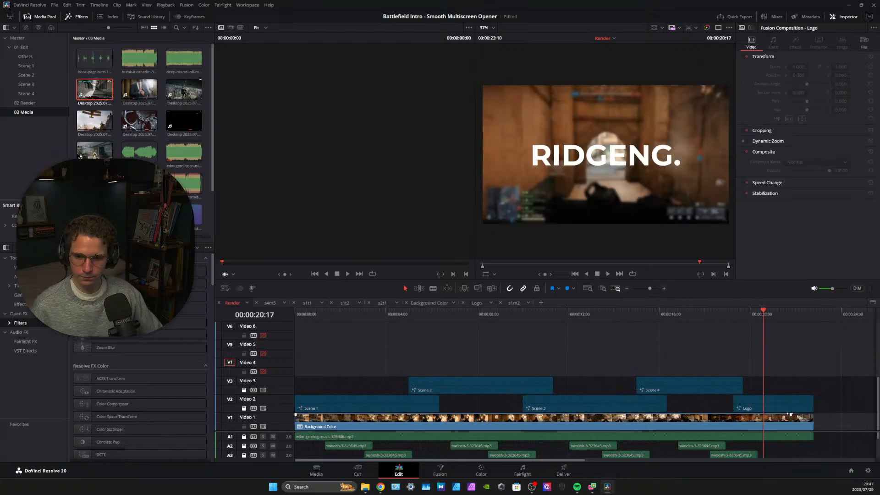
{"action": "left_click", "coordinate": [608, 274]}
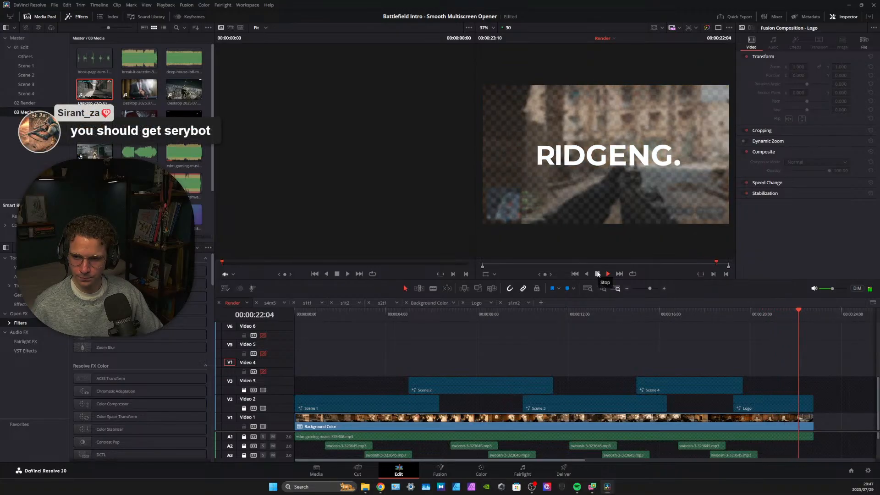
{"action": "left_click_drag", "start_coordinate": [778, 315], "coordinate": [812, 300]}
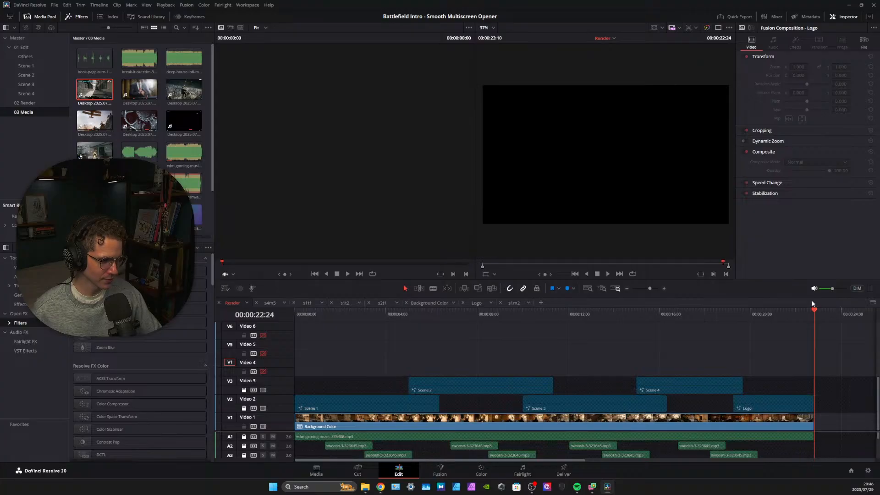
{"action": "mouse_move", "coordinate": [812, 301]}
{"action": "left_mouse_down"}
{"action": "mouse_move", "coordinate": [778, 295]}
{"action": "mouse_move", "coordinate": [813, 294]}
{"action": "left_mouse_up"}
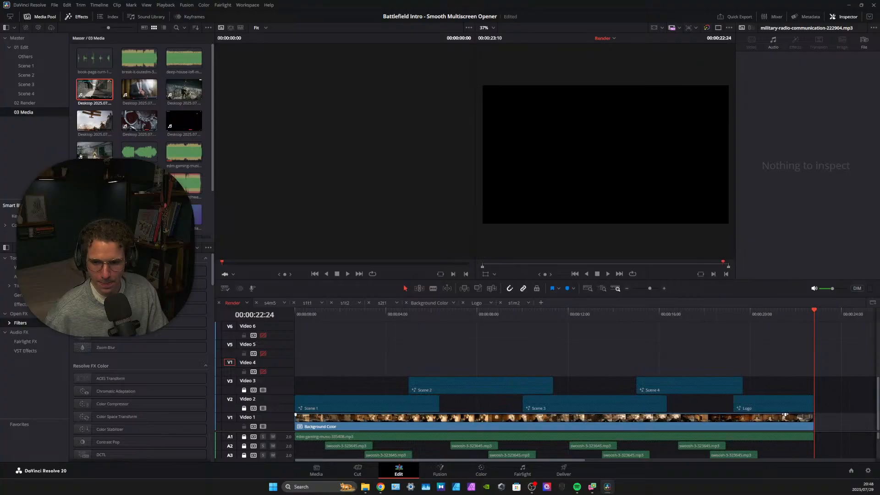
Readjust the start of the Background Color clip's video fade-out and scrub the logo's exit back to 00:00:22:03
{"action": "left_click_drag", "start_coordinate": [813, 415], "coordinate": [788, 414]}
{"action": "left_click_drag", "start_coordinate": [772, 312], "coordinate": [810, 315]}
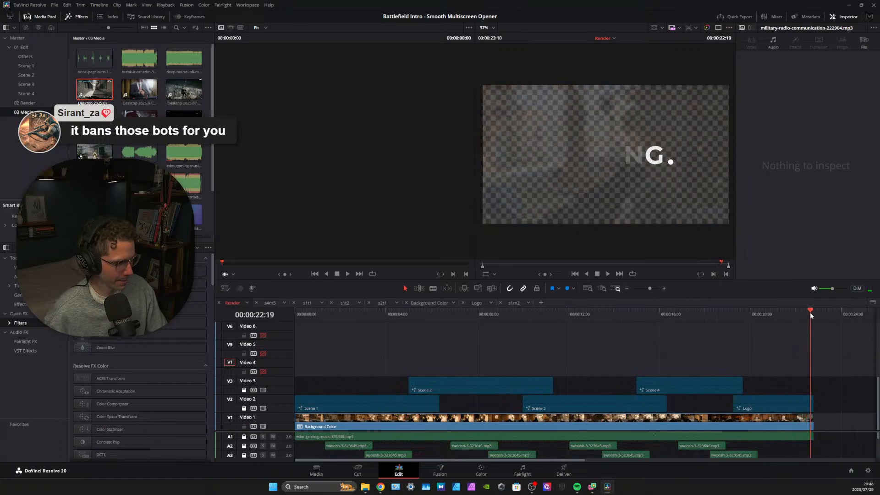
{"action": "left_click_drag", "start_coordinate": [811, 315], "coordinate": [800, 316]}
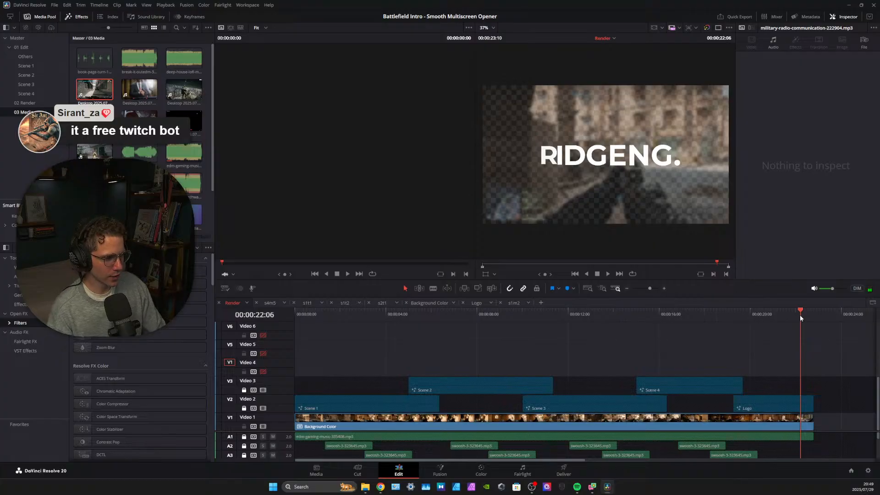
{"action": "left_click_drag", "start_coordinate": [800, 315], "coordinate": [799, 314]}
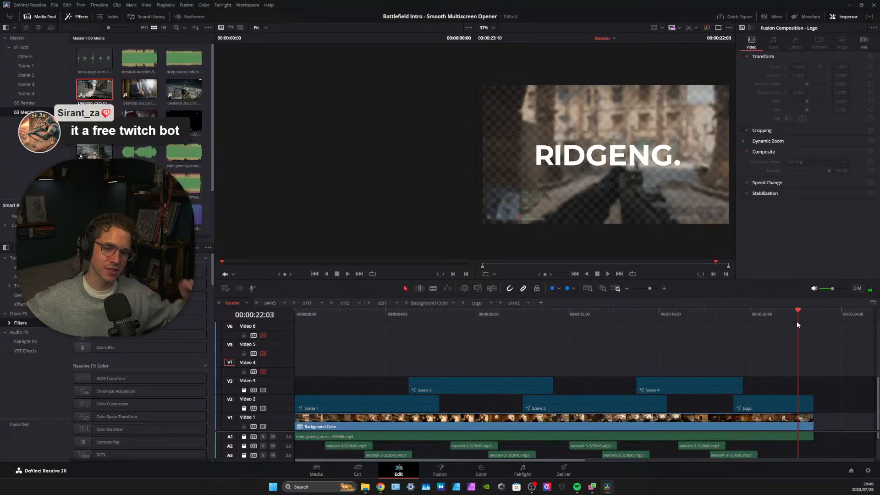
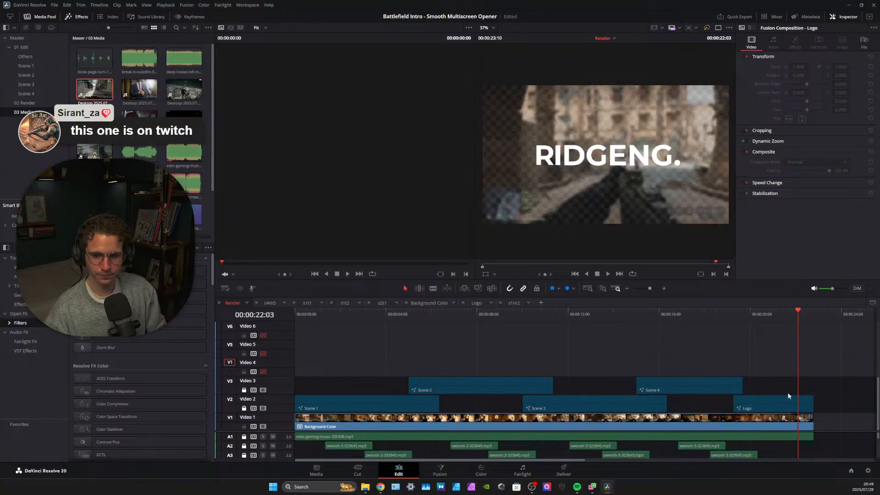
Lock the Video 1 track and replay the logo ending from 00:00:21:05
{"action": "mouse_move", "coordinate": [778, 312]}
{"action": "left_mouse_down"}
{"action": "mouse_move", "coordinate": [804, 315]}
{"action": "mouse_move", "coordinate": [777, 320]}
{"action": "left_mouse_up"}
{"action": "key", "text": "Left"}
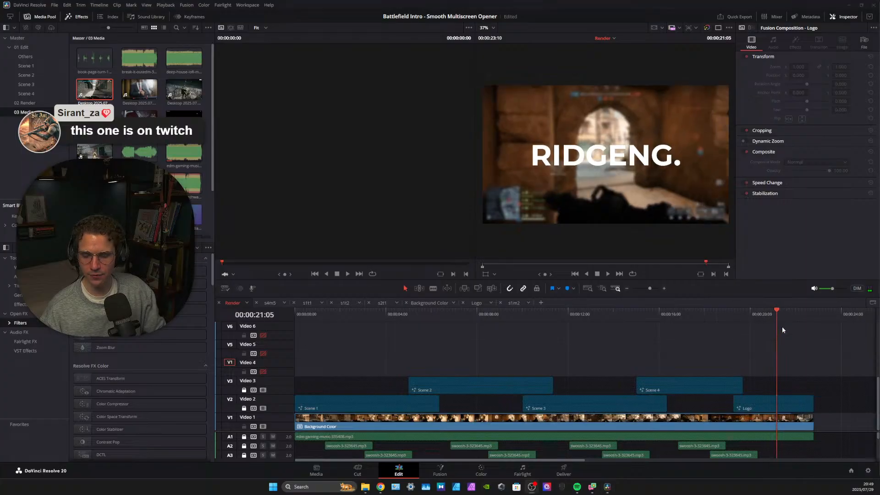
{"action": "left_click", "coordinate": [244, 427]}
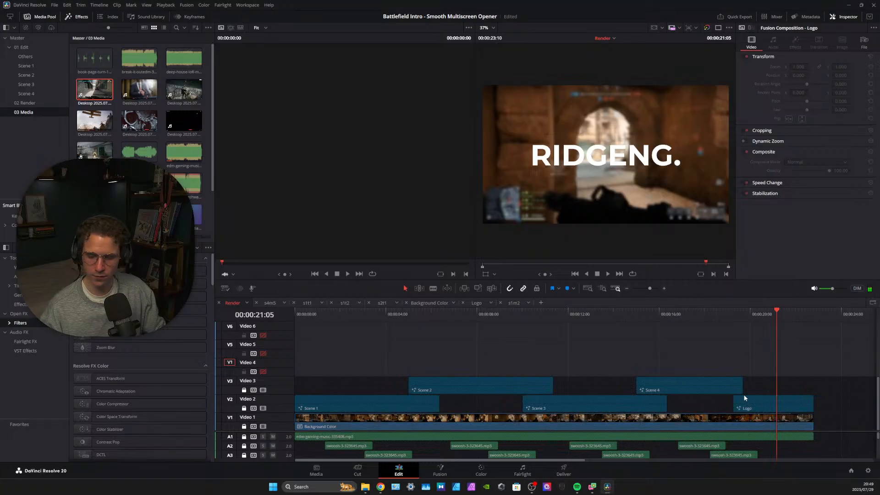
{"action": "left_click", "coordinate": [608, 273]}
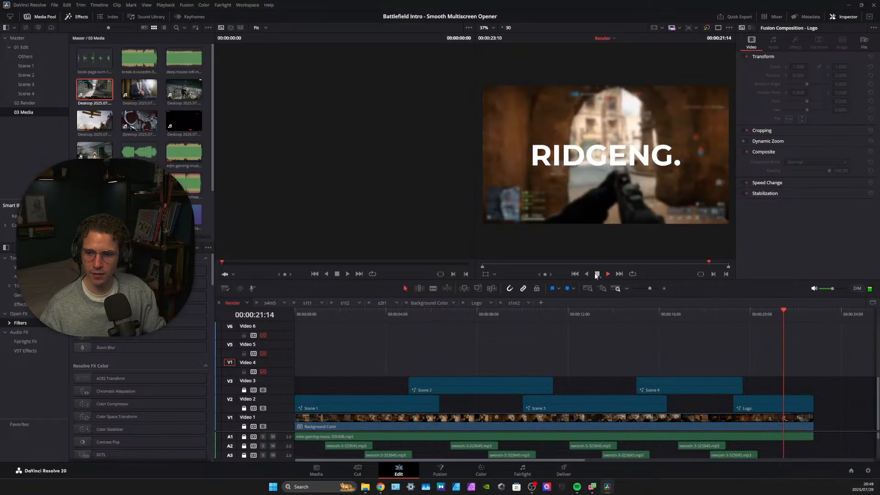
{"action": "left_click", "coordinate": [598, 274]}
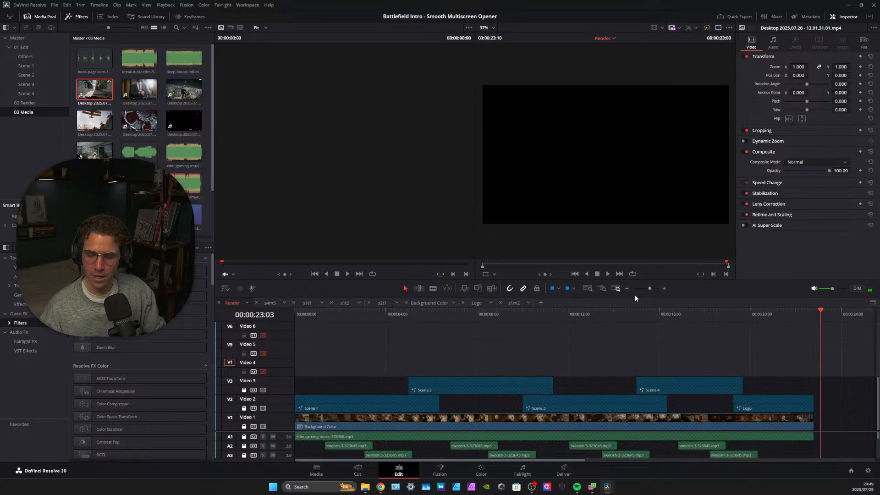
Unlock Video 1, remove the fade-out at the end of the Background Color clip, and lock the track again
{"action": "left_click", "coordinate": [814, 313]}
{"action": "left_click_drag", "start_coordinate": [812, 309], "coordinate": [793, 309]}
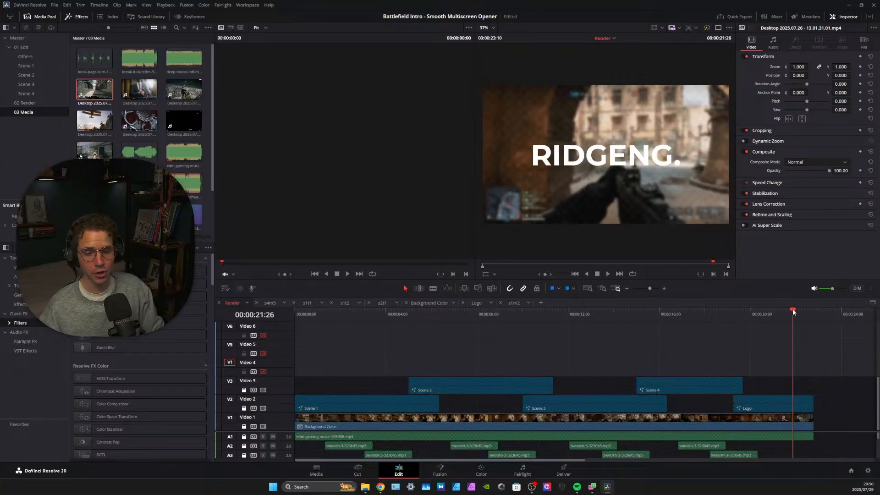
{"action": "left_click", "coordinate": [244, 426]}
{"action": "left_click_drag", "start_coordinate": [789, 414], "coordinate": [813, 409]}
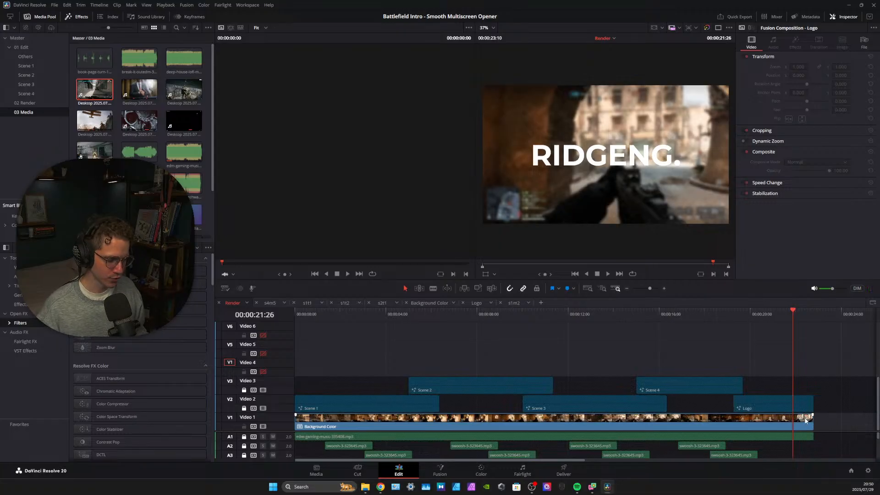
{"action": "left_click", "coordinate": [243, 425]}
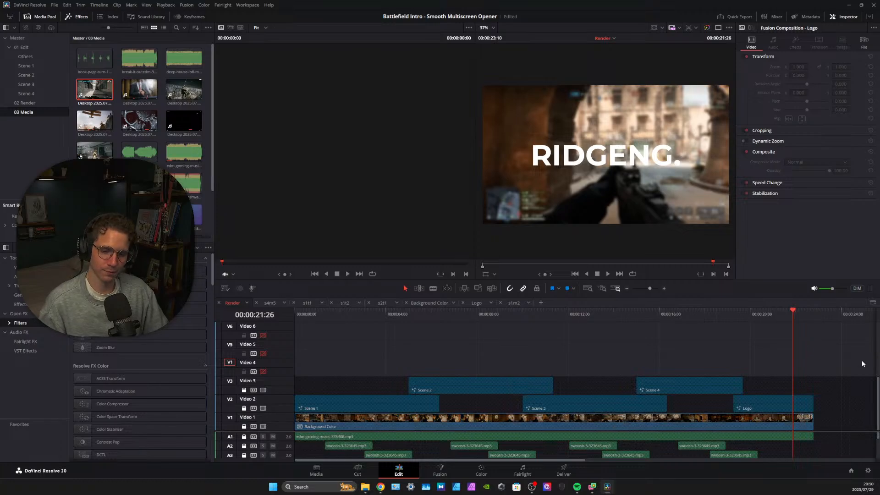
Play the whole intro from 00:00:00:00 and save the project
{"action": "key", "text": "ctrl+s"}
{"action": "key", "text": "Home"}
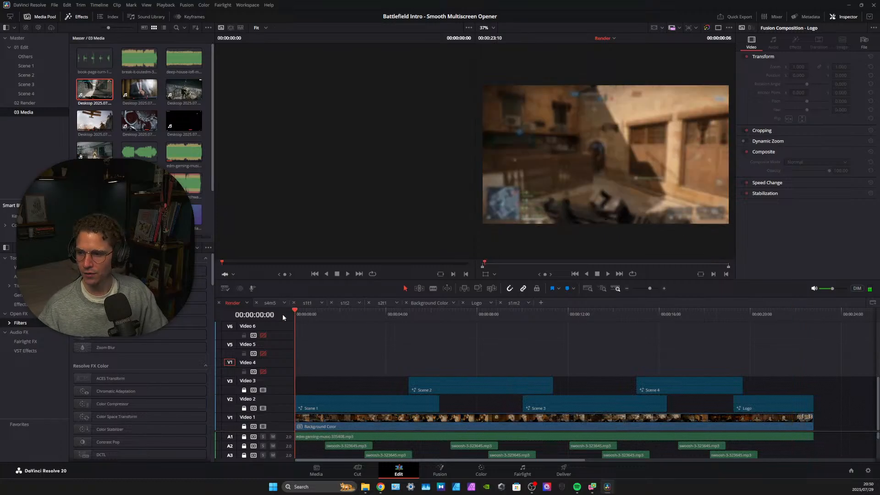
{"action": "left_click", "coordinate": [608, 274]}
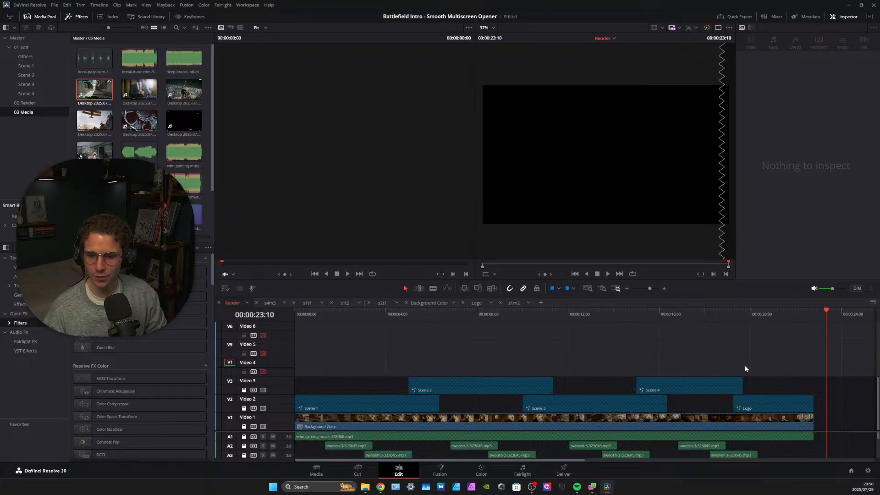
{"action": "left_click", "coordinate": [54, 5]}
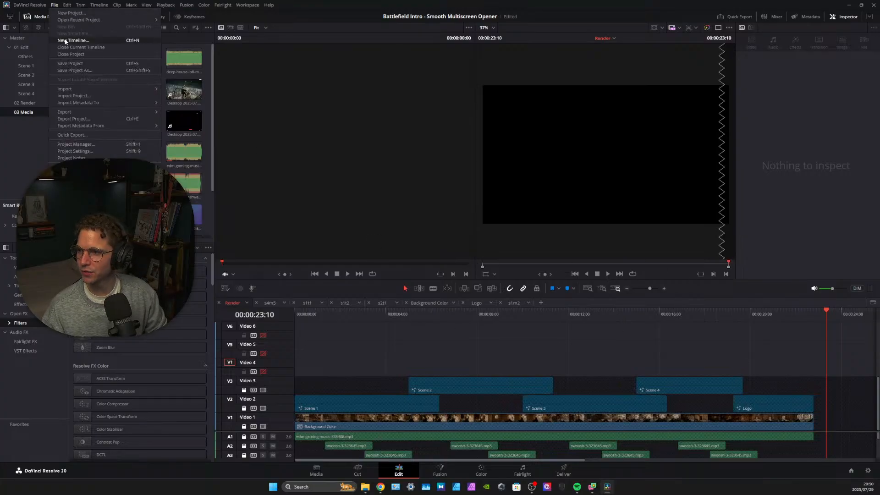
{"action": "left_click", "coordinate": [70, 64]}
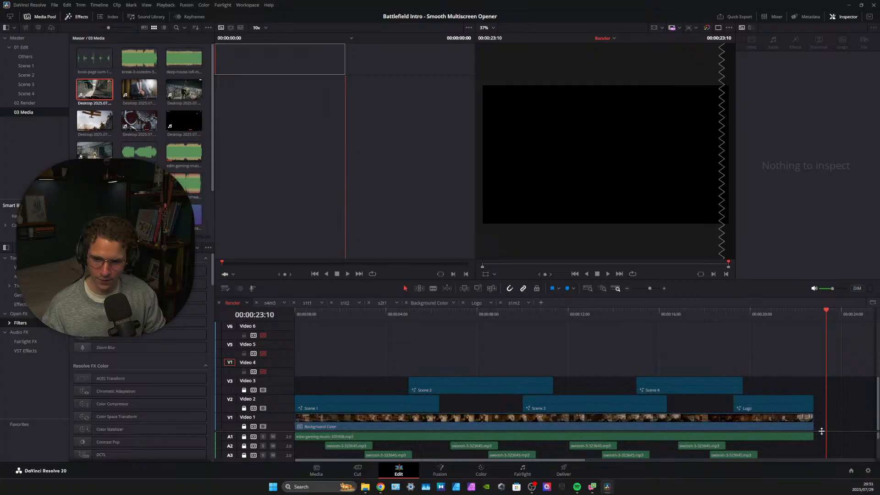
Reduce the Audio 11 track's height to match the other audio tracks, leaving the track unlocked
{"action": "left_click_drag", "start_coordinate": [560, 461], "coordinate": [610, 468]}
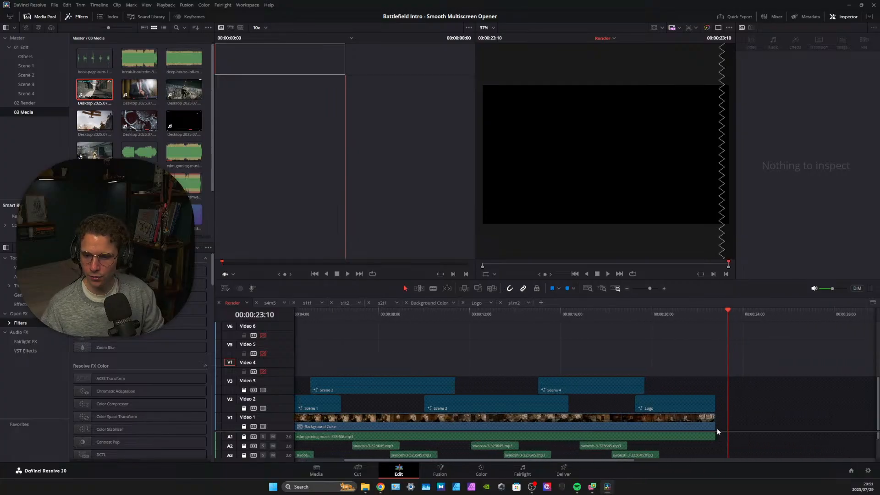
{"action": "left_click_drag", "start_coordinate": [723, 430], "coordinate": [712, 322]}
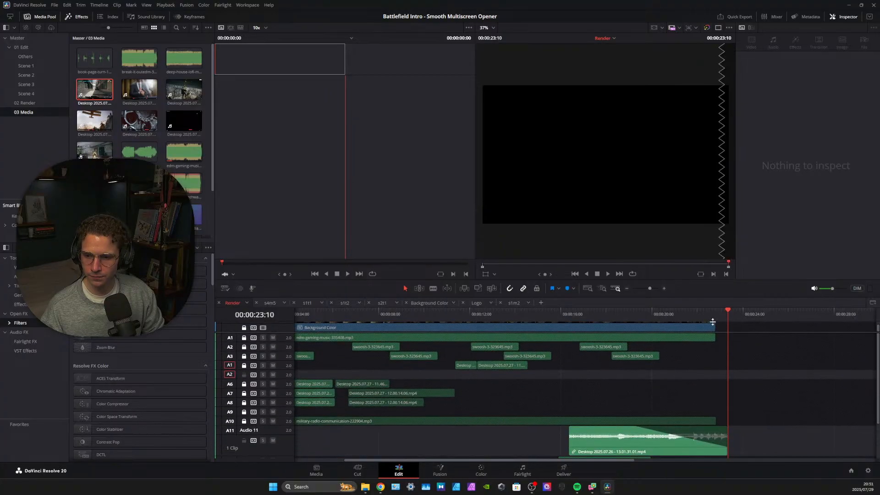
{"action": "left_click", "coordinate": [243, 441]}
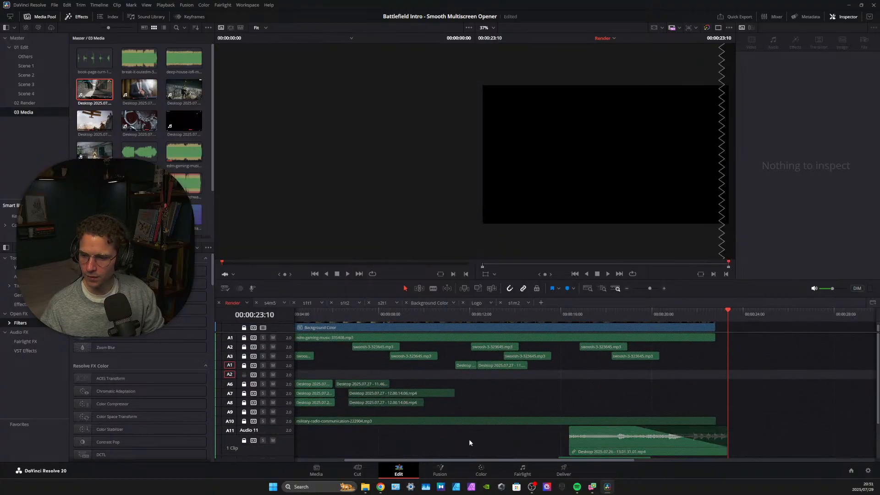
{"action": "left_click", "coordinate": [242, 440]}
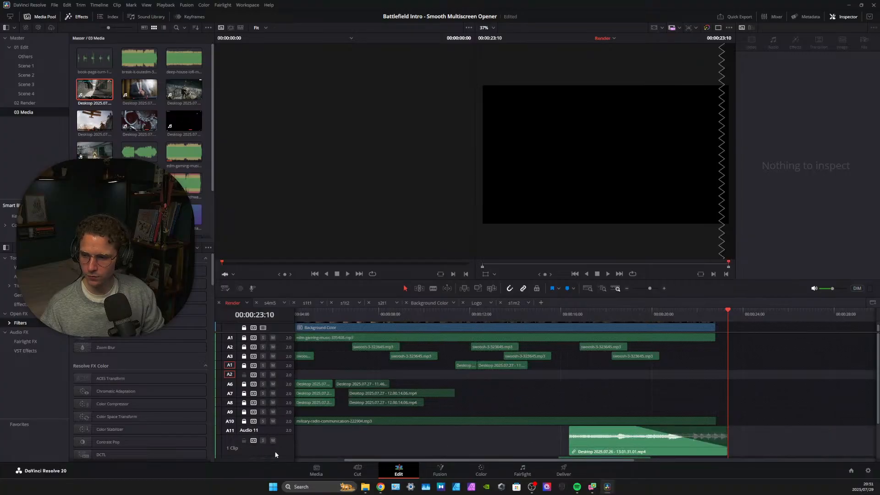
{"action": "left_click_drag", "start_coordinate": [284, 458], "coordinate": [287, 428]}
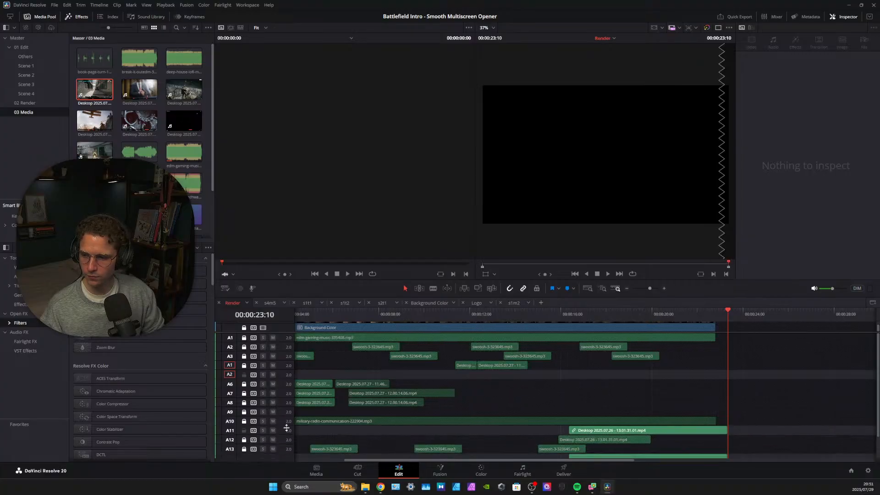
Unlink the Desktop 2025.07.26 - 13.01.31.01.mp4 clip on Audio 11 and delete its duplicate below Audio 13
{"action": "left_click", "coordinate": [697, 432]}
{"action": "right_click", "coordinate": [697, 432]}
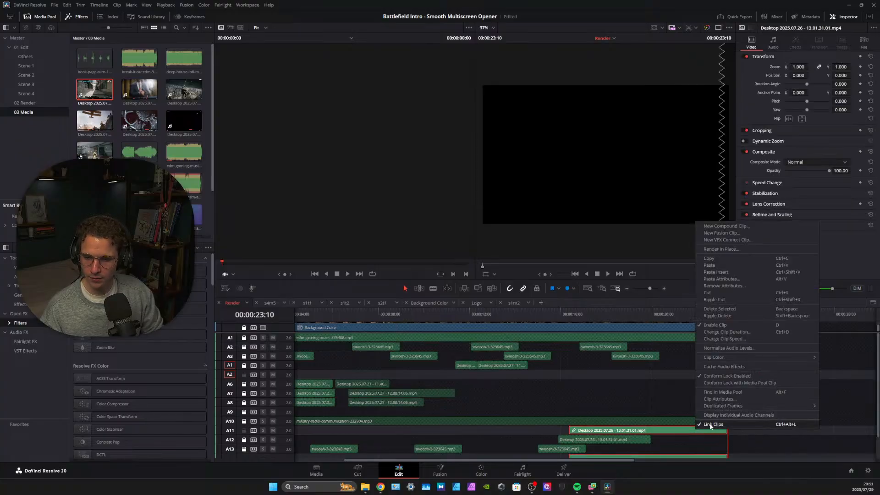
{"action": "left_click", "coordinate": [712, 426]}
{"action": "left_click", "coordinate": [699, 407]}
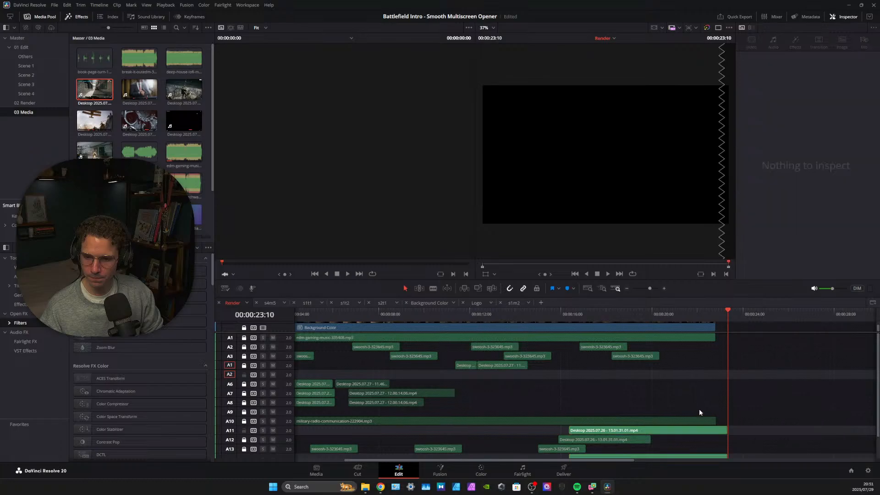
{"action": "left_click", "coordinate": [712, 457]}
{"action": "key", "text": "Delete"}
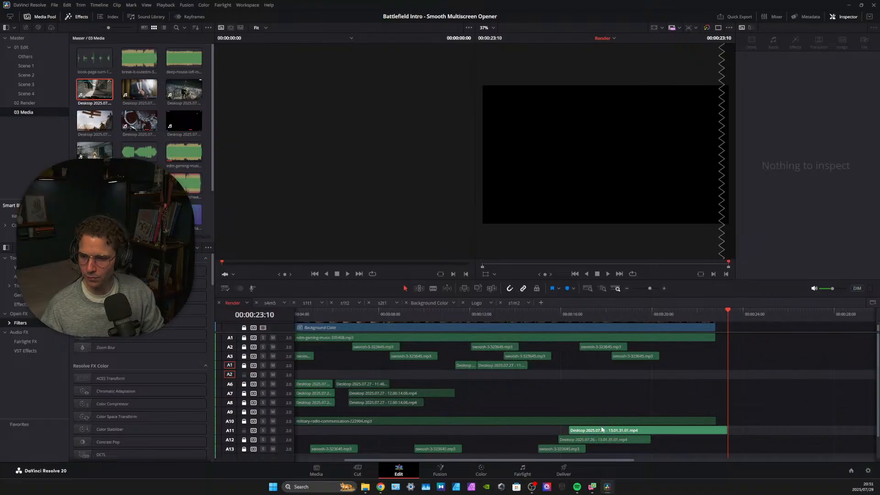
Move the Audio 11 clip up to the empty Audio 5 track, lock that track, and replay the ending from 00:00:17:15
{"action": "left_click_drag", "start_coordinate": [614, 431], "coordinate": [613, 378]}
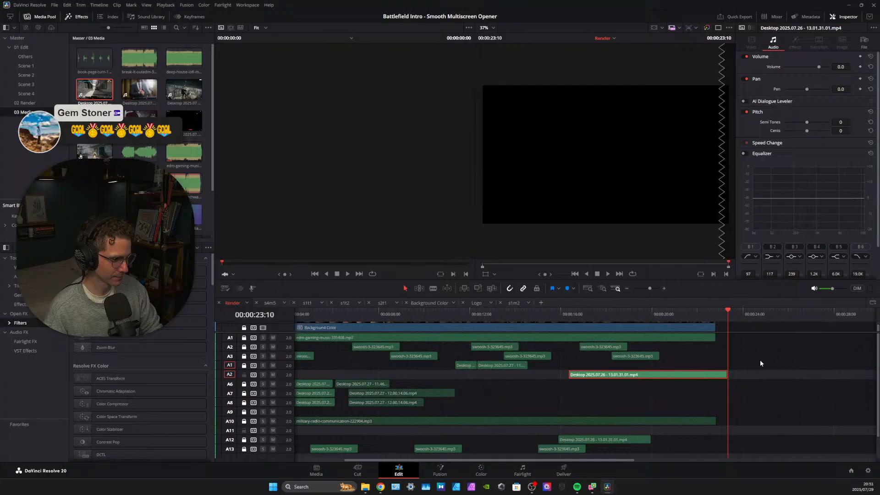
{"action": "left_click", "coordinate": [243, 376]}
{"action": "left_click", "coordinate": [595, 315]}
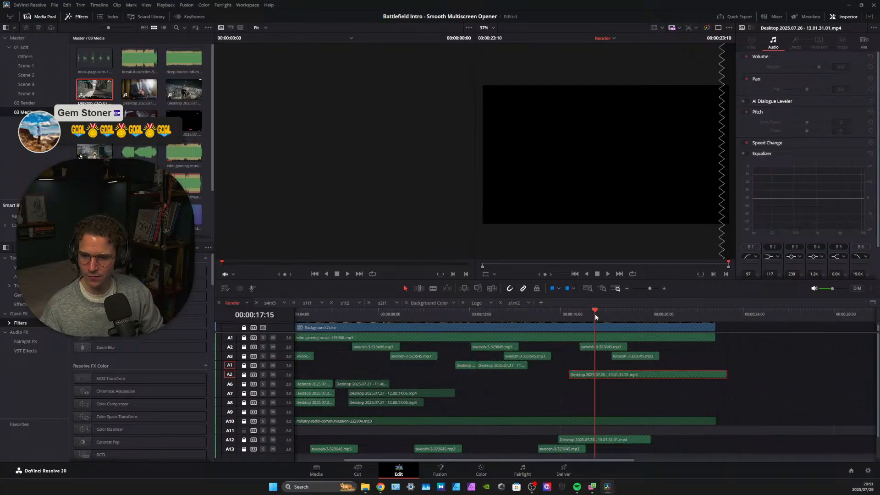
{"action": "left_click", "coordinate": [608, 274]}
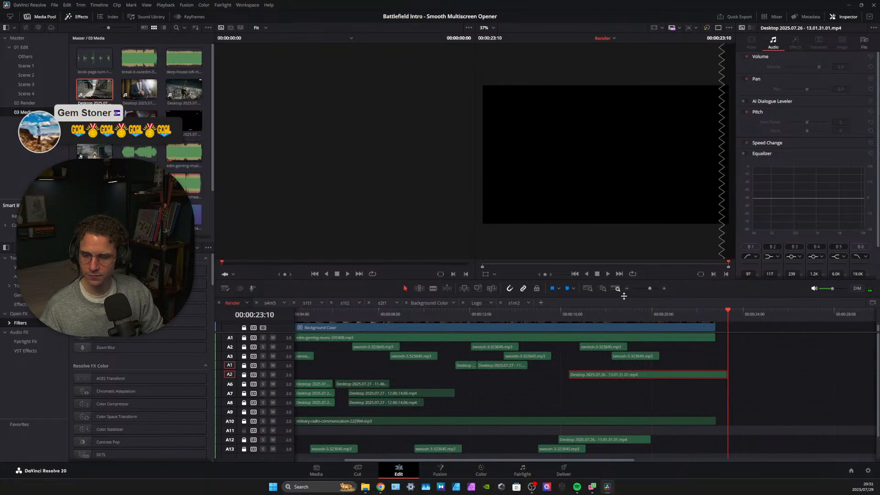
Unlock Audio 5 and trim the end of its clip to align with the end of the Background Color clip
{"action": "left_click", "coordinate": [722, 375]}
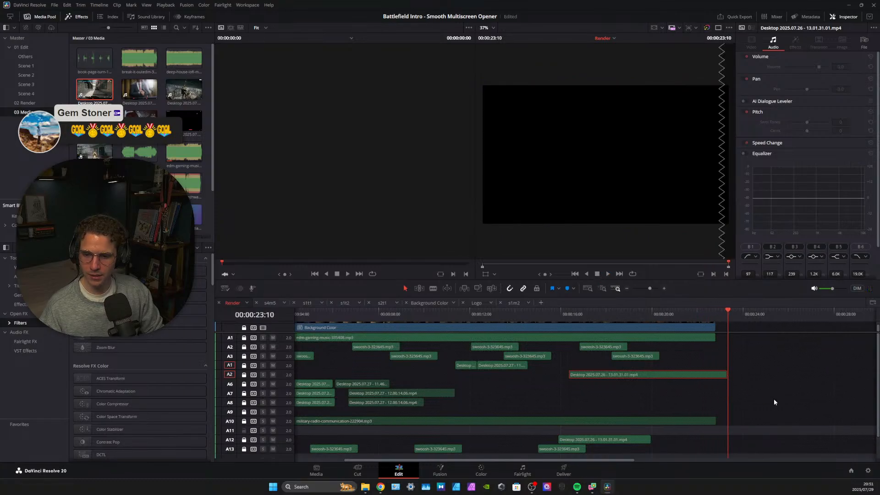
{"action": "left_click_drag", "start_coordinate": [850, 333], "coordinate": [816, 353]}
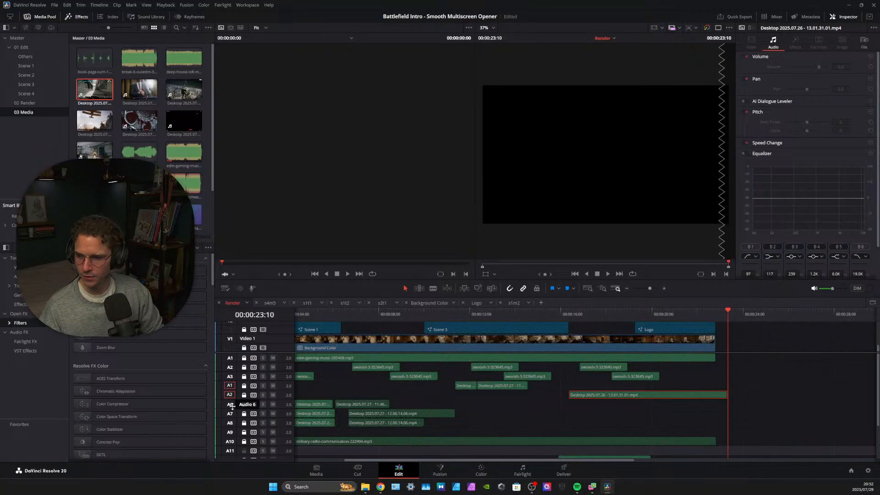
{"action": "left_click", "coordinate": [244, 395]}
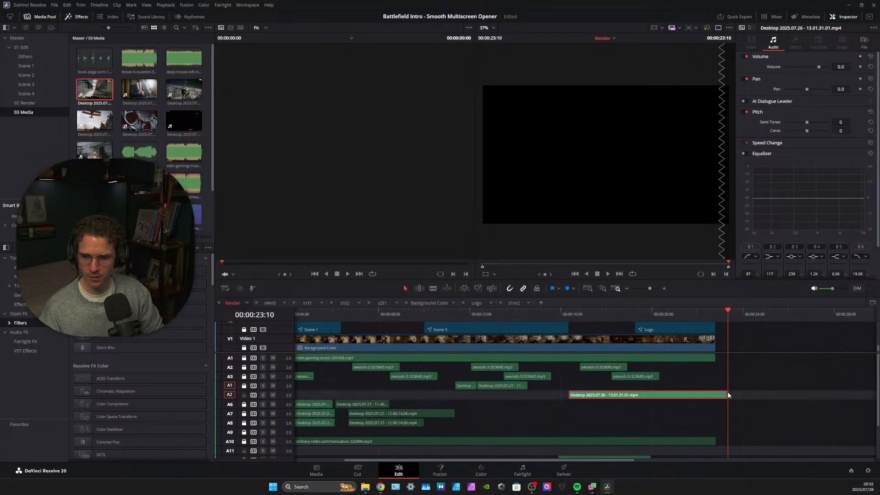
{"action": "left_click_drag", "start_coordinate": [727, 395], "coordinate": [714, 394]}
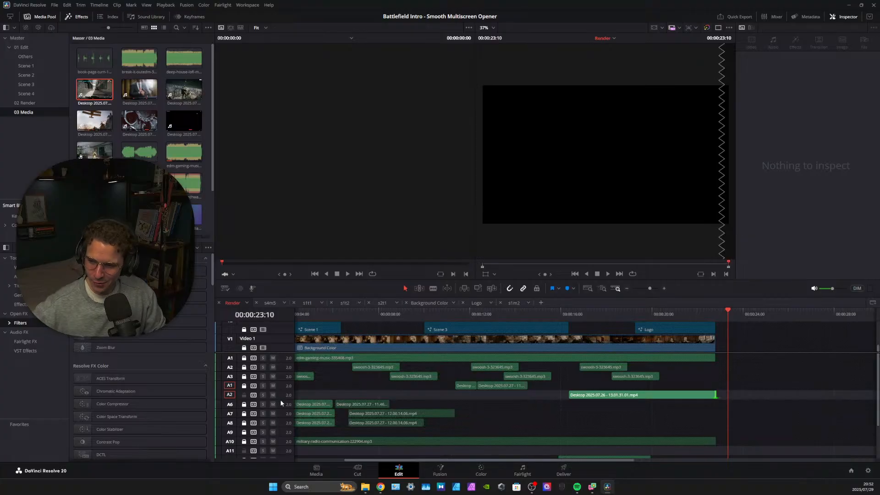
Enlarge the Audio 5 track to show its waveform and play the ending from 00:00:19:08
{"action": "left_click_drag", "start_coordinate": [281, 400], "coordinate": [287, 424]}
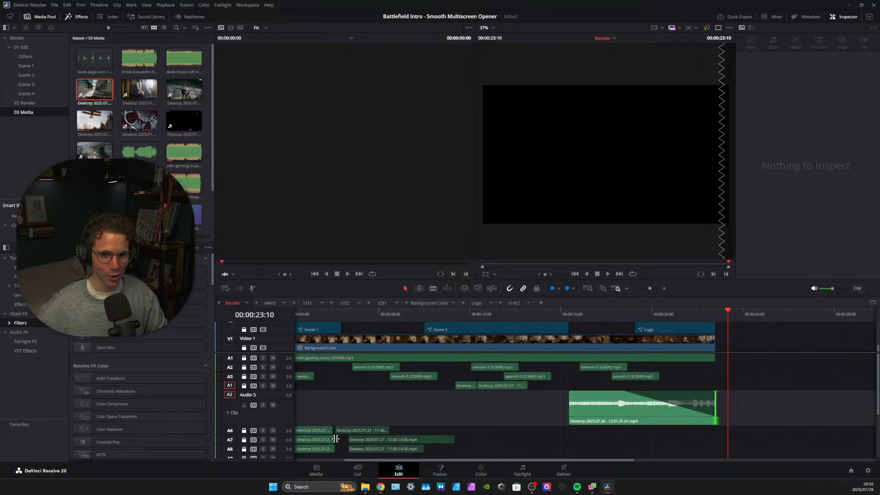
{"action": "left_click", "coordinate": [635, 312]}
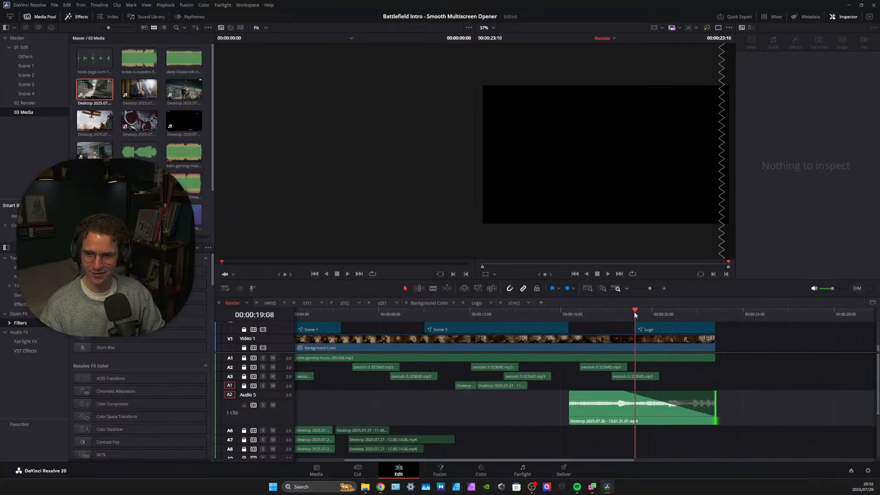
{"action": "left_click", "coordinate": [608, 273]}
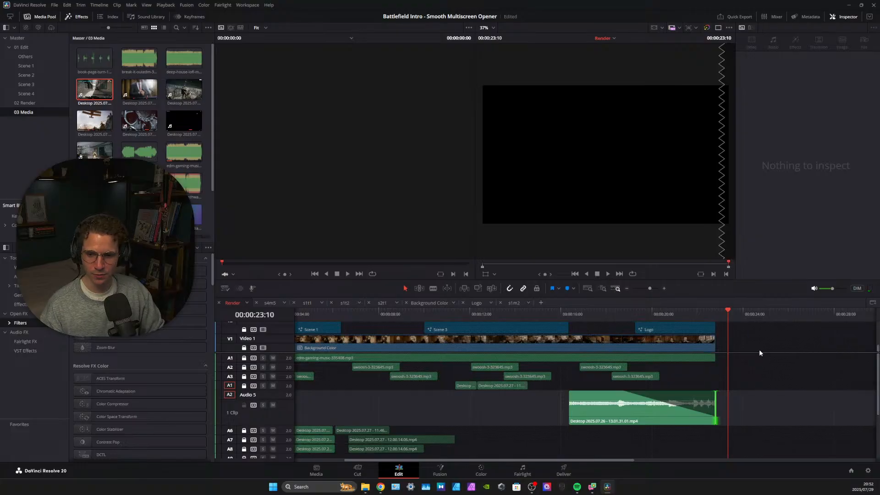
Place the playhead at 00:00:22:24, then shrink the Audio 5 track back to its compact height and lock it
{"action": "mouse_move", "coordinate": [717, 352]}
{"action": "left_mouse_down"}
{"action": "mouse_move", "coordinate": [718, 451]}
{"action": "mouse_move", "coordinate": [715, 351]}
{"action": "left_mouse_up"}
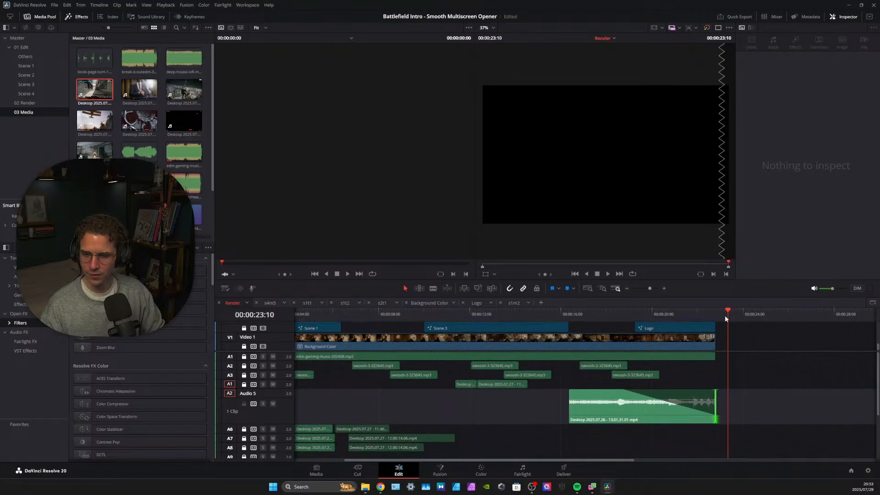
{"action": "mouse_move", "coordinate": [728, 311]}
{"action": "left_mouse_down"}
{"action": "mouse_move", "coordinate": [703, 313]}
{"action": "mouse_move", "coordinate": [714, 312]}
{"action": "left_mouse_up"}
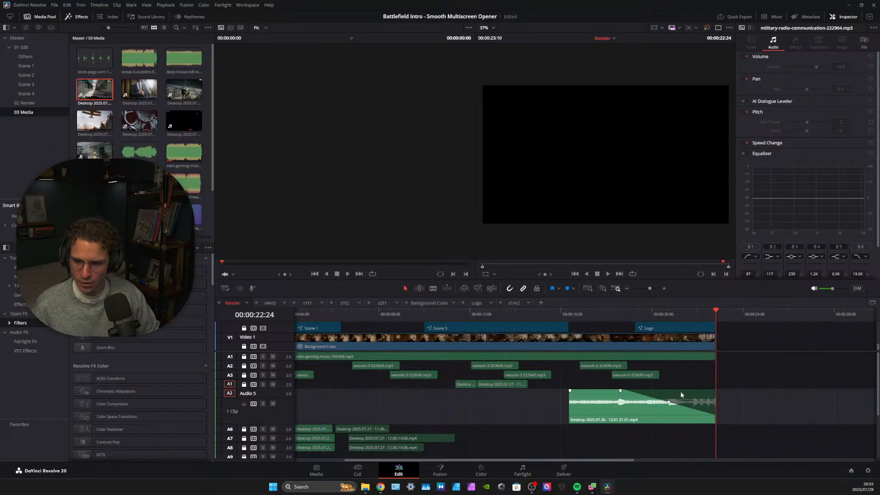
{"action": "left_click_drag", "start_coordinate": [280, 424], "coordinate": [281, 387]}
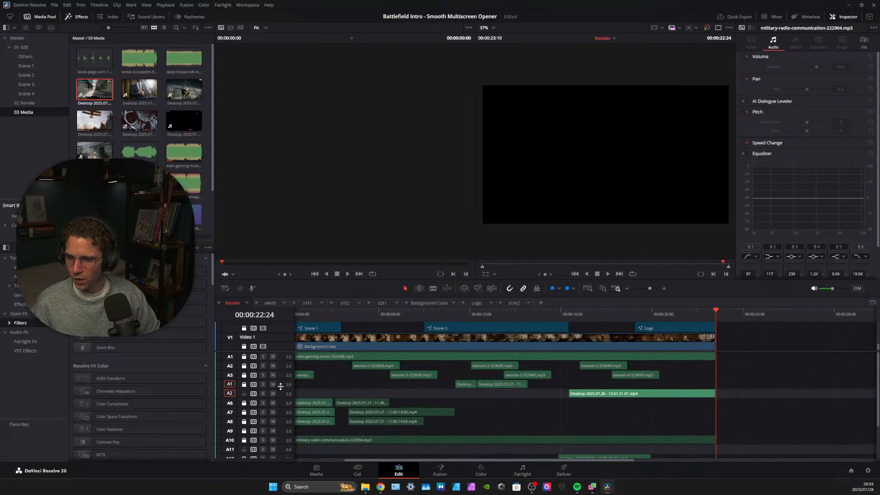
{"action": "left_click", "coordinate": [245, 394]}
Play the whole intro from 00:00:00:00 and return the playhead to the clips' end at 00:00:22:24
{"action": "left_click_drag", "start_coordinate": [338, 315], "coordinate": [258, 318]}
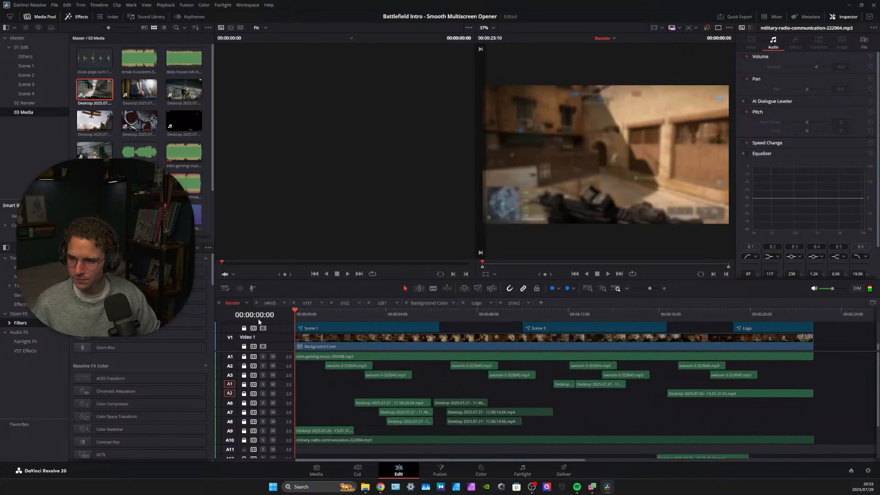
{"action": "left_click", "coordinate": [607, 275]}
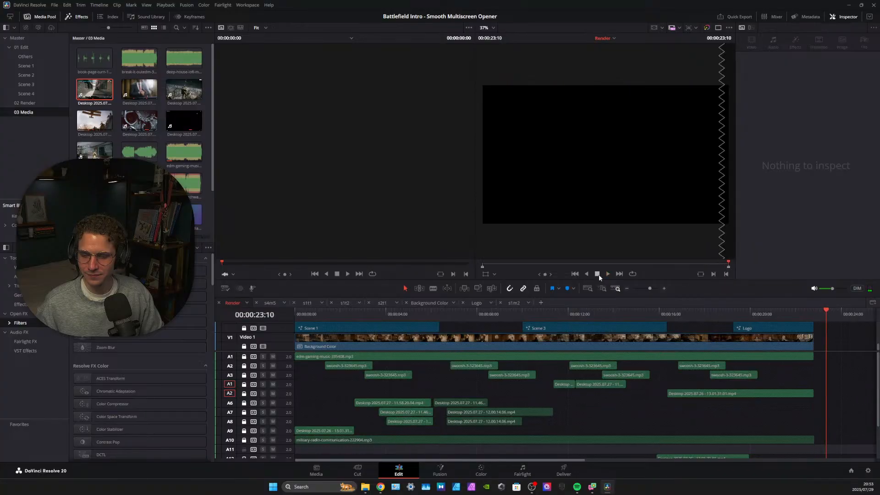
{"action": "left_click_drag", "start_coordinate": [824, 308], "coordinate": [814, 312]}
{"action": "left_click", "coordinate": [801, 355]}
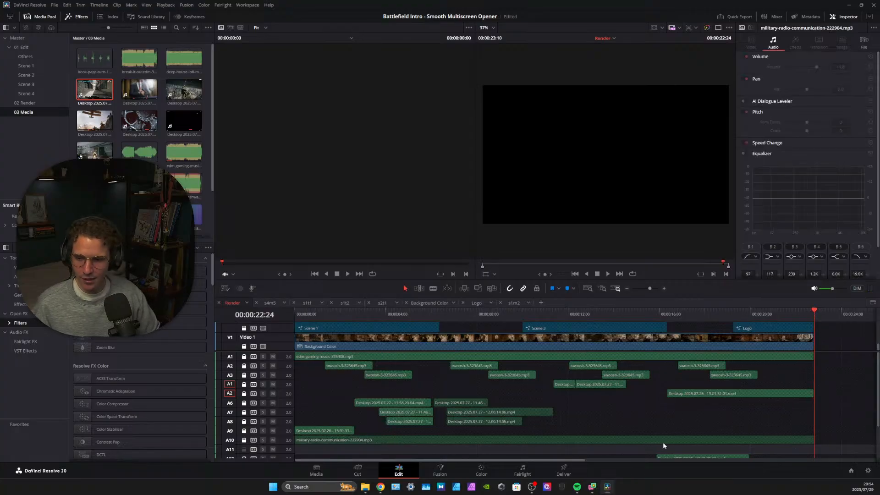
Delete the leftover clip on the disabled Video 11 track that extends past the end of the intro
{"action": "left_click_drag", "start_coordinate": [576, 460], "coordinate": [590, 460]}
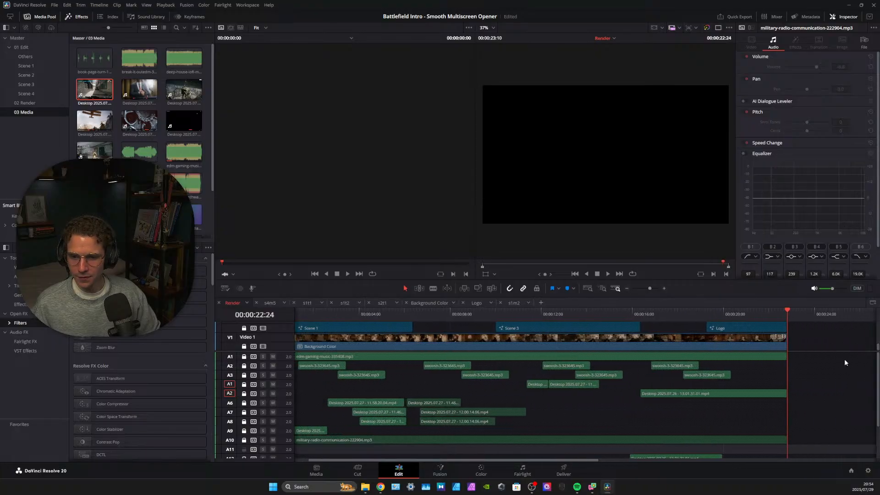
{"action": "left_click_drag", "start_coordinate": [827, 351], "coordinate": [812, 472]}
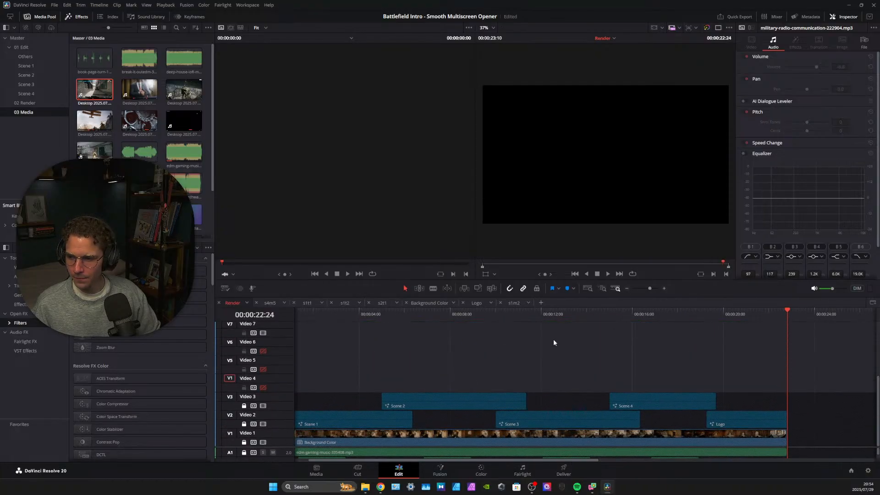
{"action": "scroll", "coordinate": [757, 344], "scroll_direction": "up", "scroll_amount": 3}
{"action": "left_click", "coordinate": [734, 349]}
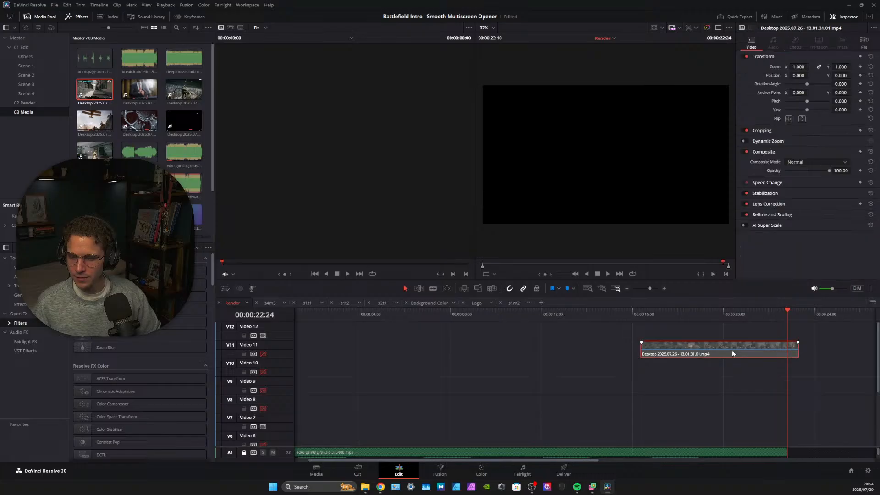
{"action": "scroll", "coordinate": [747, 374], "scroll_direction": "down", "scroll_amount": 3}
{"action": "left_click_drag", "start_coordinate": [791, 446], "coordinate": [762, 473]}
{"action": "scroll", "coordinate": [738, 383], "scroll_direction": "up", "scroll_amount": 3}
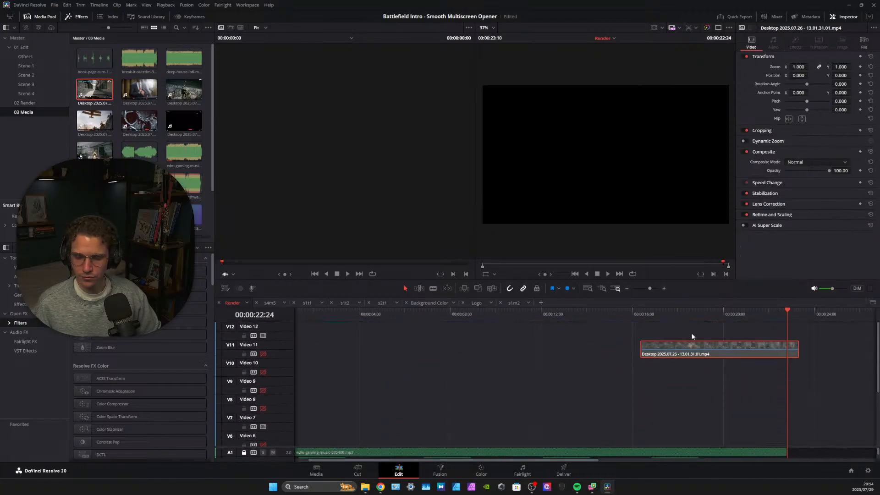
{"action": "key", "text": "Delete"}
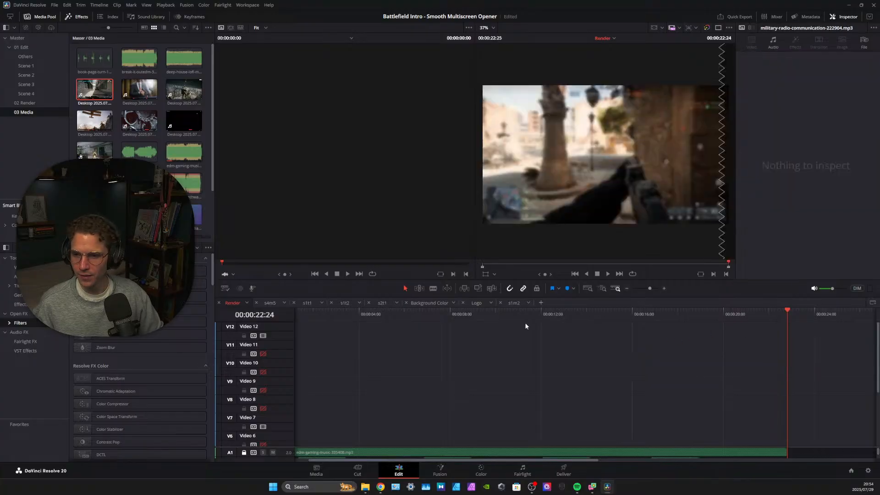
Play the Logo ending from 00:00:22:02, and replay it from 00:00:19:29 through the end of the timeline
{"action": "scroll", "coordinate": [805, 378], "scroll_direction": "down", "scroll_amount": 3}
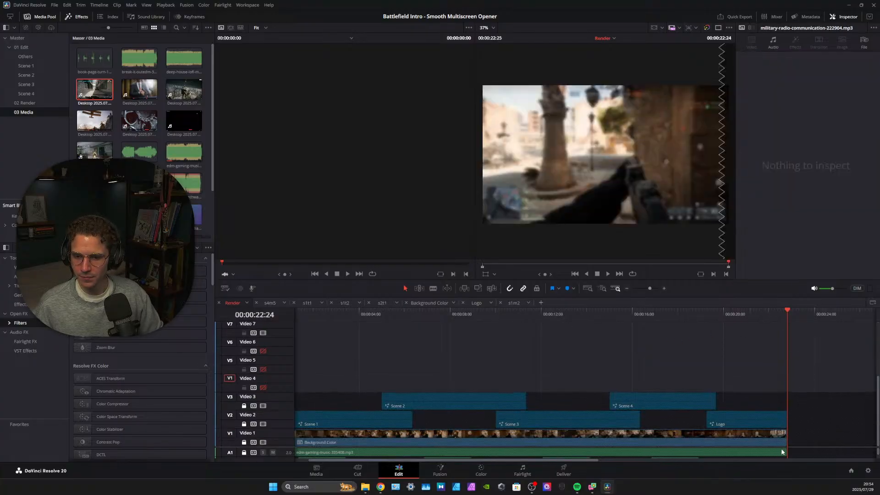
{"action": "left_click", "coordinate": [771, 312]}
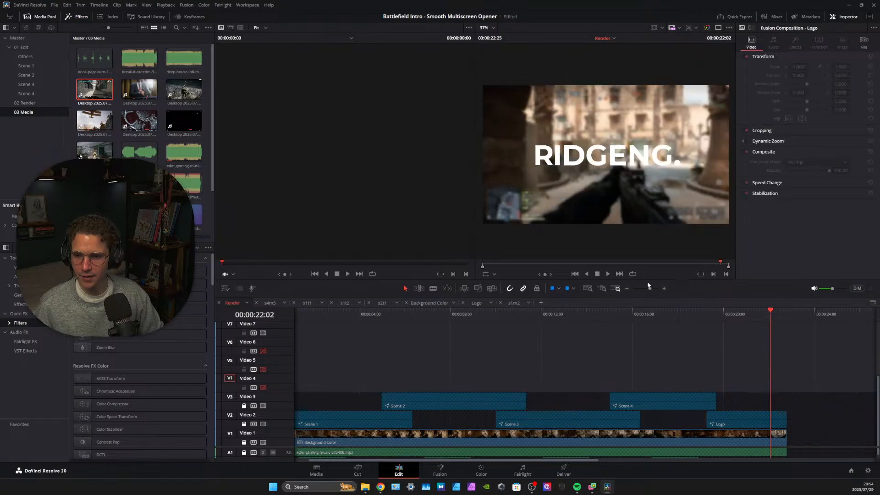
{"action": "left_click", "coordinate": [608, 274]}
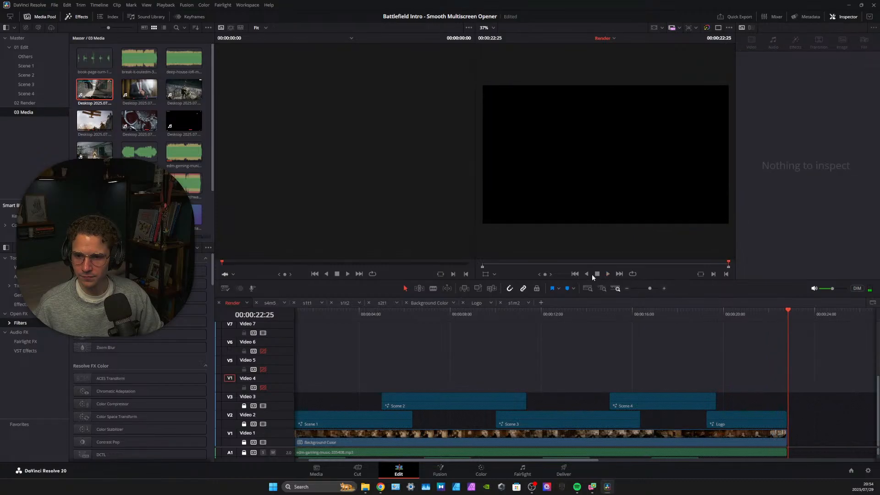
{"action": "left_click", "coordinate": [741, 313]}
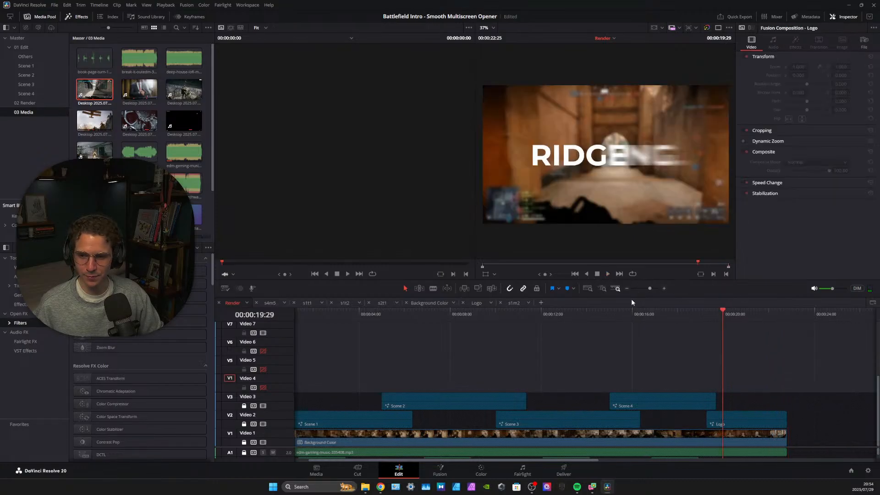
{"action": "left_click", "coordinate": [608, 273]}
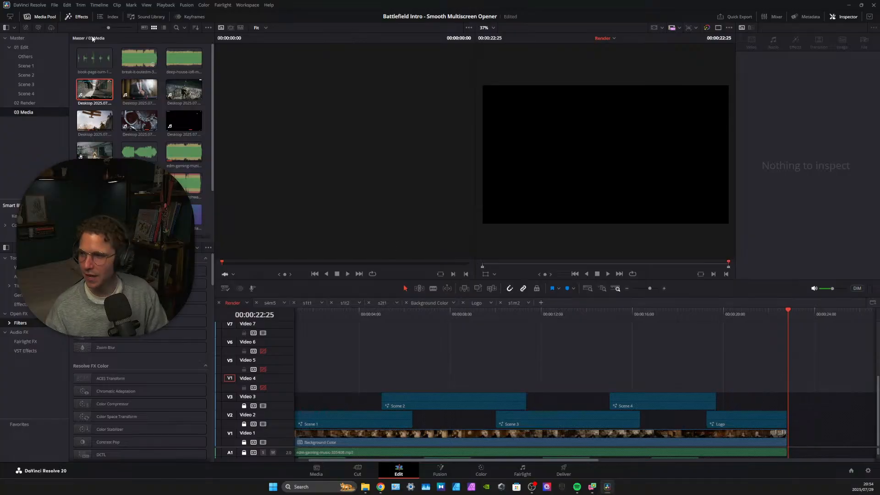
{"action": "left_click", "coordinate": [54, 6]}
{"action": "left_click", "coordinate": [81, 65]}
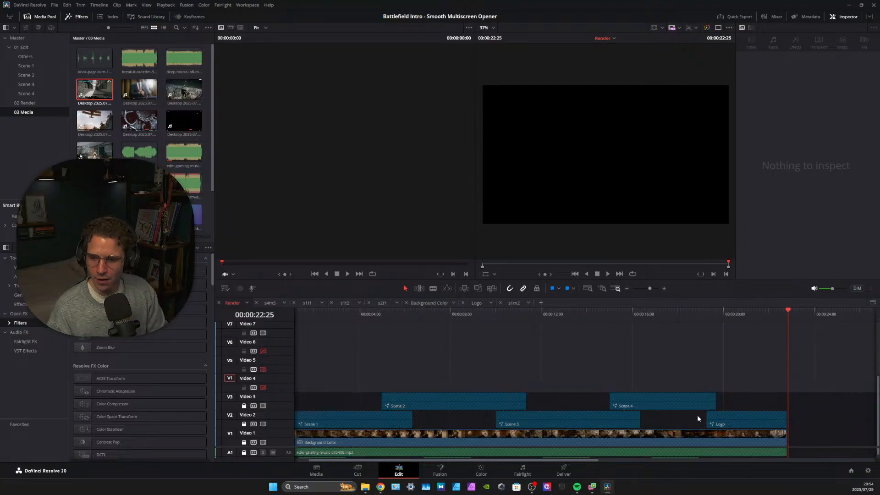
Open the s1t1 timeline from the Scene 1 bin and toggle Video 2 off and on to inspect the Infantry title
{"action": "left_click_drag", "start_coordinate": [301, 312], "coordinate": [335, 311]}
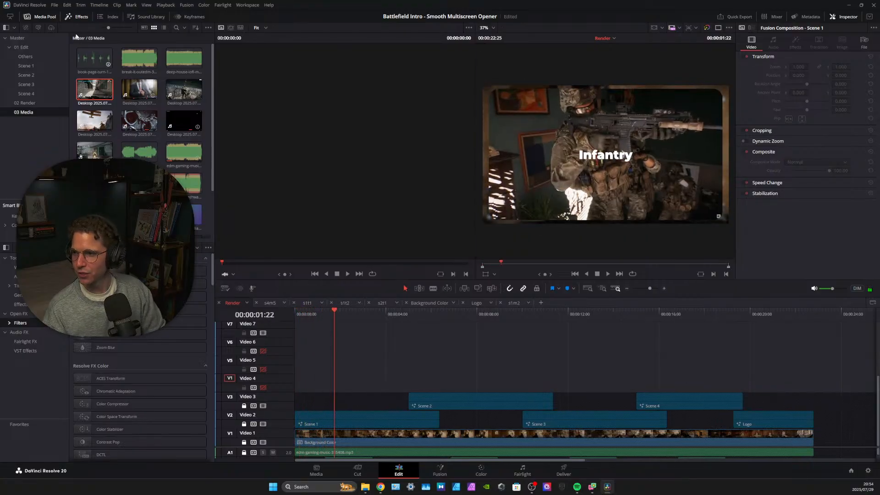
{"action": "left_click", "coordinate": [26, 66]}
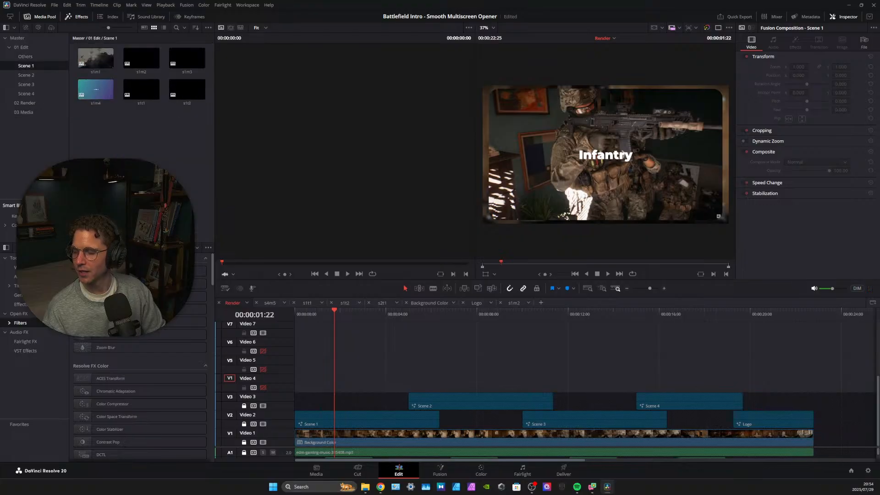
{"action": "double_click", "coordinate": [141, 96]}
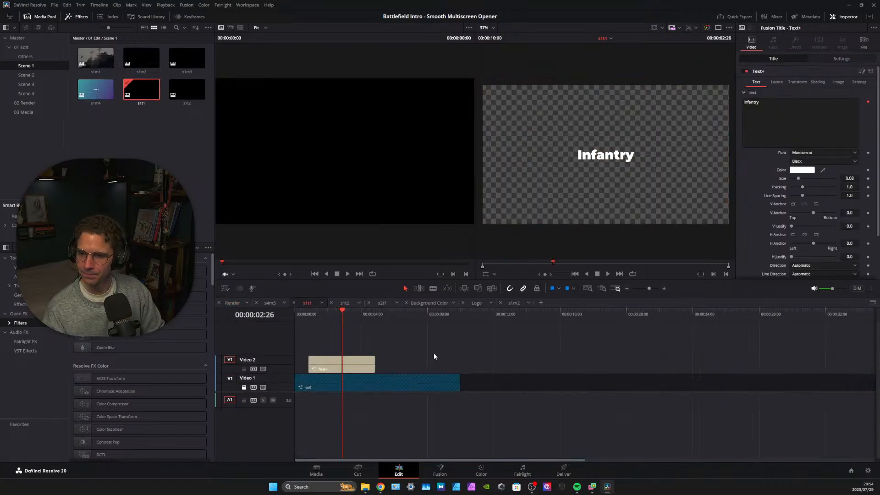
{"action": "left_click", "coordinate": [354, 369]}
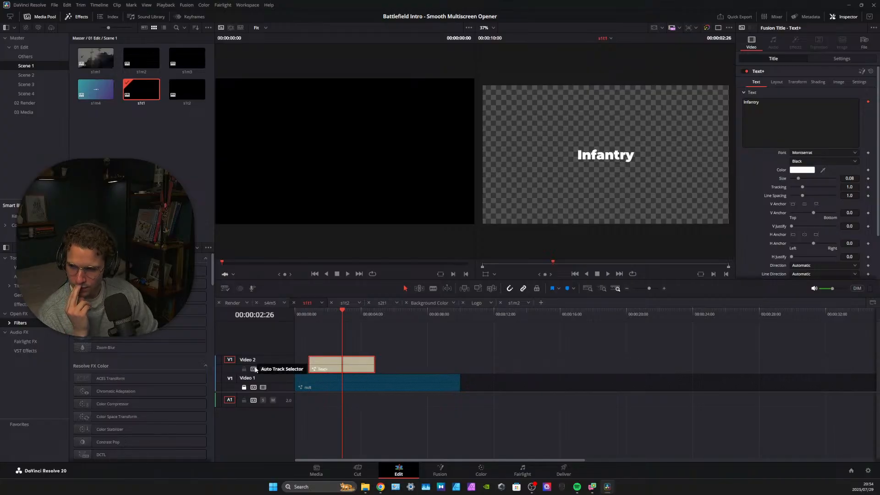
{"action": "left_click", "coordinate": [264, 370]}
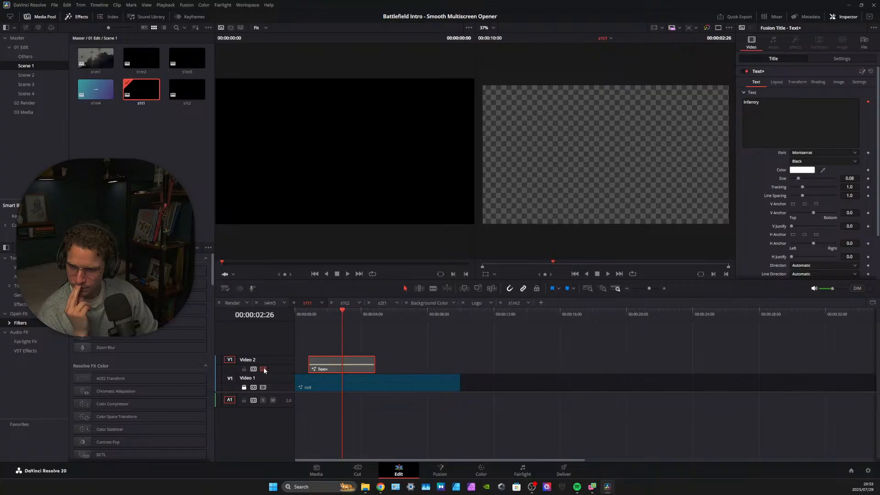
{"action": "left_click", "coordinate": [264, 369]}
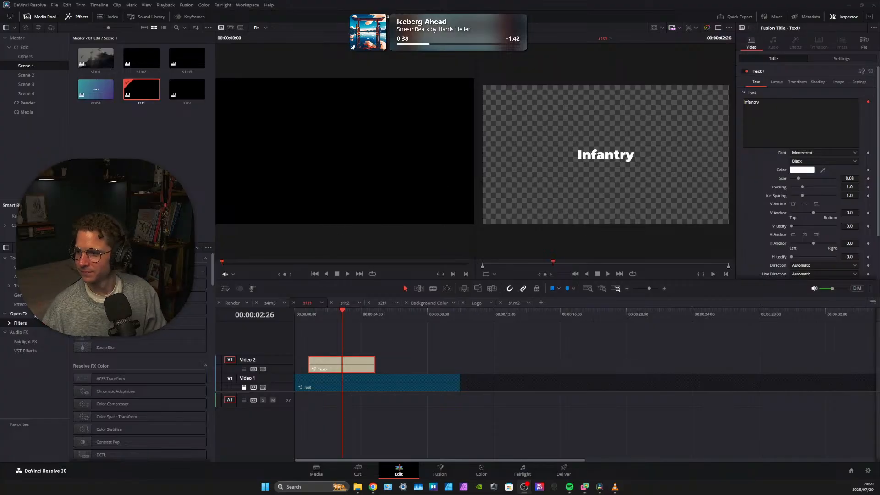
Show the Titles effects and install the Bold Text Animation template bundle into the Effects Library
{"action": "left_click", "coordinate": [15, 286]}
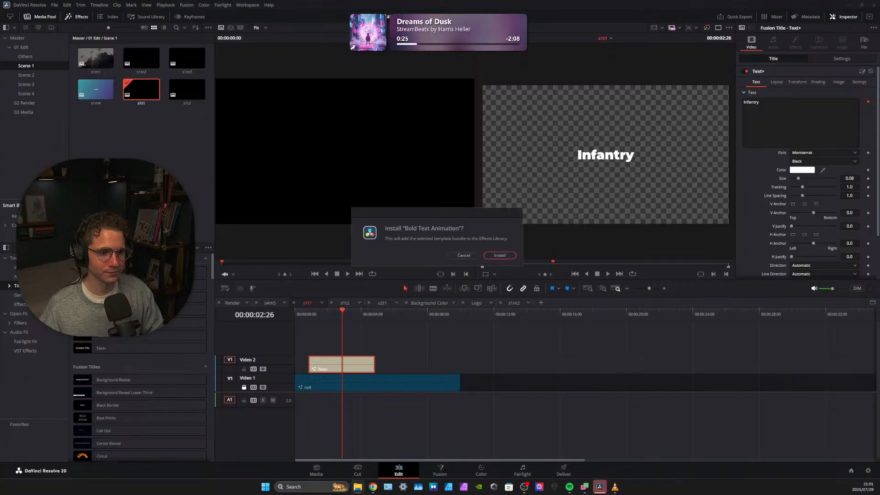
{"action": "left_click", "coordinate": [504, 256]}
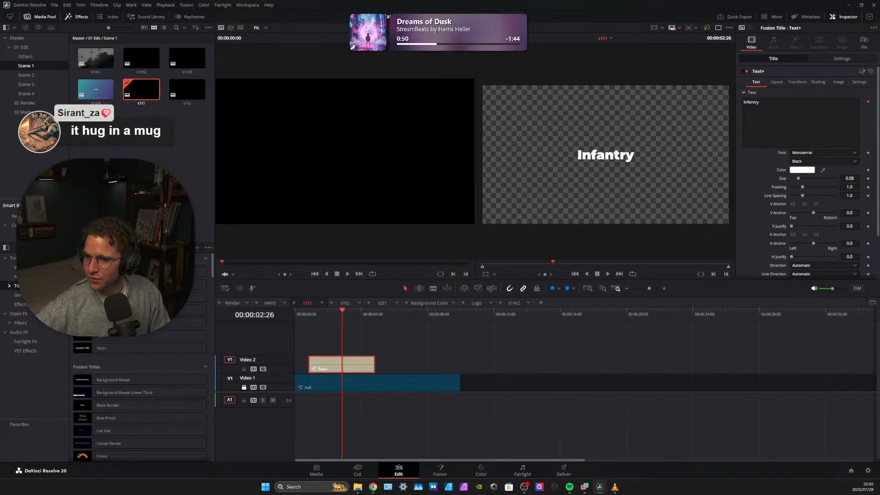
Return to the Render timeline, look over its video and audio tracks, and play the whole intro from 00:00:00:00
{"action": "left_click_drag", "start_coordinate": [301, 314], "coordinate": [289, 320]}
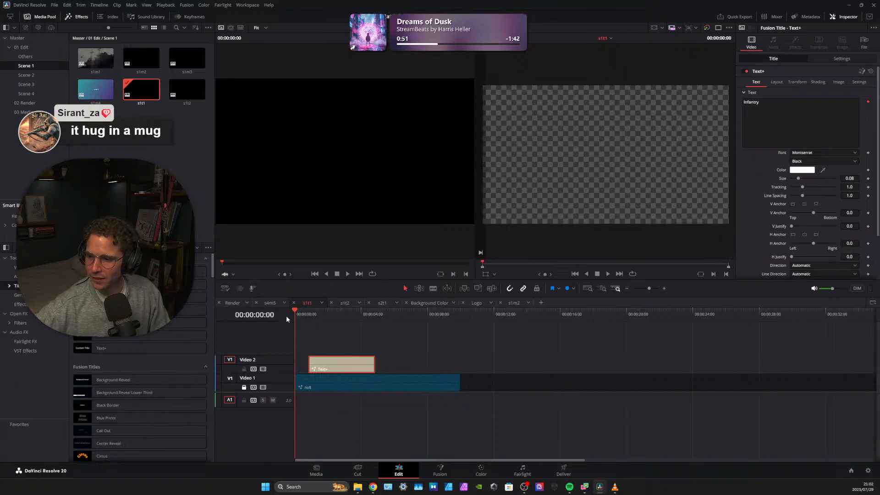
{"action": "left_click", "coordinate": [232, 304]}
{"action": "left_click_drag", "start_coordinate": [345, 315], "coordinate": [292, 312]}
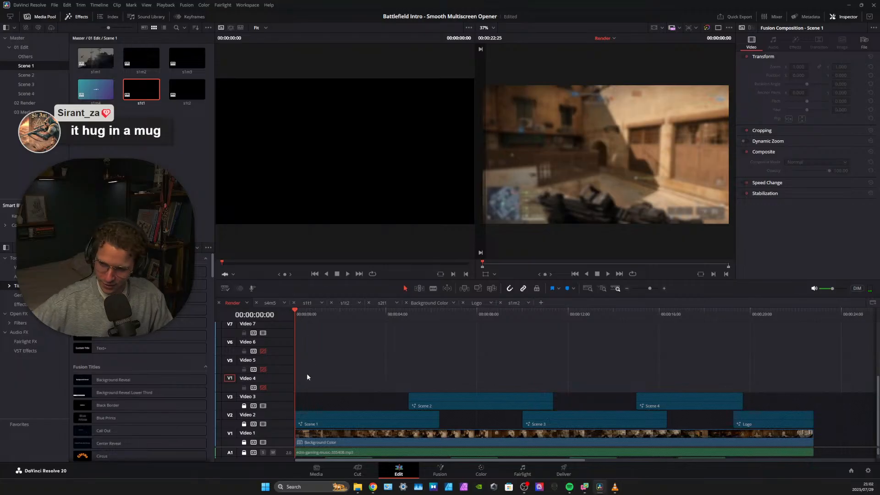
{"action": "scroll", "coordinate": [412, 389], "scroll_direction": "up", "scroll_amount": 2}
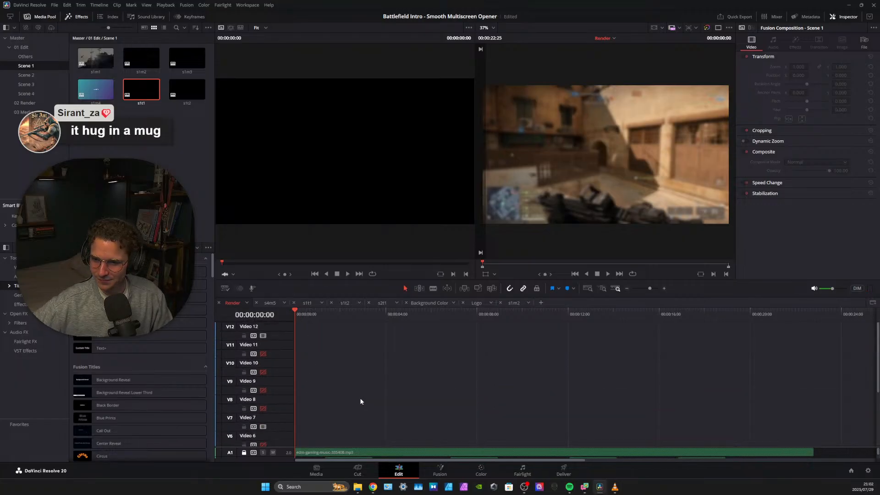
{"action": "scroll", "coordinate": [358, 398], "scroll_direction": "down", "scroll_amount": 2}
{"action": "left_click_drag", "start_coordinate": [515, 448], "coordinate": [517, 322]}
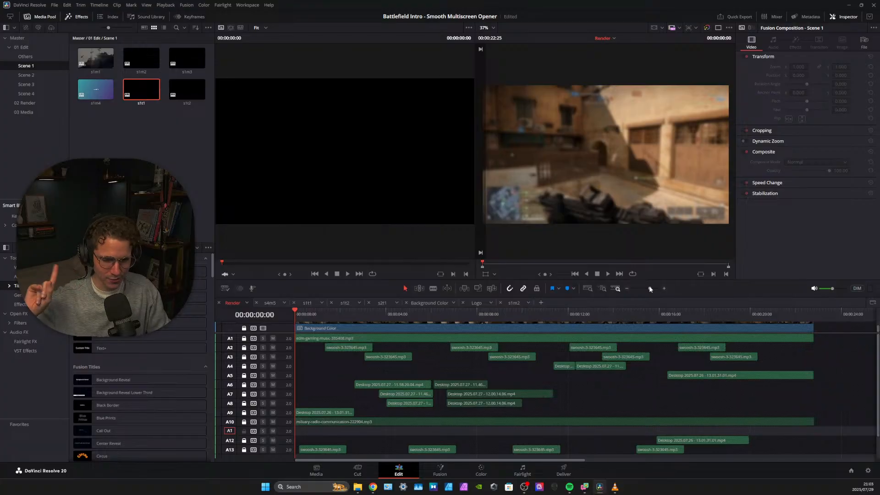
{"action": "left_click", "coordinate": [609, 274]}
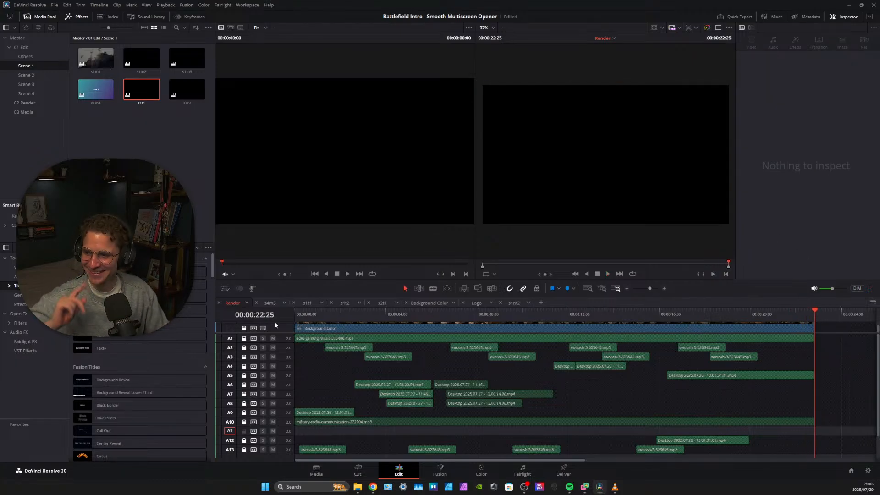
Mute the music on Audio 1, play the intro from 00:00:00:00 until the logo at 00:00:20:28, and return the playhead to the start
{"action": "left_click_drag", "start_coordinate": [305, 315], "coordinate": [294, 315]}
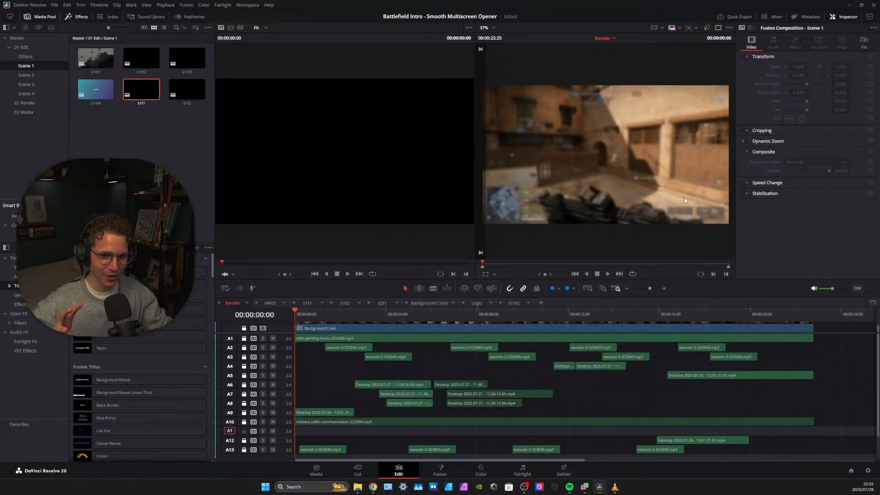
{"action": "left_click", "coordinate": [273, 339]}
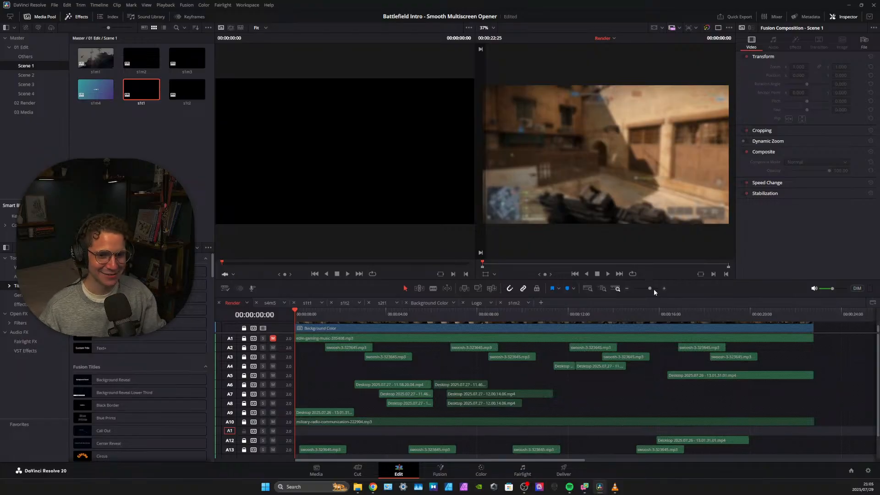
{"action": "scroll", "coordinate": [554, 368], "scroll_direction": "down", "scroll_amount": 3}
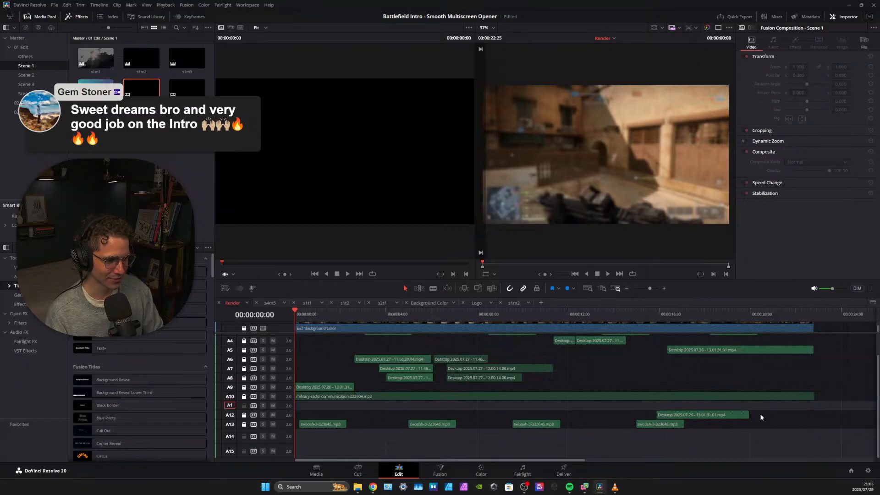
{"action": "scroll", "coordinate": [574, 356], "scroll_direction": "up", "scroll_amount": 3}
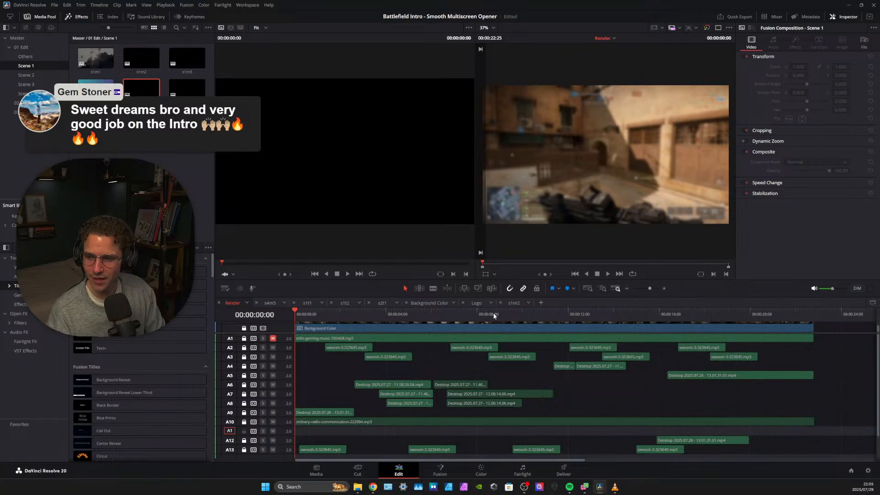
{"action": "left_click", "coordinate": [609, 273]}
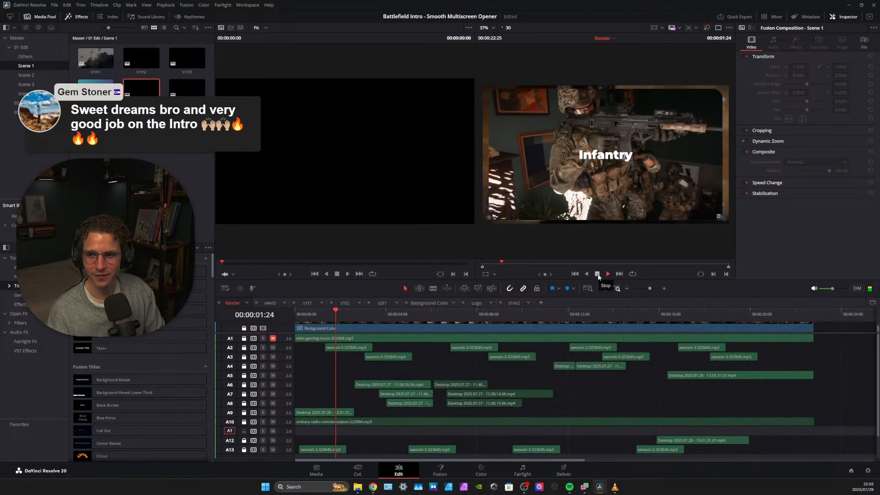
{"action": "left_click", "coordinate": [598, 274]}
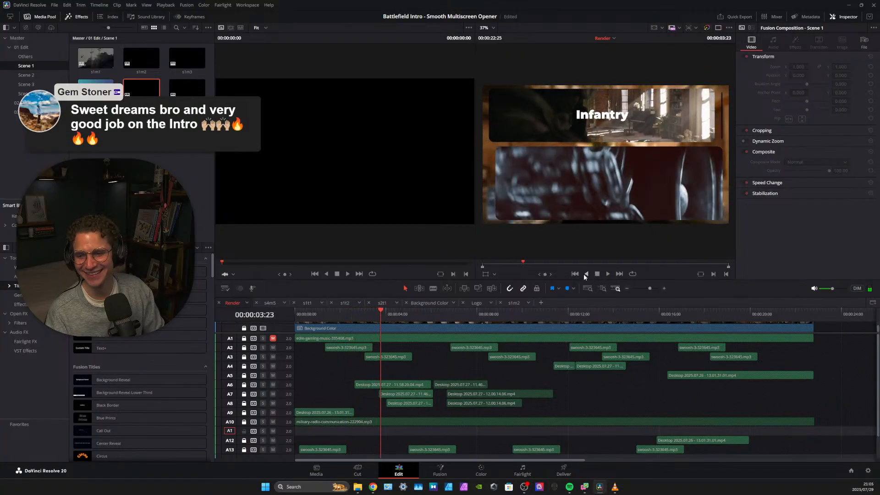
{"action": "left_click", "coordinate": [608, 274]}
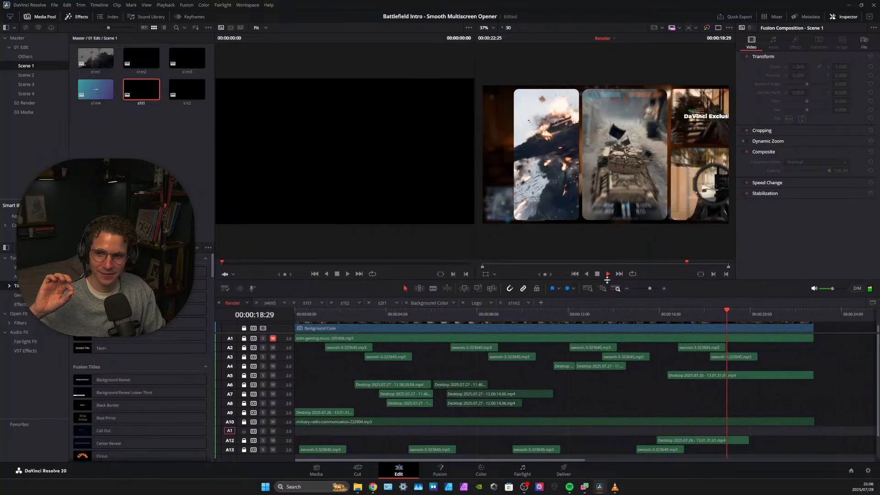
{"action": "left_click", "coordinate": [597, 273]}
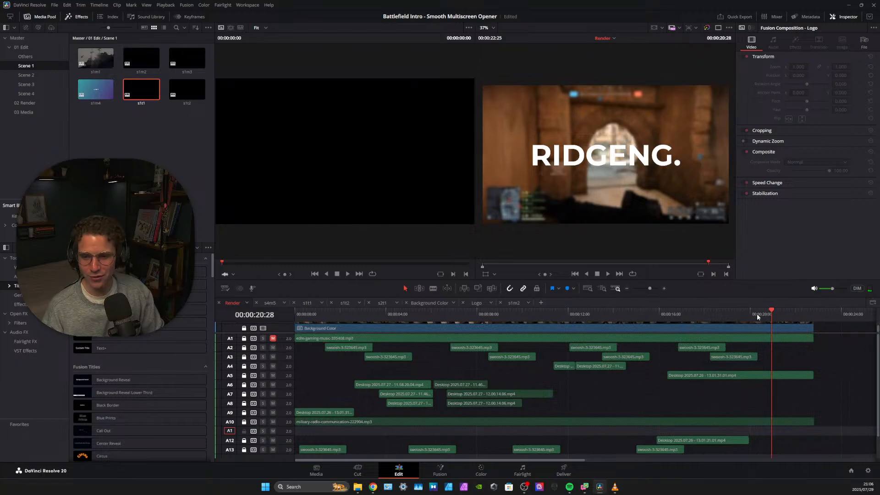
{"action": "left_click_drag", "start_coordinate": [772, 312], "coordinate": [296, 315]}
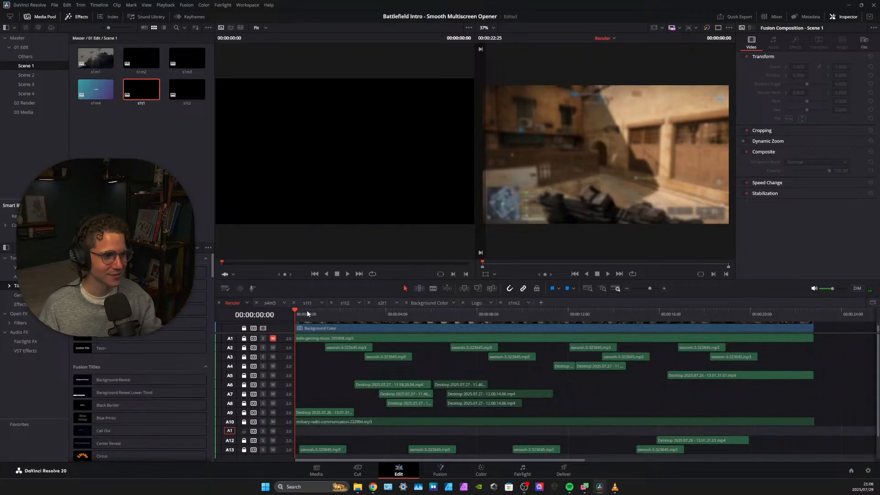
Unmute the music on Audio 1 and play the intro from 00:00:00:00 through to the logo at 00:00:21:14
{"action": "left_click", "coordinate": [273, 339]}
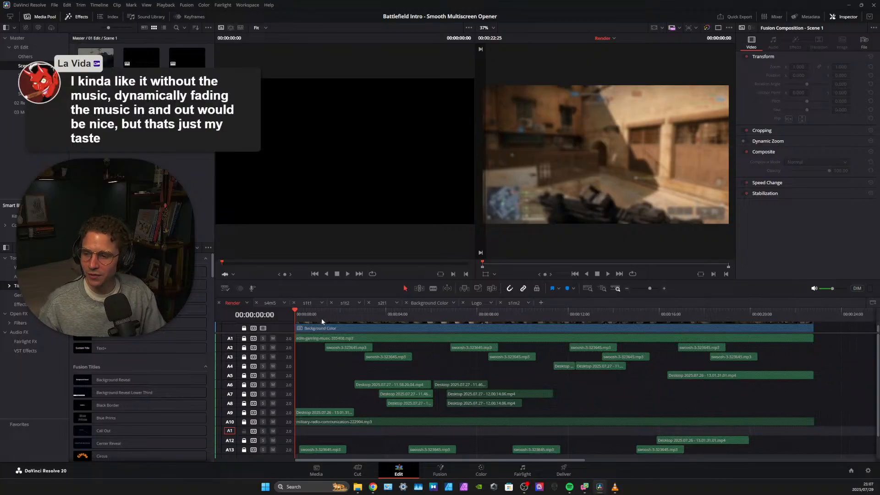
{"action": "left_click", "coordinate": [609, 274]}
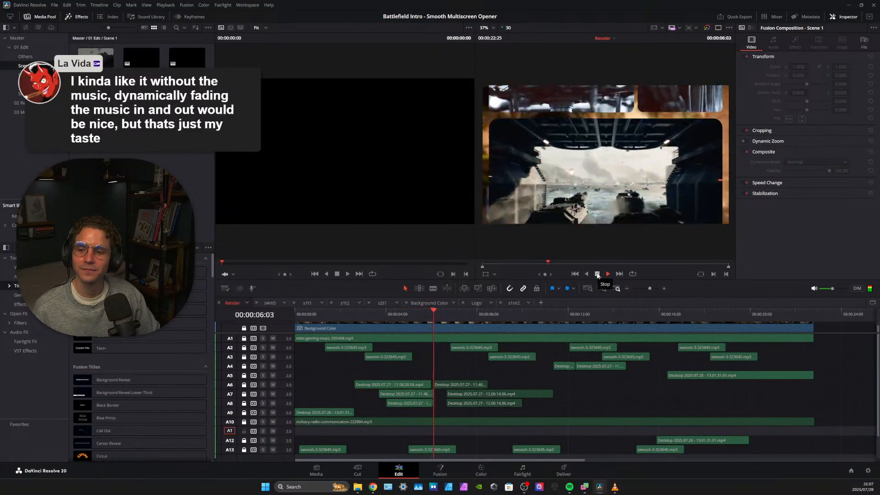
{"action": "left_click", "coordinate": [597, 274]}
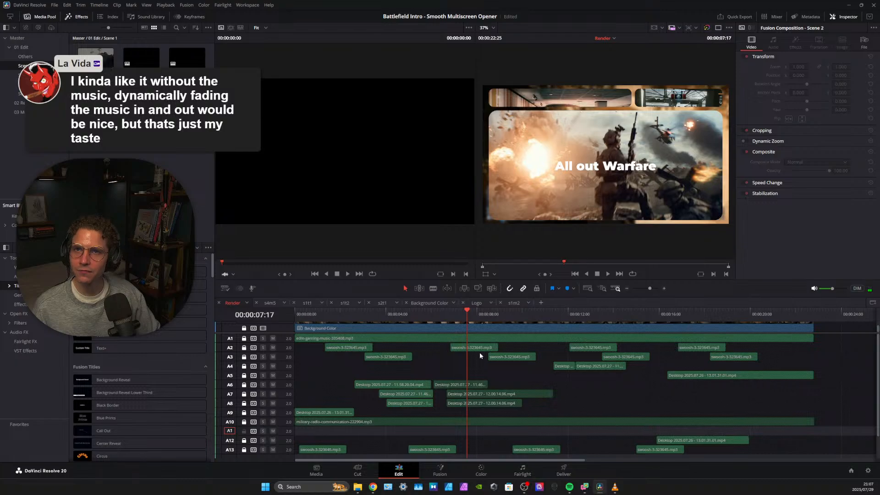
{"action": "left_click", "coordinate": [609, 274]}
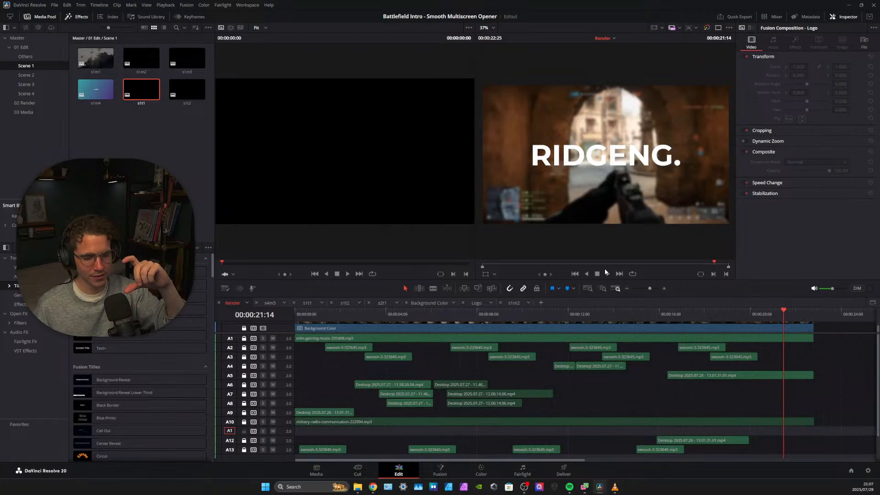
Enlarge the Audio 1 track to show its waveform, select the edm-gaming-music clip and unlock the track
{"action": "left_click_drag", "start_coordinate": [287, 343], "coordinate": [287, 424]}
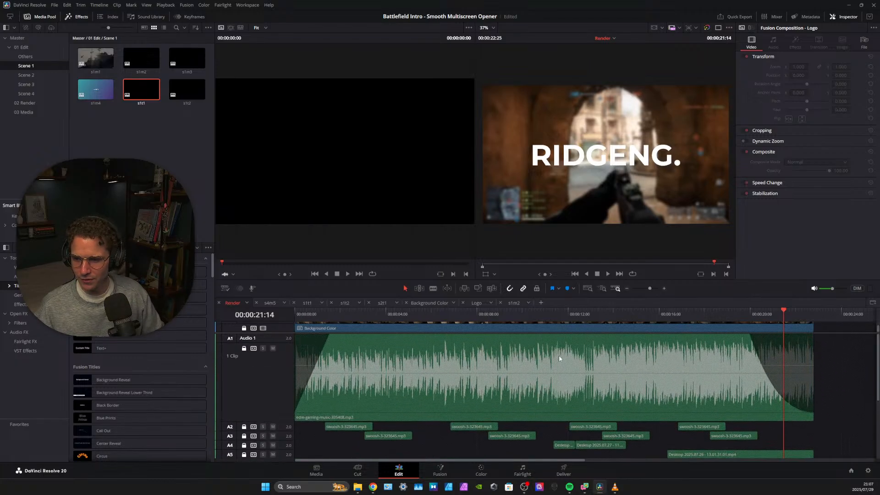
{"action": "left_click", "coordinate": [570, 361]}
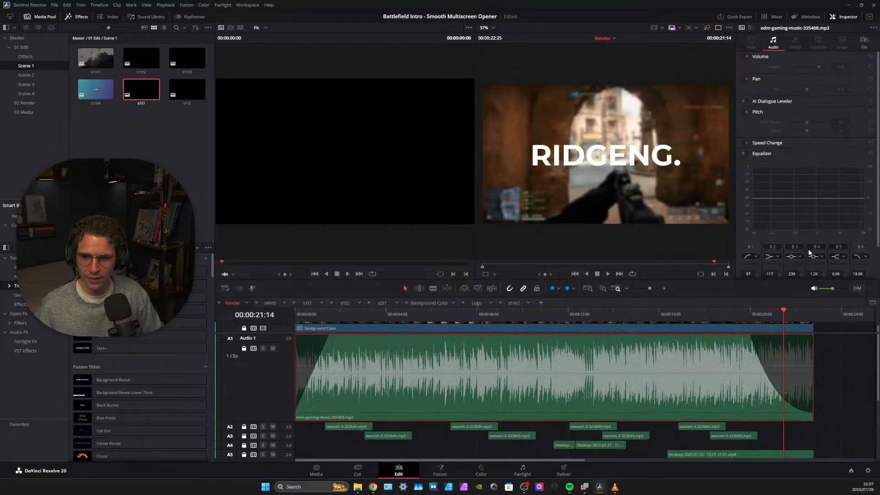
{"action": "scroll", "coordinate": [756, 126], "scroll_direction": "down", "scroll_amount": 2}
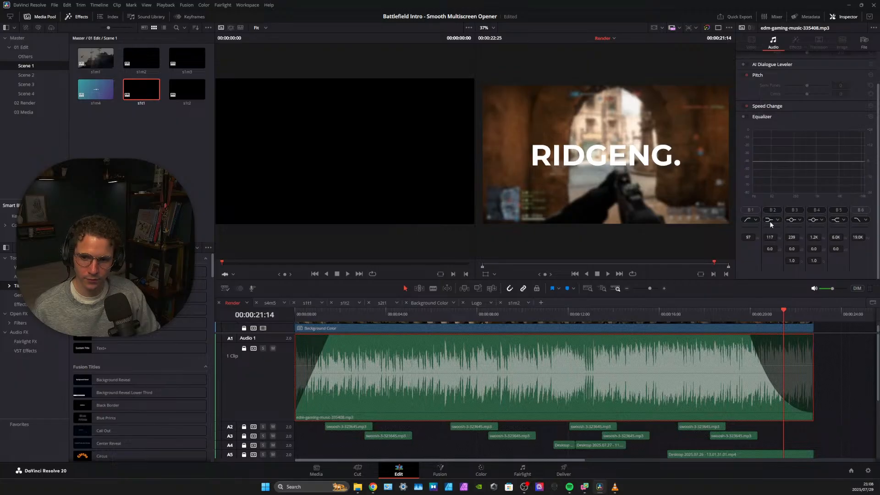
{"action": "left_click", "coordinate": [244, 349]}
Try enabling the Equalizer on the music clip, turn it back off and look over its bands
{"action": "left_click", "coordinate": [746, 117]}
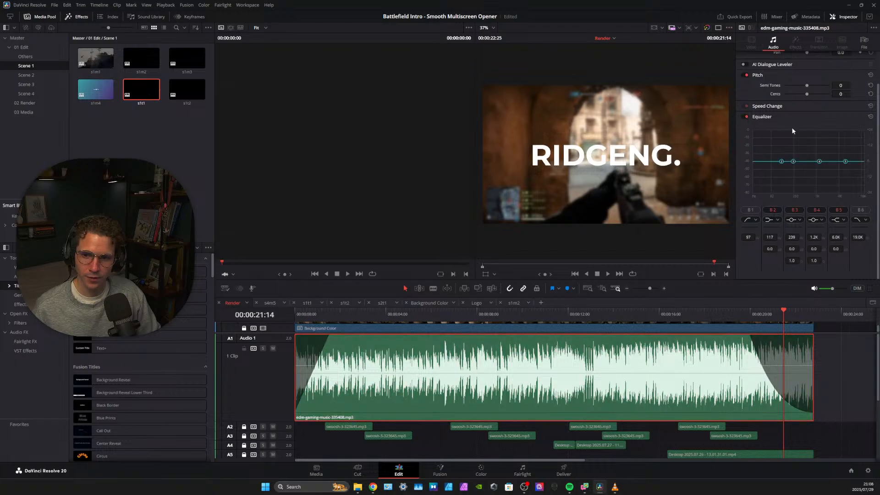
{"action": "left_click", "coordinate": [743, 117]}
{"action": "left_click", "coordinate": [749, 117]}
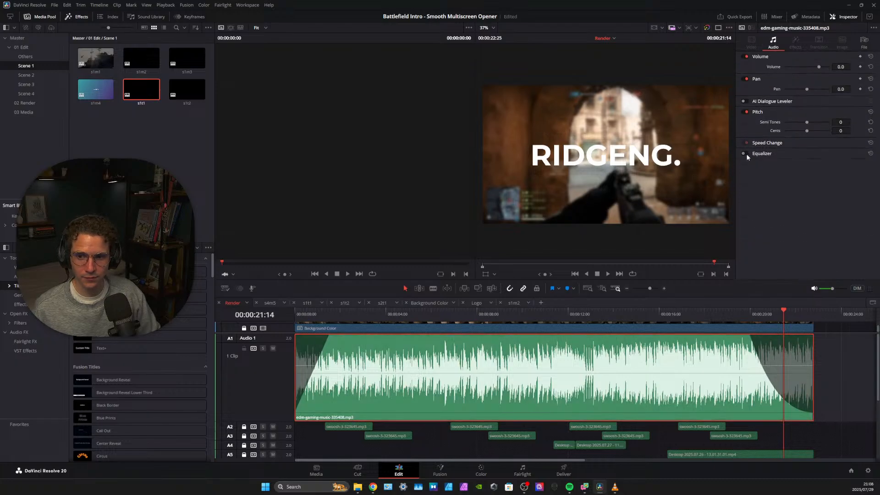
{"action": "left_click", "coordinate": [774, 153]}
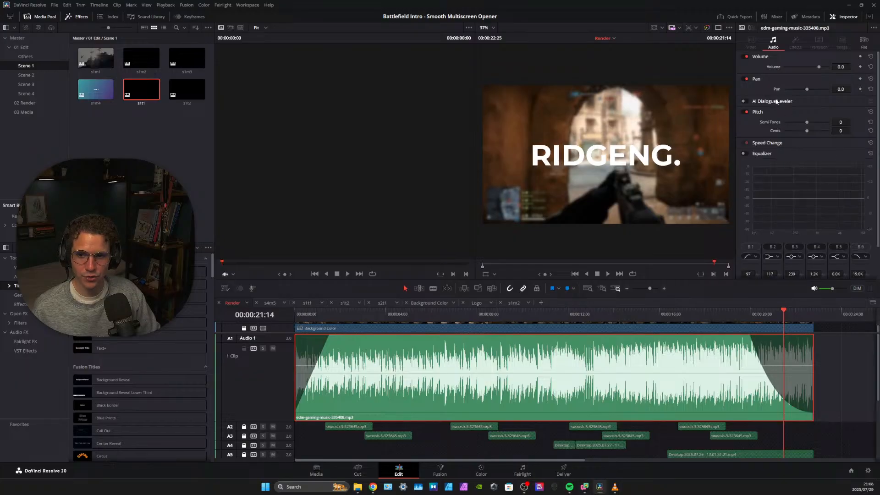
{"action": "scroll", "coordinate": [807, 151], "scroll_direction": "down", "scroll_amount": 2}
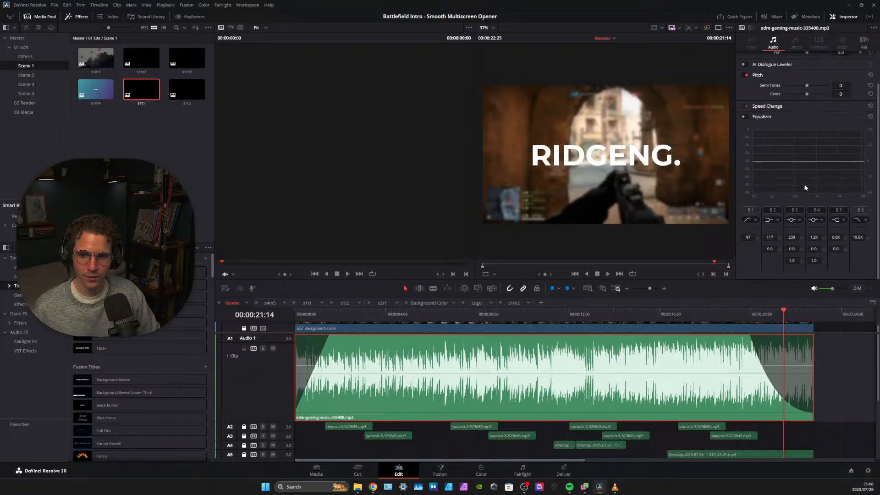
{"action": "scroll", "coordinate": [797, 141], "scroll_direction": "up", "scroll_amount": 2}
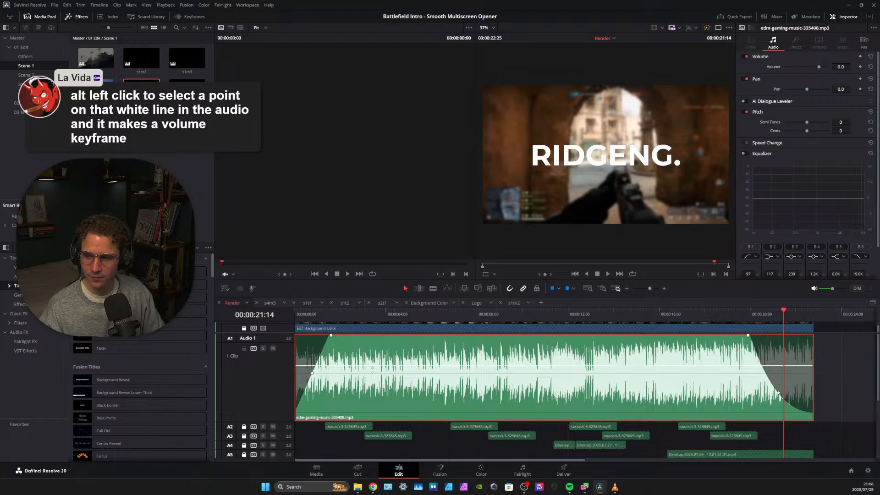
Add three volume keyframes to the music clip around 3, 5 and 8 seconds, set to 0.7, -1.6 and 1.6
{"action": "left_click", "coordinate": [372, 366], "text": "alt"}
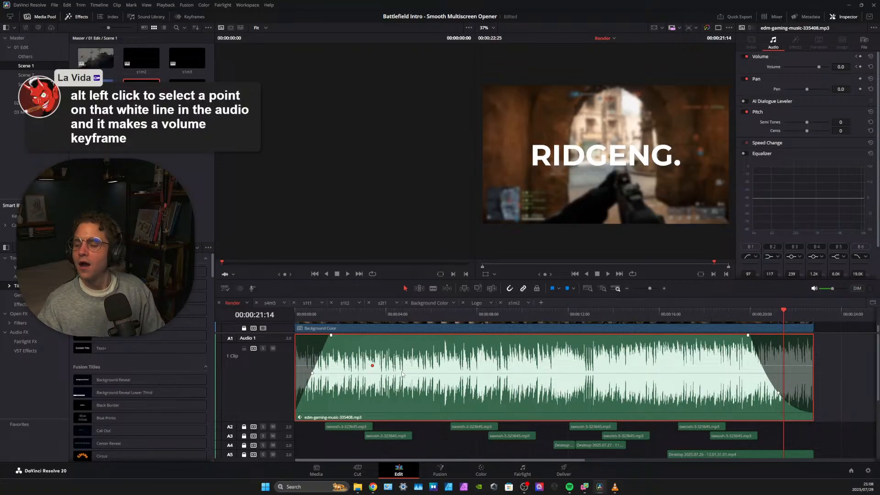
{"action": "left_click_drag", "start_coordinate": [373, 366], "coordinate": [374, 365]}
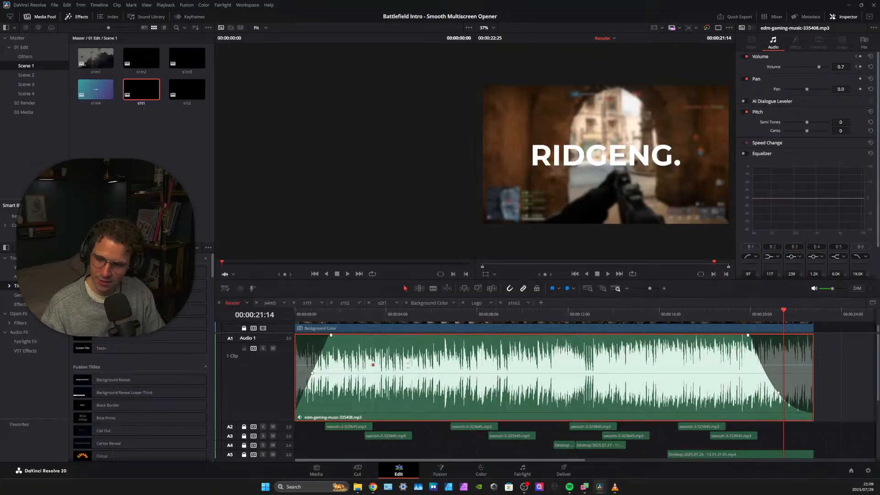
{"action": "left_click", "coordinate": [409, 365], "text": "alt"}
{"action": "left_click_drag", "start_coordinate": [408, 365], "coordinate": [409, 367]}
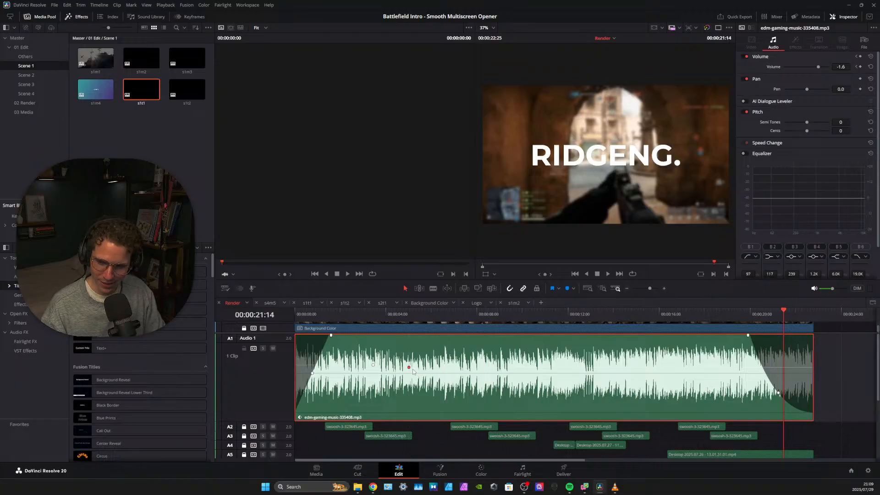
{"action": "left_click", "coordinate": [473, 368], "text": "alt"}
{"action": "left_click_drag", "start_coordinate": [475, 368], "coordinate": [475, 364]}
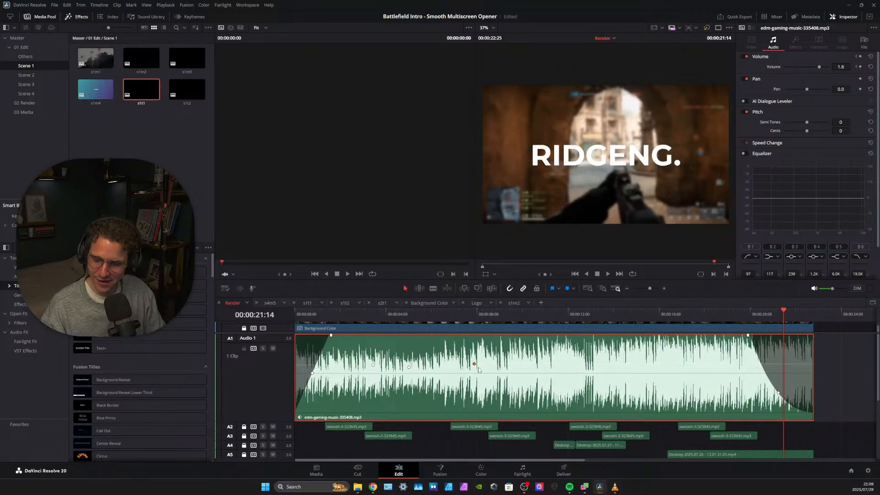
Add volume keyframes around 11, 15, 17.5 and 20 seconds, dipping to -6.9, rising to -1.3, dipping again and ending at -0.7
{"action": "left_click", "coordinate": [555, 364], "text": "alt"}
{"action": "left_click_drag", "start_coordinate": [555, 364], "coordinate": [556, 371]}
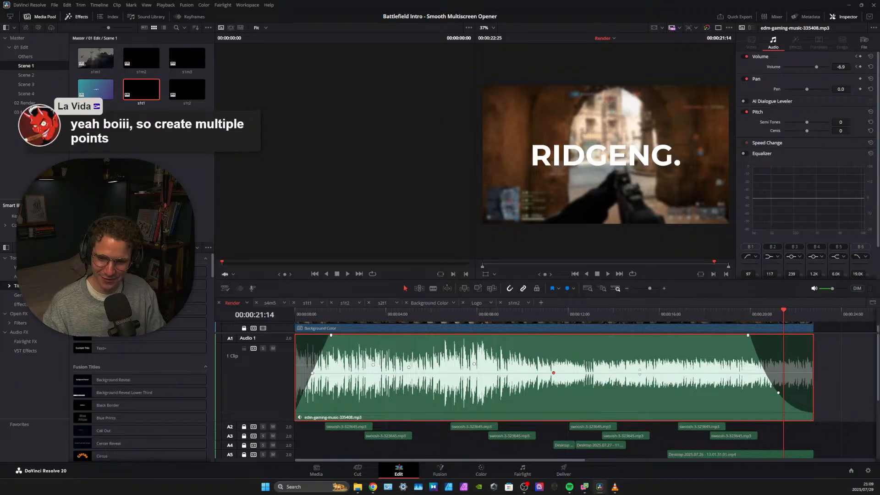
{"action": "left_click_drag", "start_coordinate": [640, 373], "coordinate": [640, 367]}
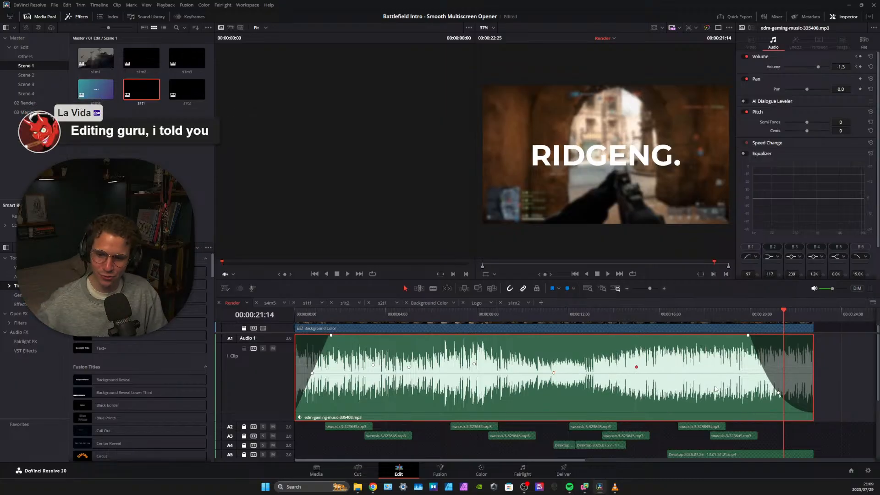
{"action": "left_click_drag", "start_coordinate": [695, 367], "coordinate": [695, 370]}
{"action": "left_click", "coordinate": [748, 369], "text": "alt"}
{"action": "left_click_drag", "start_coordinate": [748, 368], "coordinate": [749, 366]}
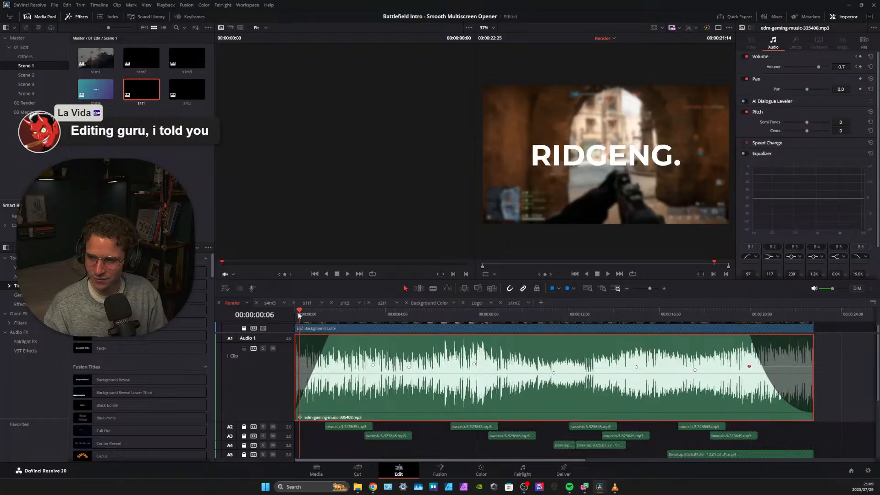
Save the project and play the whole intro from 00:00:00:00 to hear the music's volume changes
{"action": "left_click_drag", "start_coordinate": [298, 315], "coordinate": [290, 318]}
{"action": "key", "text": "ctrl+s"}
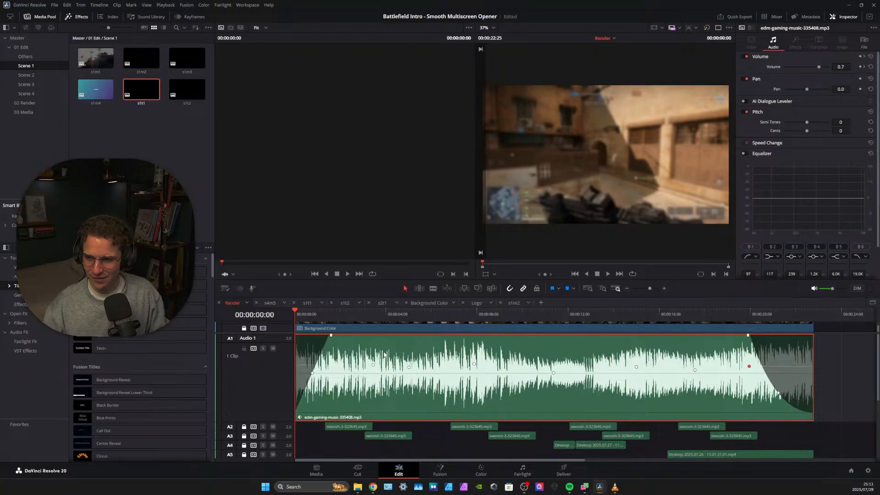
{"action": "left_click", "coordinate": [608, 273]}
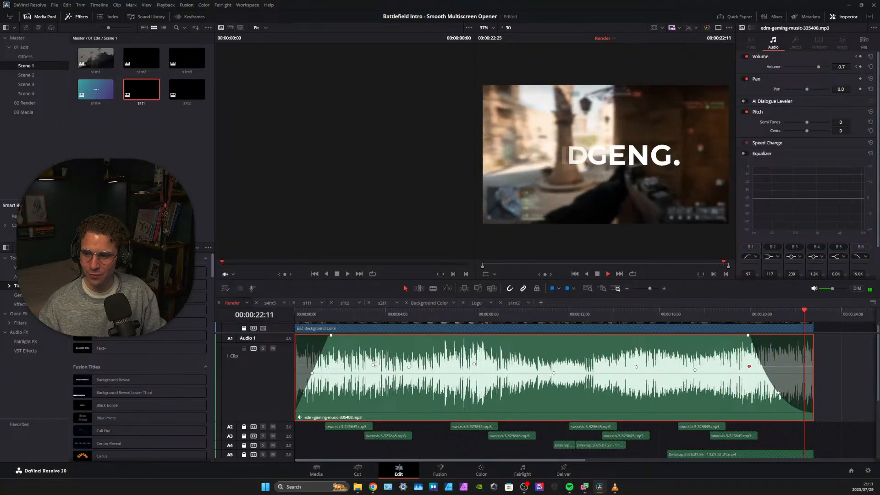
Raise the first music volume keyframe to 5.2, shift the third to about 9.5 seconds, and raise those near 11 and 15 seconds
{"action": "left_click_drag", "start_coordinate": [374, 365], "coordinate": [374, 360]}
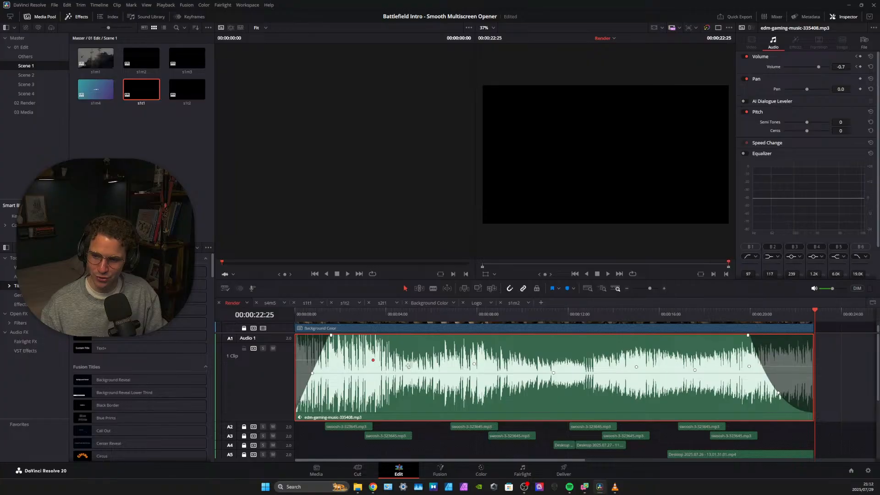
{"action": "left_click", "coordinate": [474, 364]}
{"action": "left_click_drag", "start_coordinate": [475, 364], "coordinate": [513, 363]}
{"action": "left_click_drag", "start_coordinate": [565, 374], "coordinate": [574, 367]}
Replay the intro from 00:00:00:00 to the logo at 00:00:20:23 to check the adjusted music volume
{"action": "left_click", "coordinate": [296, 314]}
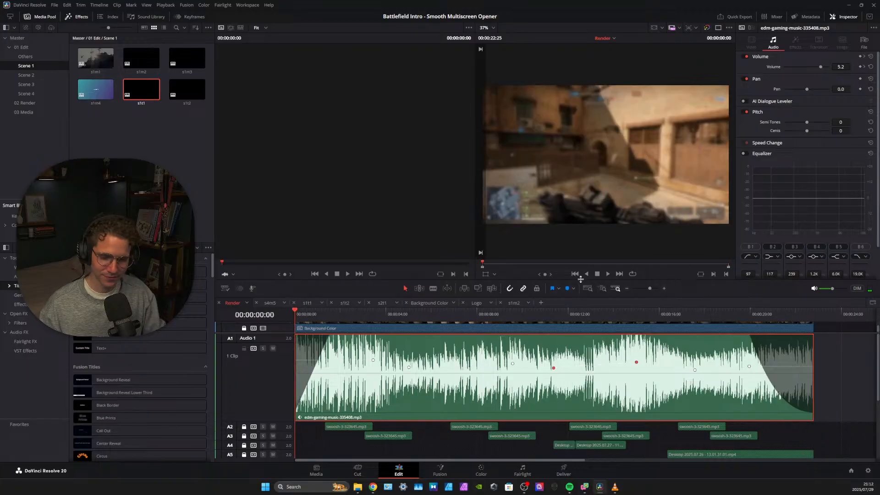
{"action": "left_click", "coordinate": [608, 274]}
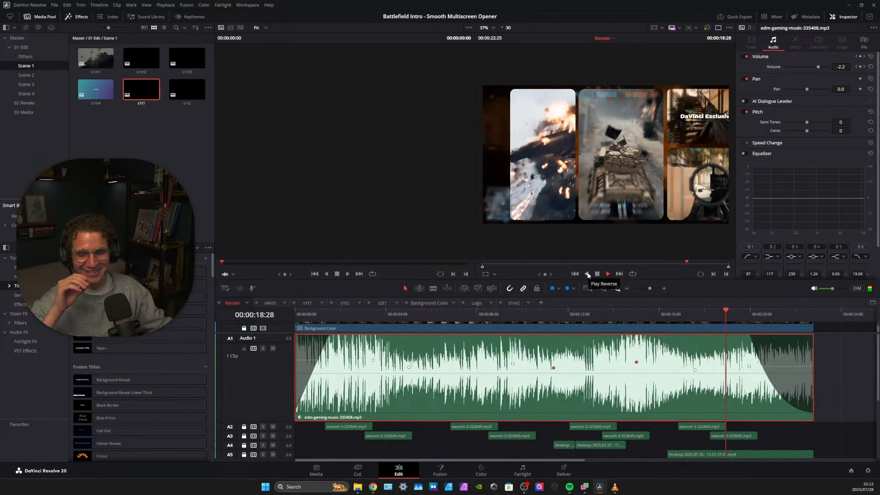
{"action": "key", "text": "space"}
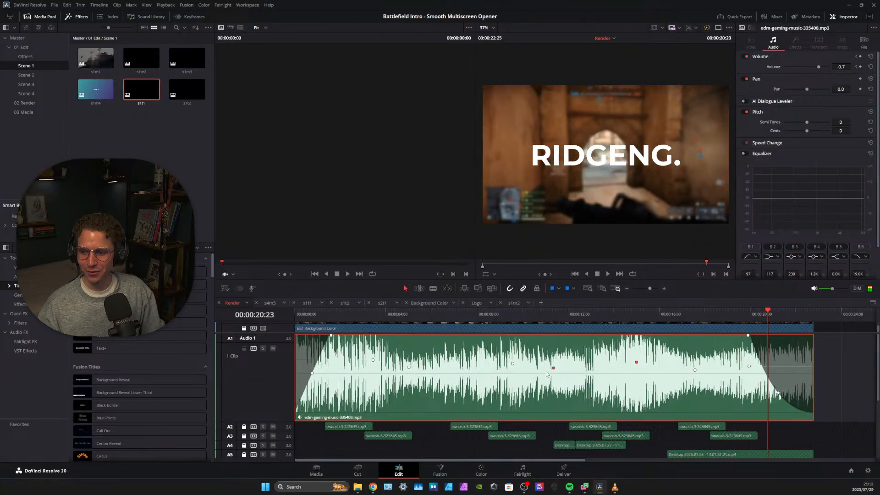
{"action": "right_click", "coordinate": [492, 360]}
{"action": "left_click", "coordinate": [462, 390]}
{"action": "right_click", "coordinate": [446, 398]}
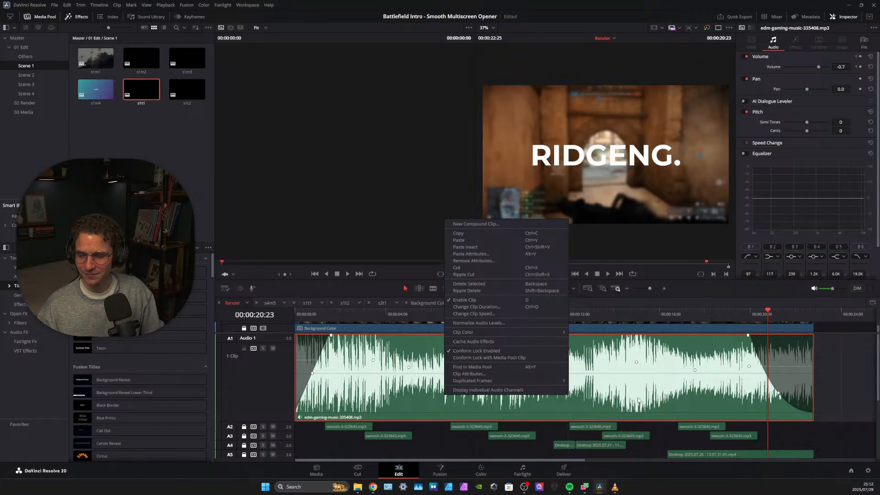
{"action": "left_click", "coordinate": [846, 359]}
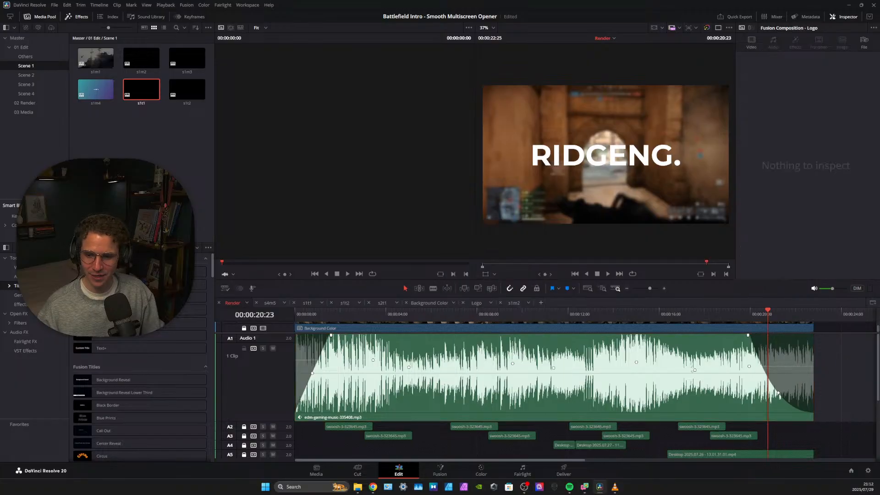
{"action": "left_click", "coordinate": [681, 390]}
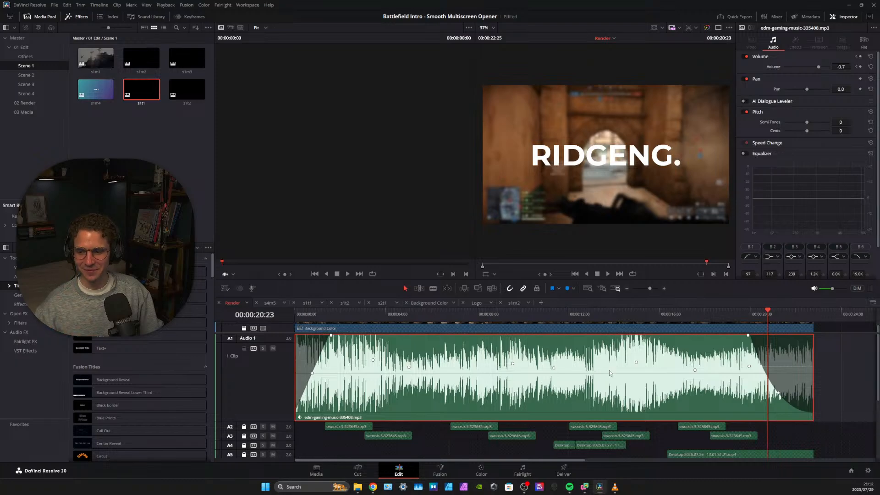
Save the project and shrink the Audio 1 track back to its compact height
{"action": "left_click", "coordinate": [57, 5]}
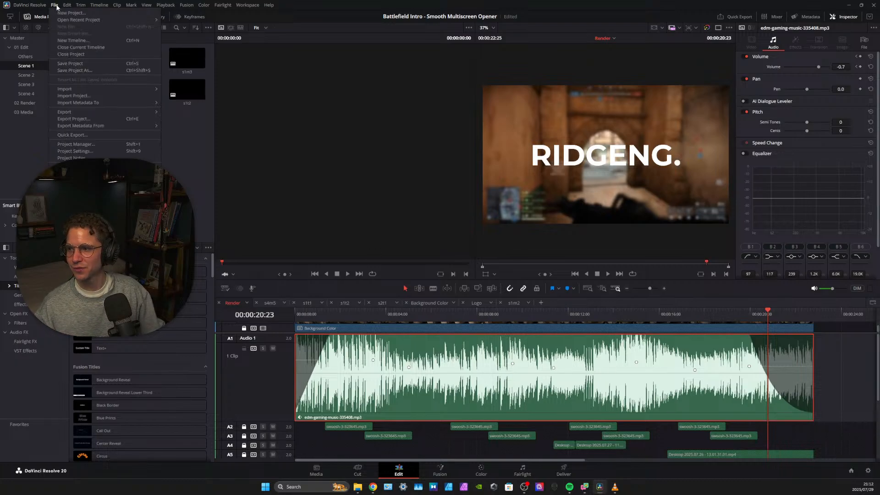
{"action": "left_click", "coordinate": [62, 64]}
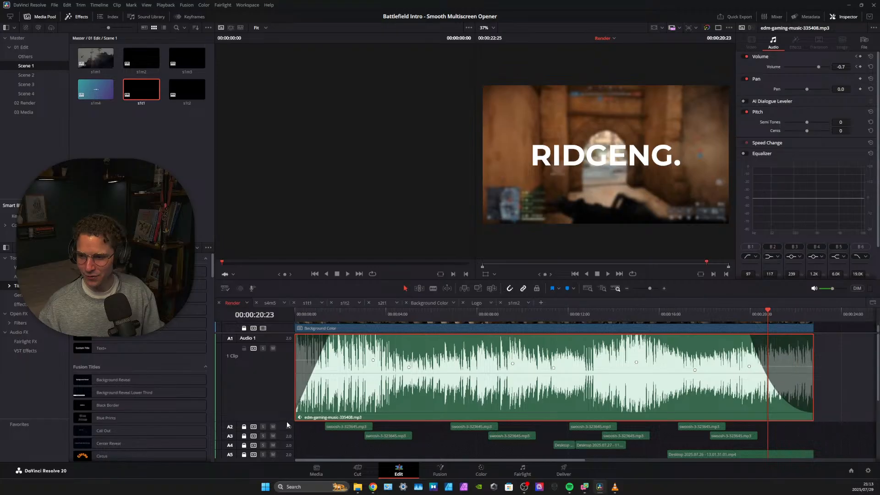
{"action": "left_click_drag", "start_coordinate": [288, 421], "coordinate": [279, 343]}
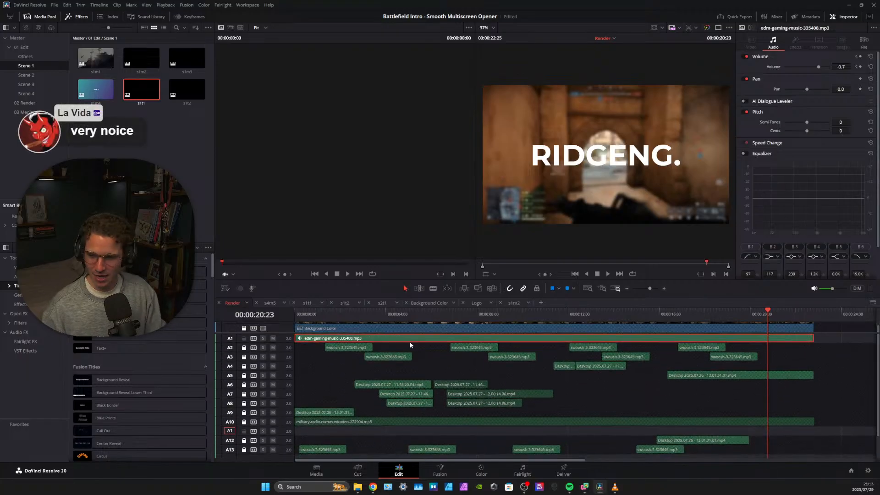
Review the DaVinci Exclusive scene by playing it from 00:00:16:25 and stopping at 00:00:18:05
{"action": "left_click", "coordinate": [674, 263]}
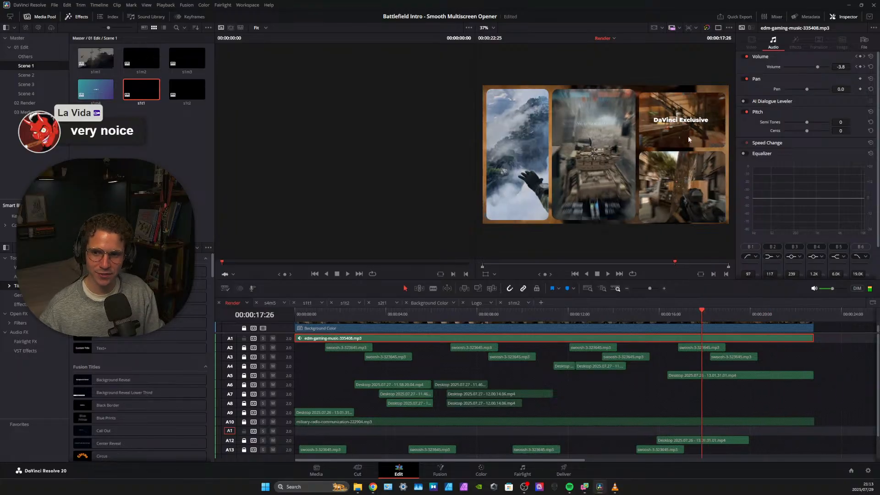
{"action": "left_click", "coordinate": [681, 311]}
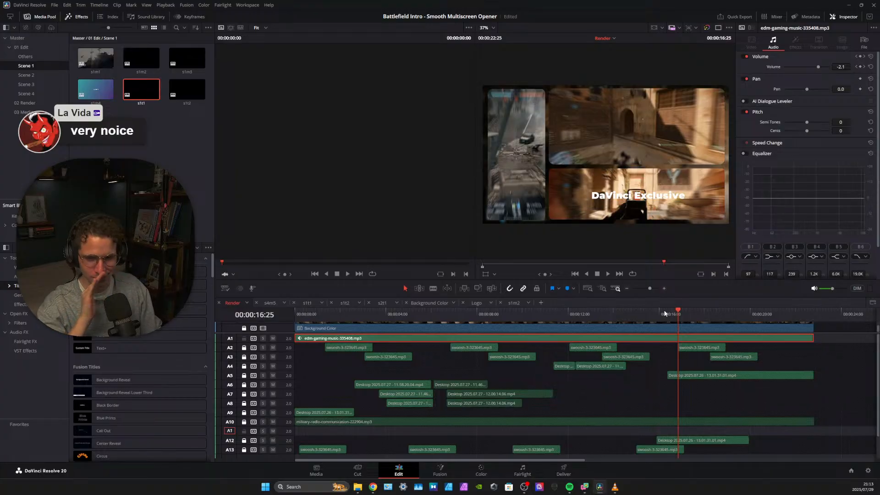
{"action": "left_click", "coordinate": [608, 275]}
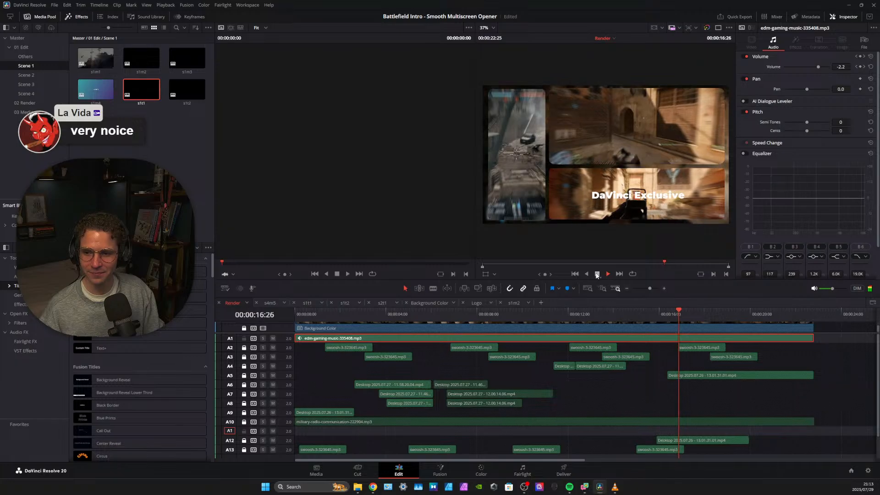
{"action": "left_click", "coordinate": [597, 274]}
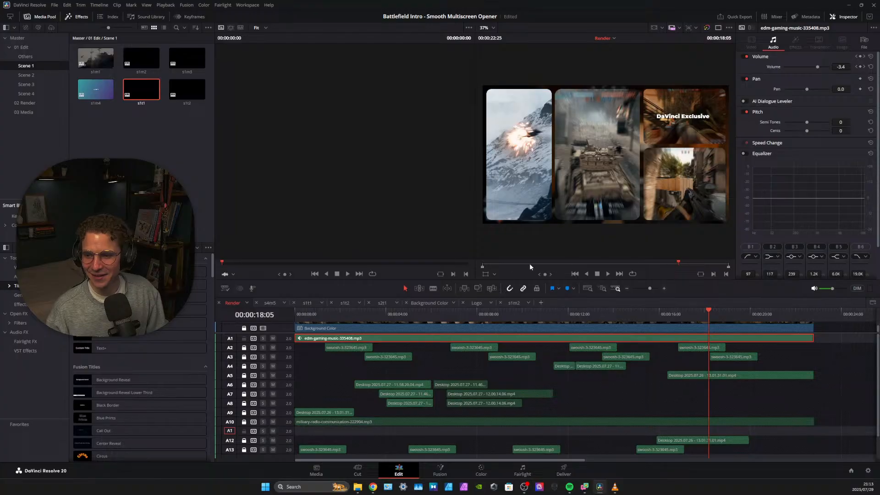
Return the playhead to 00:00:00:00, enlarge the Audio 1 track to inspect the music waveform and its volume keyframes, and restore its compact height
{"action": "left_click_drag", "start_coordinate": [493, 264], "coordinate": [461, 268]}
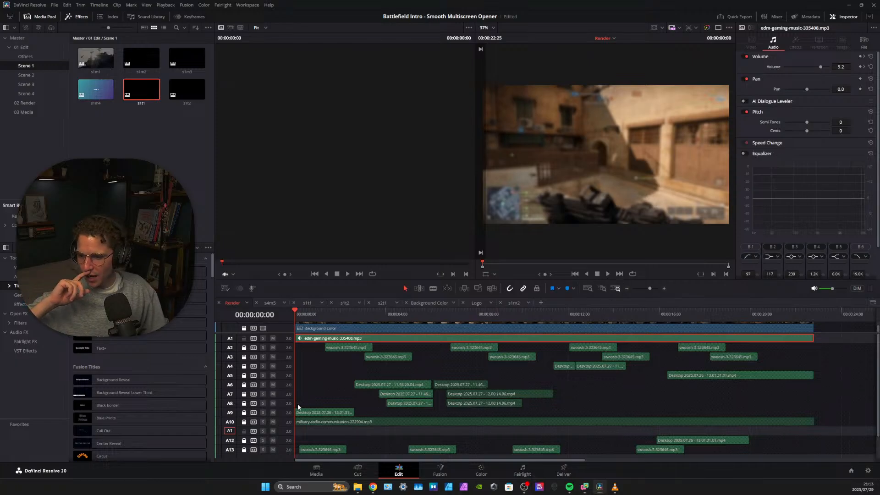
{"action": "left_click_drag", "start_coordinate": [292, 343], "coordinate": [312, 408]}
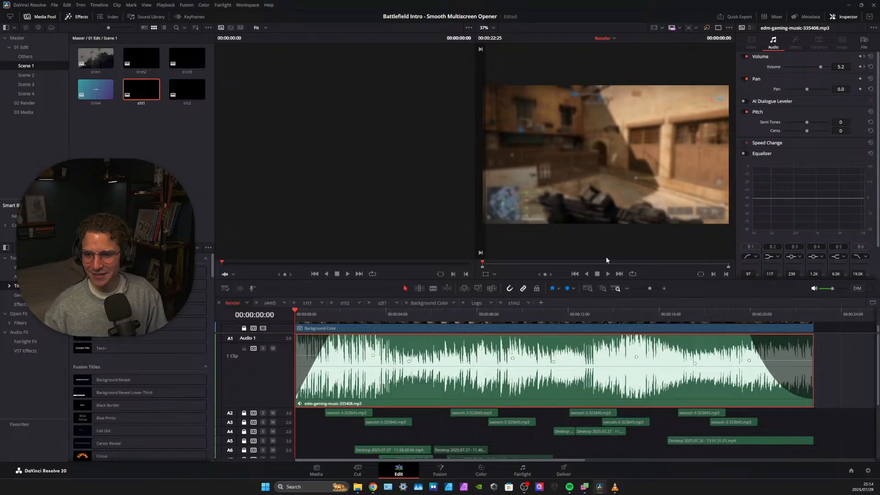
{"action": "left_click_drag", "start_coordinate": [289, 407], "coordinate": [284, 339]}
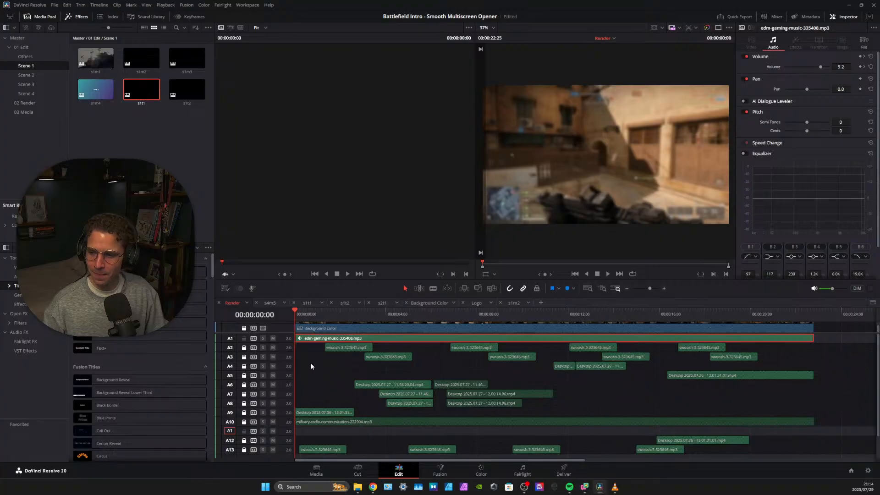
Mute the Audio 1 music track and play the intro without it from the start, stopping at 00:00:02:01 on the Infantry title
{"action": "left_click", "coordinate": [244, 338]}
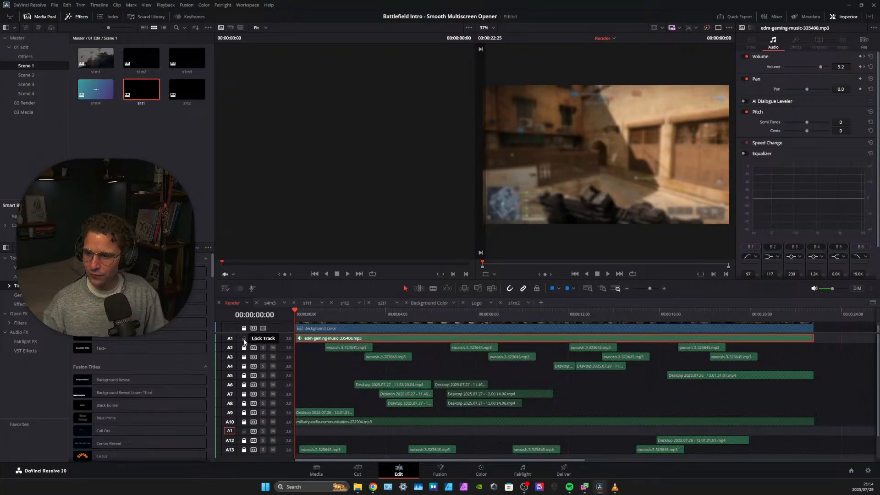
{"action": "left_click", "coordinate": [272, 339]}
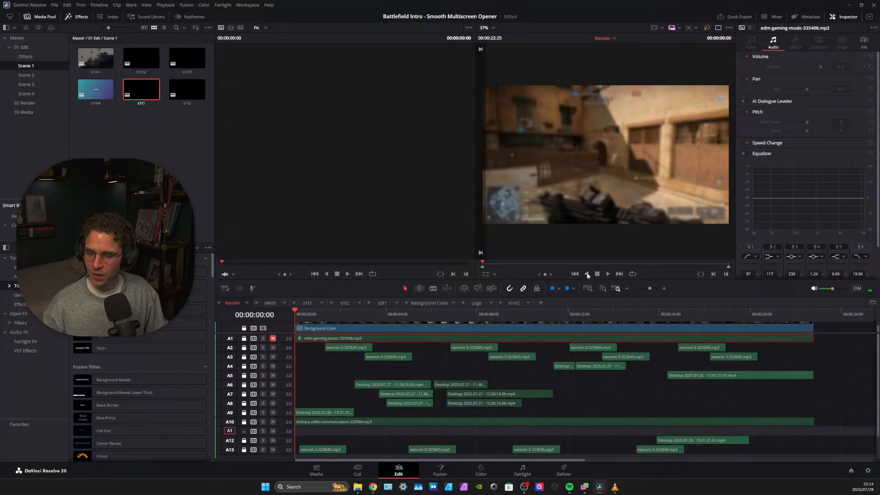
{"action": "left_click", "coordinate": [607, 274]}
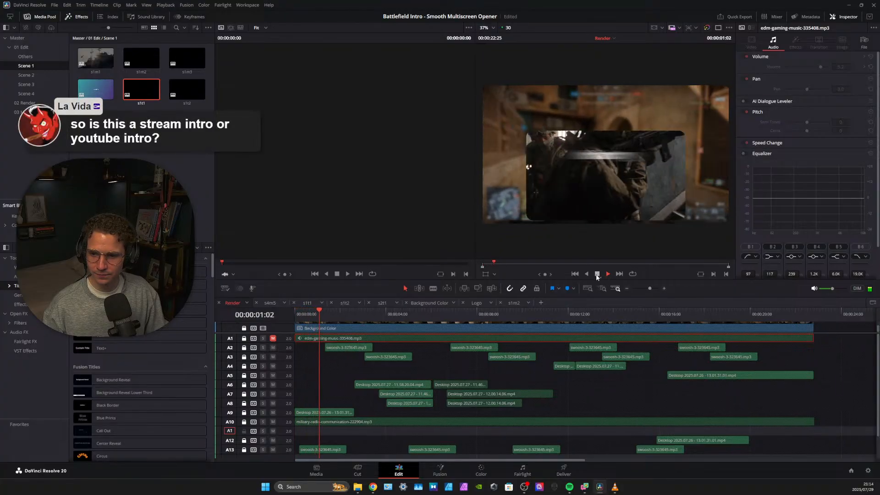
{"action": "left_click", "coordinate": [597, 274]}
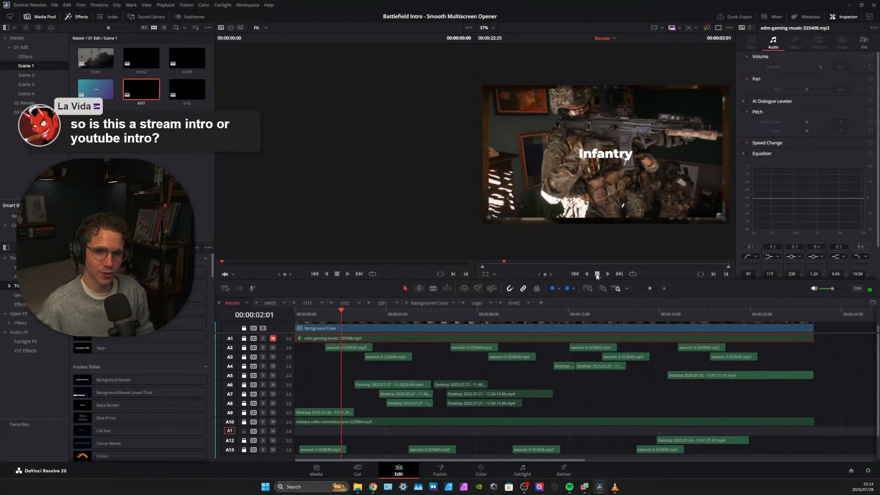
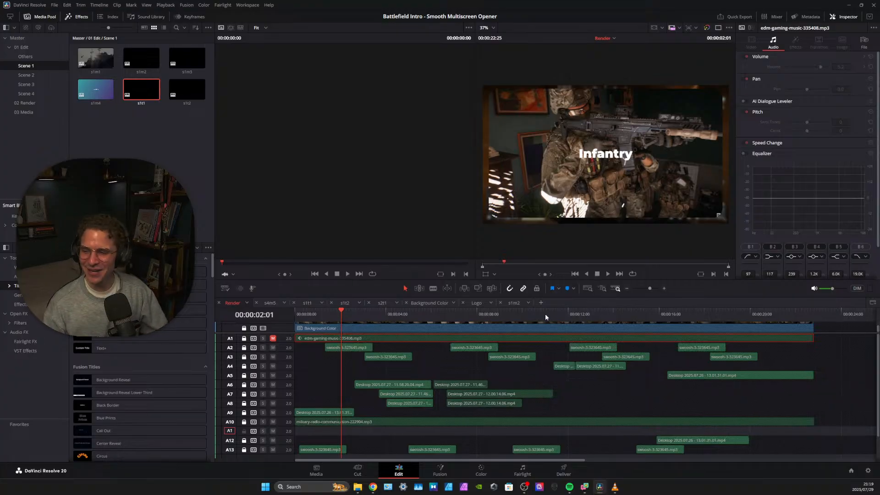
Rewind the timeline to its start and briefly expand the muted music track to view its waveform before collapsing it again
{"action": "left_click", "coordinate": [334, 310]}
{"action": "key", "text": "Home"}
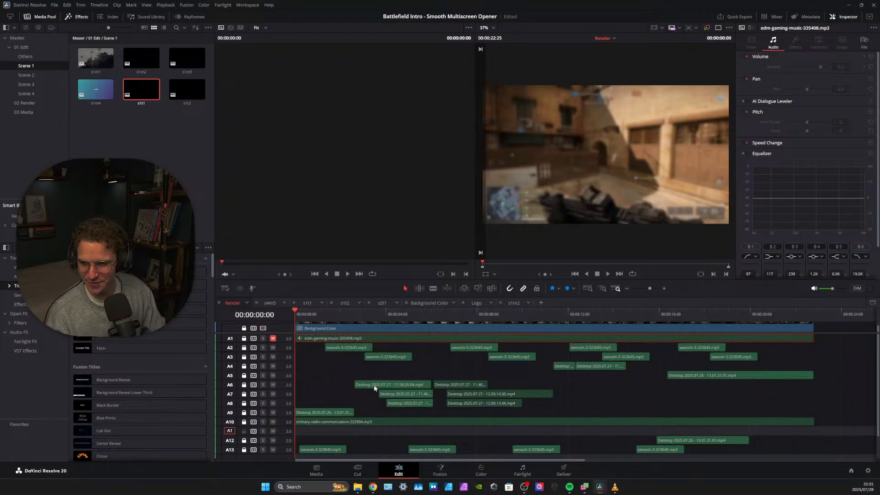
{"action": "left_click_drag", "start_coordinate": [291, 340], "coordinate": [288, 366]}
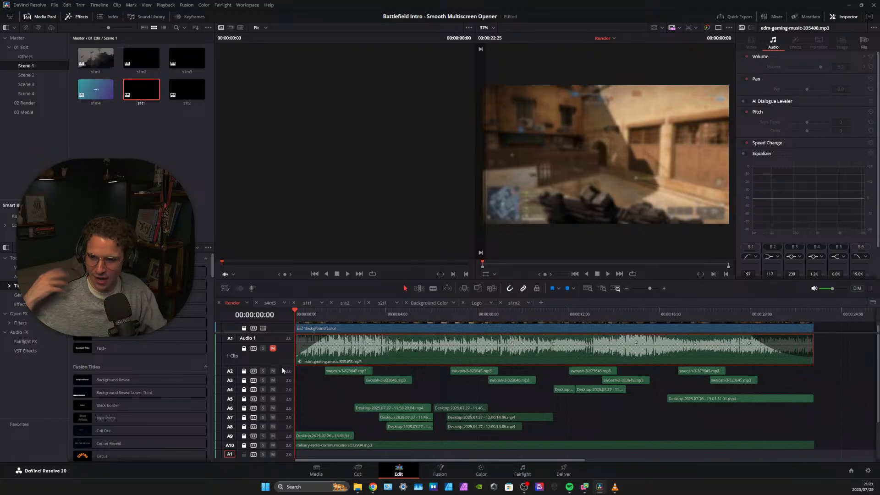
{"action": "left_click_drag", "start_coordinate": [292, 364], "coordinate": [294, 343]}
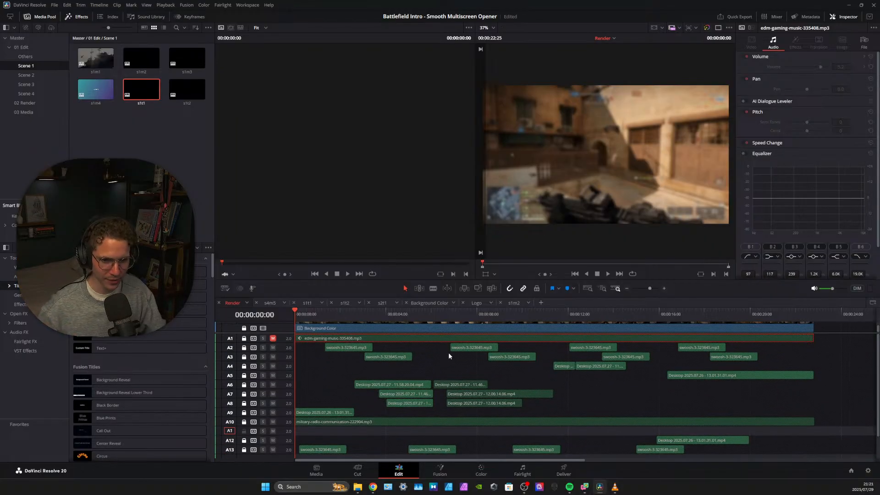